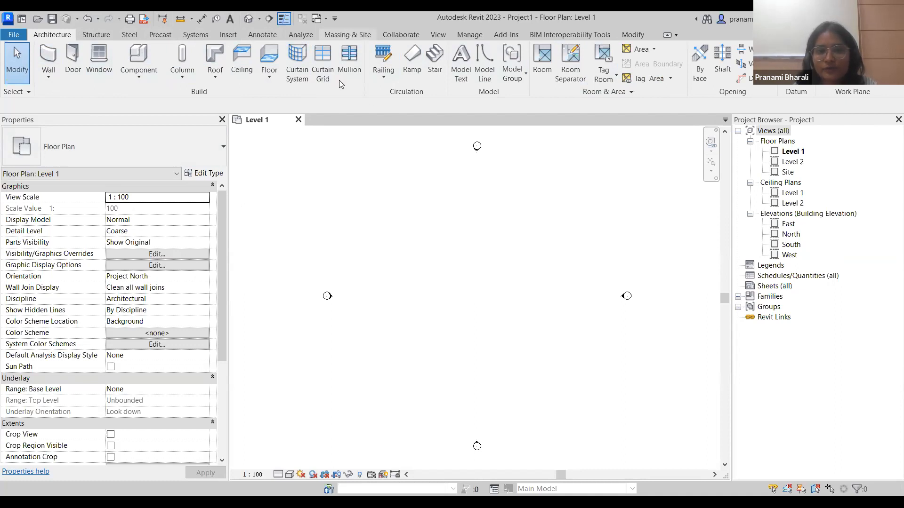
click(345, 36)
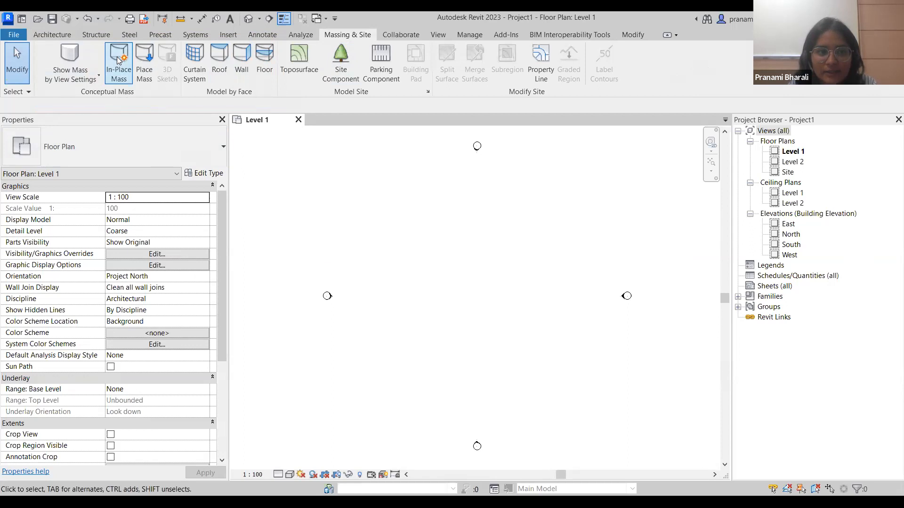
click(15, 36)
mouse_move(29, 90)
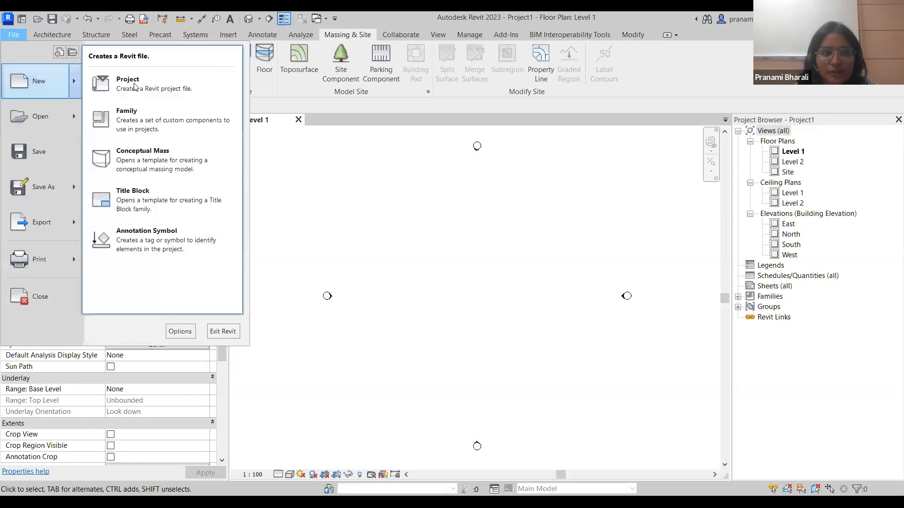
click(162, 124)
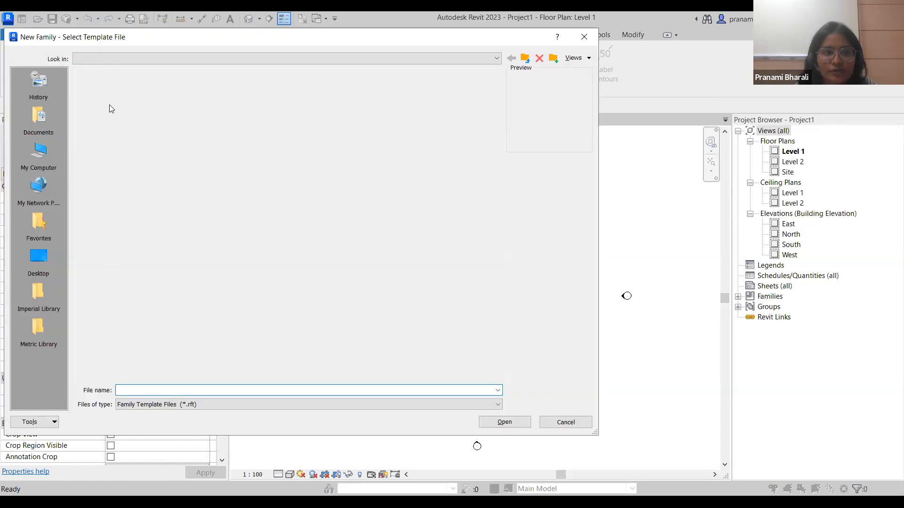
double_click(126, 96)
click(118, 89)
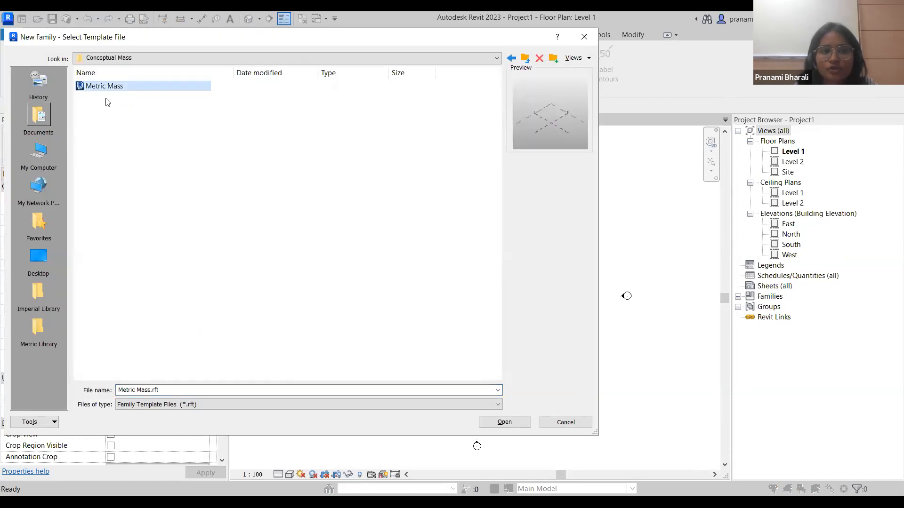
click(589, 39)
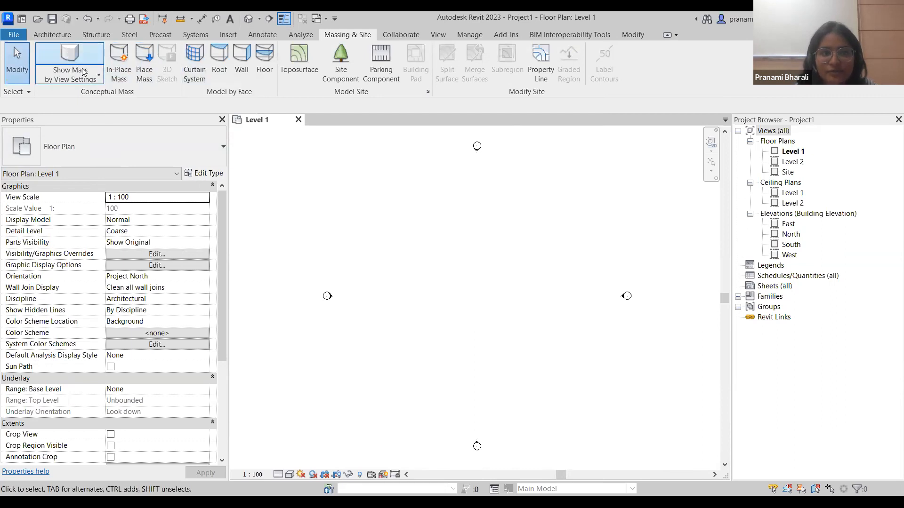
Start a new in-place mass and name it Mass 1
click(118, 71)
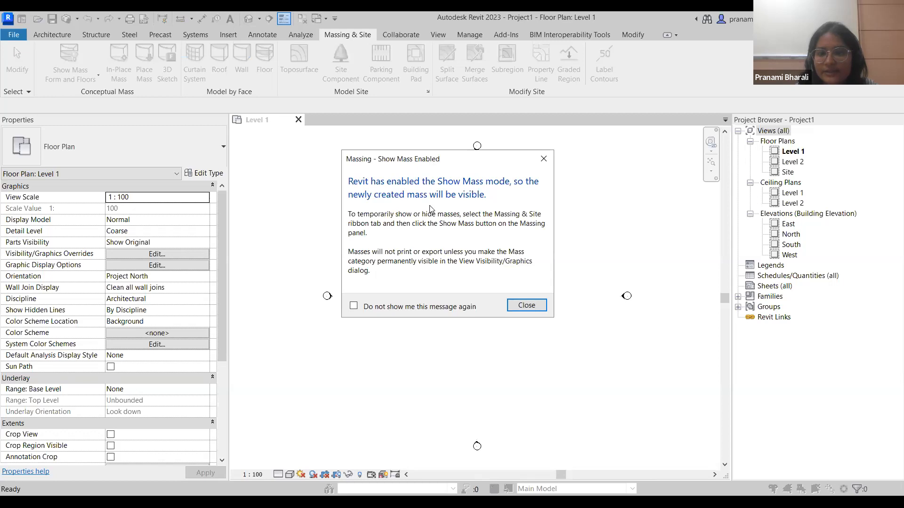
drag(421, 159, 410, 145)
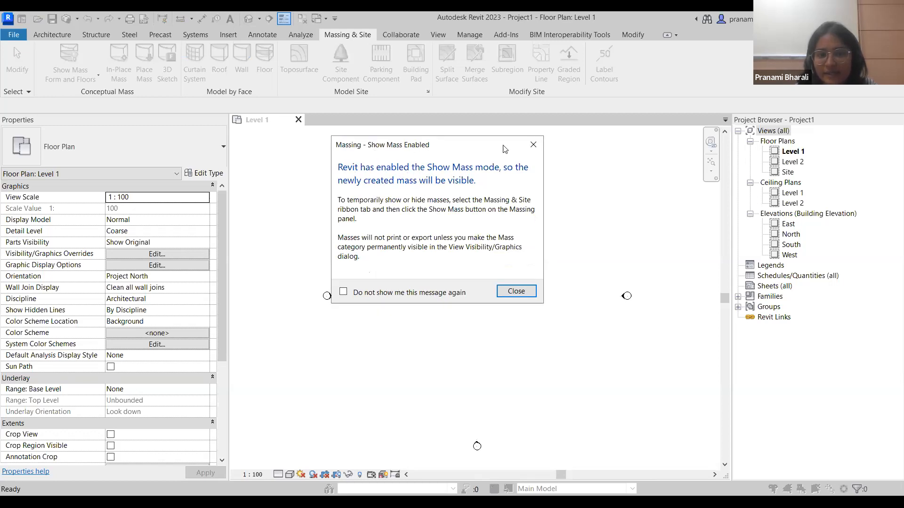
click(534, 144)
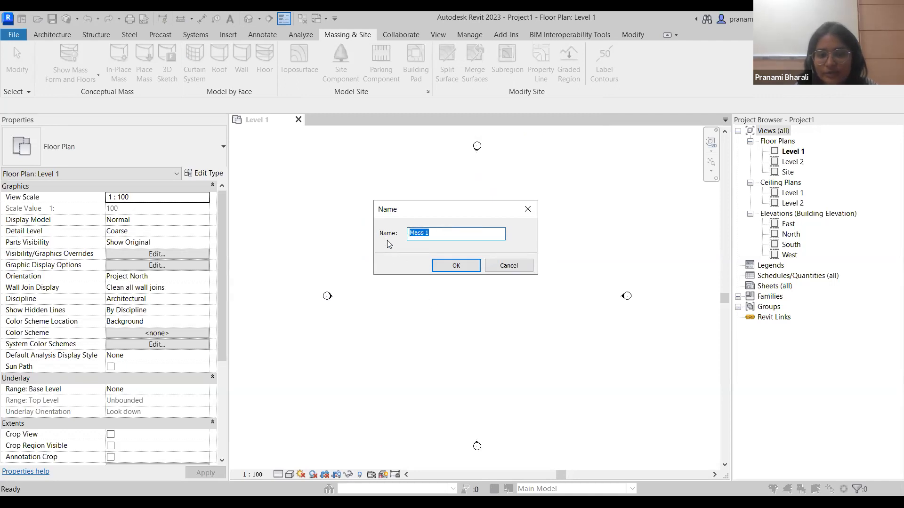
click(461, 266)
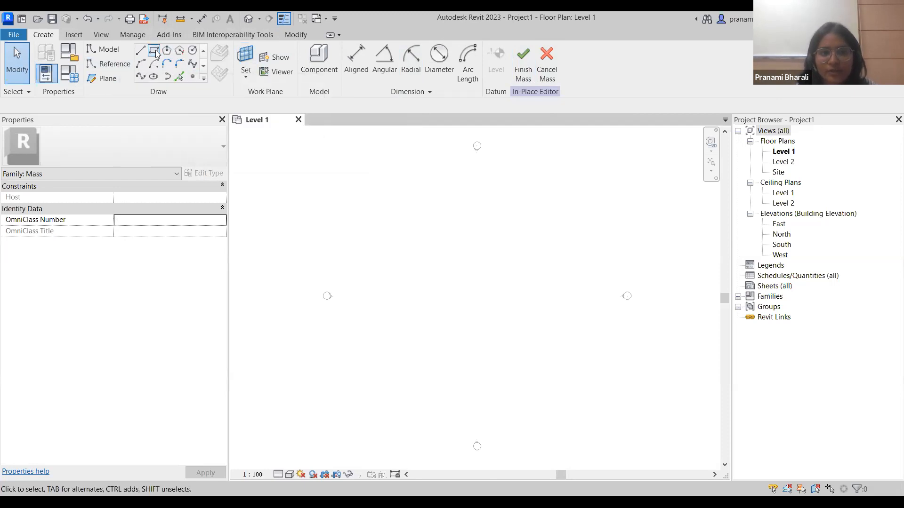
Look at the levels in the default 3D view and return to the Level 1 floor plan
click(249, 19)
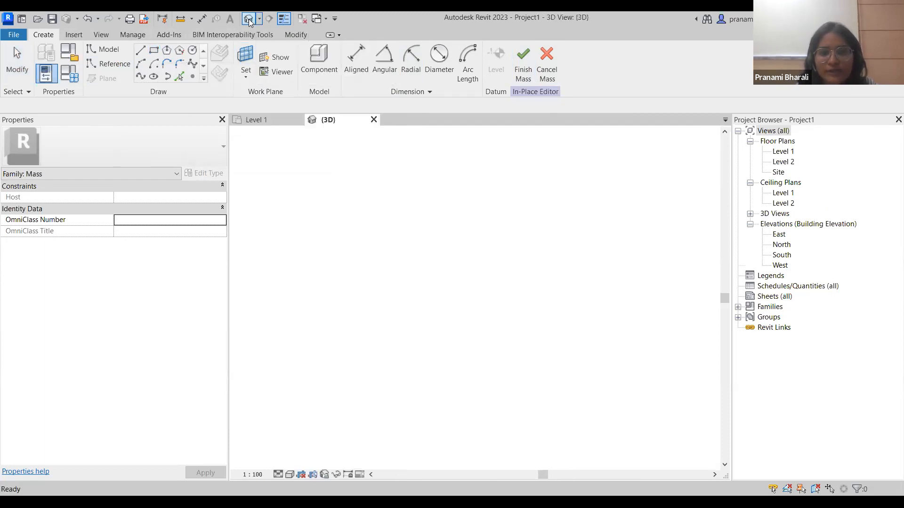
scroll(395, 306, down, 1)
middle_drag(411, 326, 432, 329)
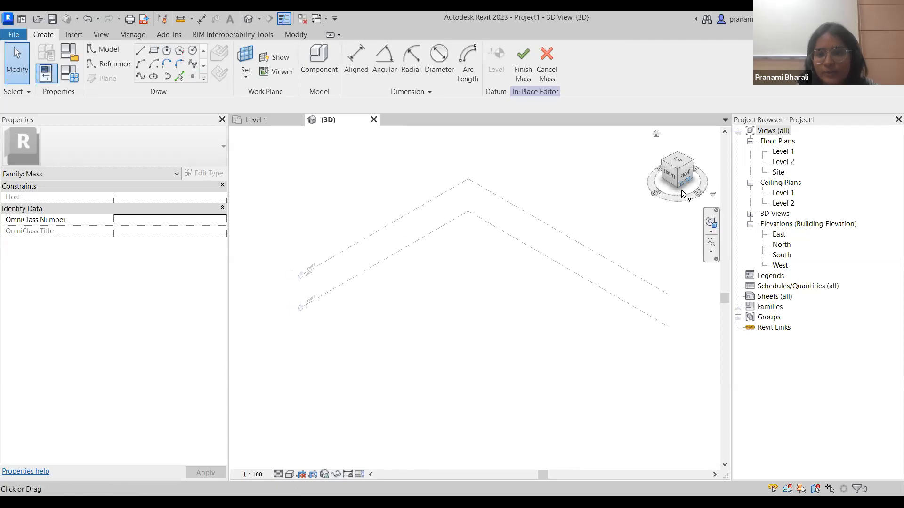
double_click(790, 152)
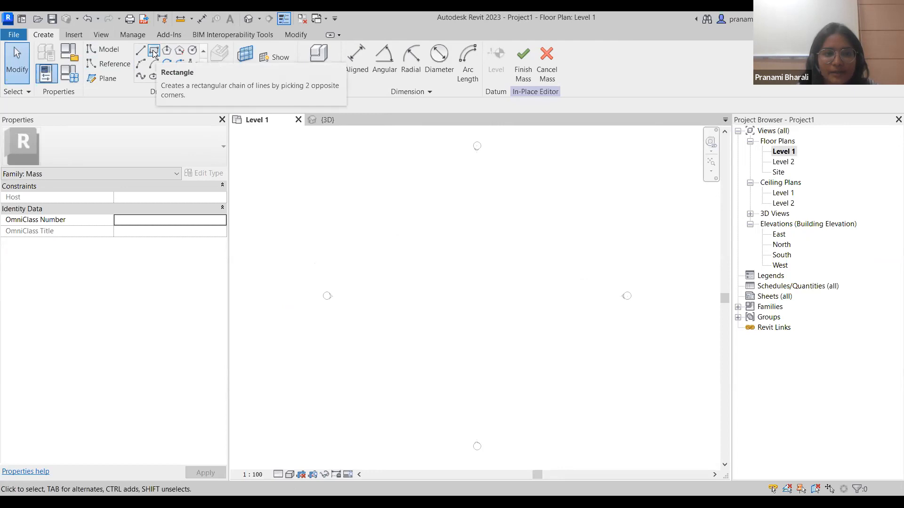
Sketch a rectangle about 6000 mm wide and 13000 mm long on the Level 1 work plane, beside the west elevation marker
click(154, 54)
click(391, 225)
click(565, 367)
scroll(400, 266, up, 2)
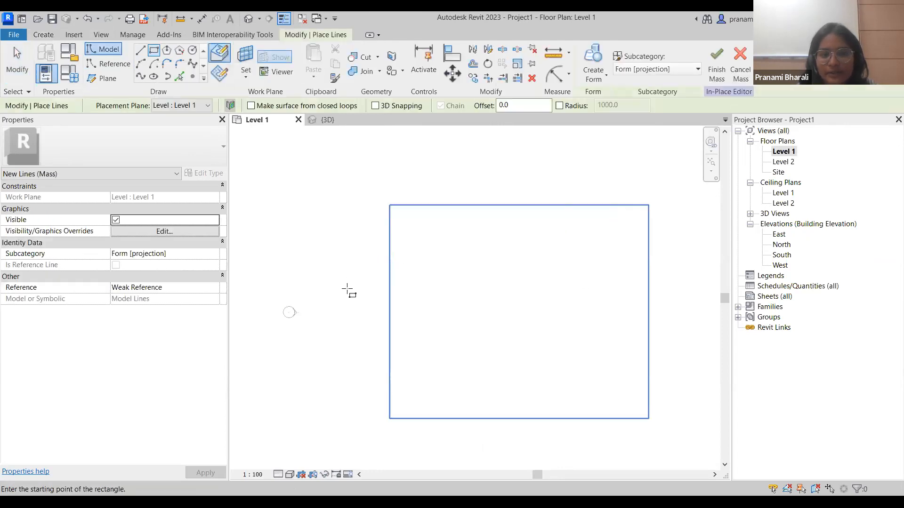
middle_drag(363, 303, 379, 242)
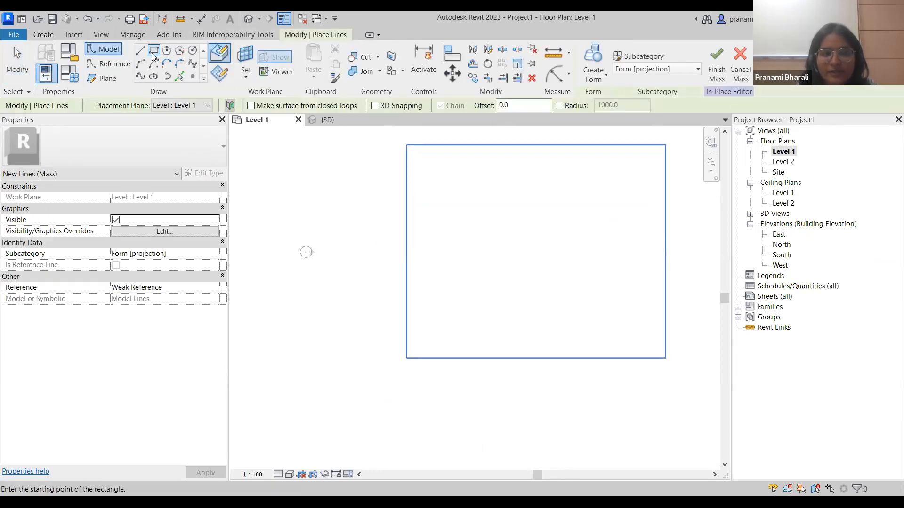
click(220, 74)
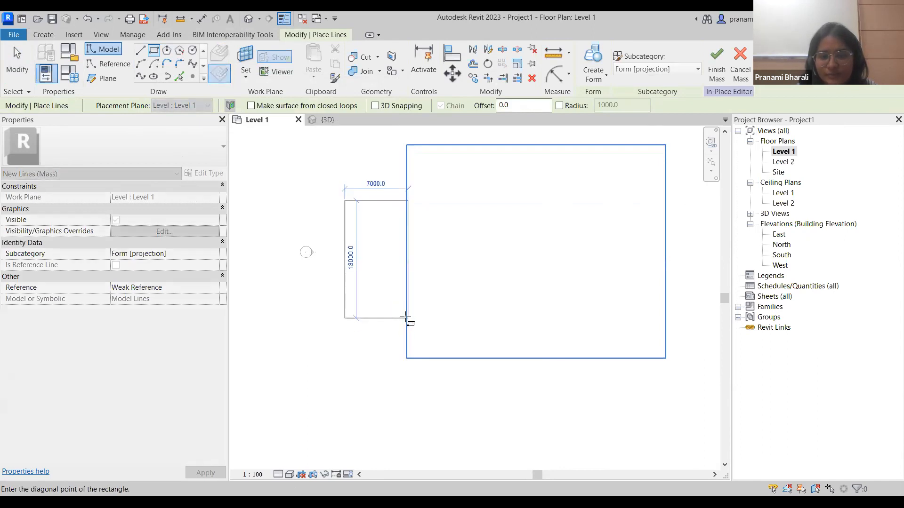
click(403, 318)
scroll(395, 278, up, 2)
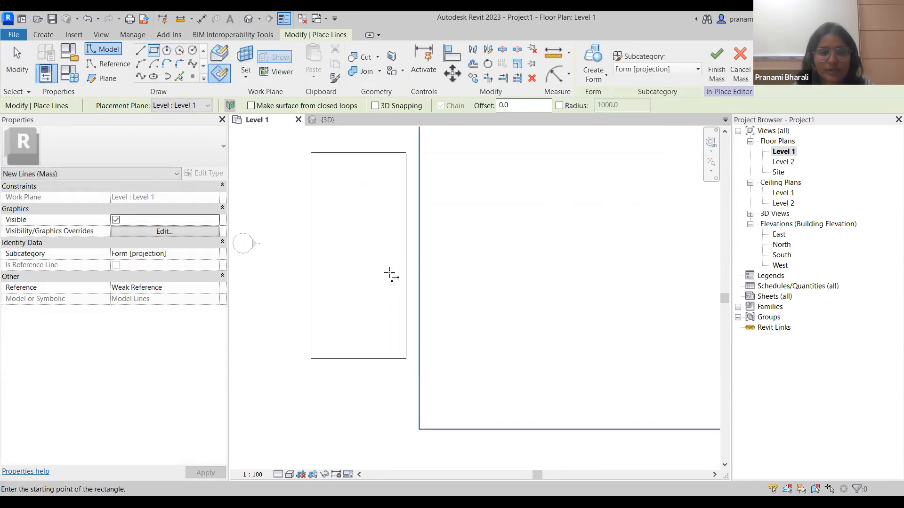
key(Escape)
key(Escape)
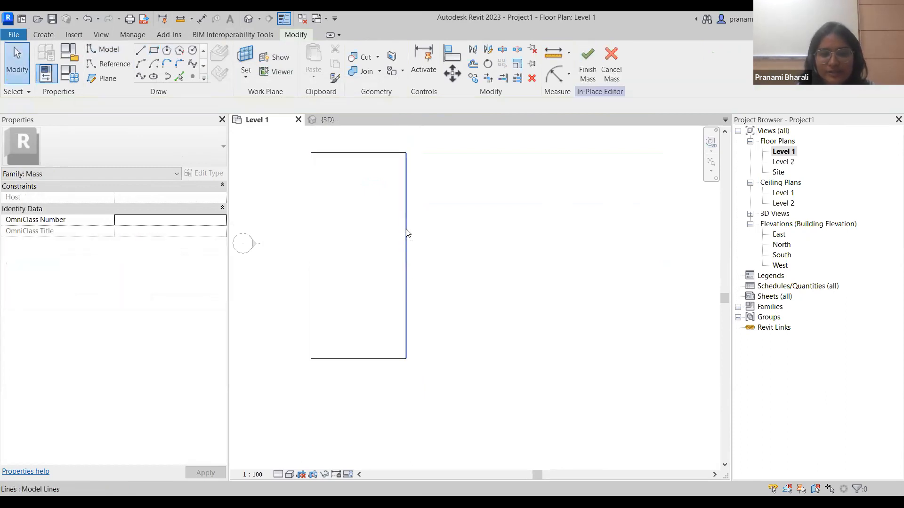
Replace the rectangle's east edge with an inward-curving arc of about 13521 mm radius between its two open corners
click(407, 232)
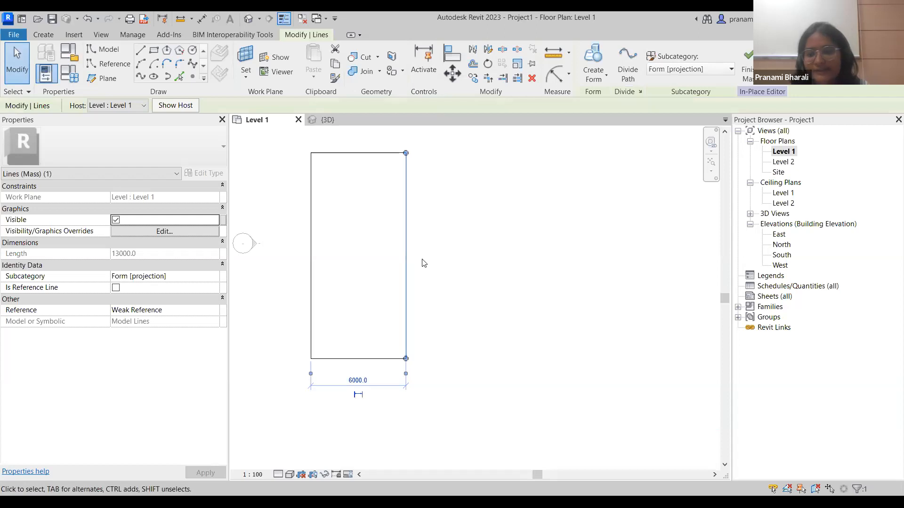
key(Delete)
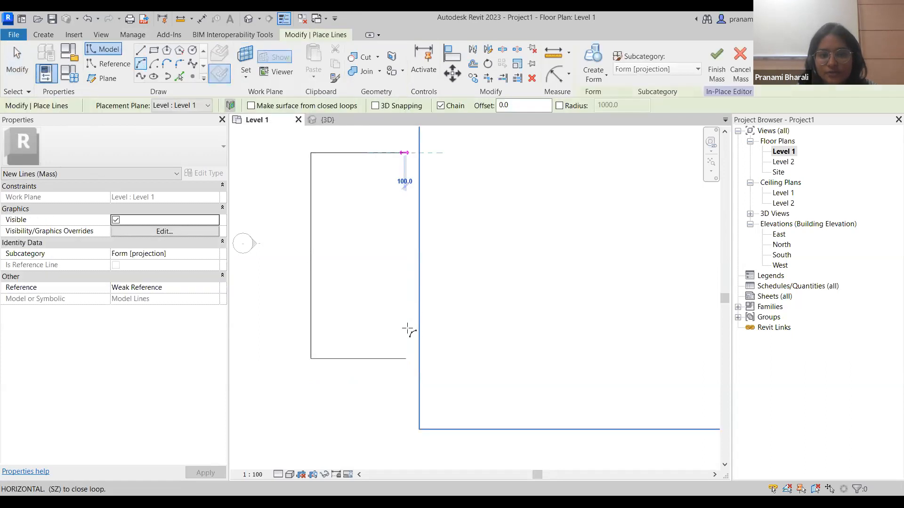
click(405, 153)
click(406, 359)
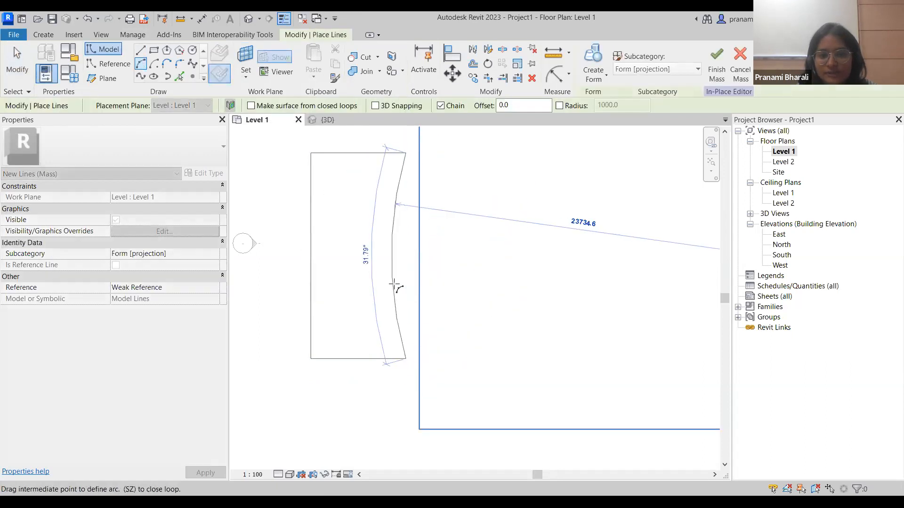
click(381, 263)
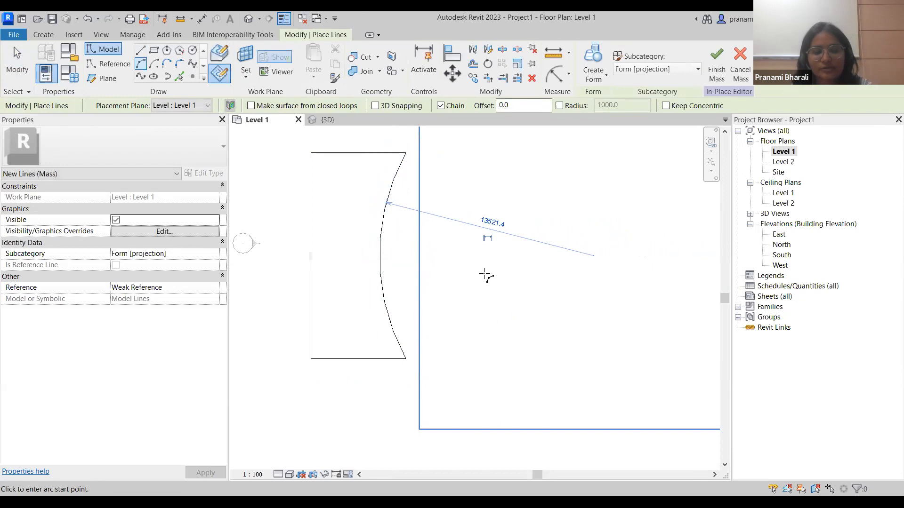
scroll(500, 325, down, 2)
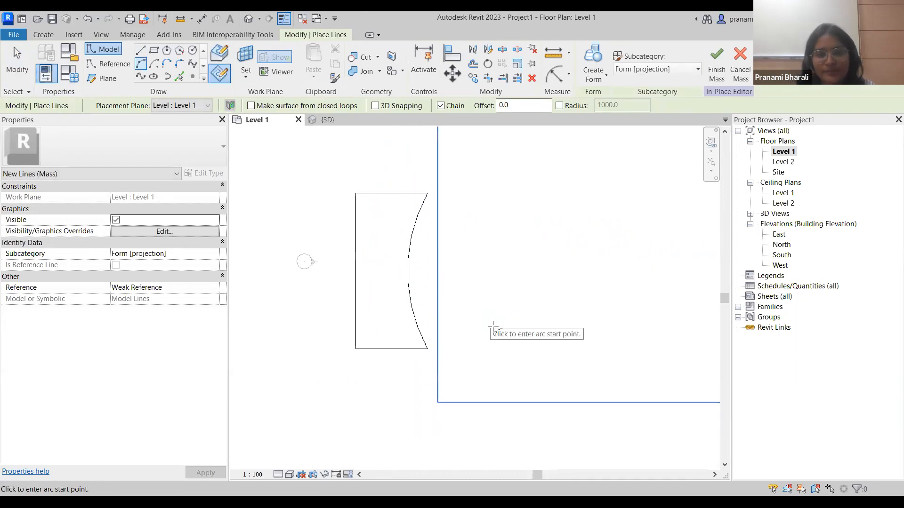
In the 3D view, create a solid form from the whole closed chain of three lines and the arc
click(248, 21)
shift+middle_drag(414, 324, 472, 258)
scroll(374, 294, up, 4)
key(Escape)
key(Escape)
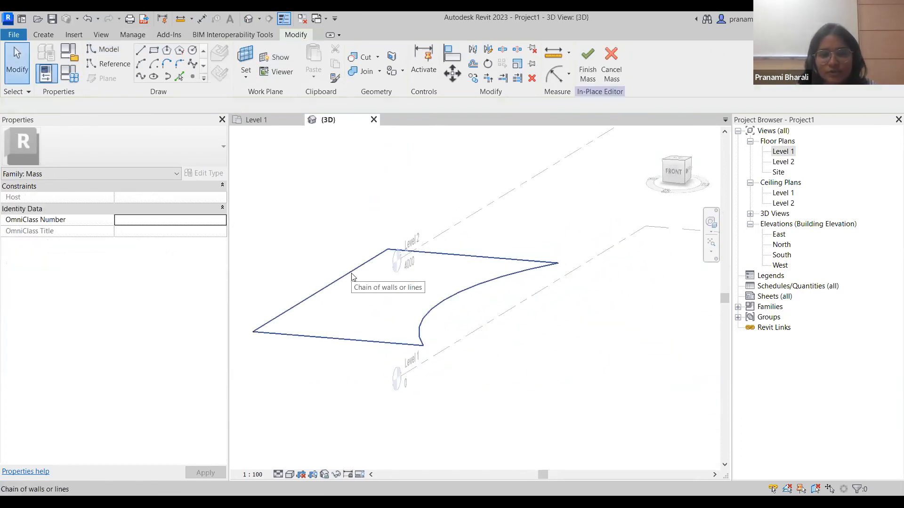
click(343, 296)
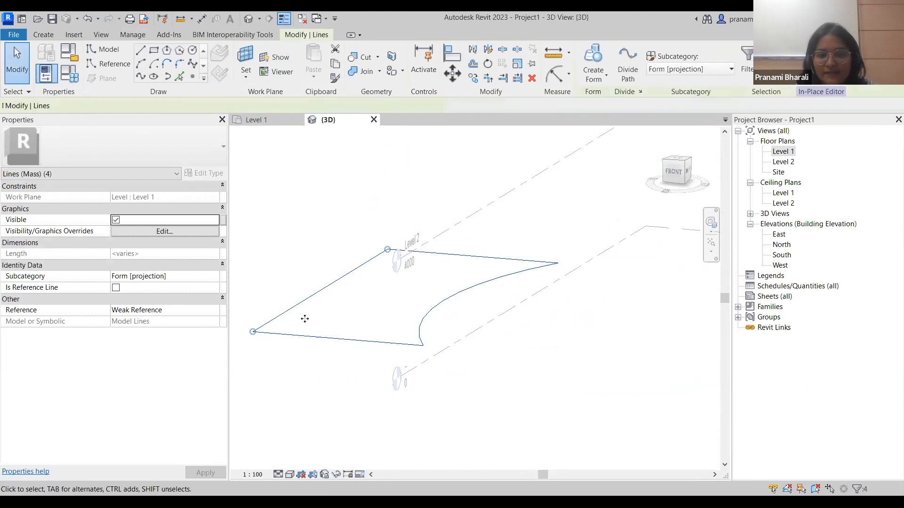
scroll(434, 315, down, 1)
scroll(436, 311, down, 1)
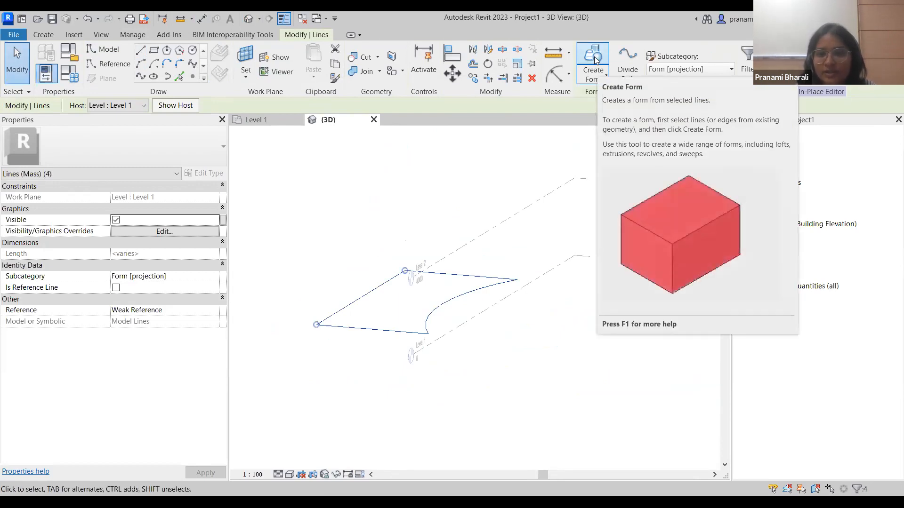
click(594, 57)
Set the new form's height to 4000 mm and deselect it
shift+middle_drag(515, 360, 466, 369)
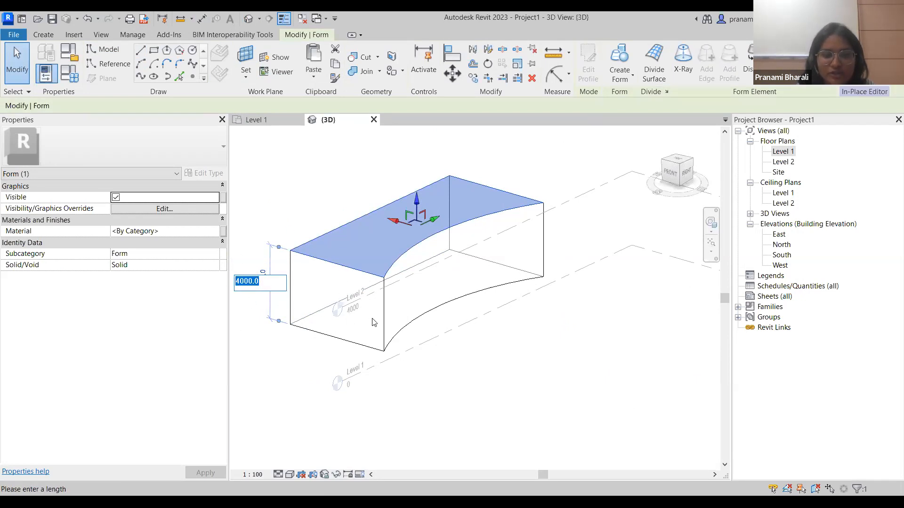
key(Return)
scroll(369, 311, up, 2)
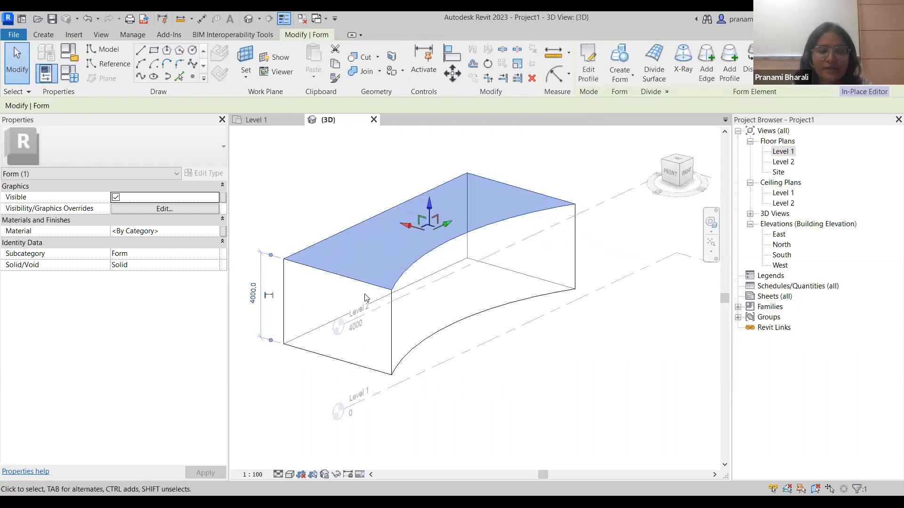
key(Escape)
shift+middle_drag(550, 361, 536, 348)
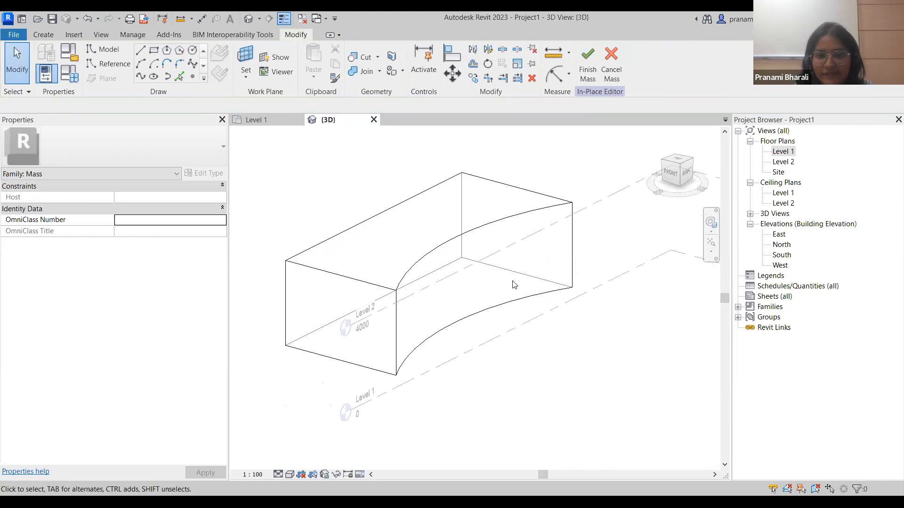
Raise the form's top face vertically to a height of about 4297 mm
click(487, 231)
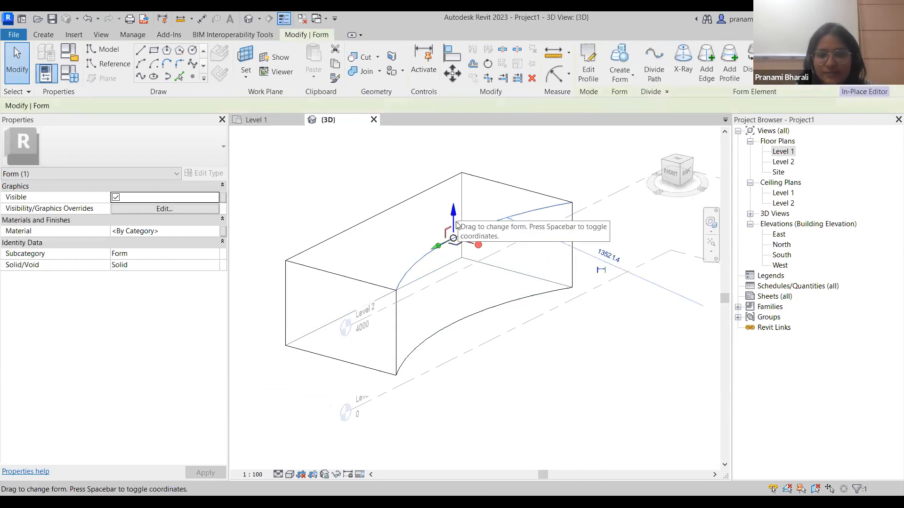
shift+middle_drag(478, 305, 422, 199)
scroll(507, 314, up, 2)
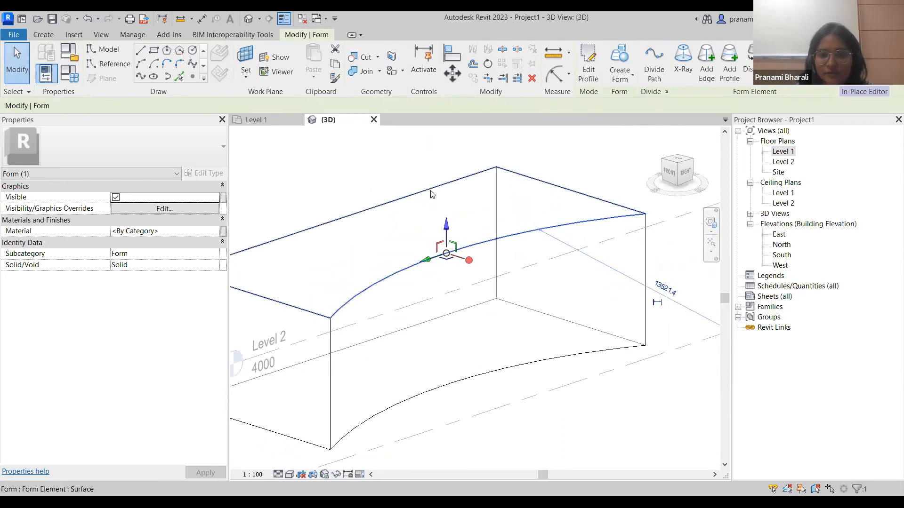
click(432, 195)
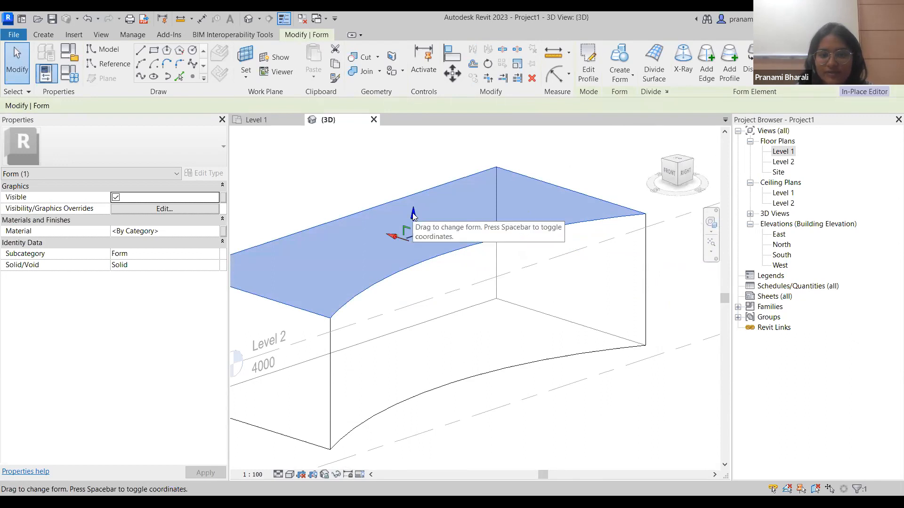
drag(413, 213, 413, 204)
middle_drag(446, 286, 624, 275)
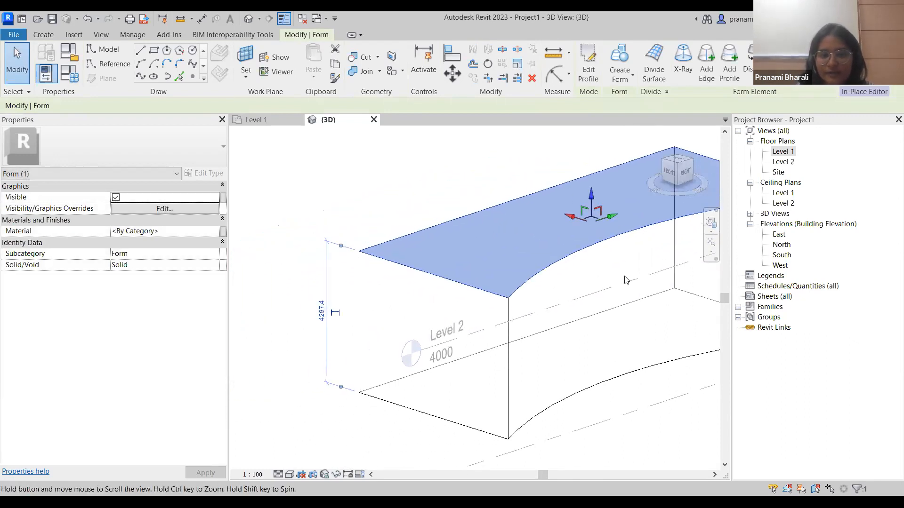
Set the height of the form's raised top face to 4 m
click(323, 313)
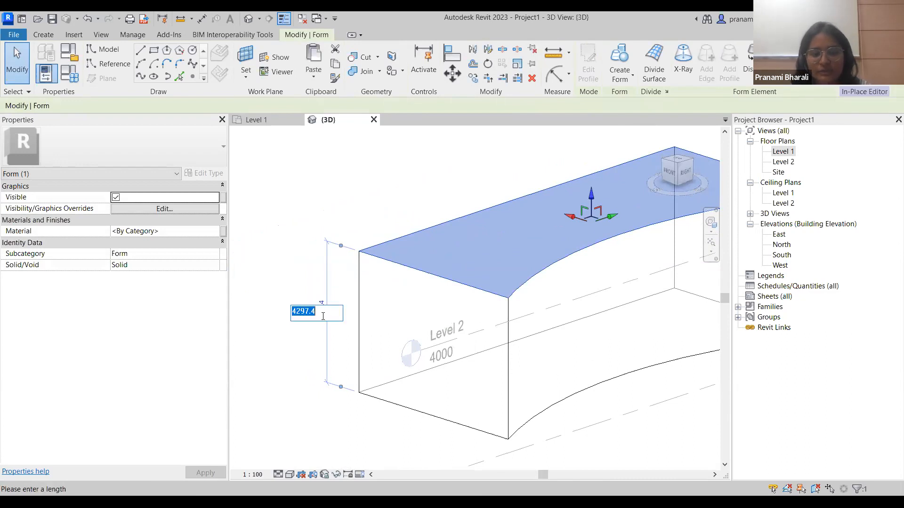
text(4m)
key(Return)
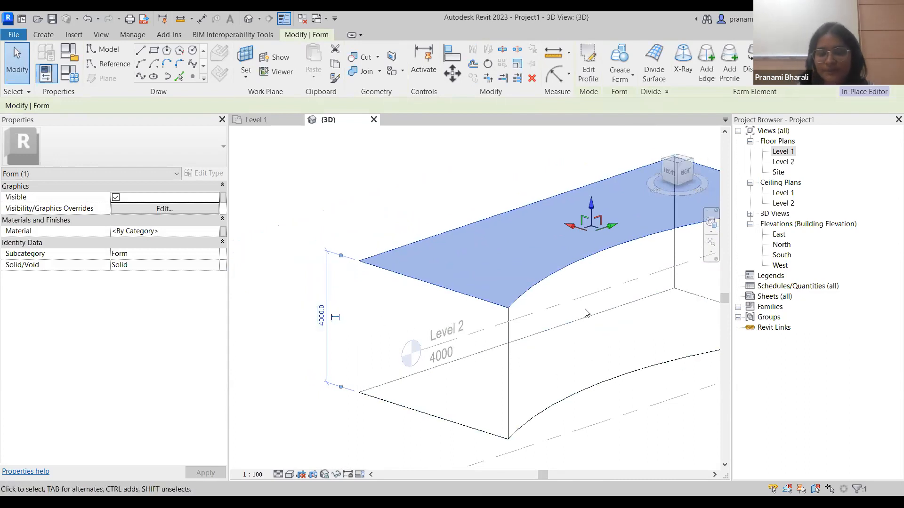
scroll(587, 344, down, 1)
scroll(588, 344, down, 2)
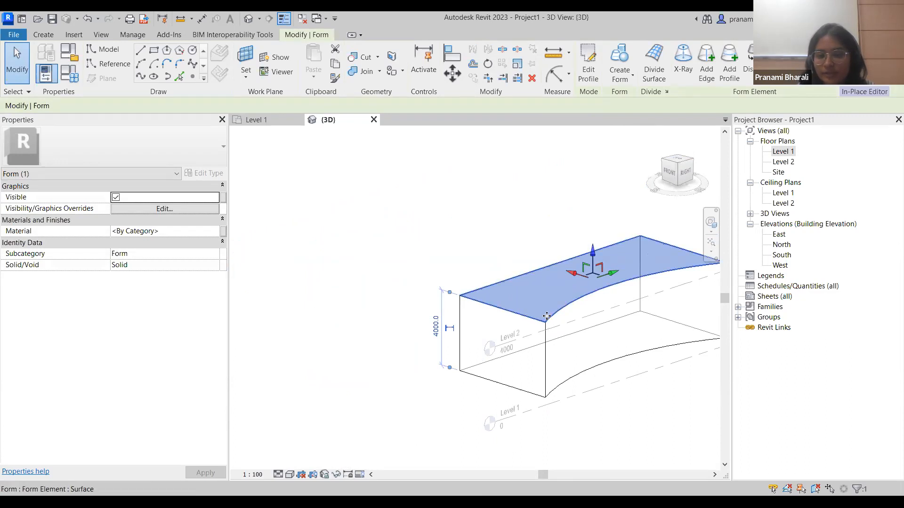
Raise the form's top corner where the 6000 mm end edge meets the arc vertically above the rest of the top face
key(Escape)
click(545, 323)
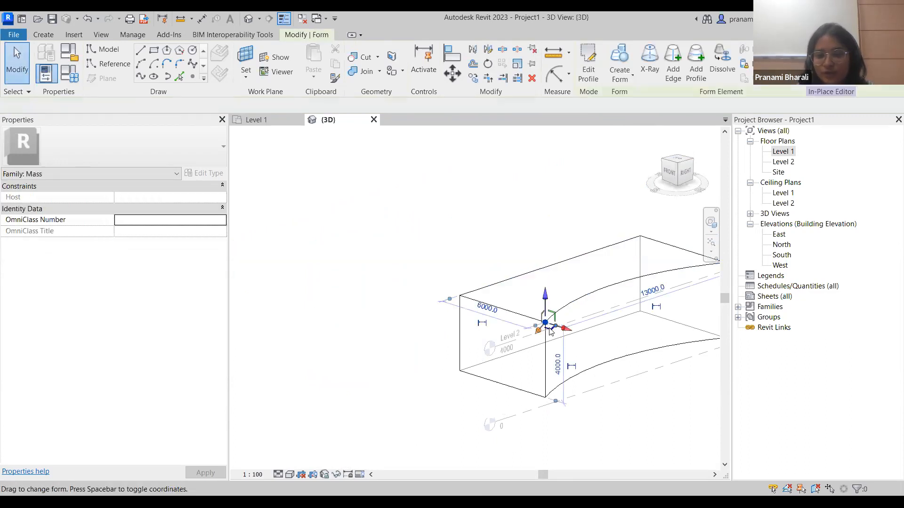
shift+middle_drag(608, 352, 427, 378)
drag(454, 280, 452, 245)
Pull the straight top edge at the form's far end outward to a length of about 14672 mm, slanting the end face
shift+middle_drag(504, 256, 226, 340)
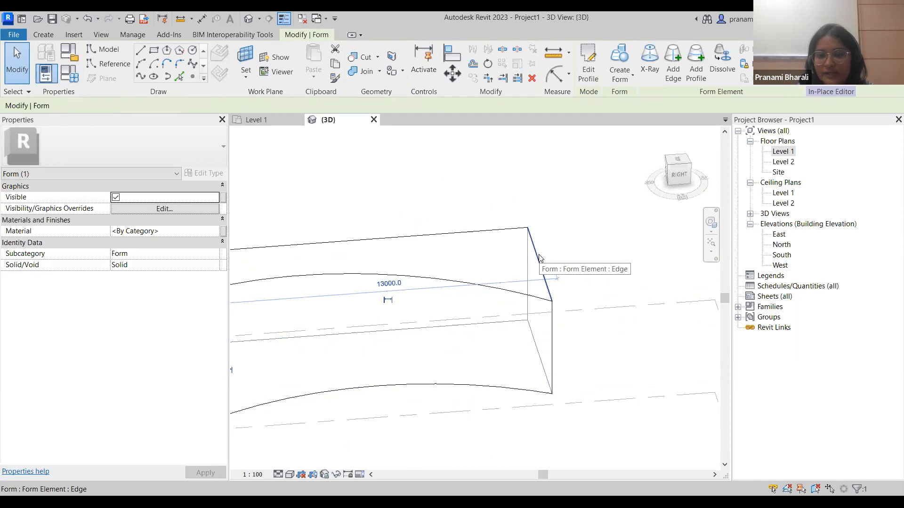
click(539, 259)
drag(601, 264, 617, 262)
scroll(642, 359, down, 2)
Raise the near top corner at the arc slightly further and deselect the form
shift+middle_drag(621, 381, 659, 378)
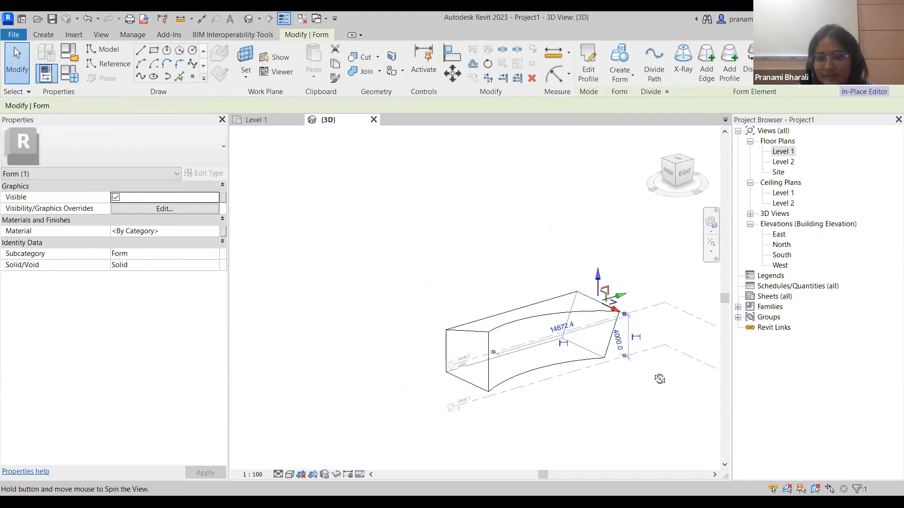
scroll(485, 338, up, 2)
click(483, 331)
drag(483, 306, 483, 295)
scroll(565, 335, down, 1)
shift+middle_drag(580, 368, 557, 440)
click(597, 386)
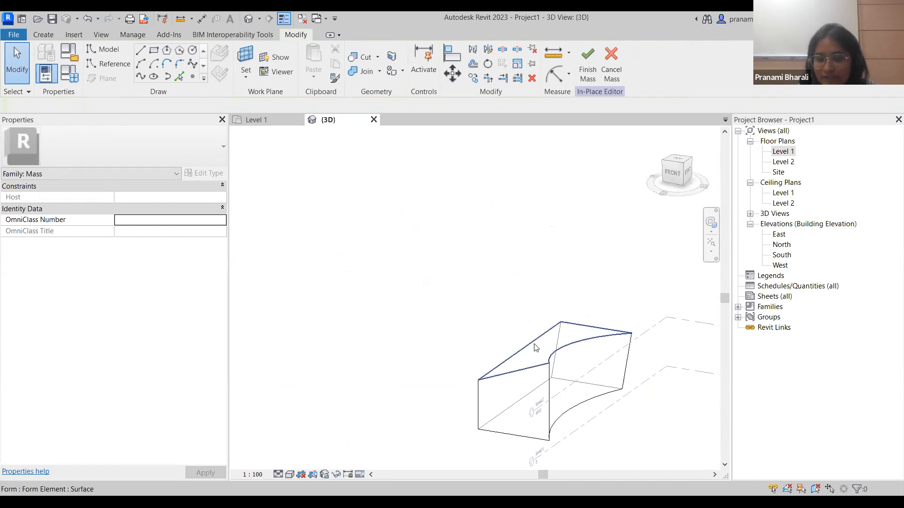
In the Level 1 floor plan, sketch a rectangle about 22000 by 7000 mm beside the curved form
scroll(613, 359, down, 2)
middle_drag(623, 395, 535, 369)
middle_drag(595, 385, 488, 372)
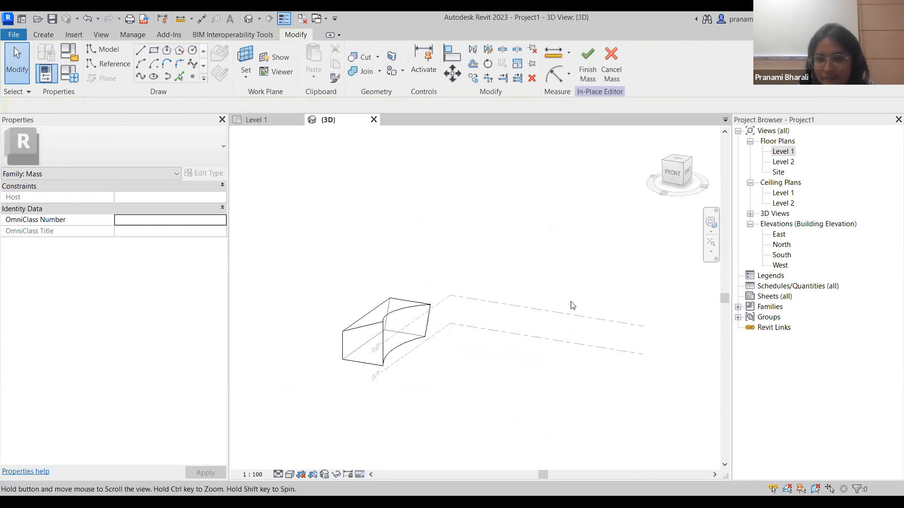
double_click(782, 152)
middle_drag(540, 242, 373, 383)
scroll(413, 324, down, 2)
scroll(449, 320, down, 2)
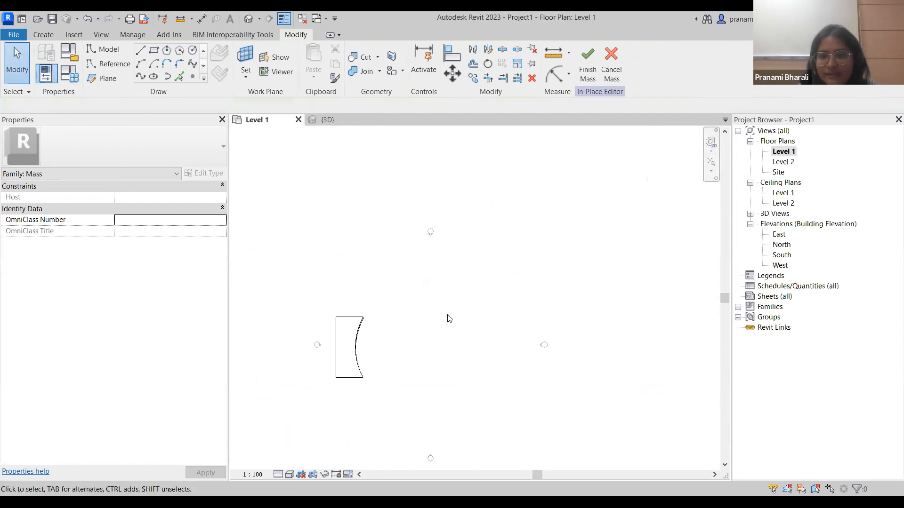
click(155, 53)
scroll(400, 296, up, 4)
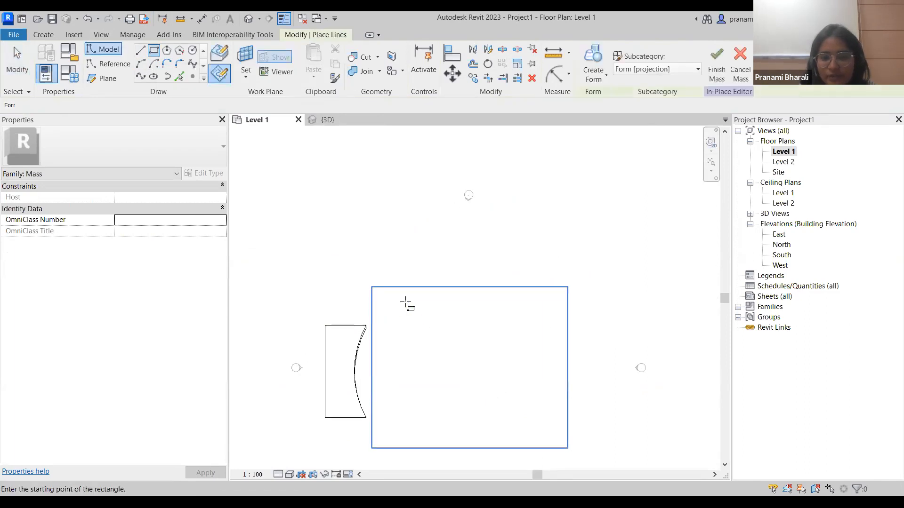
click(380, 254)
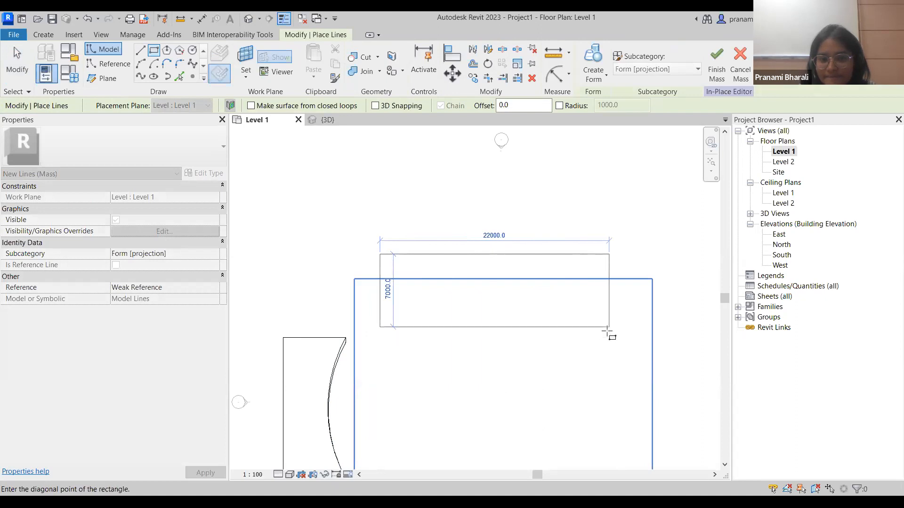
click(607, 331)
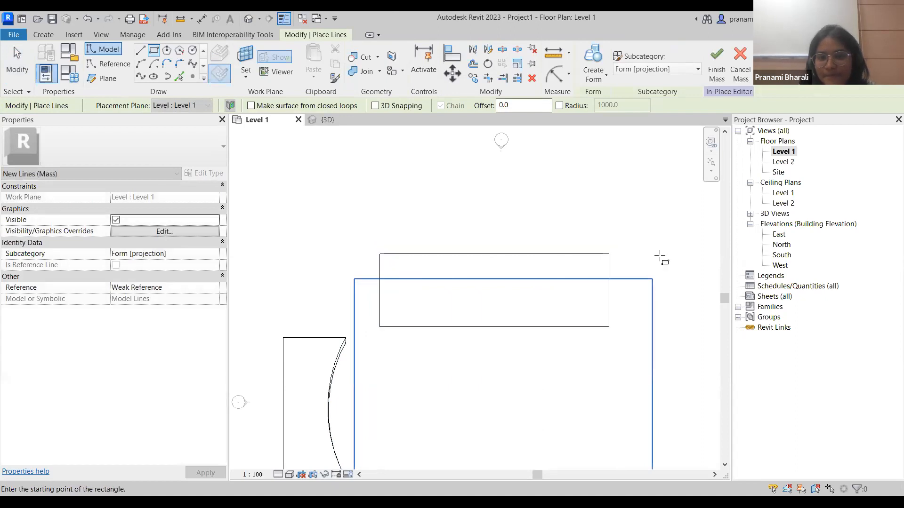
In the 3D view, create a solid form from the rectangle and set its height to 4000 mm
click(248, 21)
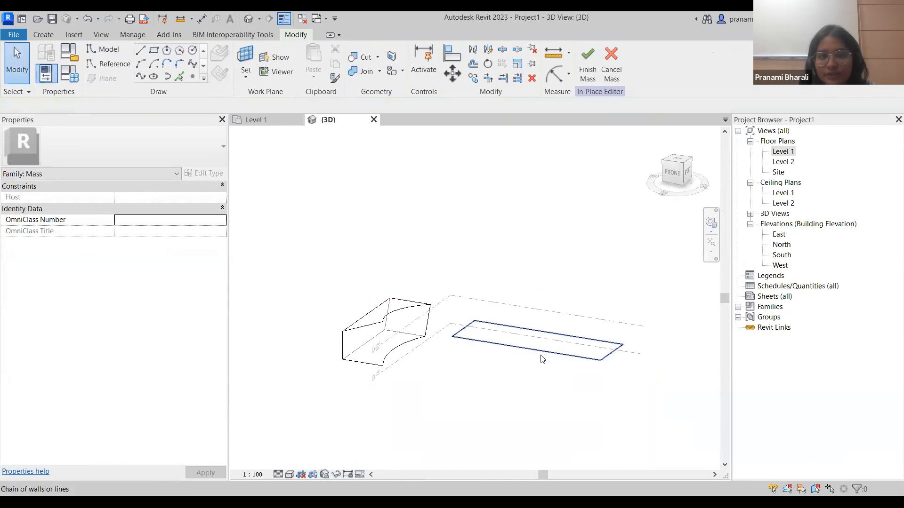
click(550, 337)
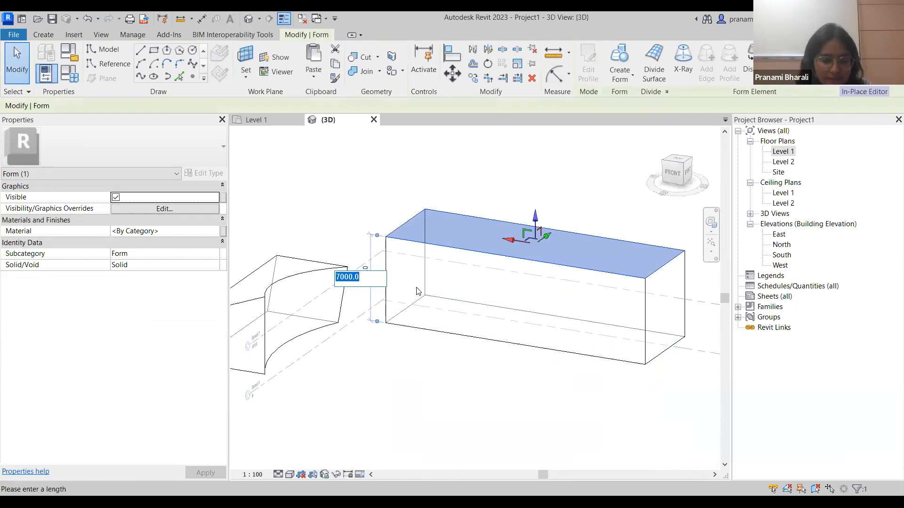
text(000)
key(Return)
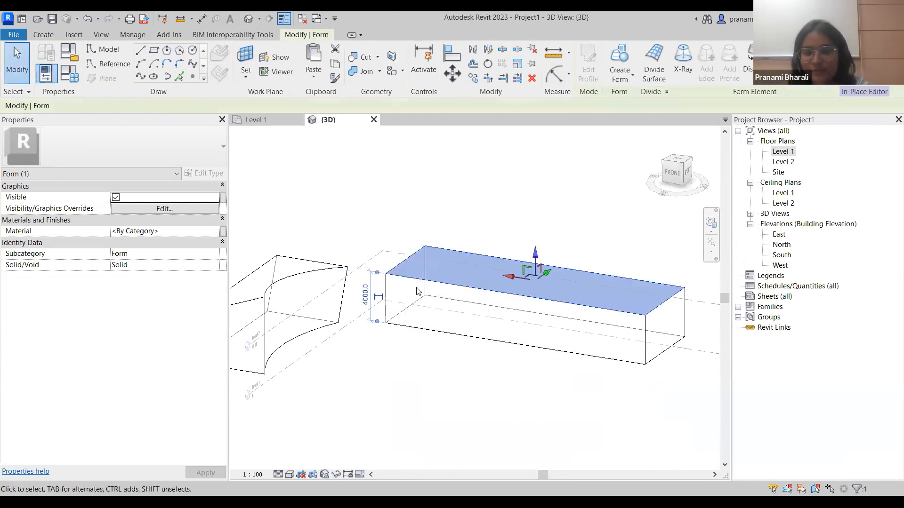
click(432, 389)
shift+middle_drag(500, 380, 518, 378)
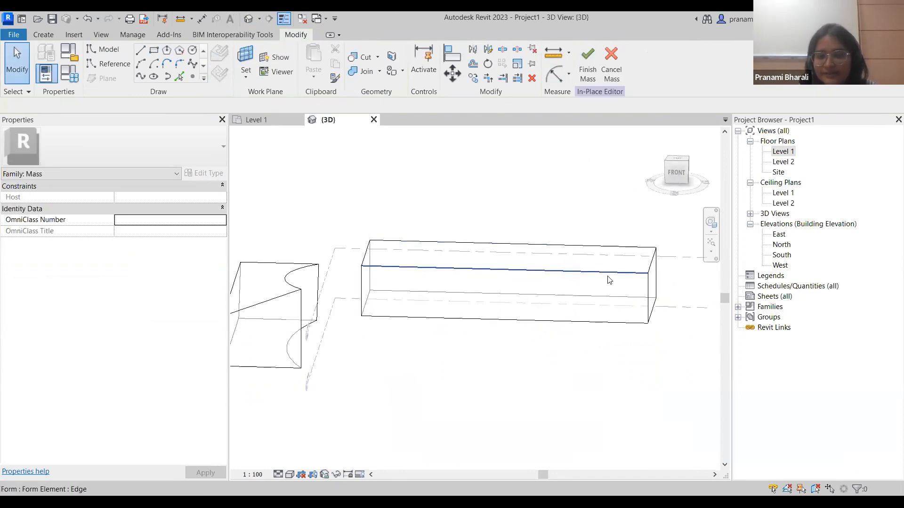
shift+middle_drag(637, 317, 636, 316)
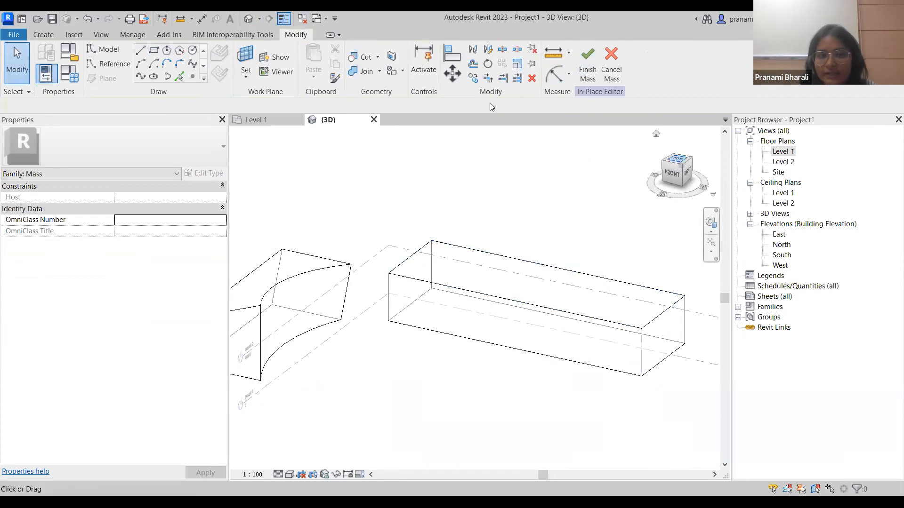
From the top view, sketch a 22000 by 7000 mm rectangle on the box's top face, snapping to its opposite corners
click(154, 50)
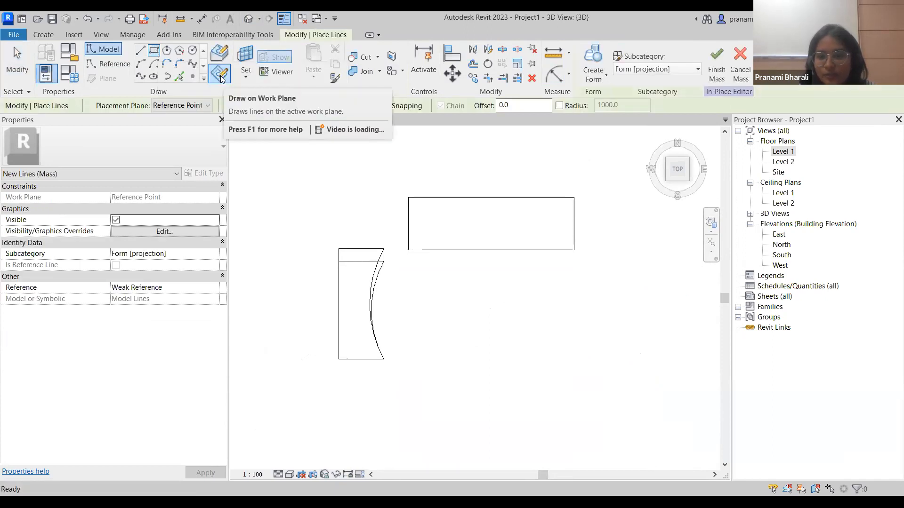
click(223, 55)
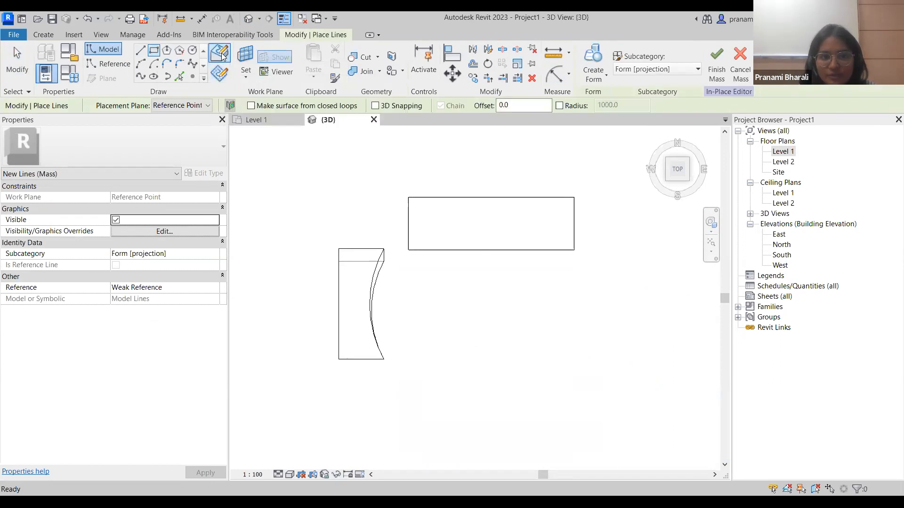
scroll(440, 206, up, 4)
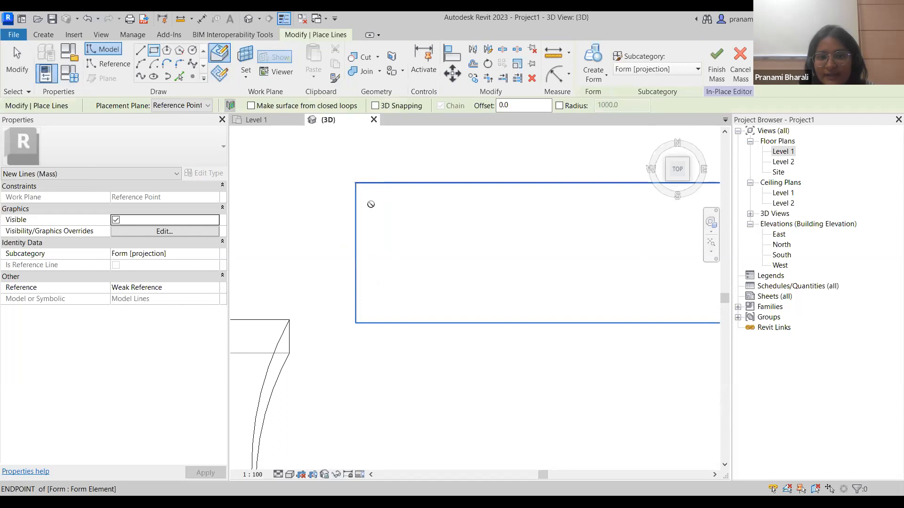
click(356, 183)
scroll(527, 264, down, 2)
middle_drag(611, 270, 500, 216)
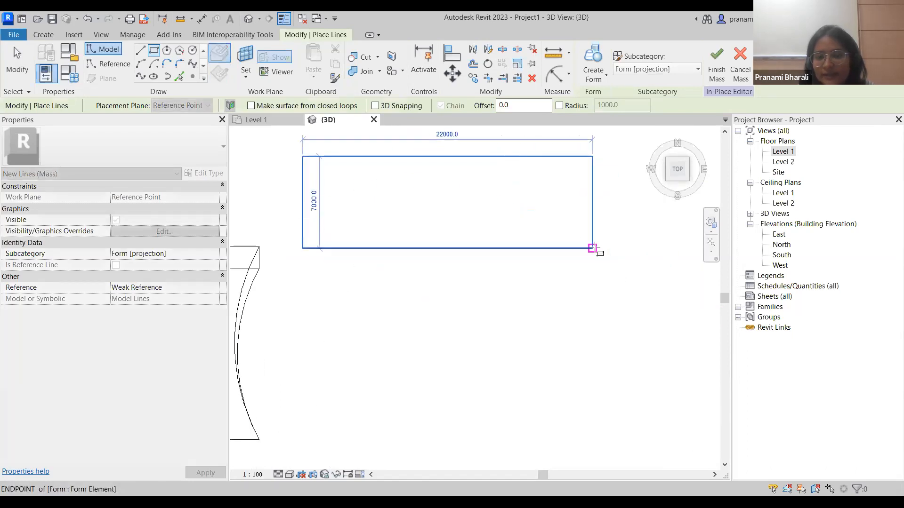
click(592, 248)
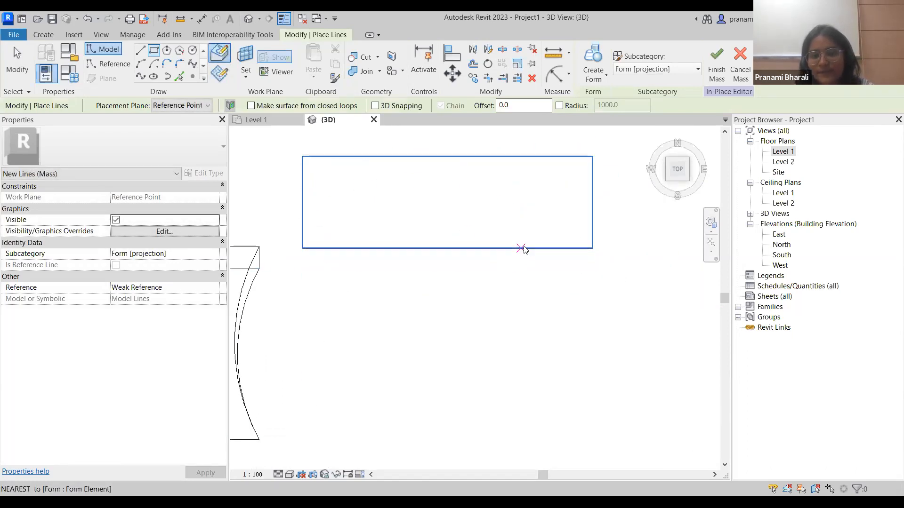
key(Escape)
key(Escape)
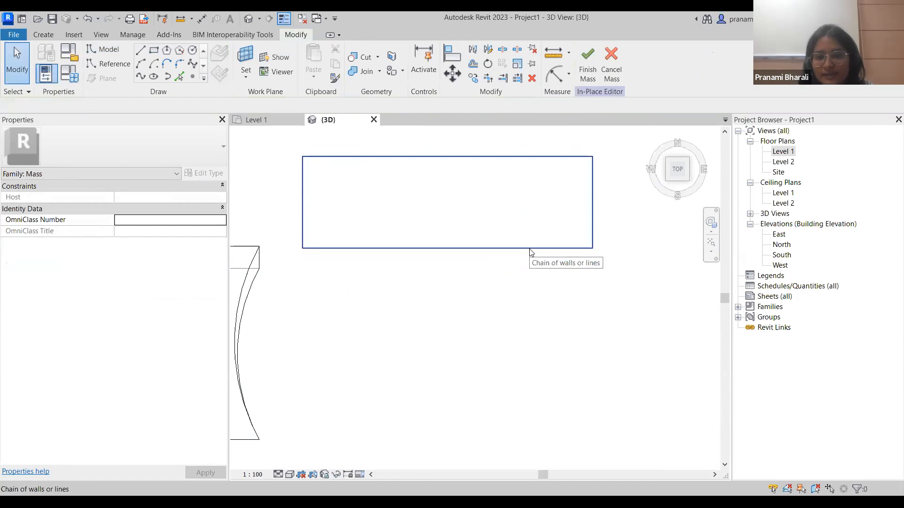
Rotate the rectangle on the box's top face by 12° counterclockwise about its centre
click(548, 249)
shift+middle_drag(550, 345, 569, 179)
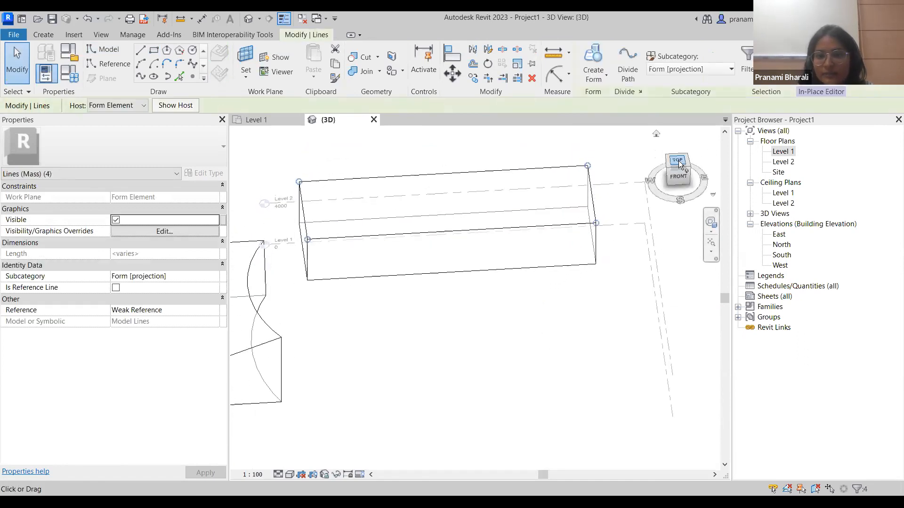
click(677, 161)
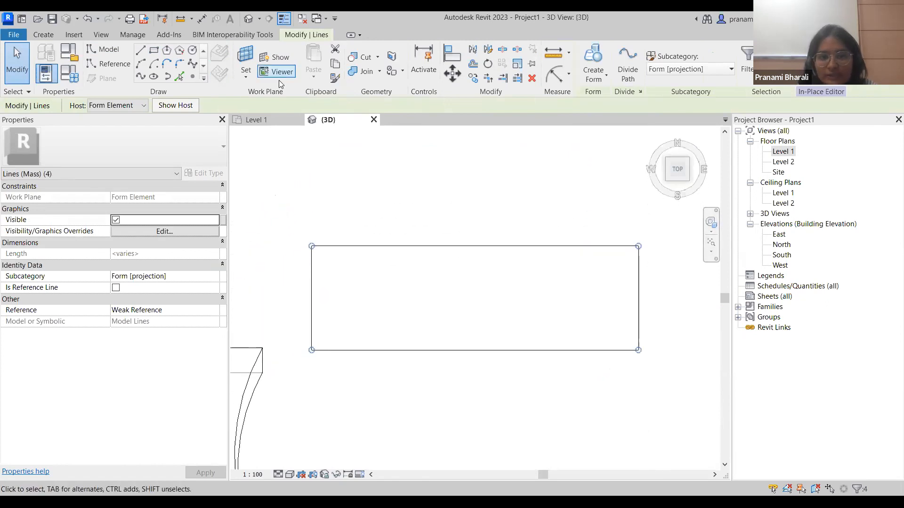
click(488, 66)
middle_drag(476, 311, 474, 199)
click(472, 304)
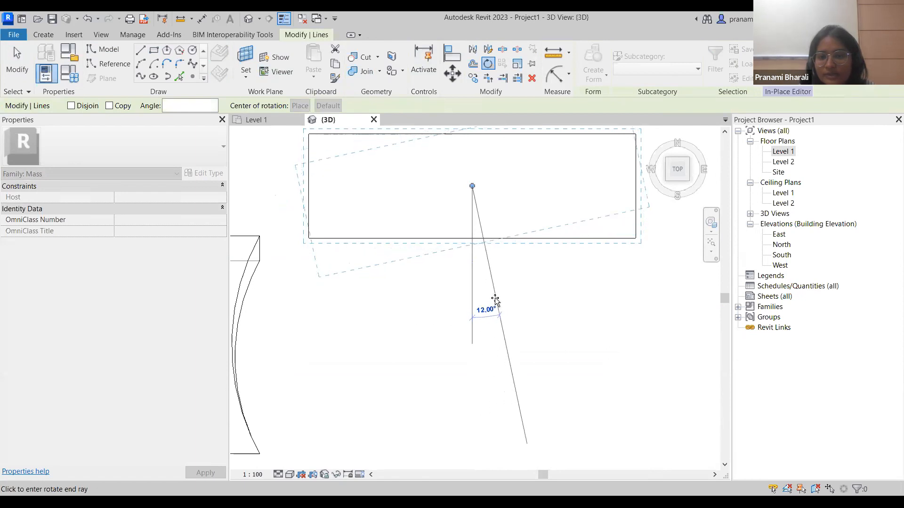
click(495, 300)
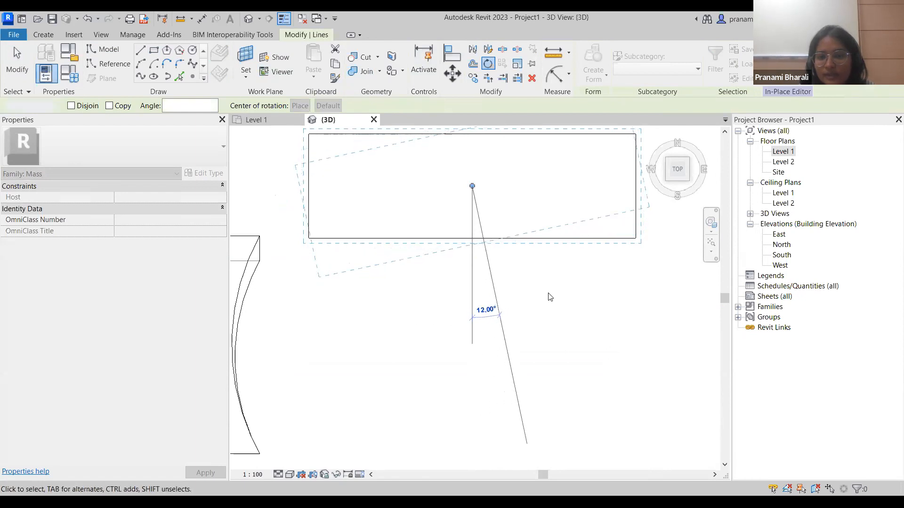
Create a solid form from the rotated rectangle, set its height to 4 m and deselect it
shift+middle_drag(490, 296, 577, 94)
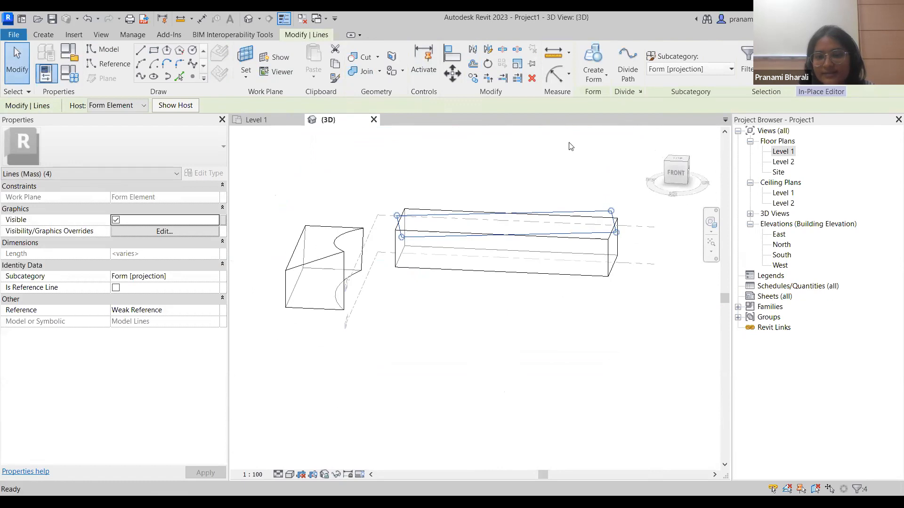
click(594, 66)
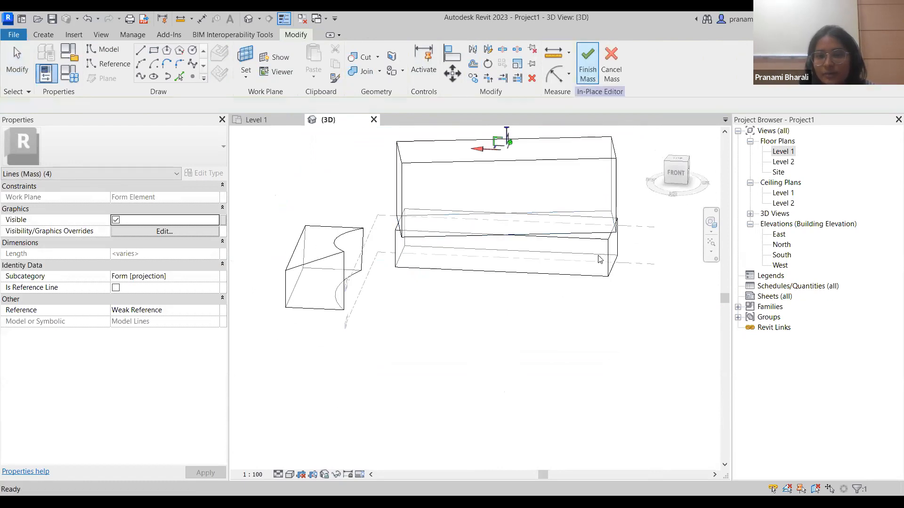
scroll(598, 289, down, 2)
scroll(428, 203, up, 3)
click(489, 244)
text(4)
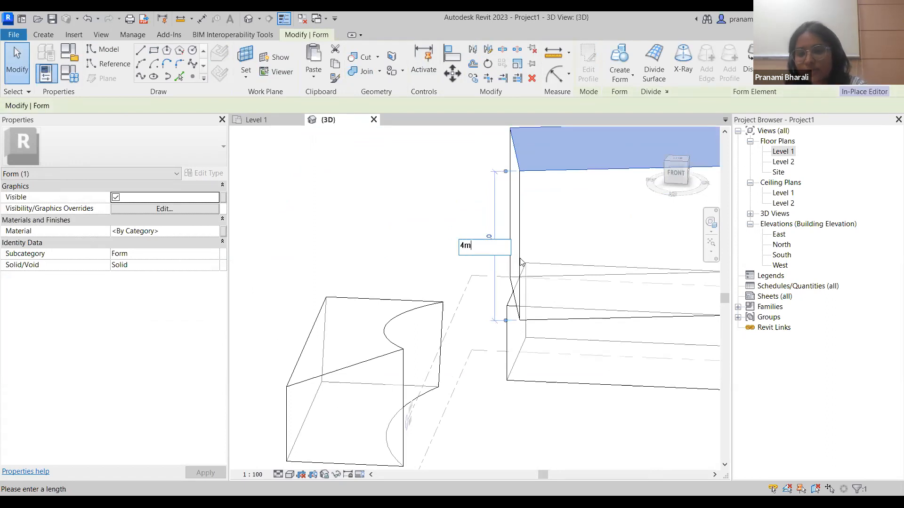
text(m)
key(Return)
click(563, 335)
scroll(601, 376, down, 2)
shift+middle_drag(601, 377, 525, 390)
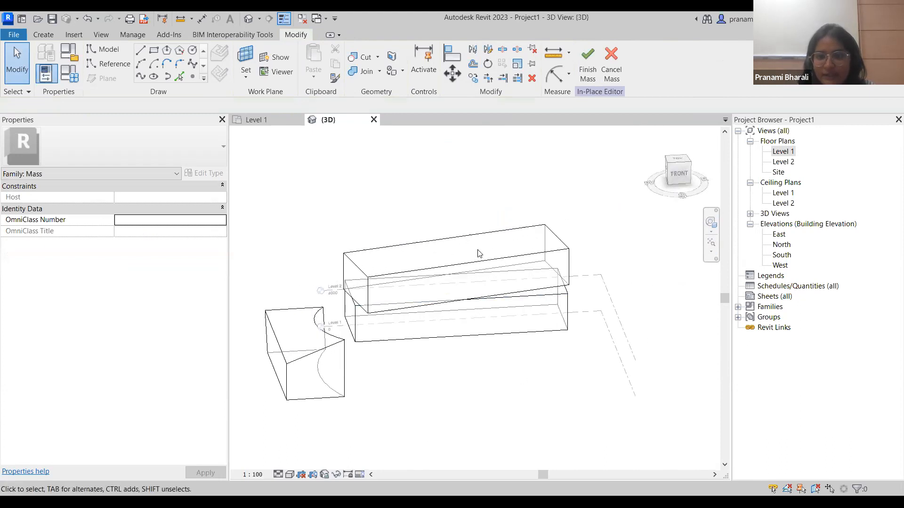
From the top view, sketch a 22000 by 7000 mm rectangle on the lower box's top face, snapping to its opposite corners
click(678, 162)
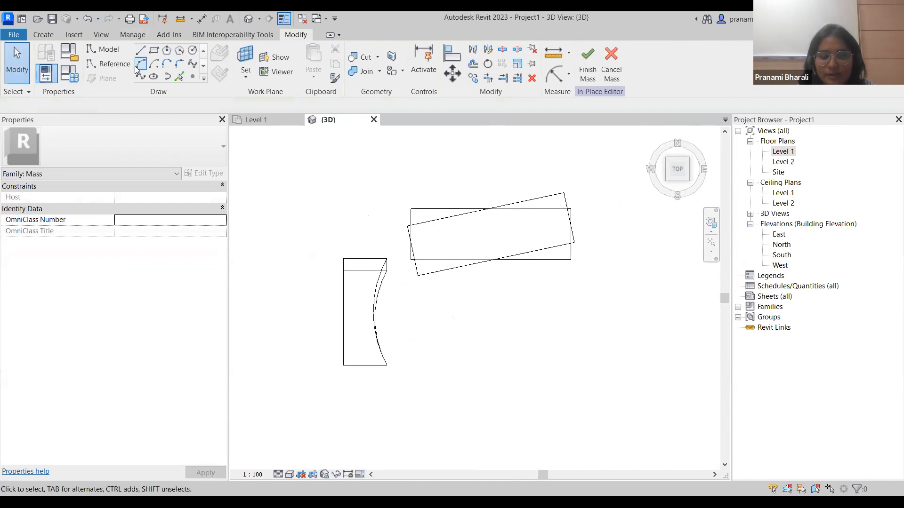
click(155, 52)
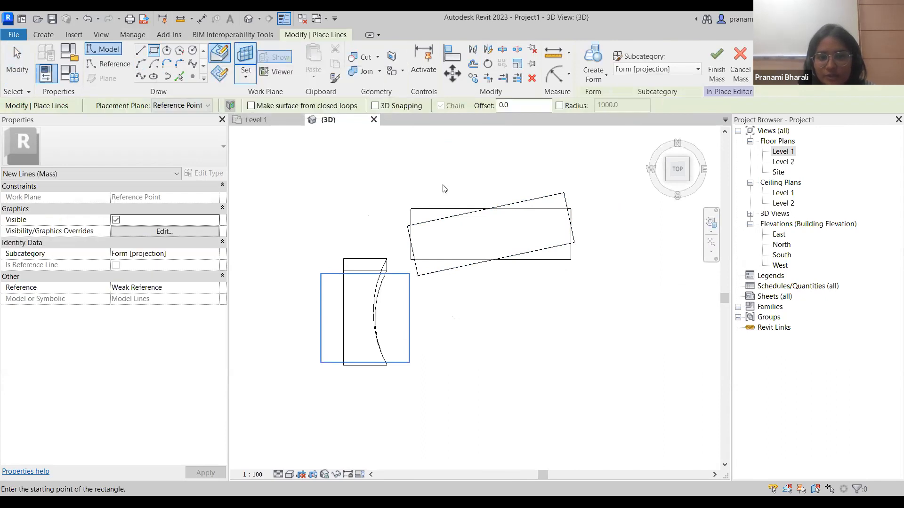
click(483, 250)
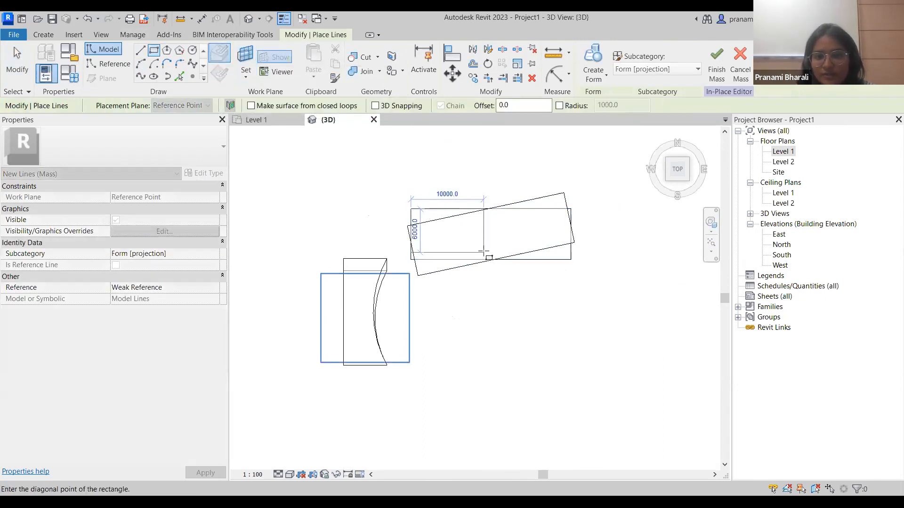
scroll(448, 221, up, 3)
click(383, 202)
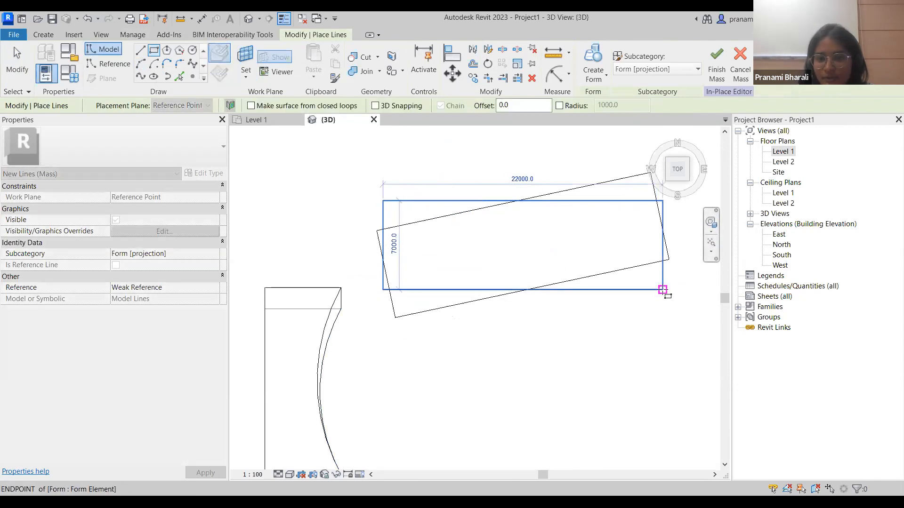
click(663, 289)
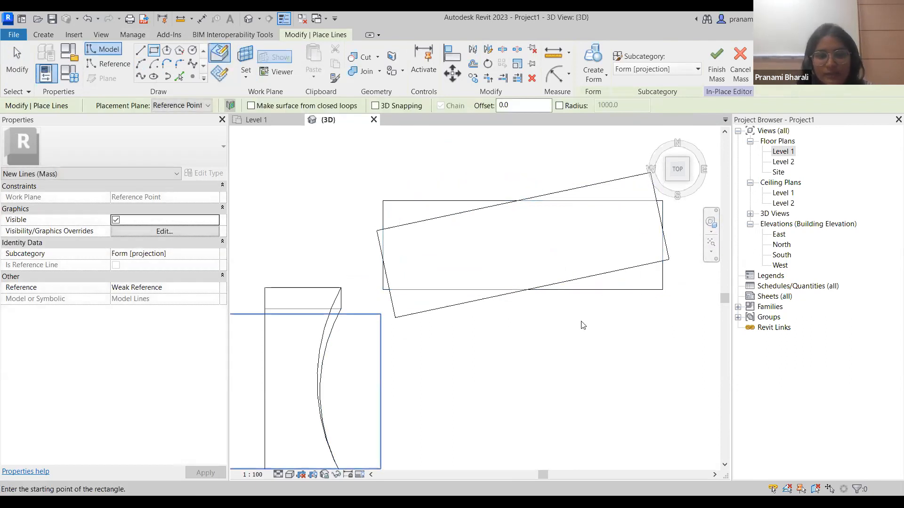
key(Escape)
key(Escape)
Create a solid form from the rectangle on the lower box's top face and stretch it upward to about 14570 mm high
shift+middle_drag(581, 318, 640, 314)
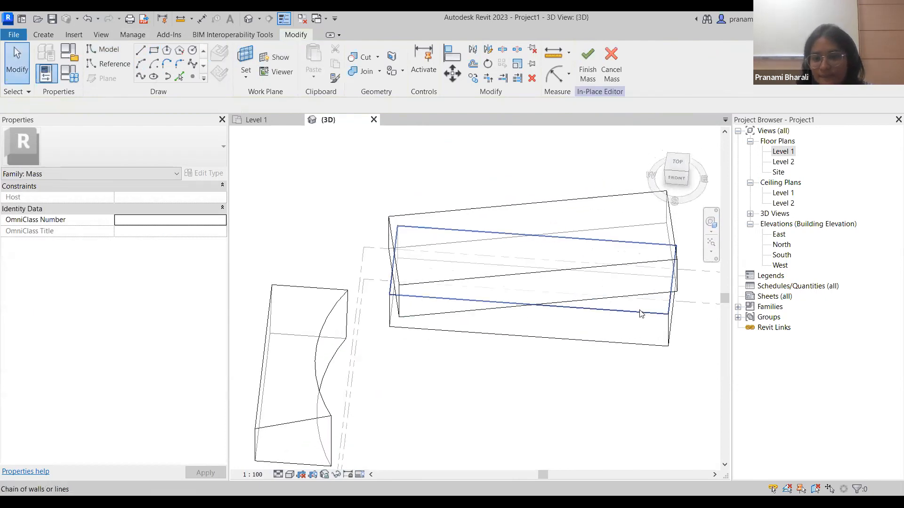
click(640, 309)
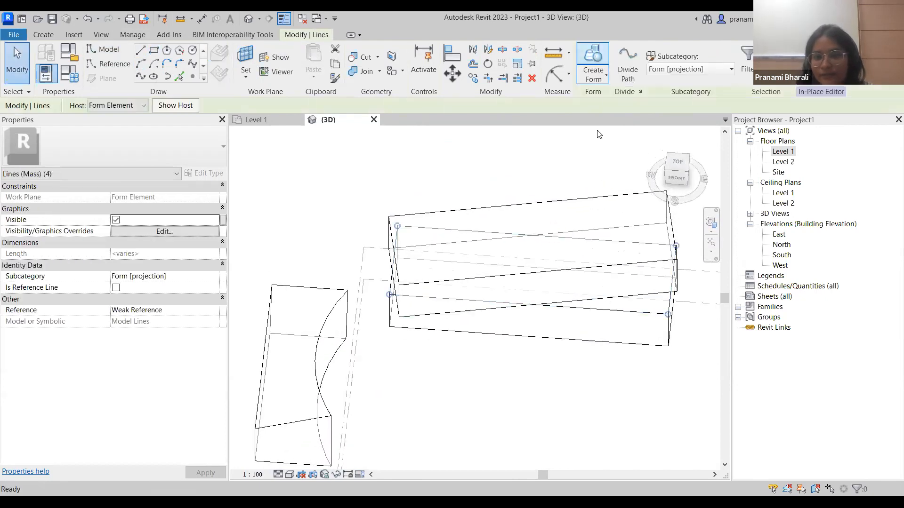
shift+middle_drag(559, 317, 531, 171)
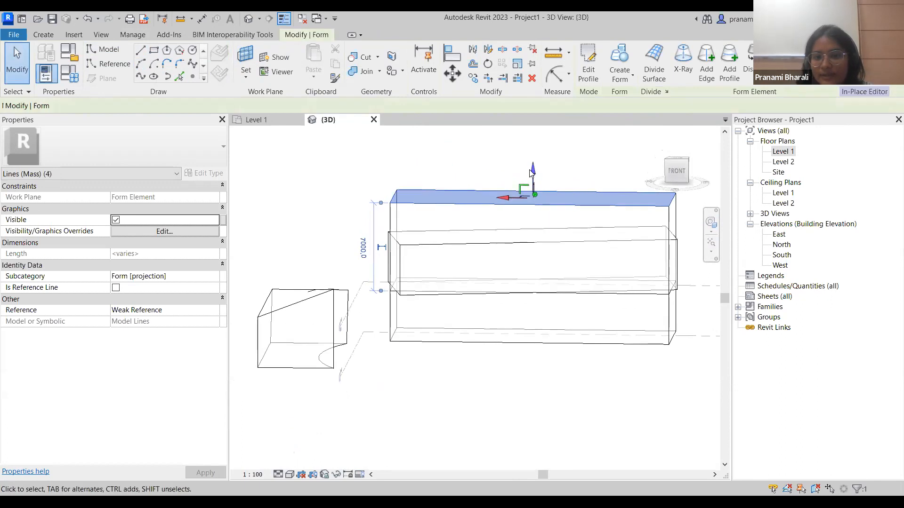
drag(531, 172, 532, 135)
middle_drag(559, 269, 531, 392)
drag(505, 250, 506, 193)
scroll(527, 268, down, 3)
middle_drag(519, 282, 506, 220)
scroll(571, 311, up, 4)
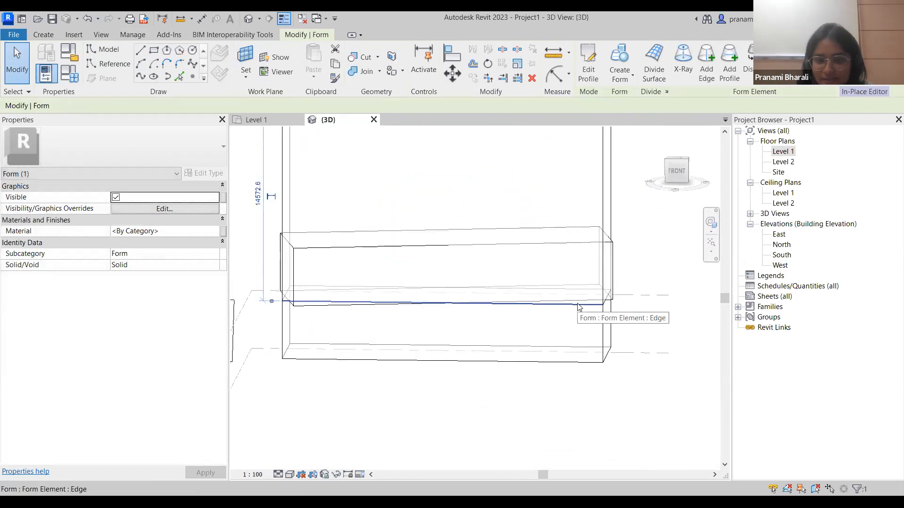
Raise the base face of the new form from the lower box's top to the top of the rotated box
key(Tab)
key(Tab)
key(Tab)
key(Tab)
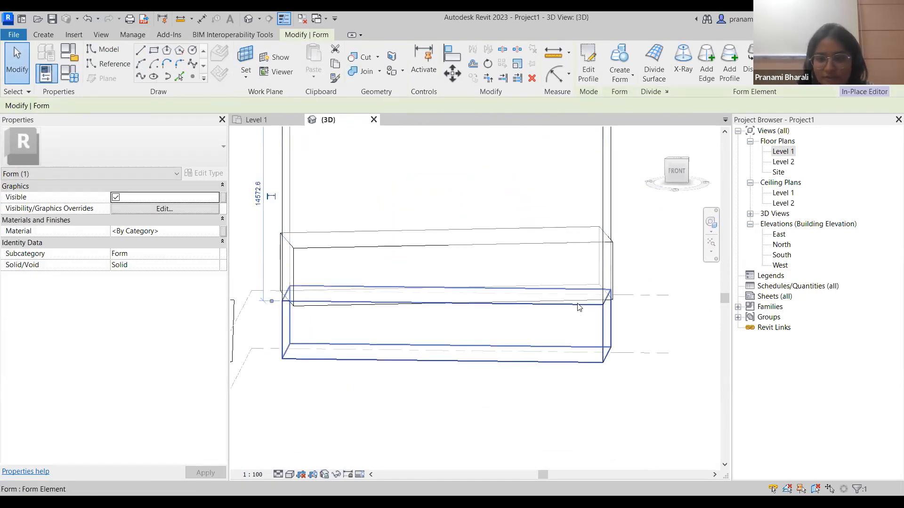
key(Tab)
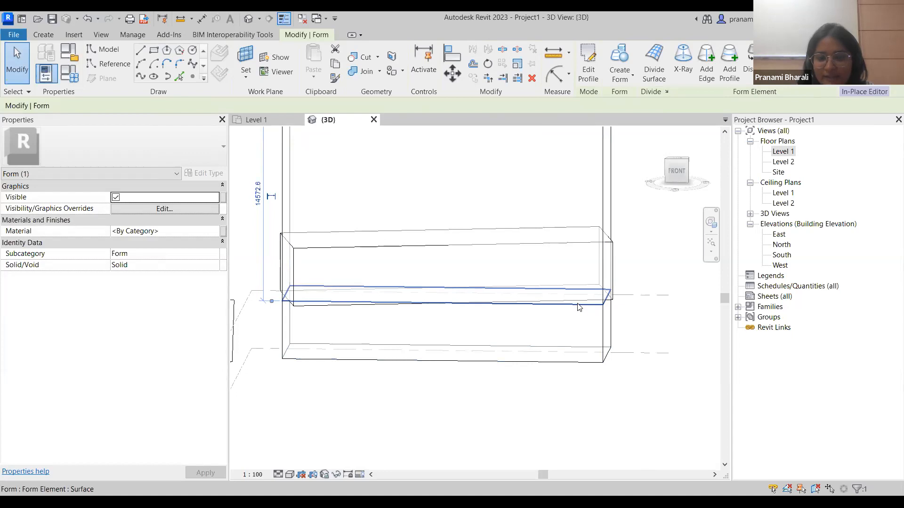
click(579, 307)
drag(446, 324, 448, 267)
scroll(559, 330, down, 2)
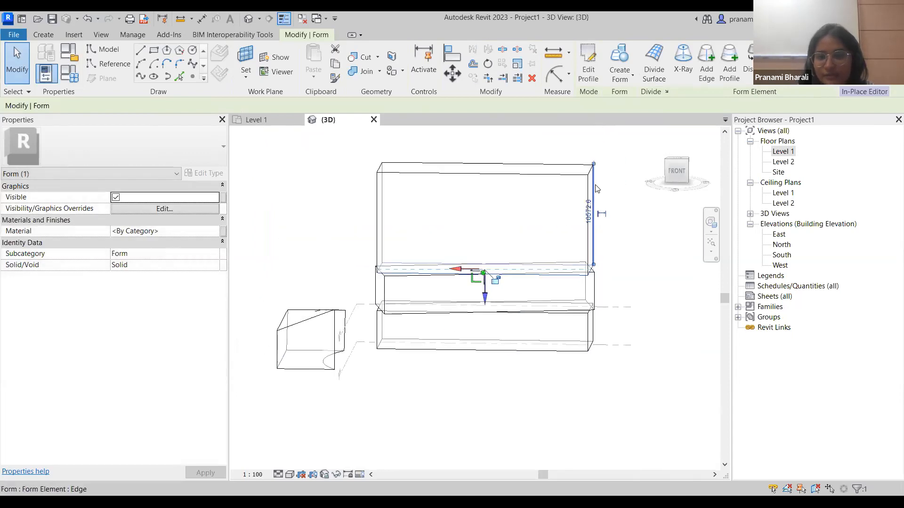
Try to set the new form's height to 4 m from its base face, and undo the change
click(588, 214)
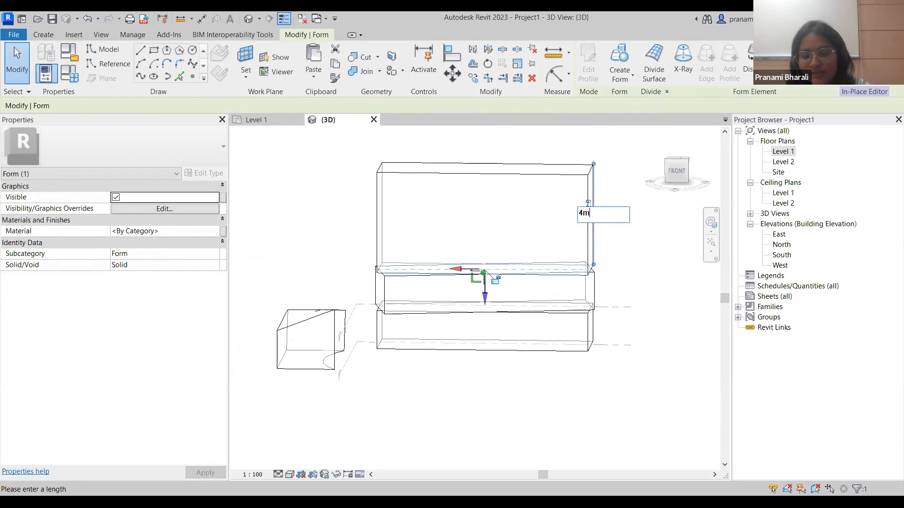
text(4m)
key(Return)
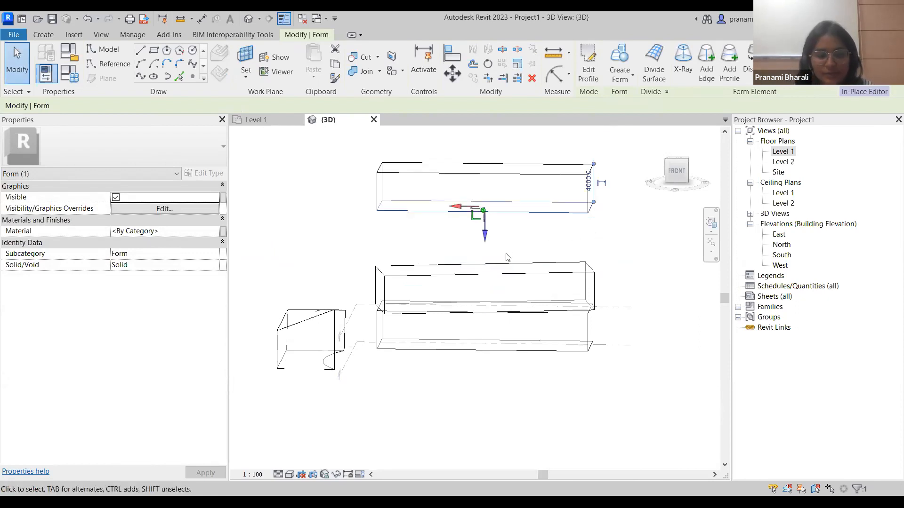
key(ctrl+z)
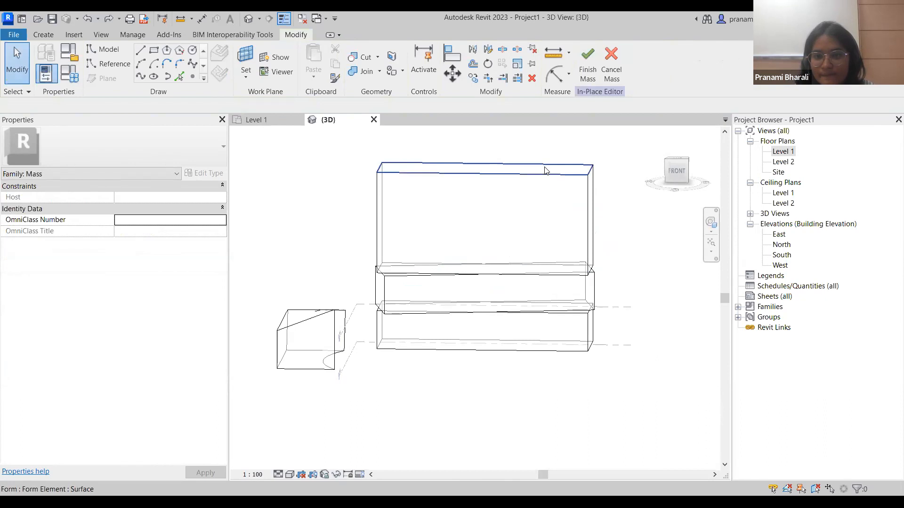
Set the uppermost form's height to 4 m from its top face and deselect it
click(579, 170)
click(358, 214)
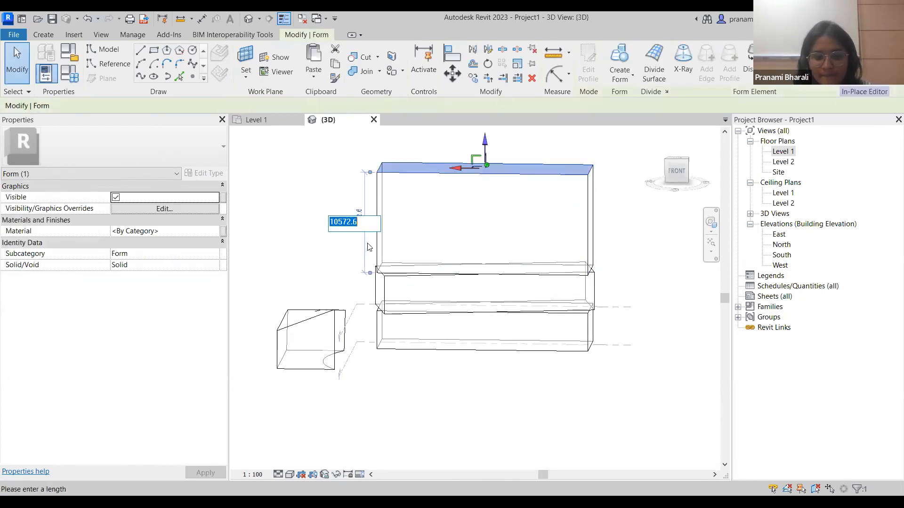
key(Return)
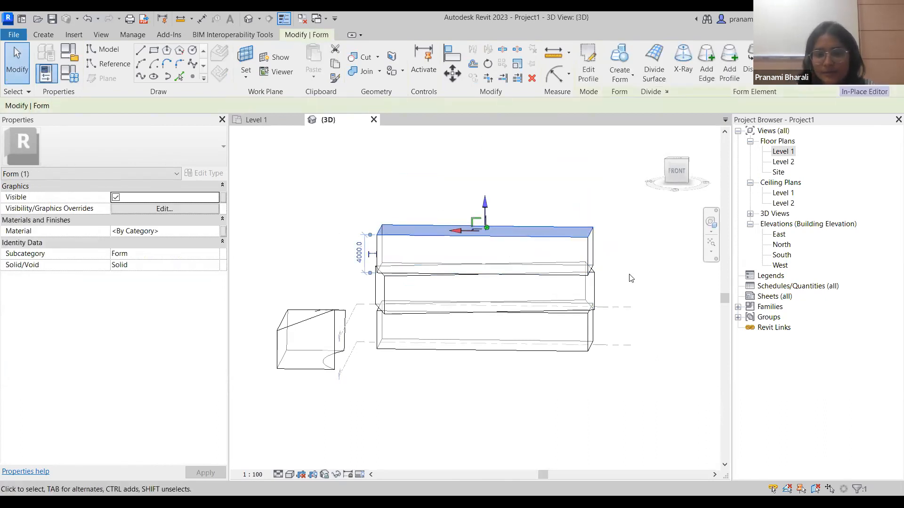
click(631, 393)
shift+middle_drag(631, 393, 632, 393)
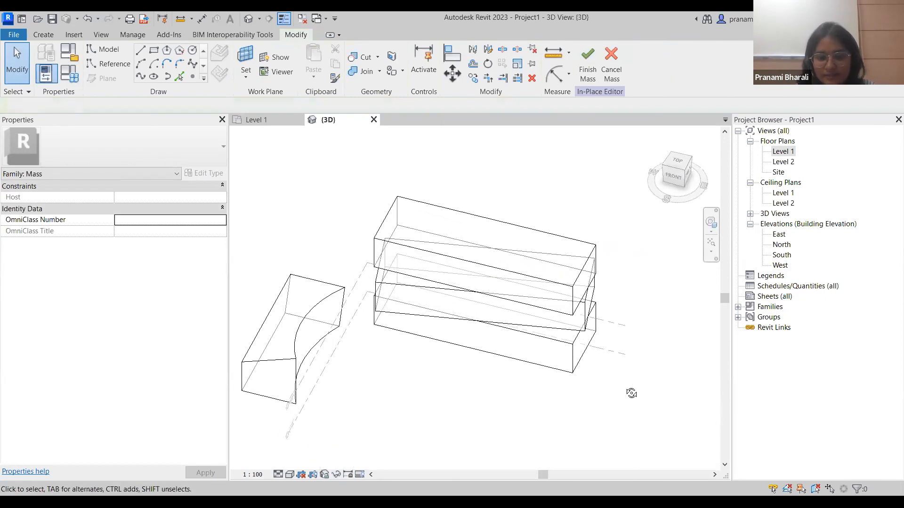
Switch the 3D view to a shaded visual style and inspect the stacked boxes from several sides
click(290, 475)
click(314, 430)
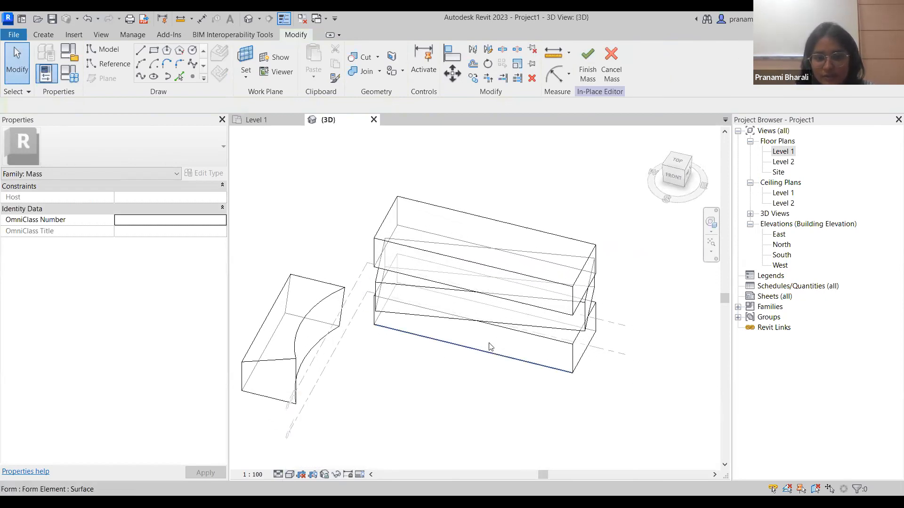
mouse_move(535, 350)
shift+middle_down()
mouse_move(482, 331)
mouse_move(510, 317)
mouse_move(476, 319)
mouse_move(583, 325)
mouse_move(595, 369)
mouse_move(494, 389)
mouse_move(543, 365)
mouse_move(610, 394)
shift+middle_up()
scroll(611, 394, down, 2)
middle_drag(552, 361, 422, 315)
scroll(429, 327, up, 3)
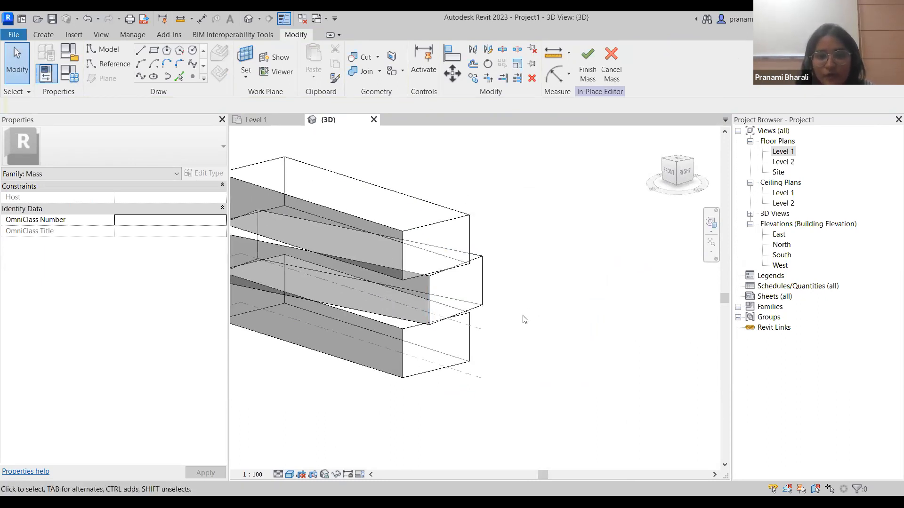
mouse_move(522, 346)
shift+middle_down()
mouse_move(494, 337)
mouse_move(520, 345)
shift+middle_up()
scroll(433, 192, down, 3)
mouse_move(377, 279)
middle_down()
mouse_move(646, 278)
mouse_move(472, 280)
middle_up()
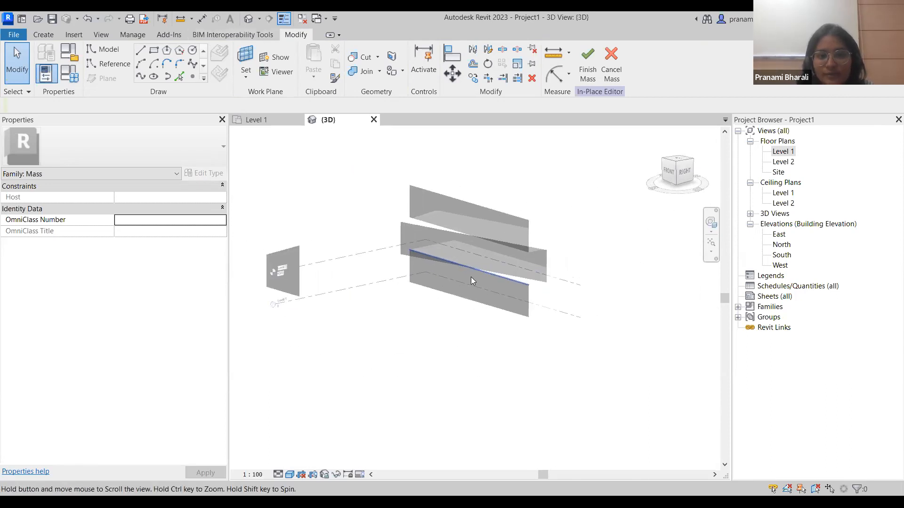
Sketch a circle with a radius of about 983 mm near the middle of the topmost box's short end face
click(195, 53)
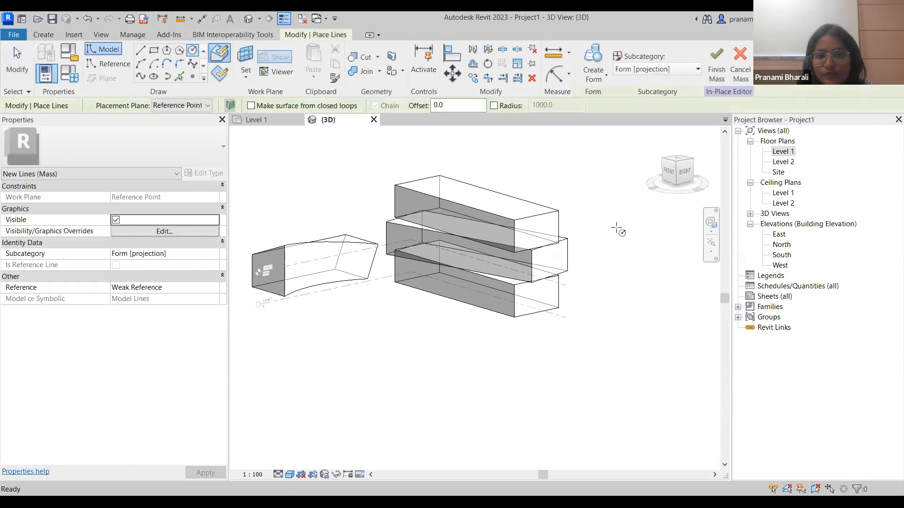
scroll(529, 227, up, 4)
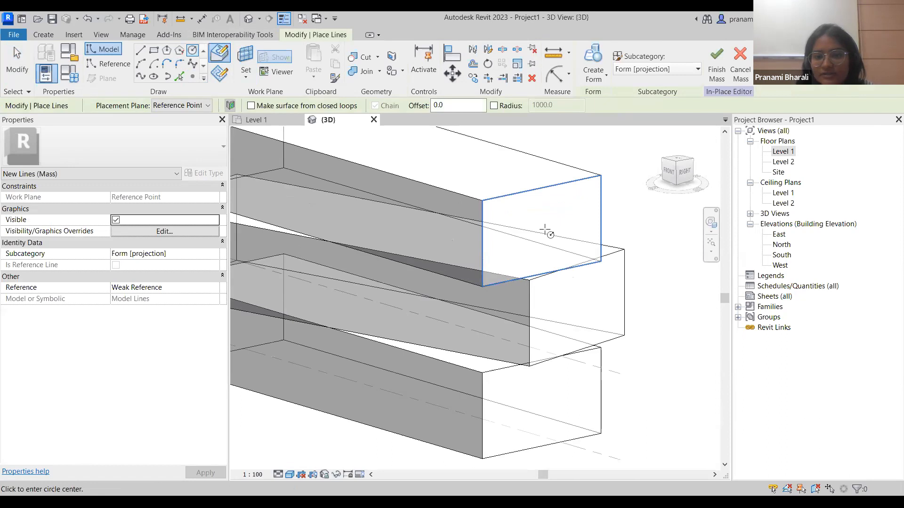
click(545, 230)
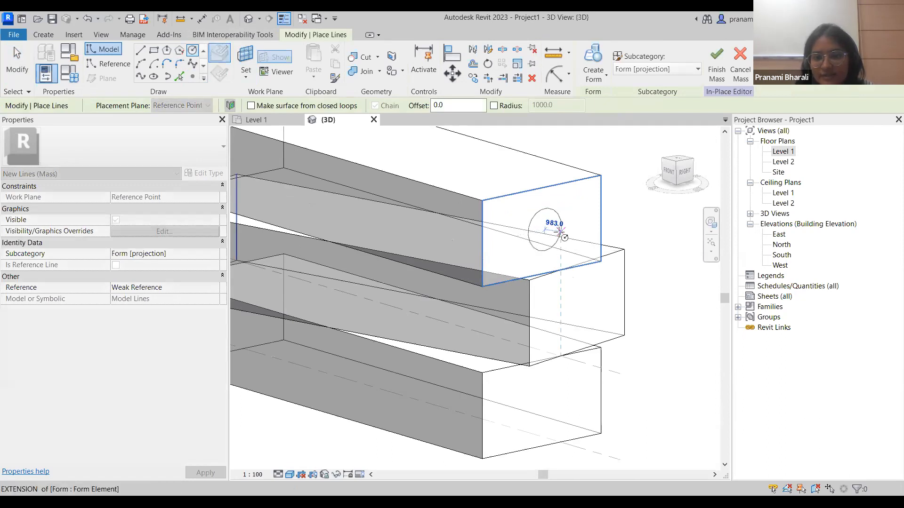
click(560, 232)
scroll(464, 250, down, 4)
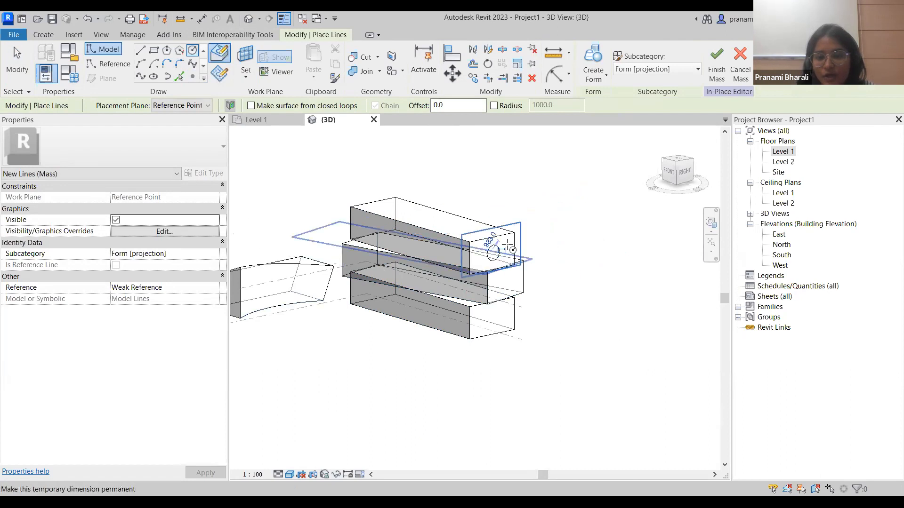
scroll(491, 249, up, 4)
scroll(482, 247, up, 3)
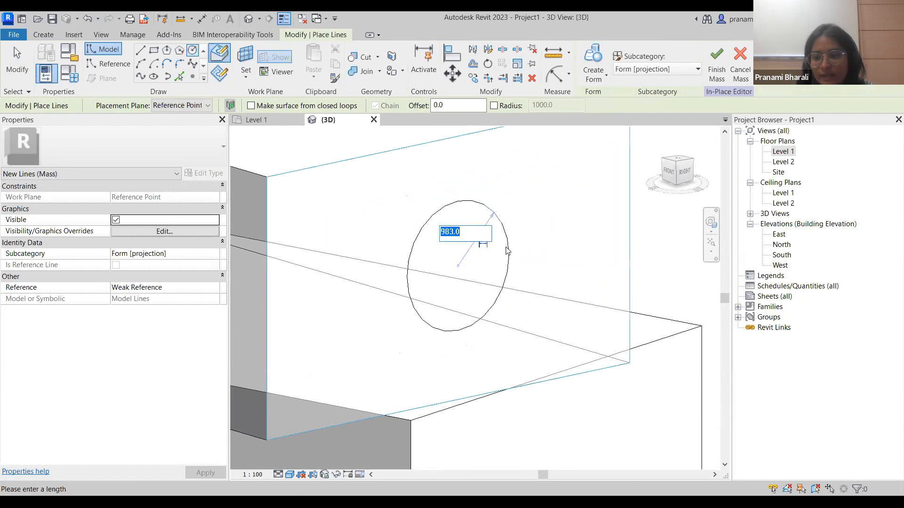
scroll(500, 279, down, 5)
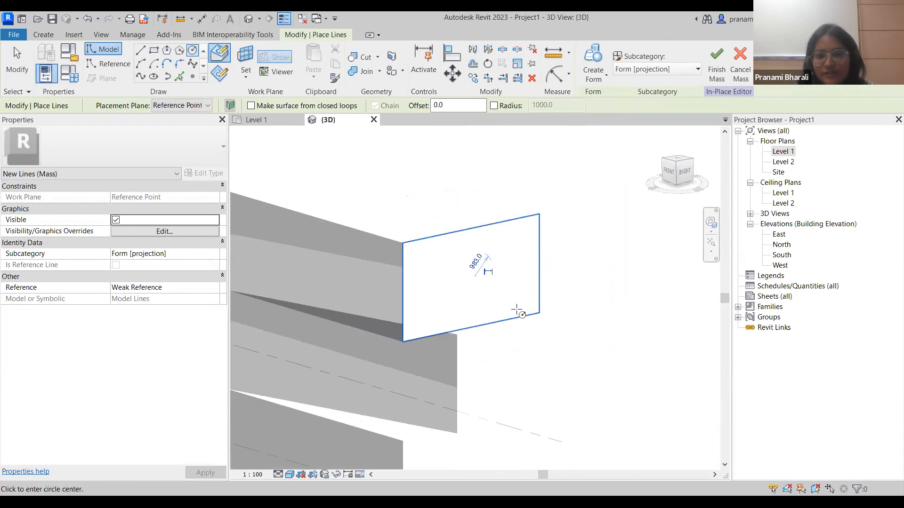
Sketch a second circle with a radius of about 881 mm on the topmost box's opposite end face
shift+middle_drag(433, 308, 534, 202)
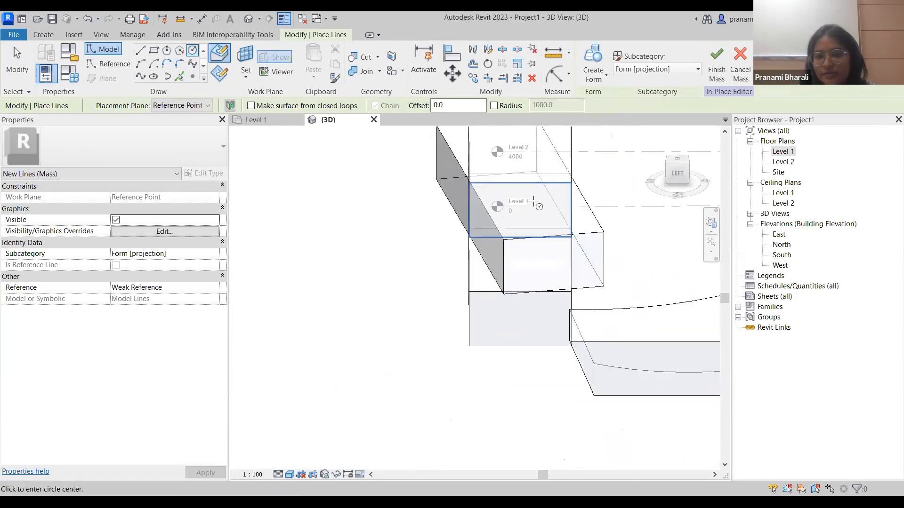
click(532, 213)
key(Escape)
key(Escape)
scroll(532, 211, up, 2)
scroll(531, 212, down, 3)
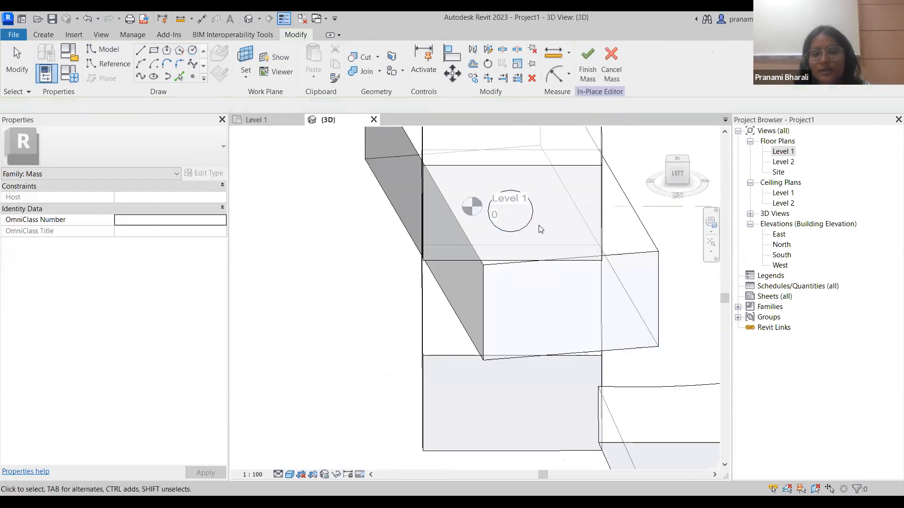
Create a void form between the two end circles to cut a round opening lengthwise through the topmost box
click(535, 220)
scroll(590, 249, down, 3)
shift+middle_drag(622, 262, 447, 282)
middle_drag(615, 304, 473, 290)
scroll(601, 282, up, 3)
shift+middle_drag(601, 282, 508, 263)
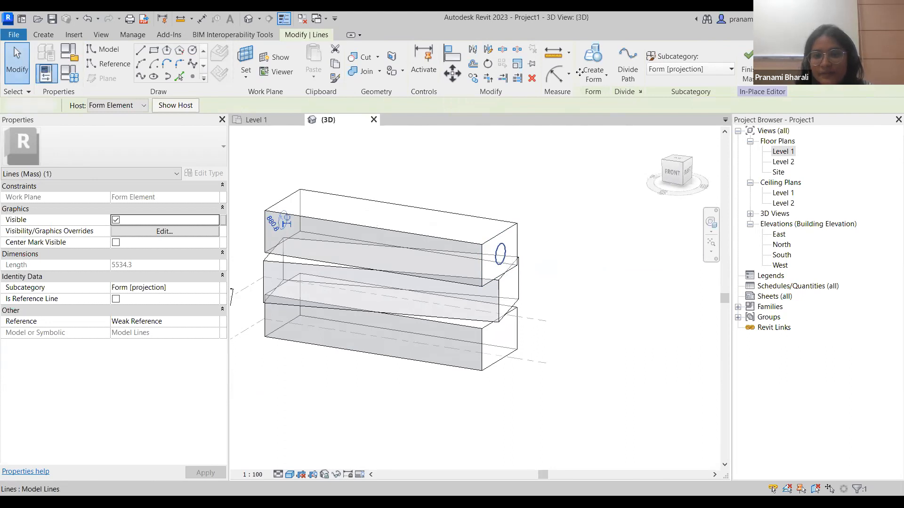
click(601, 76)
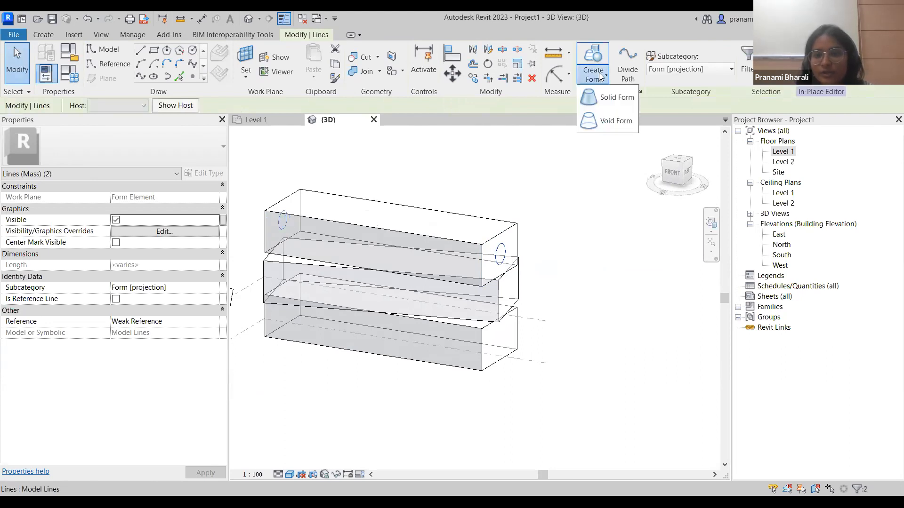
click(614, 121)
shift+middle_drag(575, 291, 517, 304)
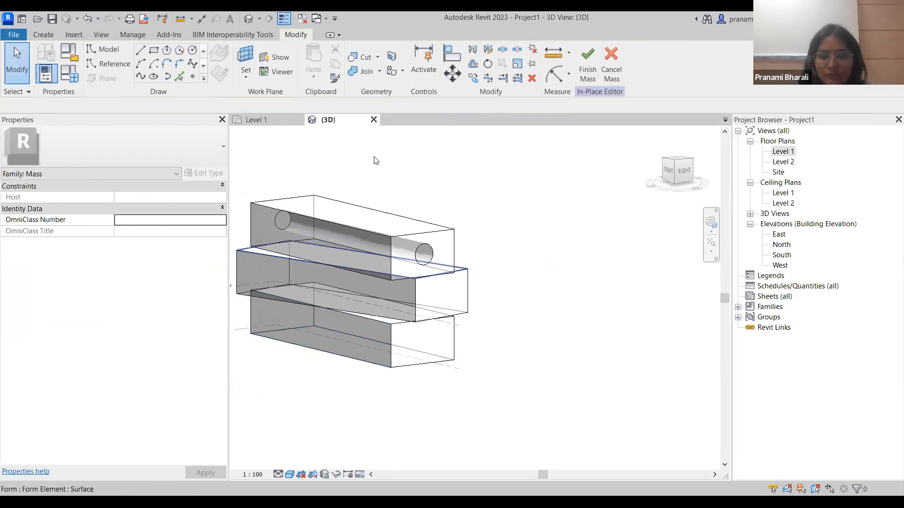
shift+middle_drag(427, 251, 513, 330)
scroll(346, 261, up, 4)
scroll(349, 256, down, 2)
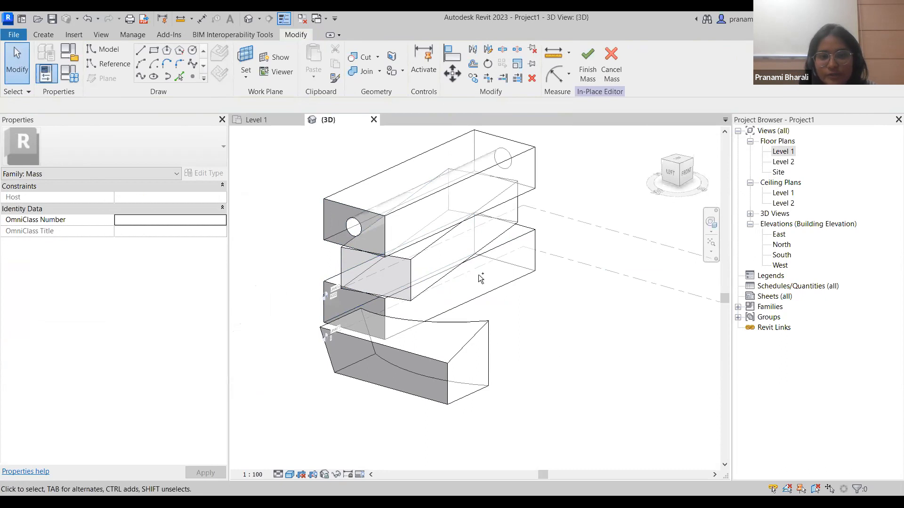
Undo the void form and the two circles on the topmost box's end faces
key(ctrl+z)
key(ctrl+z)
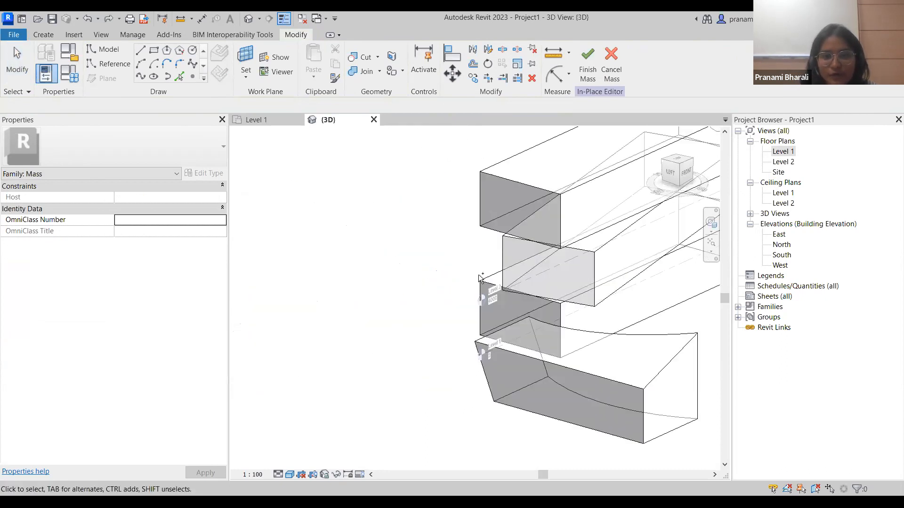
key(ctrl+z)
scroll(478, 275, down, 4)
scroll(566, 299, down, 2)
shift+middle_drag(631, 350, 437, 292)
scroll(436, 292, up, 3)
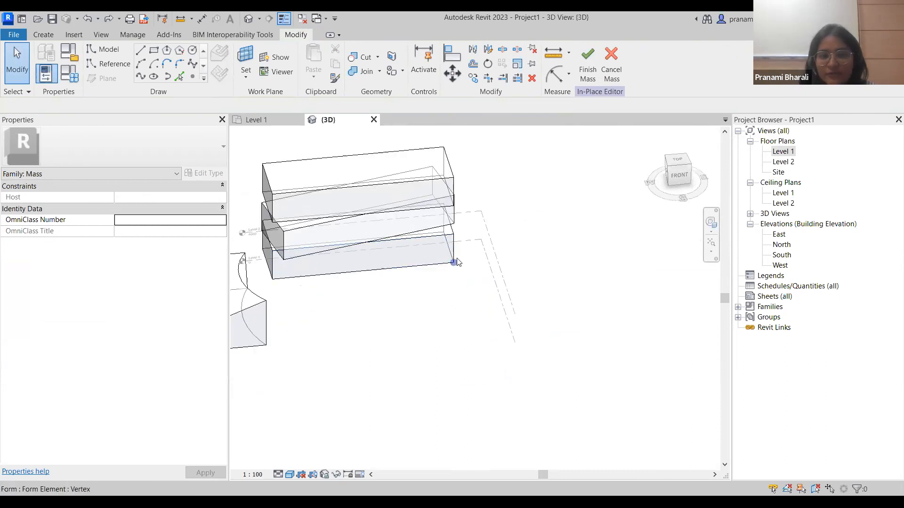
Finish the in-place mass containing the curved solid and the stacked boxes
click(583, 73)
shift+middle_drag(500, 317, 329, 268)
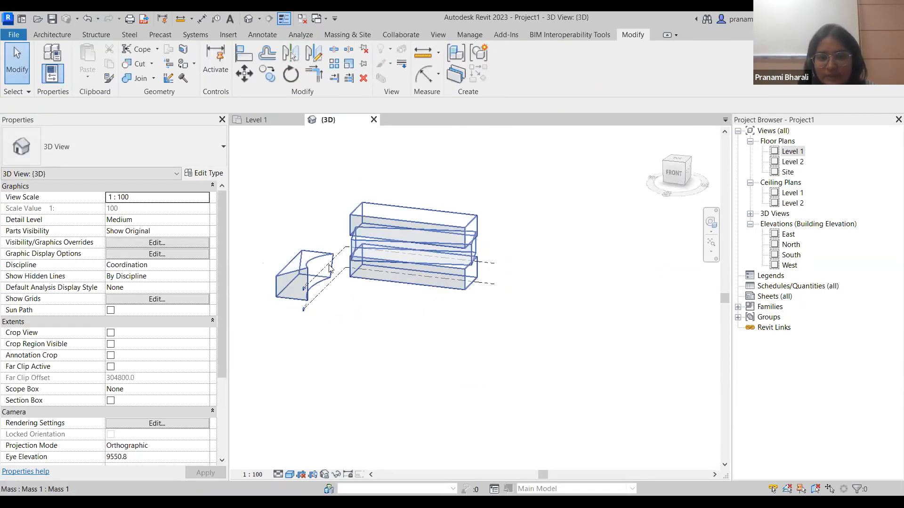
scroll(329, 269, up, 2)
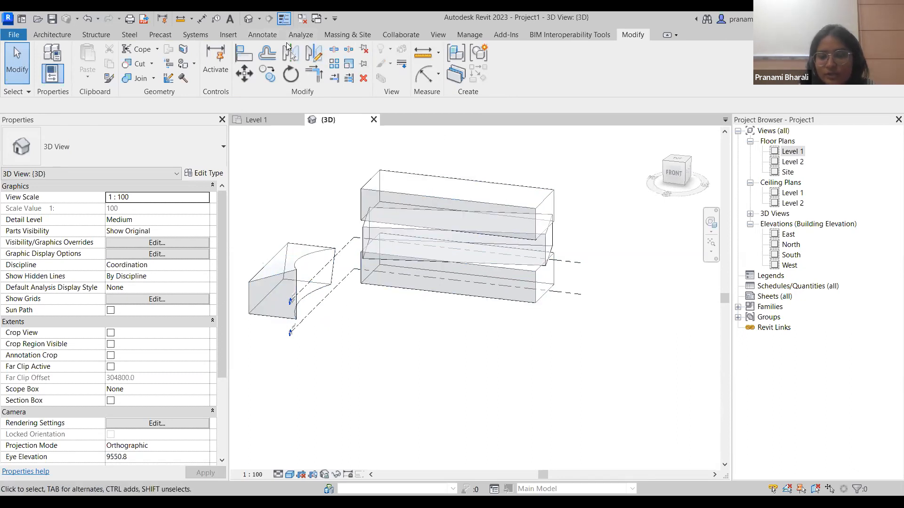
click(347, 32)
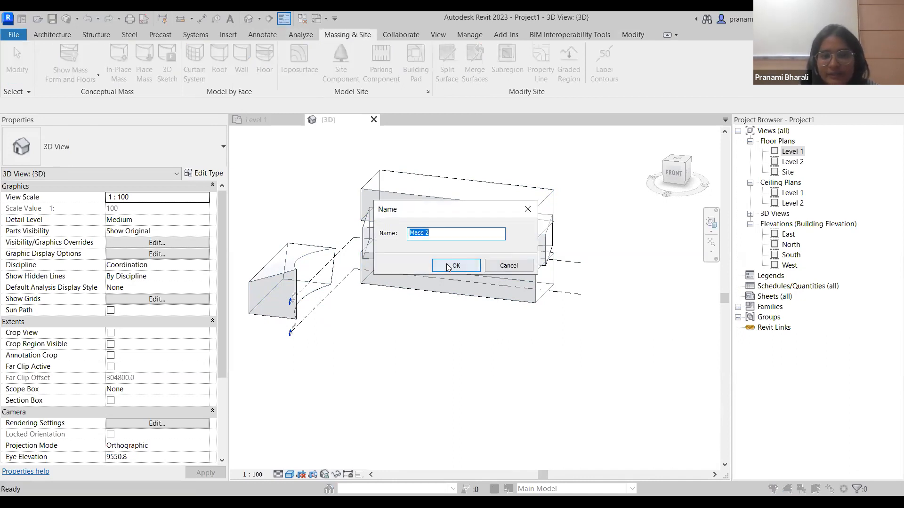
click(455, 266)
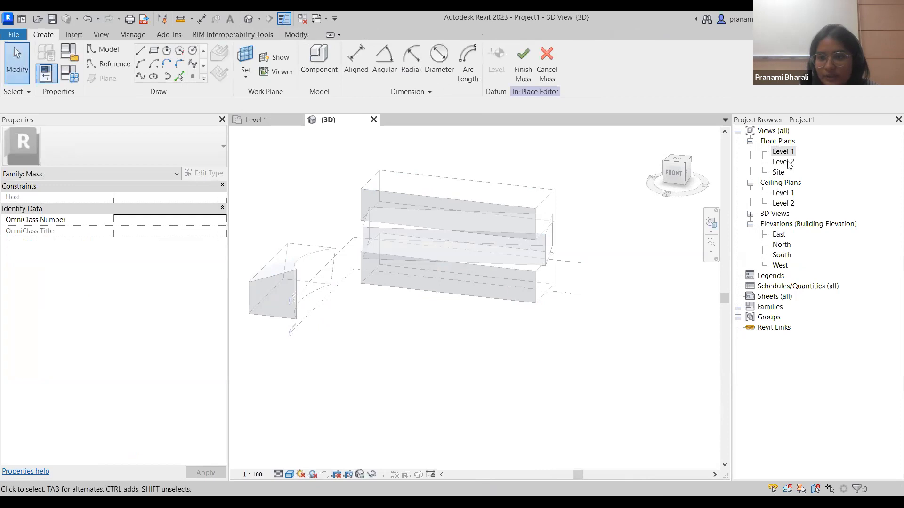
click(547, 63)
In the North elevation, add a level 4000 mm above Level 2, spanning the stacked boxes
double_click(801, 246)
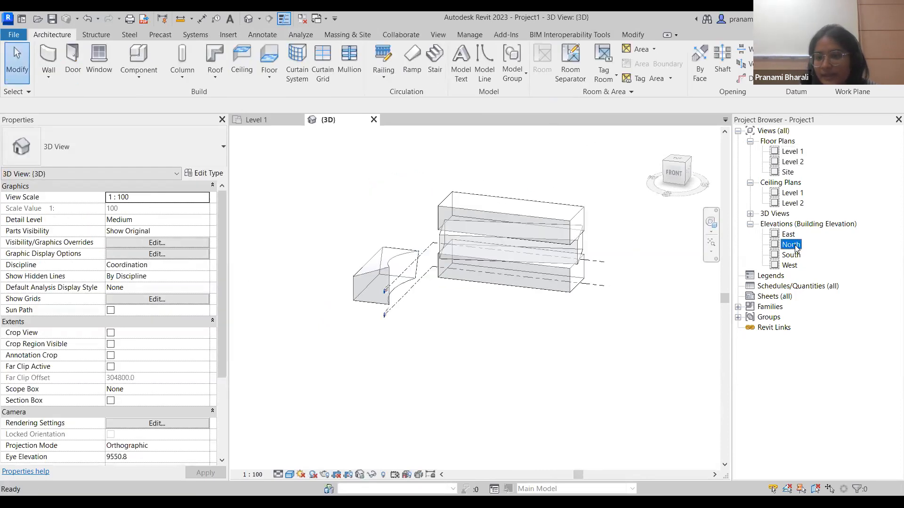
middle_drag(627, 262, 556, 255)
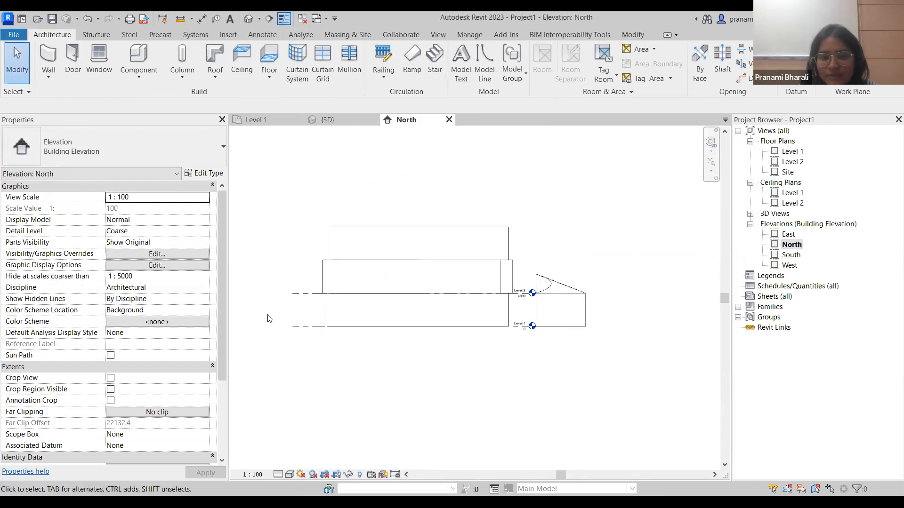
click(308, 294)
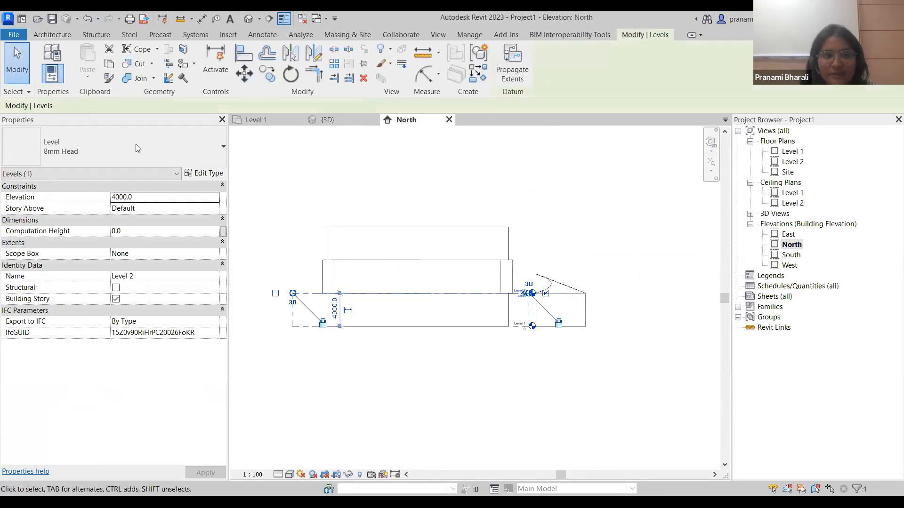
click(50, 36)
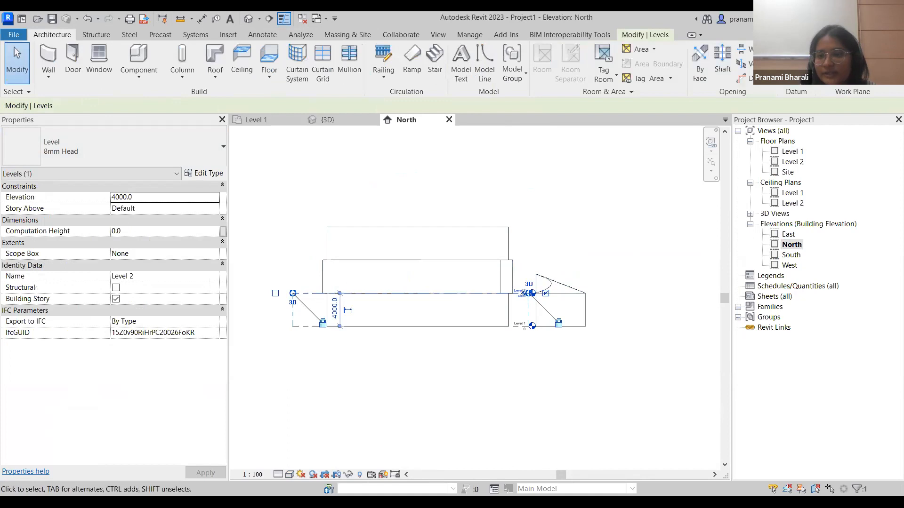
key(l)
key(l)
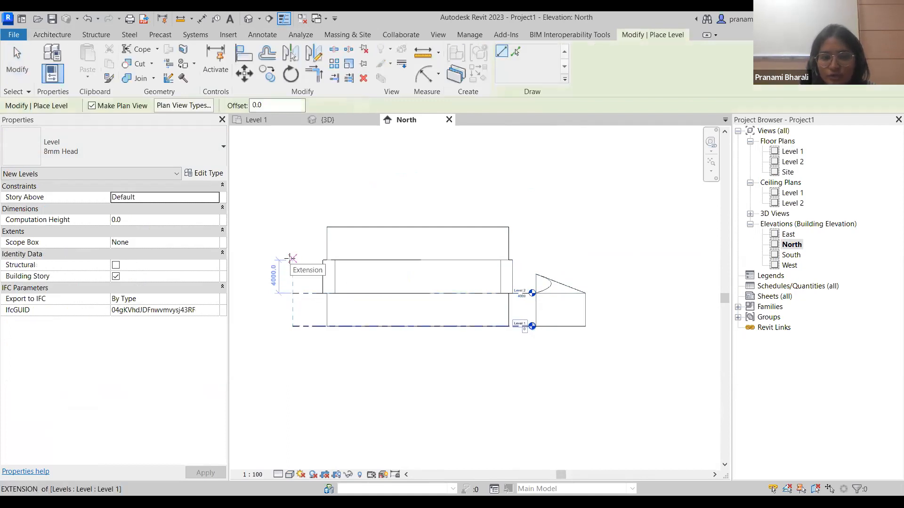
click(537, 259)
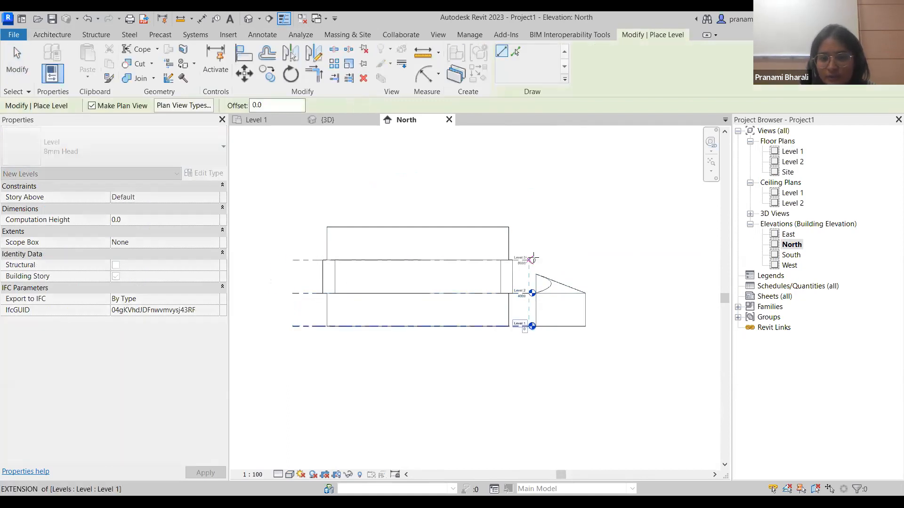
Add another level at 12000 mm, along the top of the uppermost box
click(293, 226)
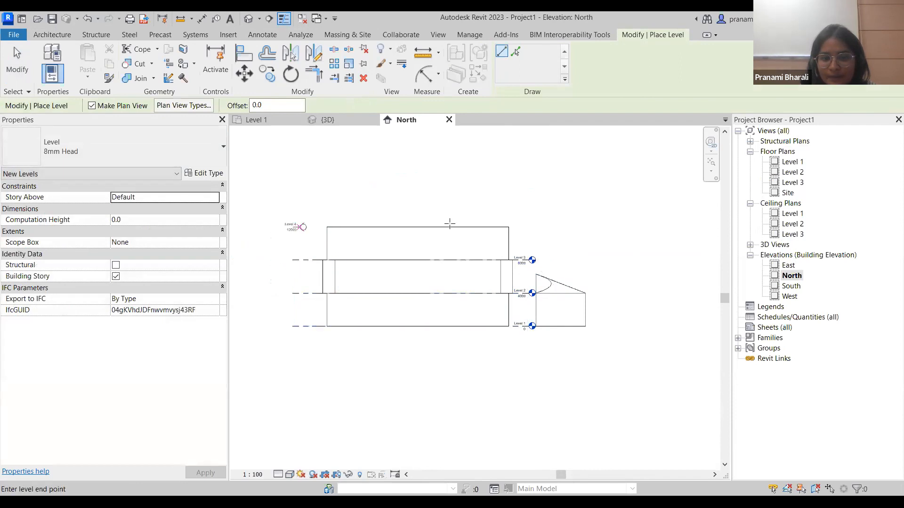
click(537, 227)
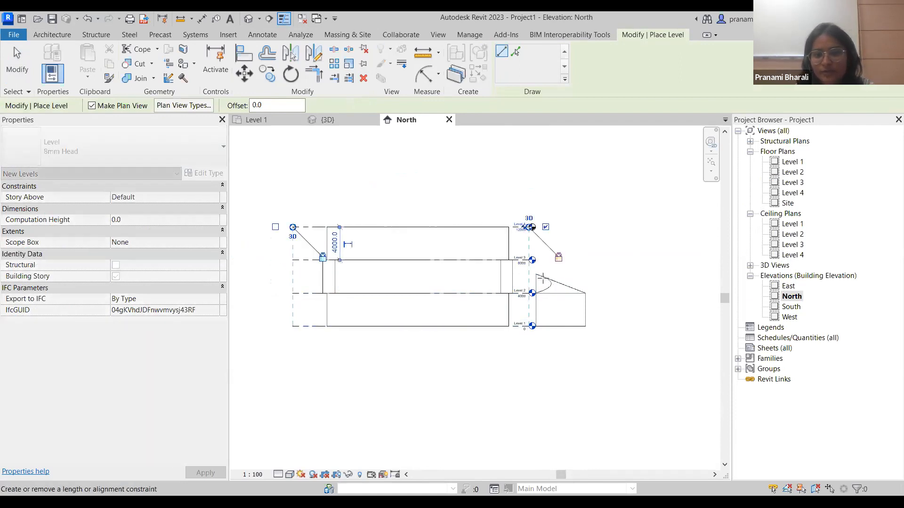
key(Escape)
key(Escape)
Extend the head ends of the aligned level lines well past the curved solid in the North elevation
click(315, 228)
scroll(546, 230, up, 2)
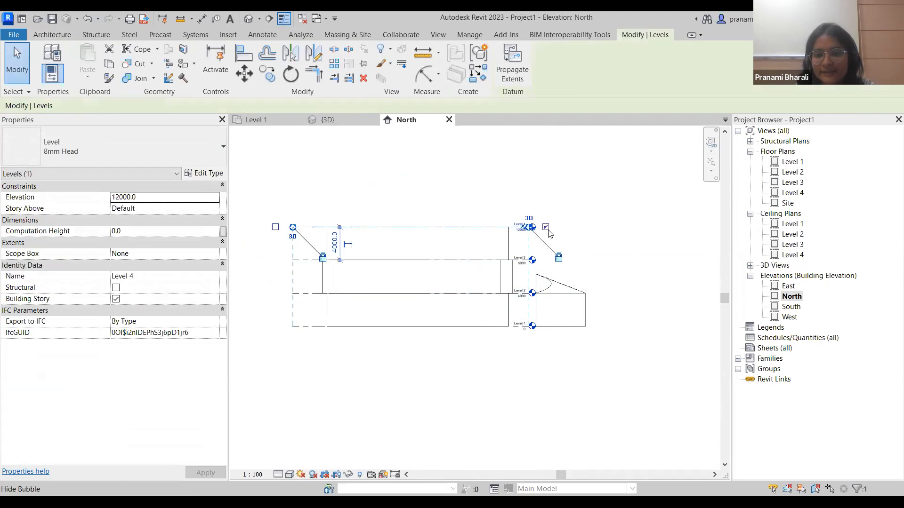
drag(518, 226, 681, 234)
scroll(682, 234, down, 2)
scroll(681, 234, down, 1)
middle_drag(681, 234, 550, 234)
drag(549, 234, 604, 235)
key(Escape)
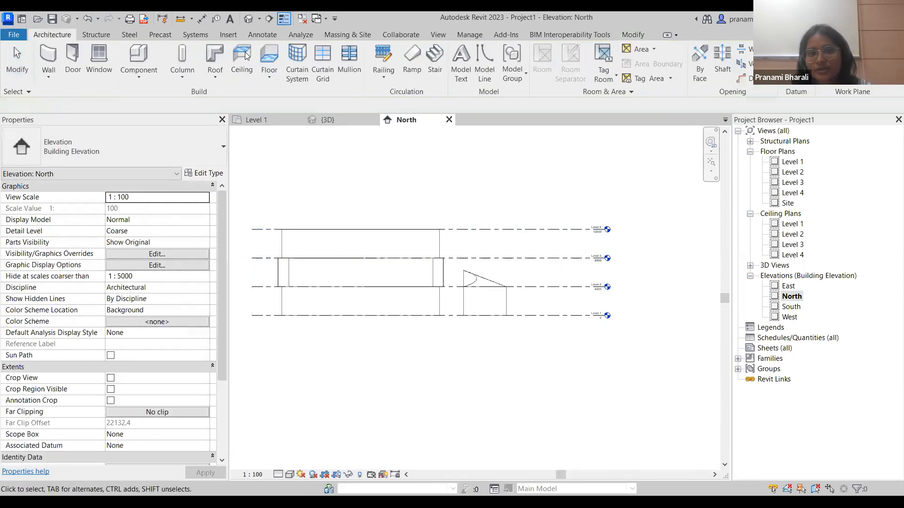
Start a new in-place mass named Mass 2 in the Level 1 floor plan
double_click(795, 162)
scroll(541, 278, down, 1)
middle_drag(506, 317, 478, 260)
scroll(470, 295, down, 1)
middle_drag(470, 294, 442, 354)
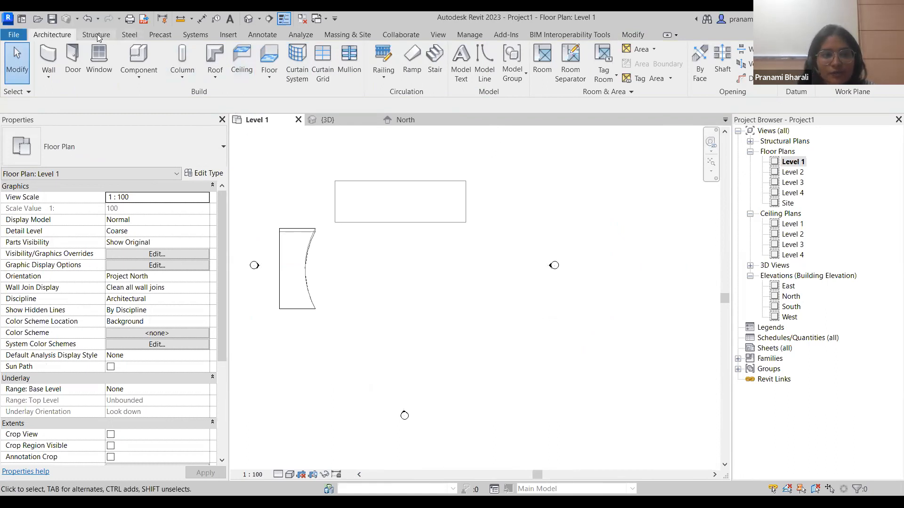
click(340, 32)
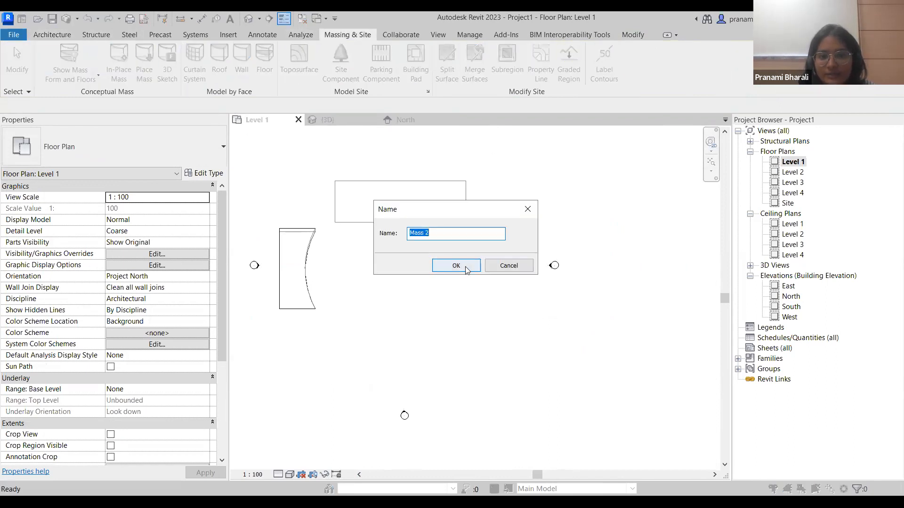
click(465, 266)
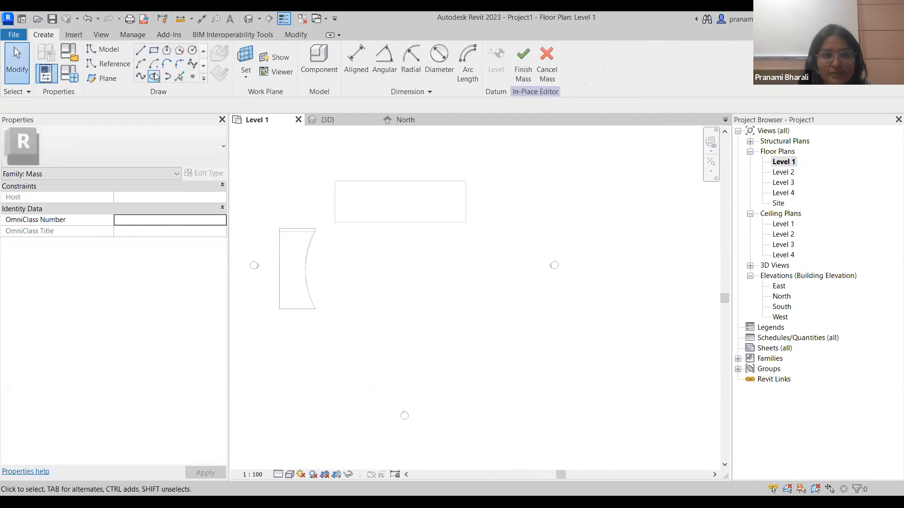
Draw an upright ellipse on Level 1 beside the existing masses, with semi-axes of about 7000 mm and 4700 mm
scroll(507, 250, up, 3)
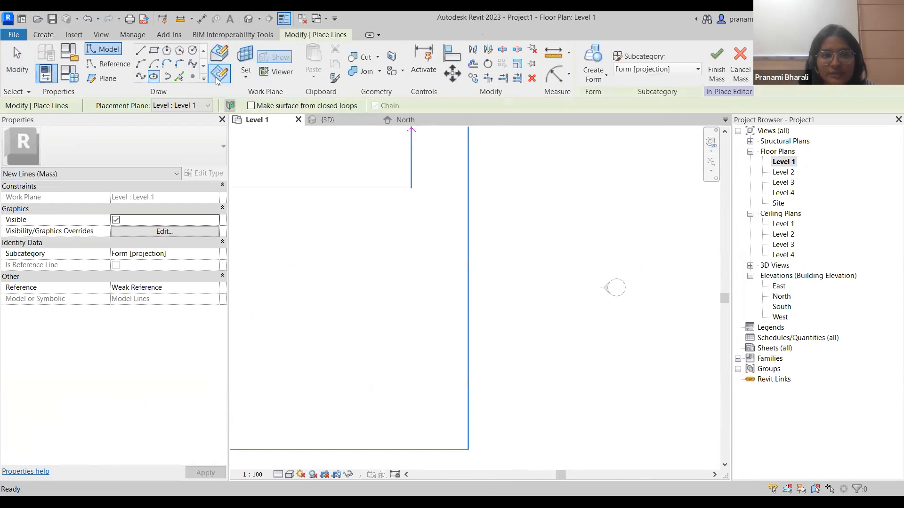
scroll(501, 274, down, 1)
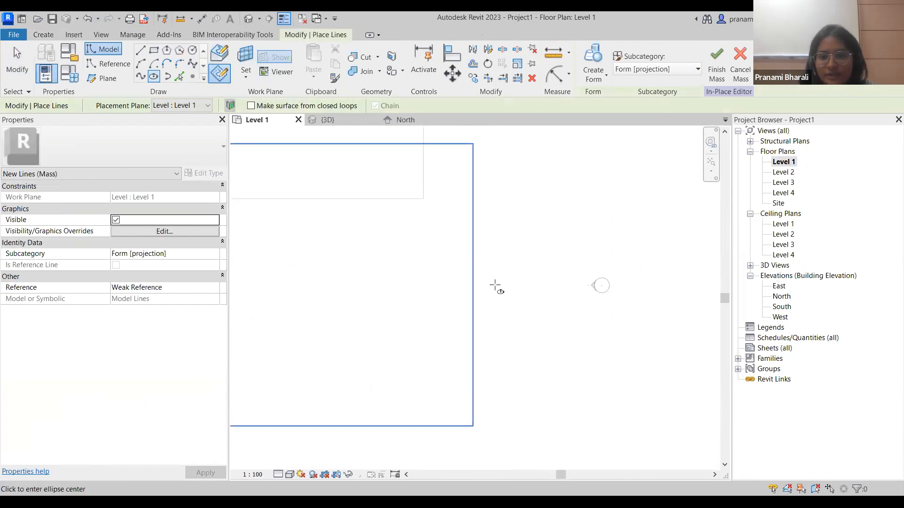
click(496, 286)
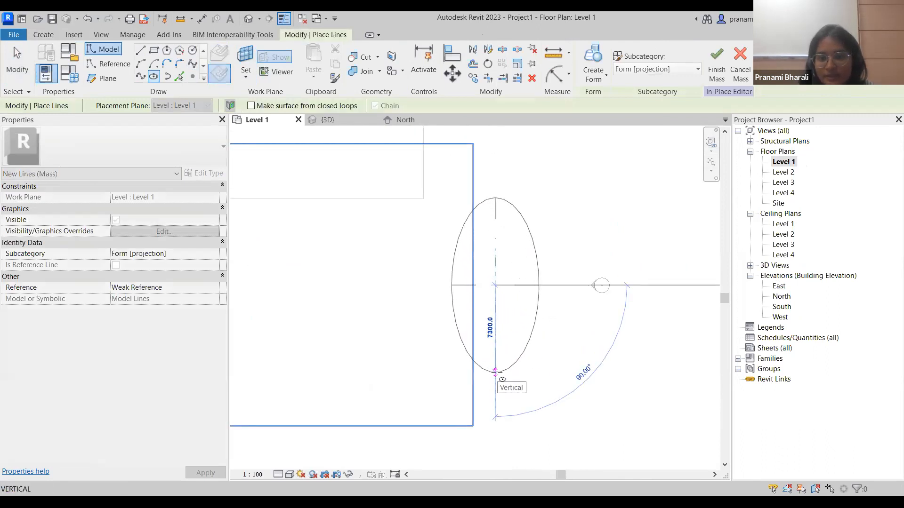
click(495, 371)
click(495, 372)
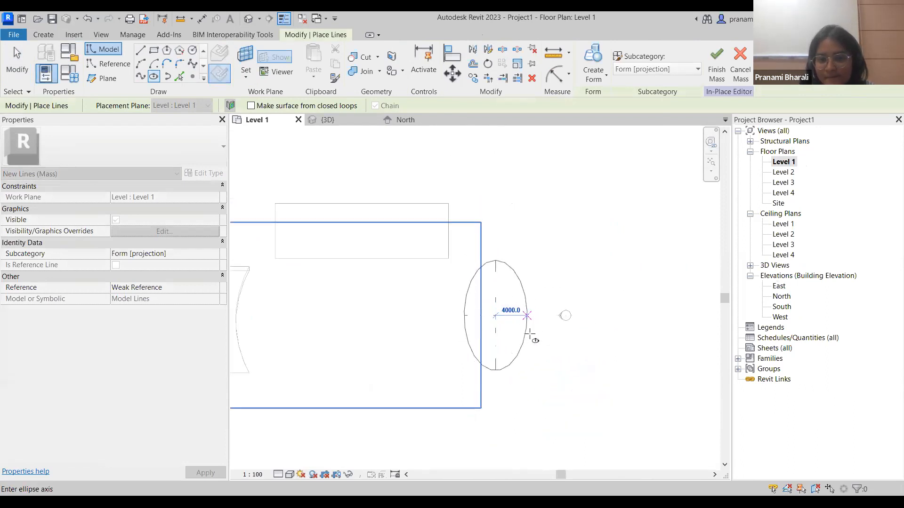
scroll(529, 333, up, 2)
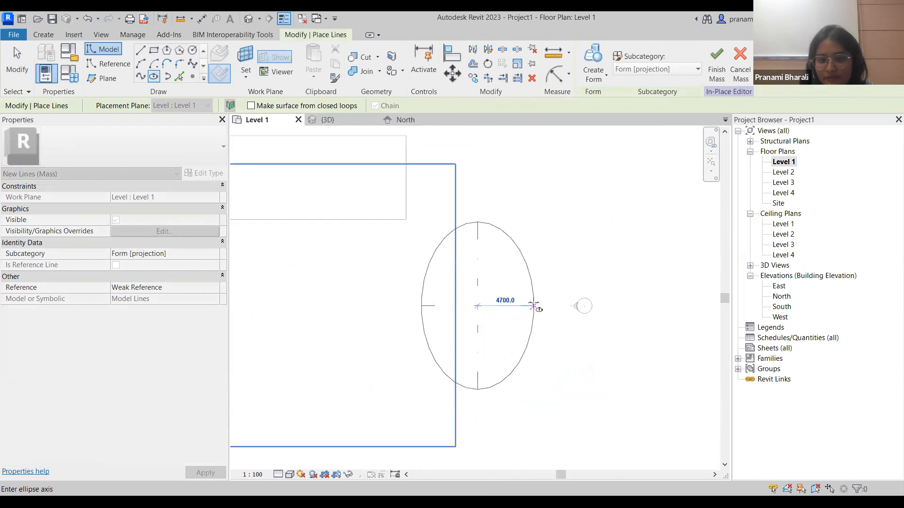
click(536, 308)
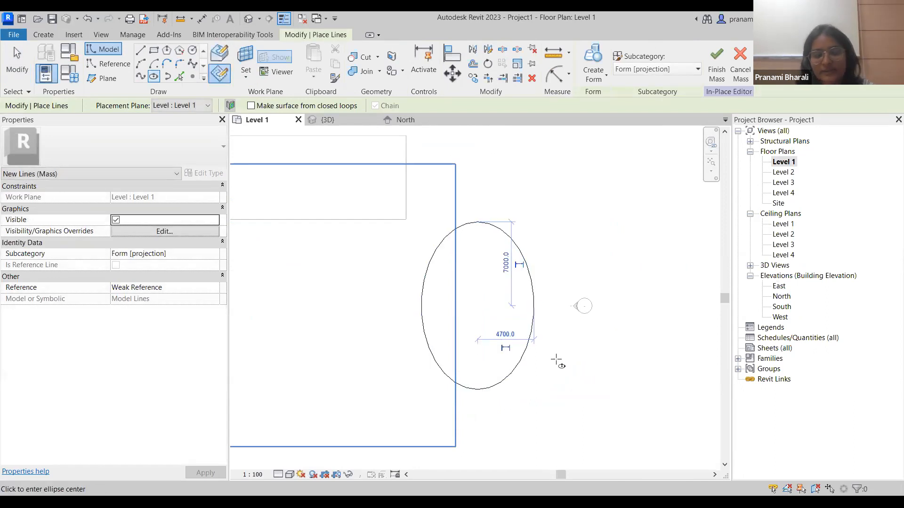
key(Escape)
key(Escape)
scroll(566, 262, down, 2)
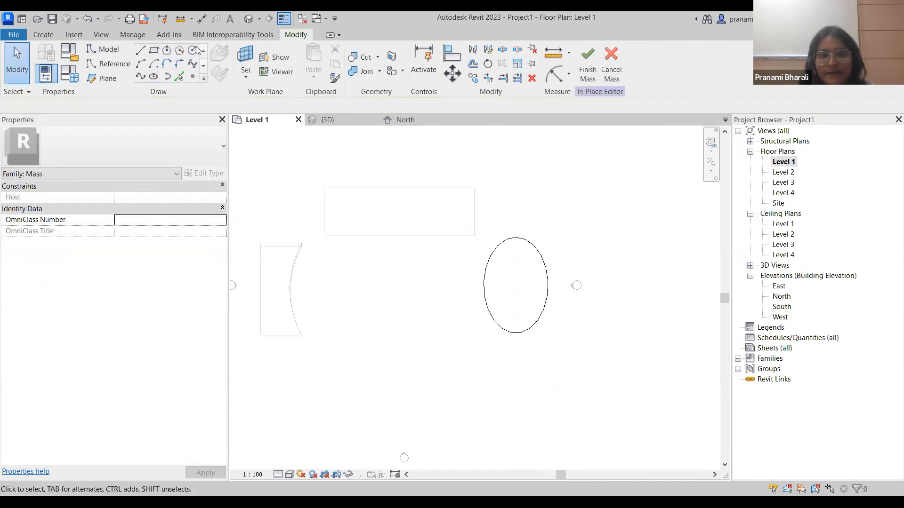
Copy the ellipse in the 3D view and paste it aligned to Level 2, Level 3 and Level 4
click(254, 18)
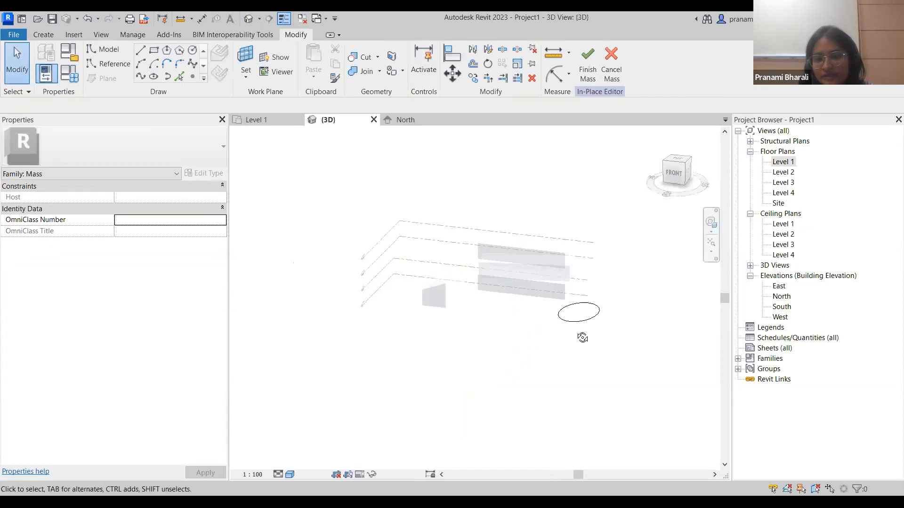
shift+middle_drag(566, 338, 551, 339)
scroll(585, 310, up, 2)
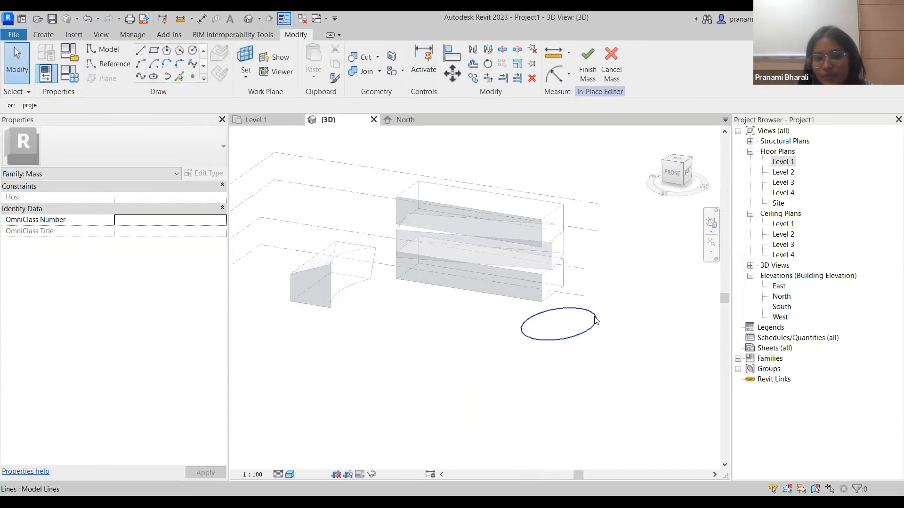
click(595, 320)
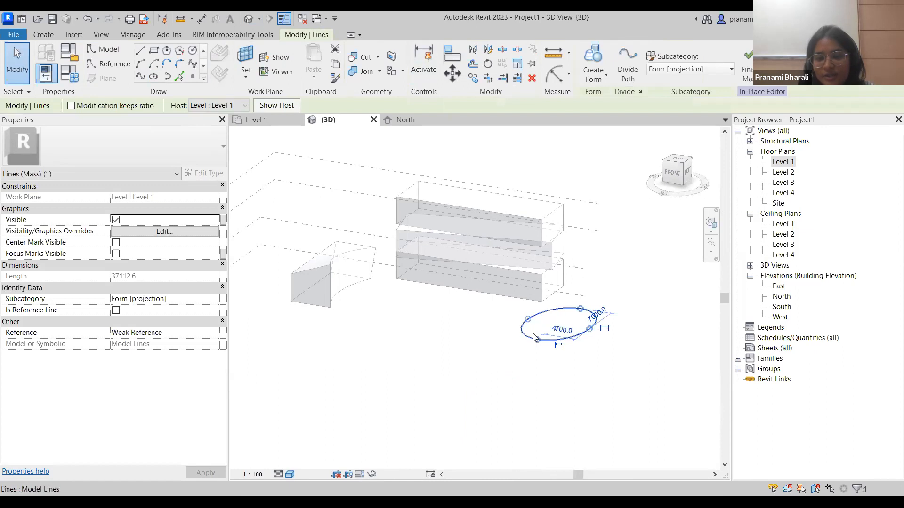
click(335, 64)
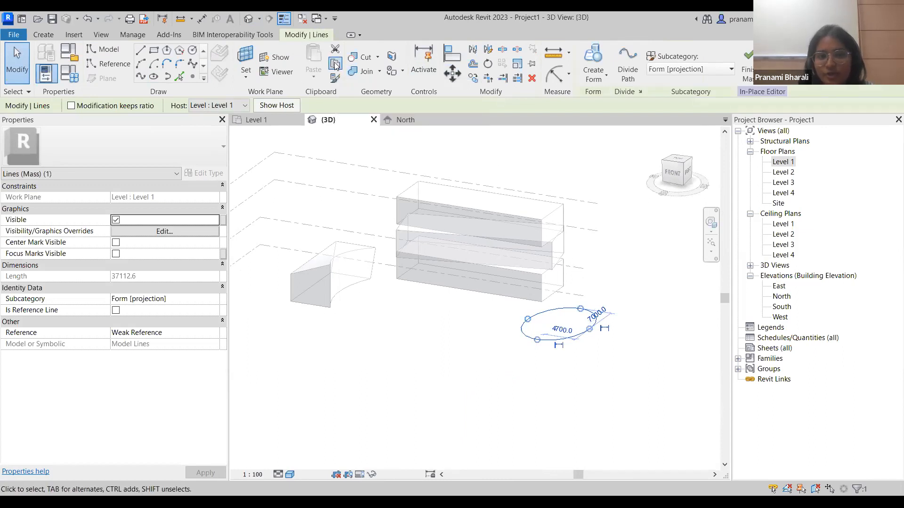
click(313, 73)
click(347, 123)
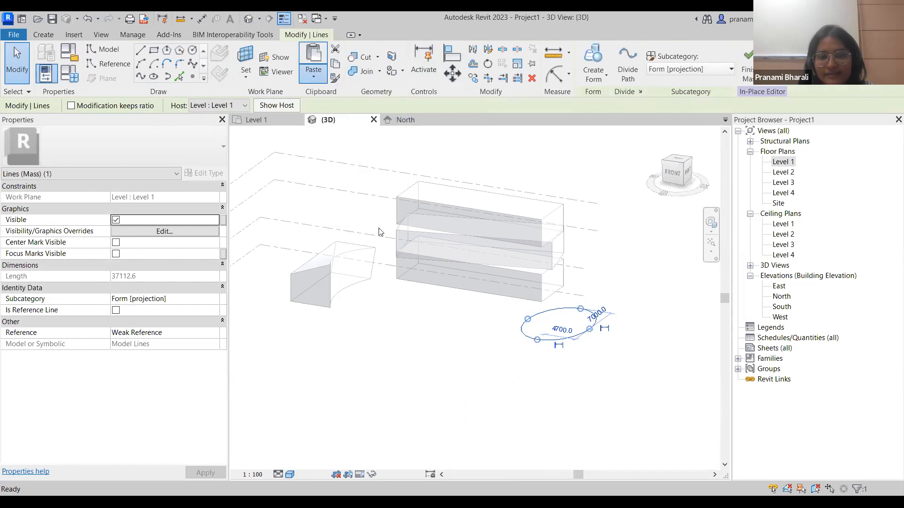
drag(405, 190, 415, 257)
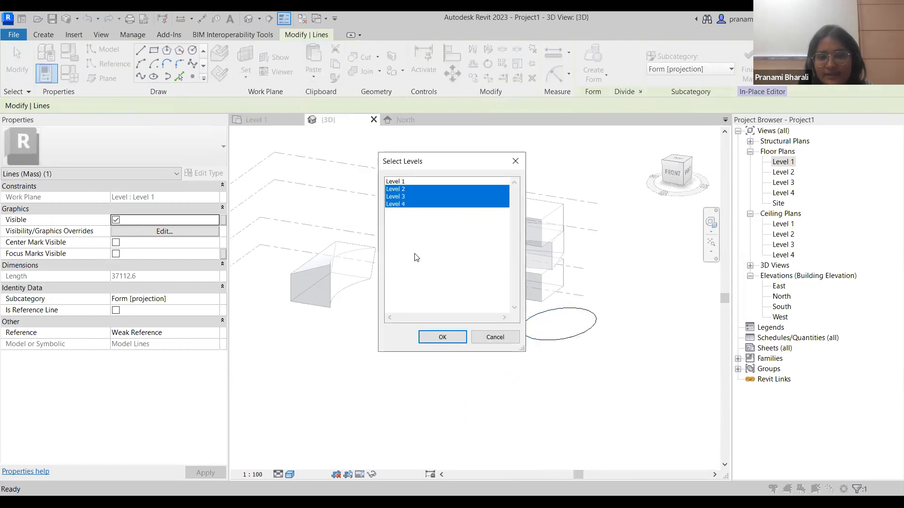
click(442, 338)
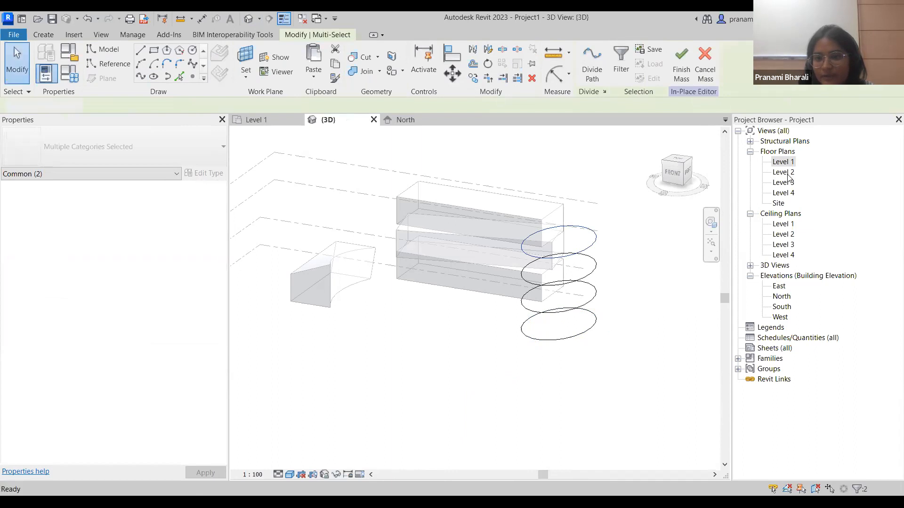
In the Level 2 plan, shrink the ellipse to semi-axes of about 3200 mm horizontally and 5300 mm vertically
double_click(783, 172)
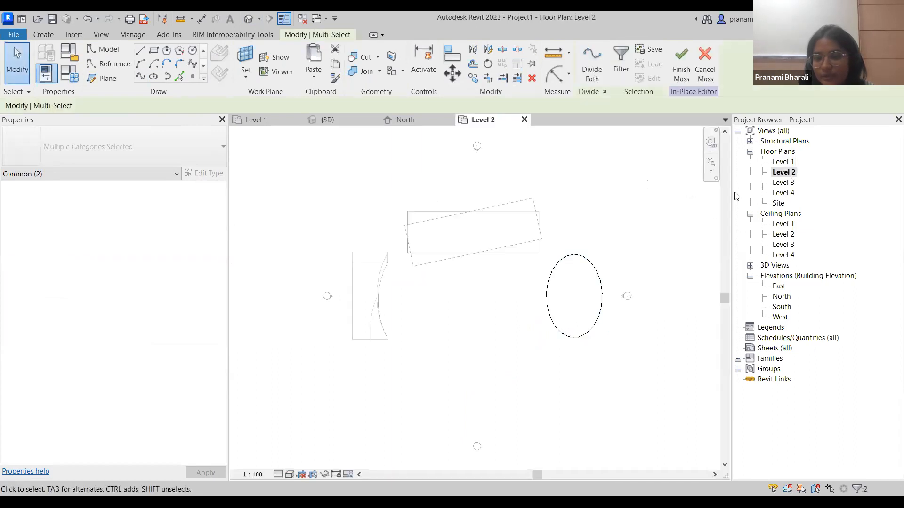
double_click(783, 162)
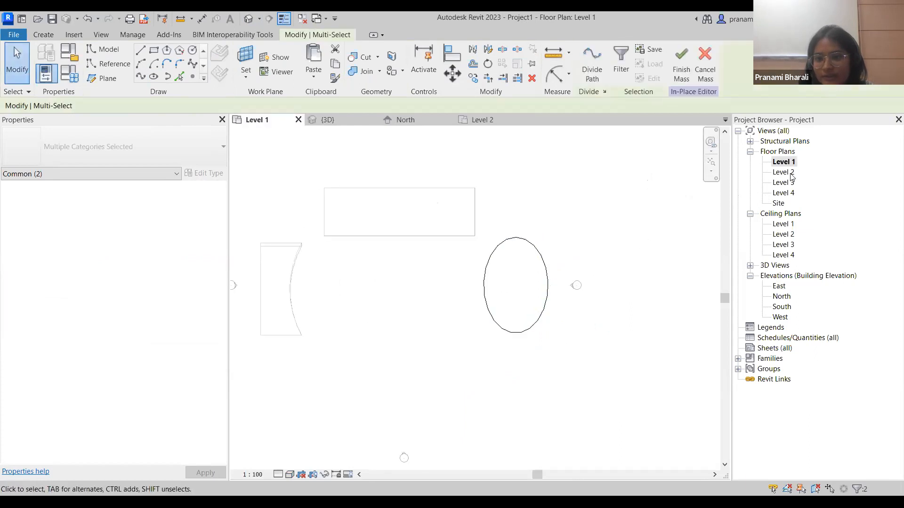
double_click(783, 172)
scroll(602, 292, up, 4)
click(599, 312)
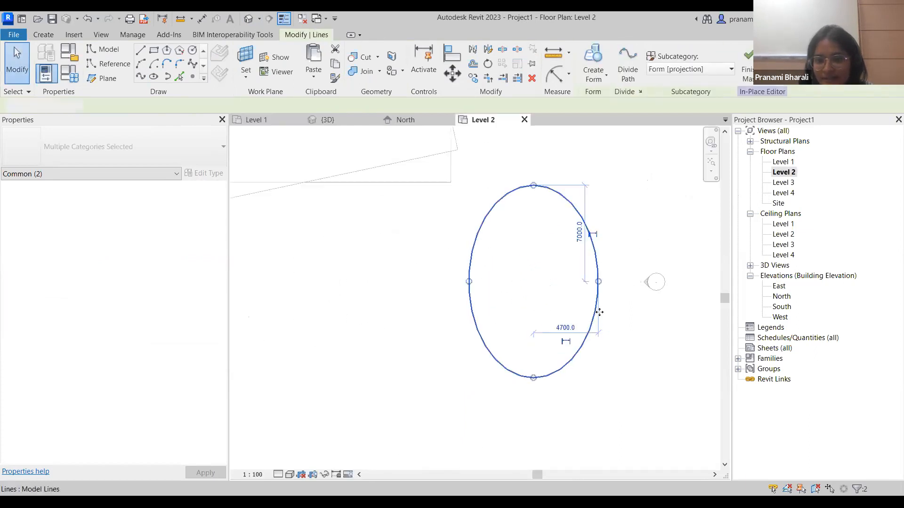
scroll(599, 312, up, 1)
drag(598, 278, 574, 278)
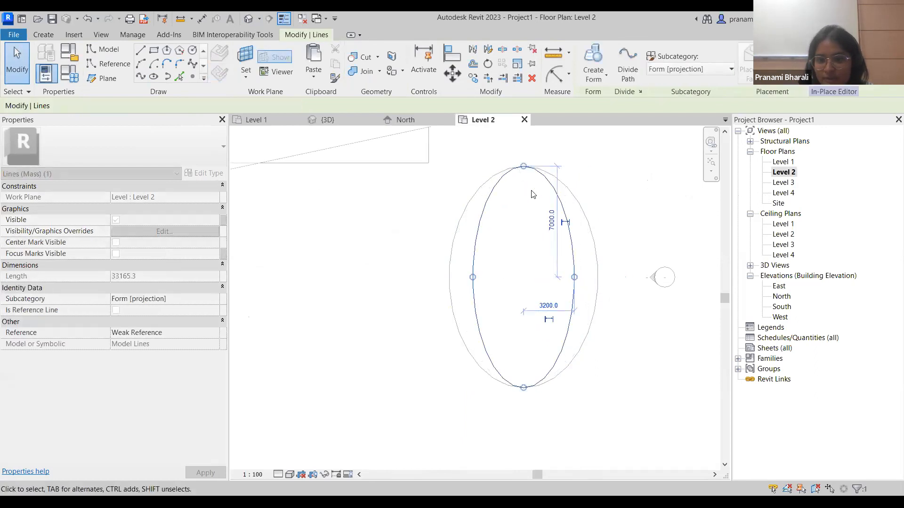
drag(524, 166, 523, 193)
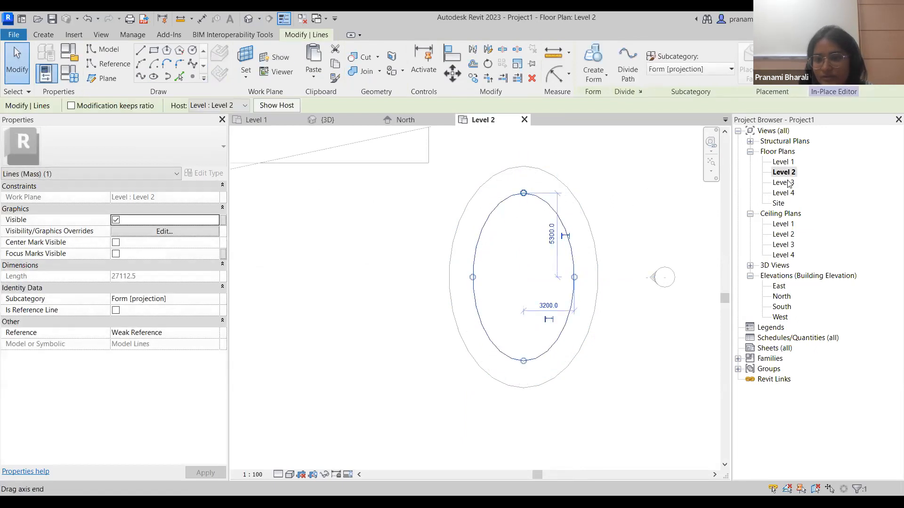
In the Level 3 plan, shrink the ellipse to semi-axes of about 3300 mm horizontally and 4800 mm vertically
double_click(784, 182)
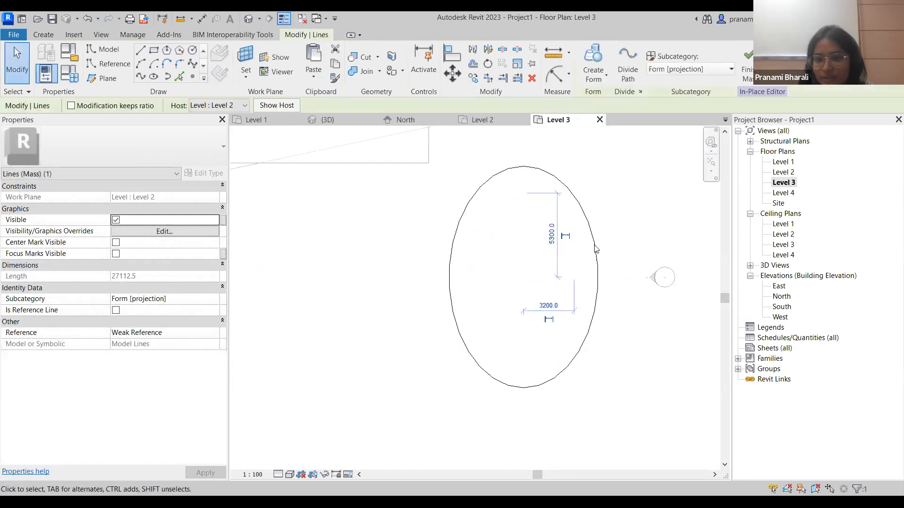
click(598, 257)
drag(584, 278, 576, 277)
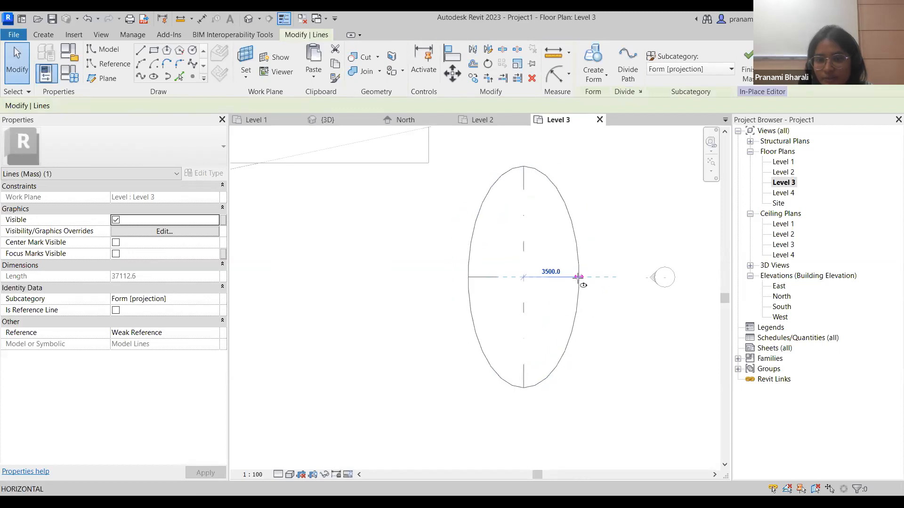
drag(524, 166, 523, 201)
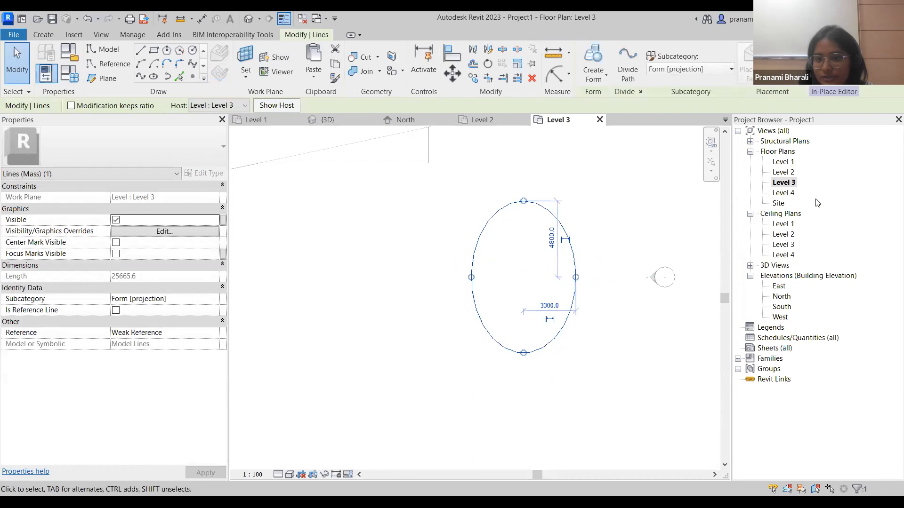
In the Level 4 plan, shrink the ellipse to semi-axes of about 3000 mm horizontally and 4000 mm vertically, and return to the 3D view
double_click(783, 193)
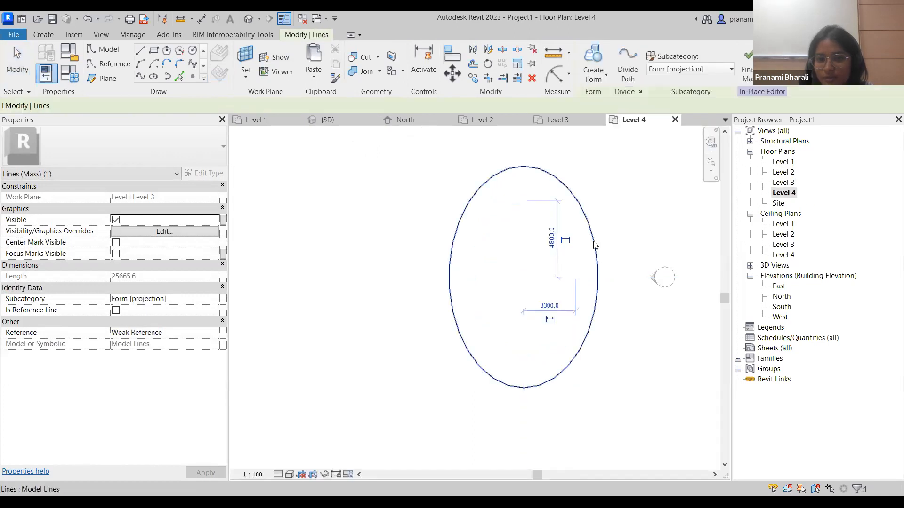
drag(598, 278, 571, 278)
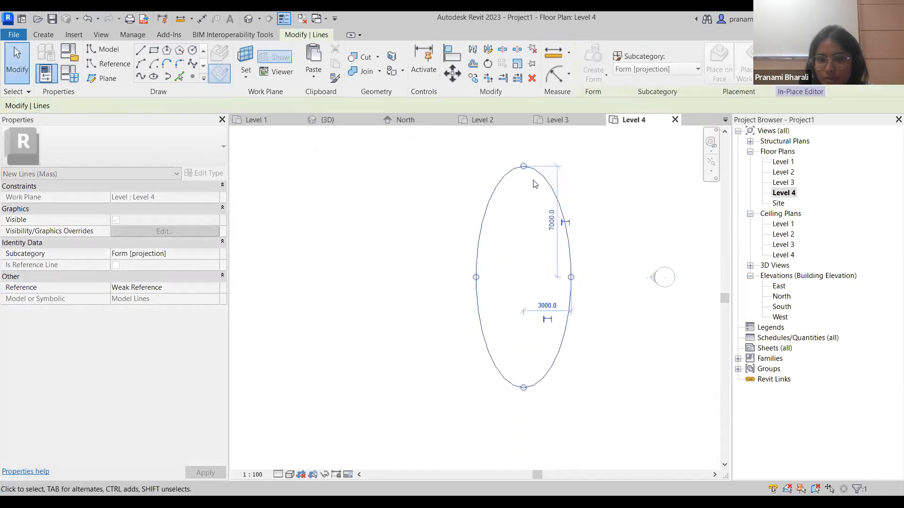
drag(528, 170, 524, 215)
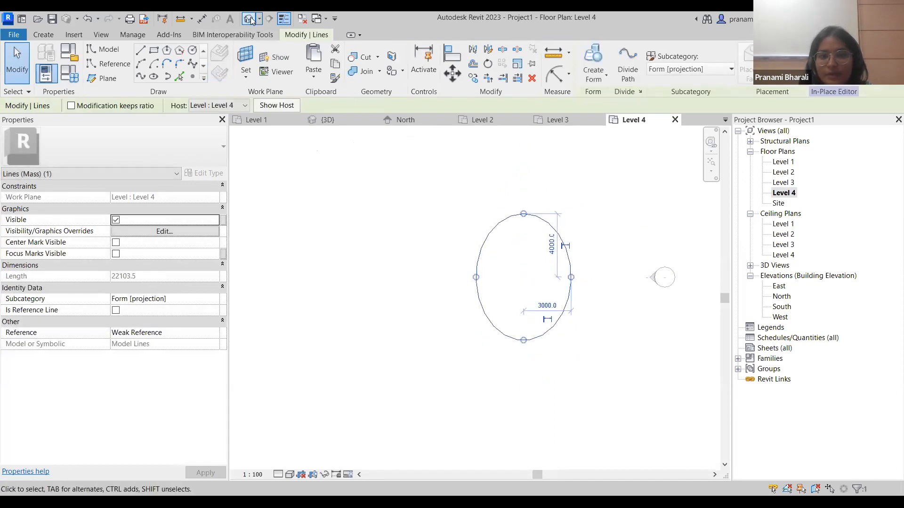
click(249, 19)
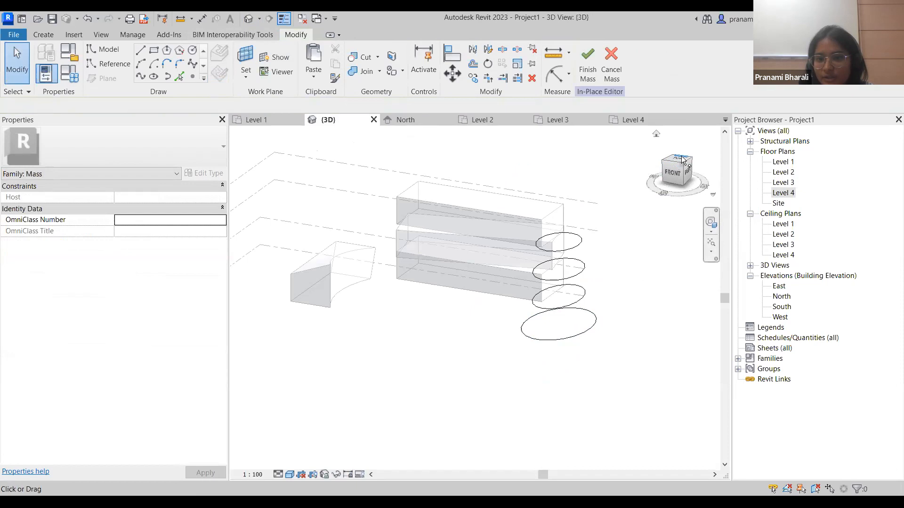
scroll(600, 358, up, 6)
click(620, 299)
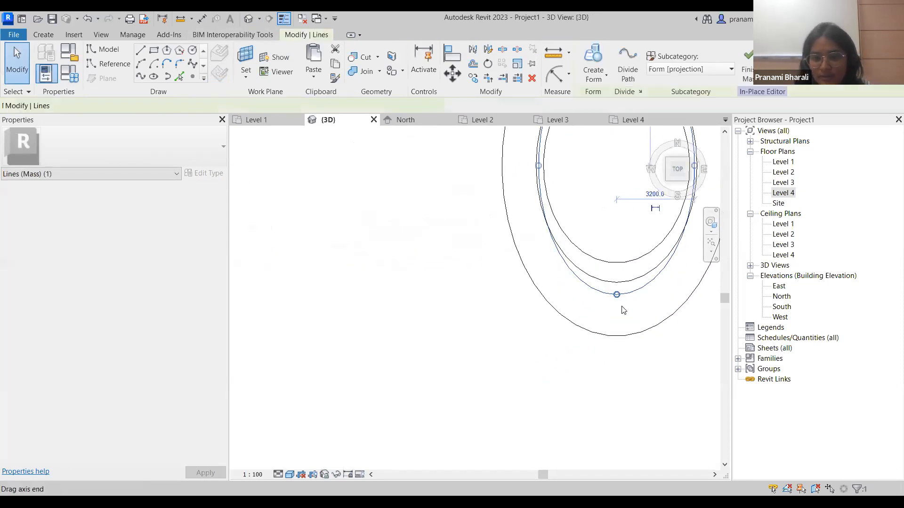
key(m)
key(v)
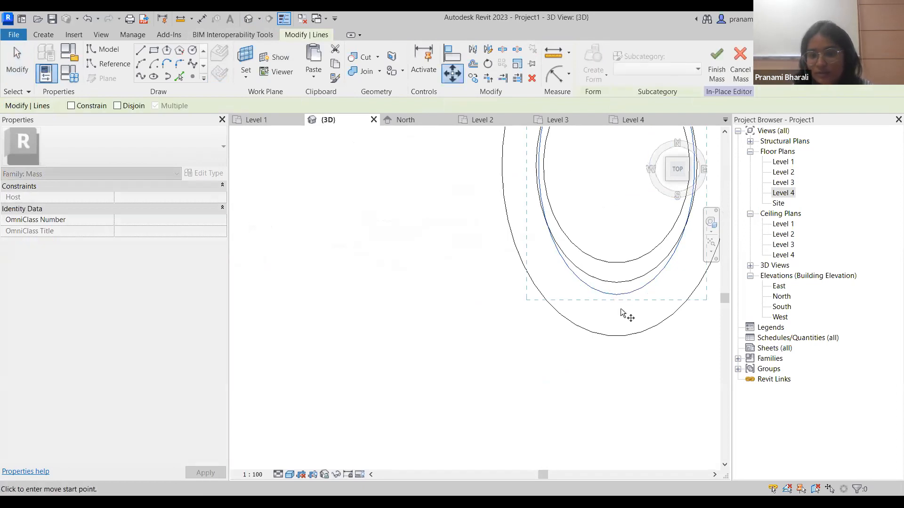
scroll(620, 299, down, 3)
key(Escape)
key(Escape)
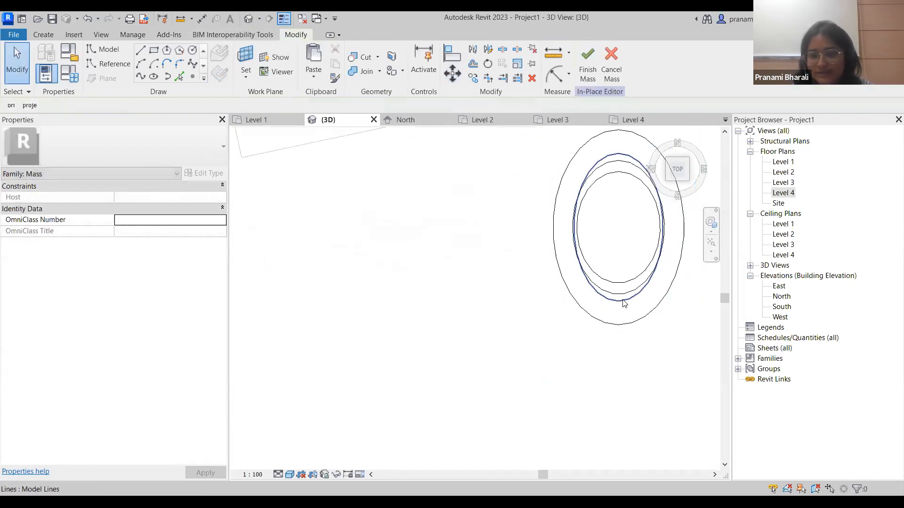
In the top view, move the Level 2 ellipse vertically until its lower end meets the lower end of the Level 1 ellipse
click(619, 300)
key(m)
key(v)
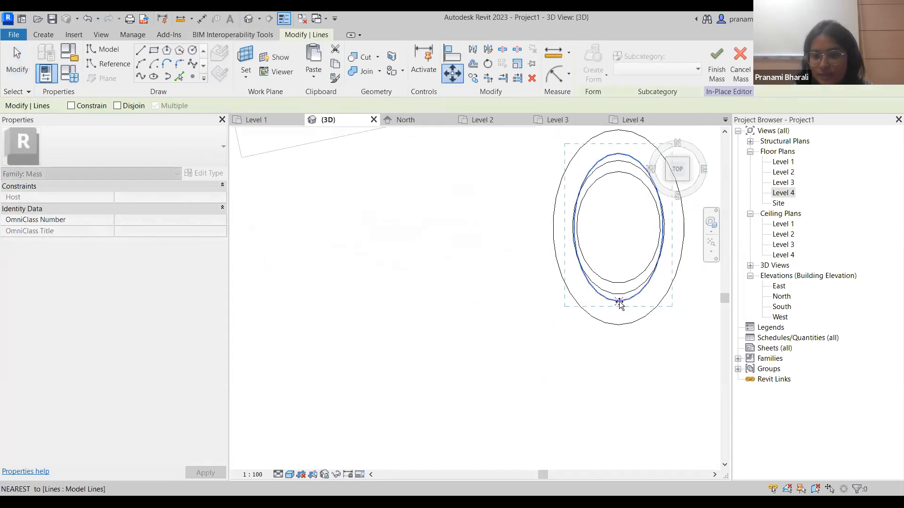
click(619, 302)
click(619, 326)
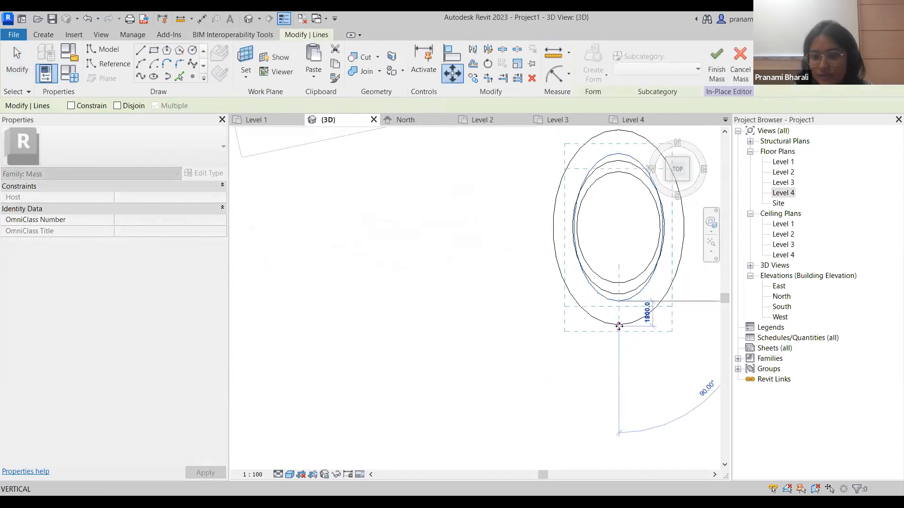
scroll(623, 301, up, 3)
scroll(623, 372, up, 2)
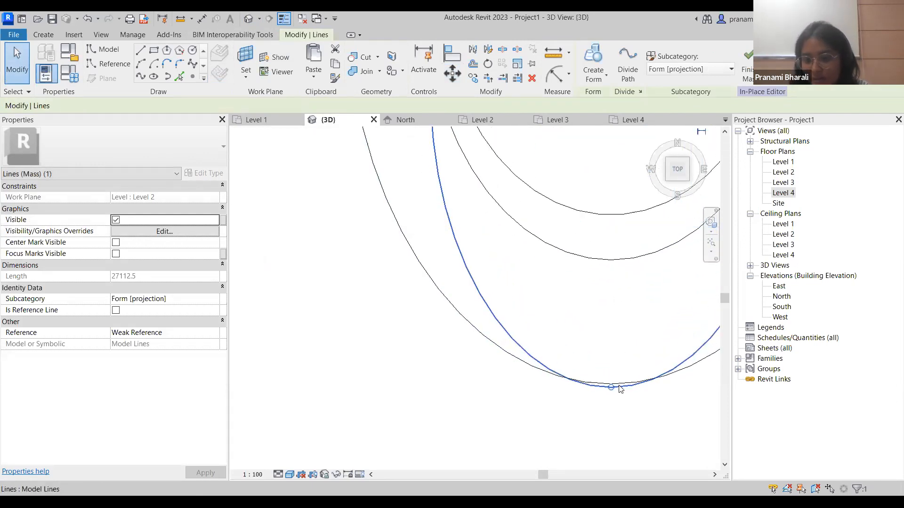
key(Escape)
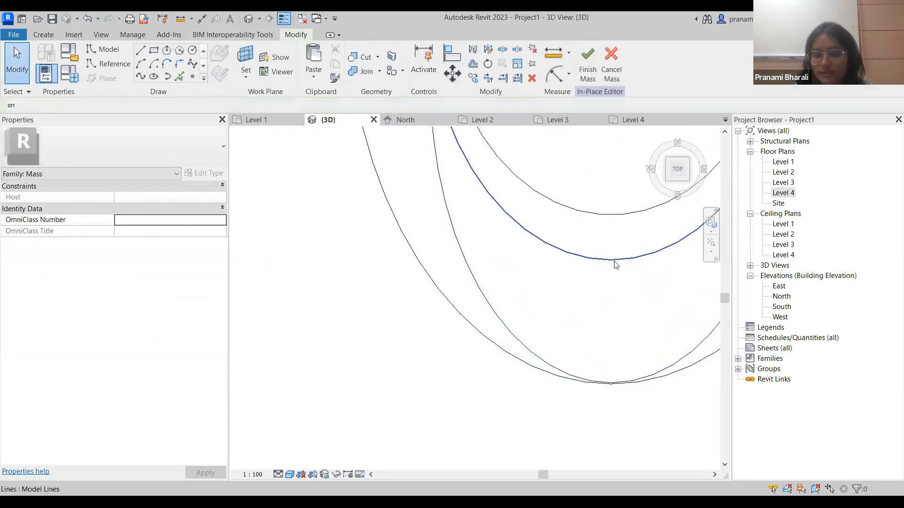
Move the Level 3 ellipse so its lower end coincides with the lower ends of the Level 1 and Level 2 ellipses
click(615, 265)
key(m)
key(v)
click(619, 263)
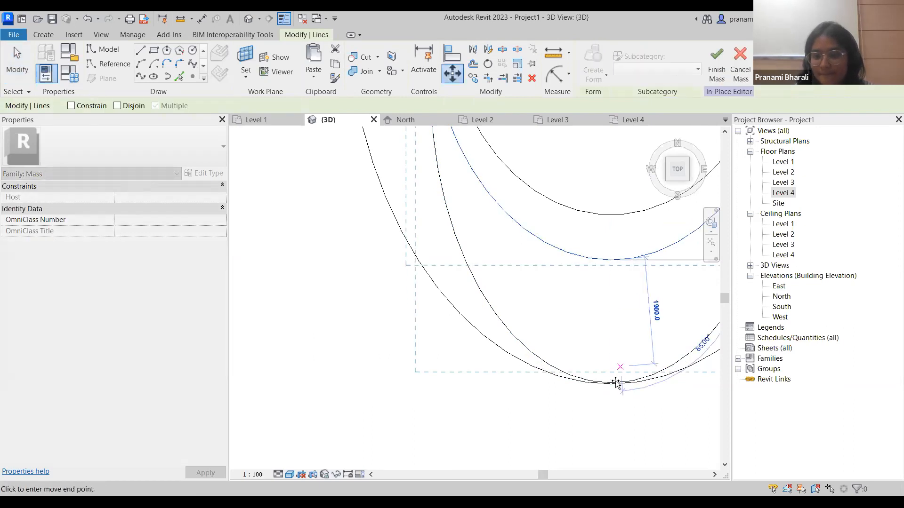
click(611, 383)
scroll(625, 312, down, 1)
middle_drag(625, 313, 601, 317)
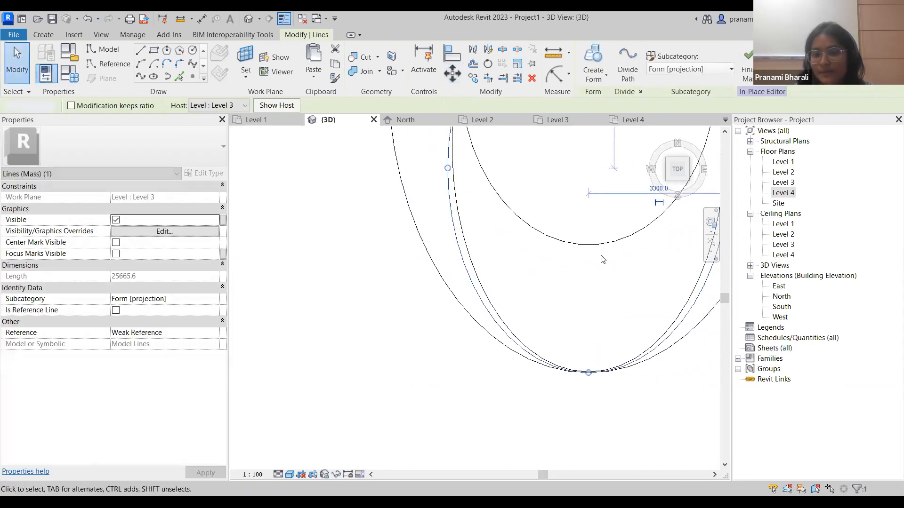
key(Escape)
Move the Level 4 ellipse so its lower end aligns with the shared lower end of the other three ellipses
click(603, 247)
key(m)
key(v)
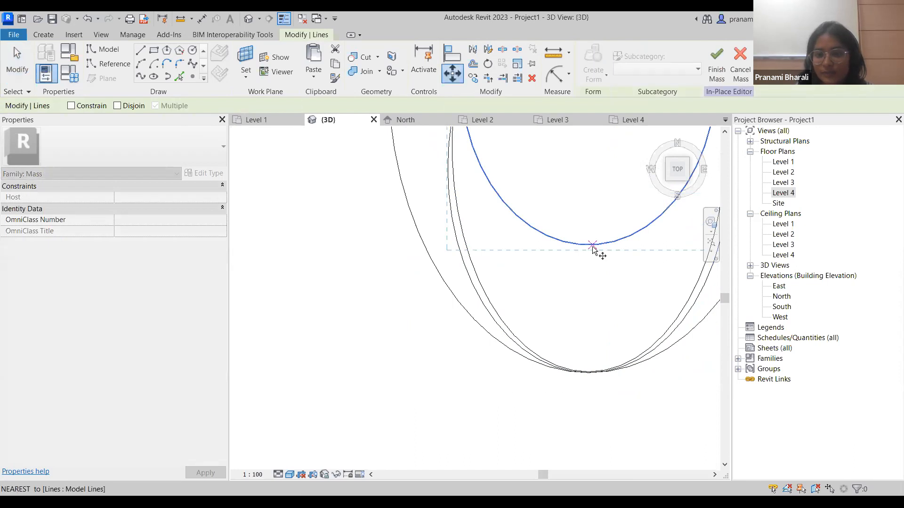
click(592, 244)
click(592, 372)
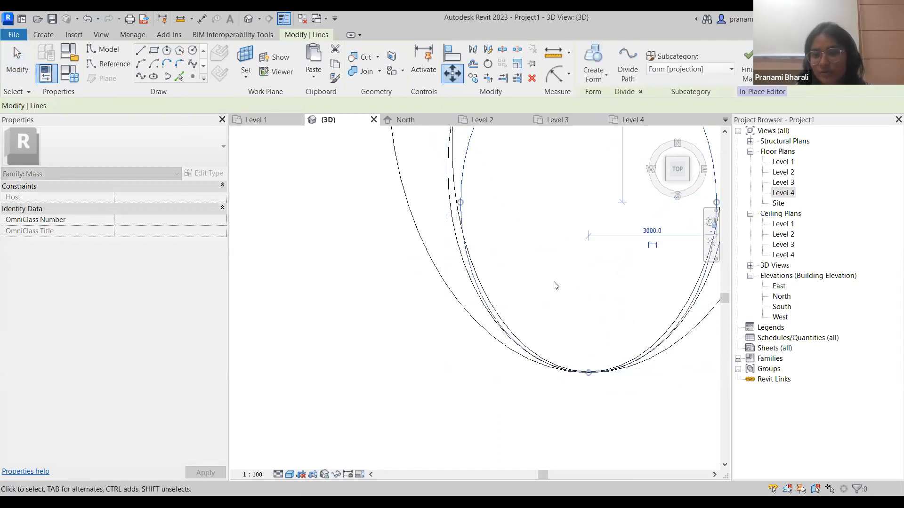
key(Escape)
Stretch the Level 2 ellipse's longer semi-axis to about 5800 mm in the 3D view
scroll(448, 257, down, 3)
shift+middle_drag(399, 298, 397, 318)
click(384, 298)
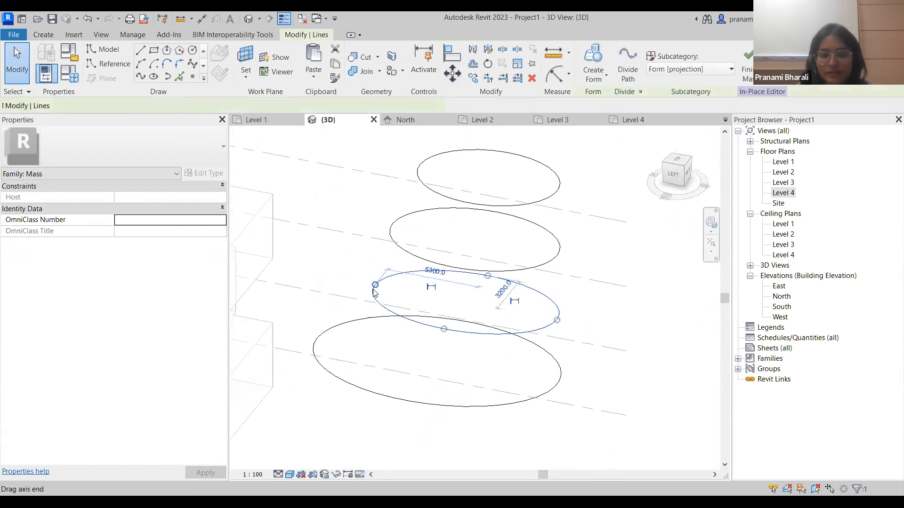
drag(375, 285, 365, 283)
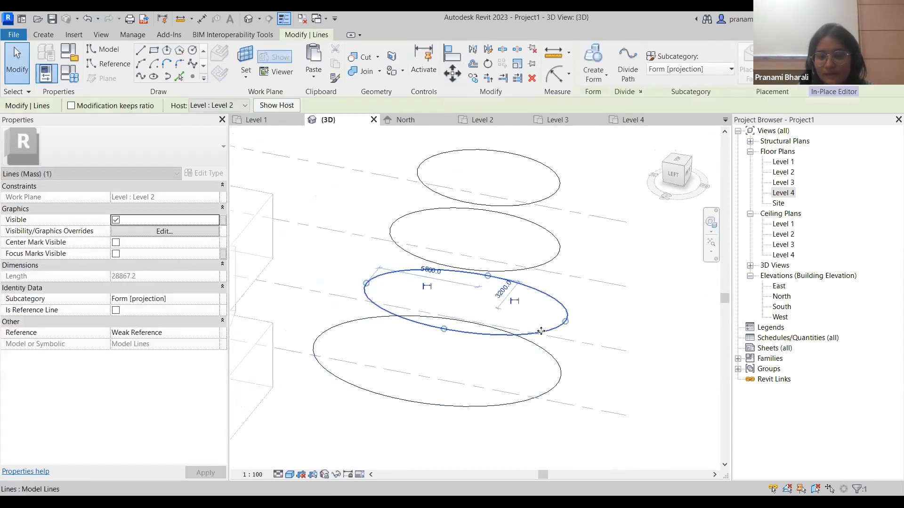
click(614, 333)
Examine the four stacked ellipses from several angles beside the existing masses
shift+middle_drag(615, 333, 654, 370)
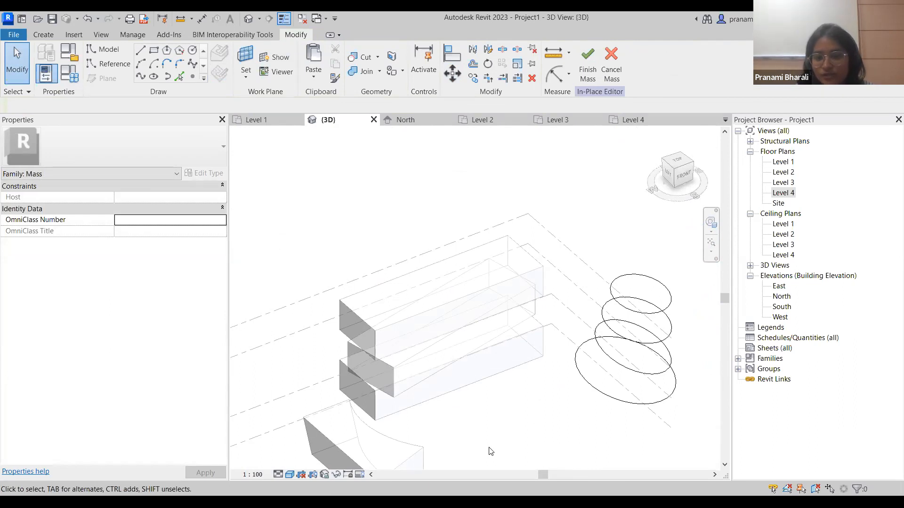
middle_drag(491, 452, 474, 366)
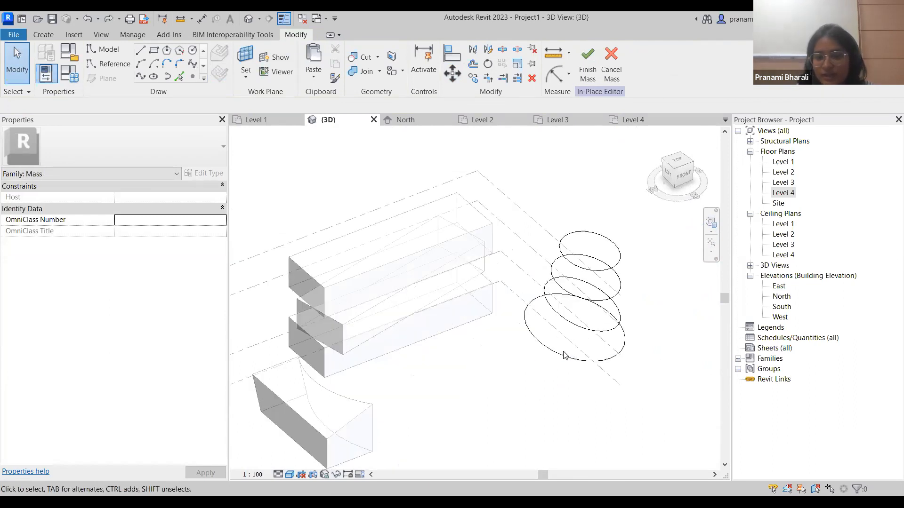
click(524, 352)
shift+middle_drag(525, 353, 550, 315)
click(549, 312)
scroll(525, 287, up, 3)
middle_drag(646, 321, 512, 411)
scroll(555, 283, down, 2)
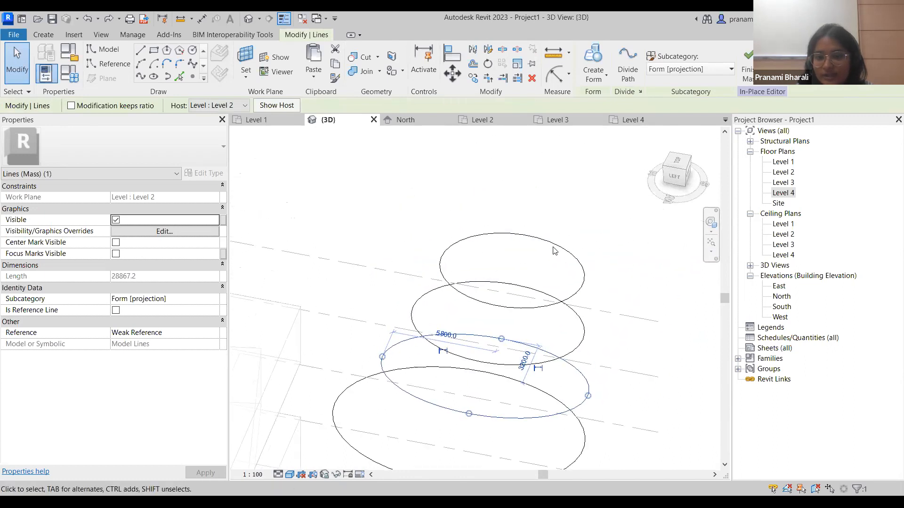
Narrow the Level 4 ellipse by reducing its shorter semi-axis, trying 500 mm before settling on a somewhat larger value
click(500, 321)
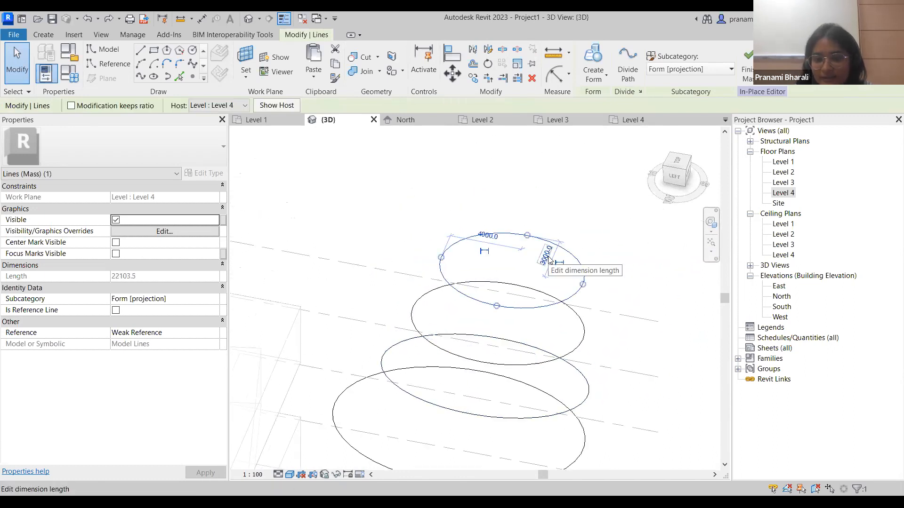
click(548, 257)
text(500)
key(Return)
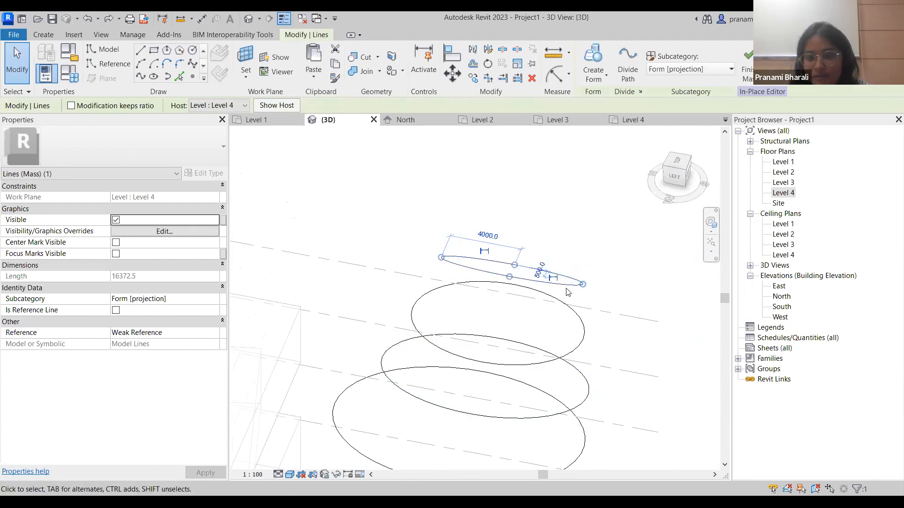
click(539, 272)
key(Return)
Reduce the Level 3 ellipse's shorter semi-axis, and set the Level 2 ellipse's shorter semi-axis to 3000 mm
click(550, 292)
click(536, 311)
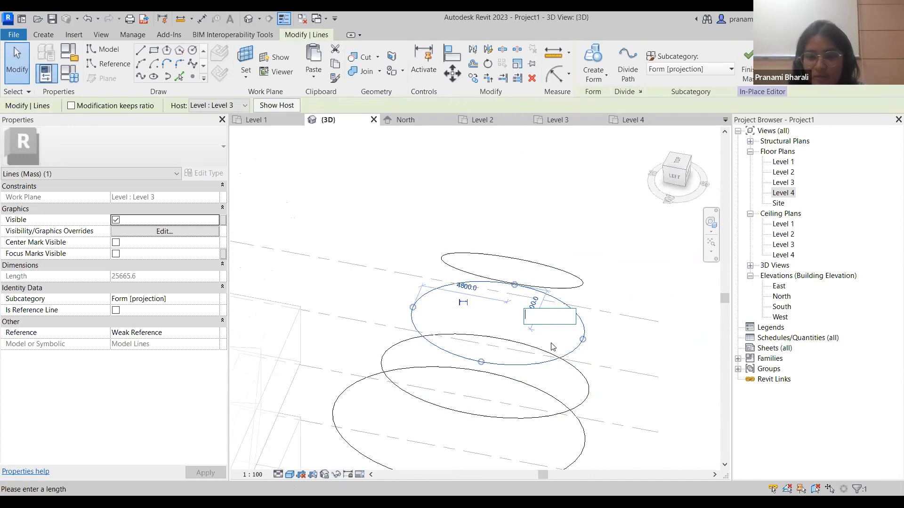
key(Return)
middle_drag(610, 355, 623, 298)
click(605, 333)
click(534, 323)
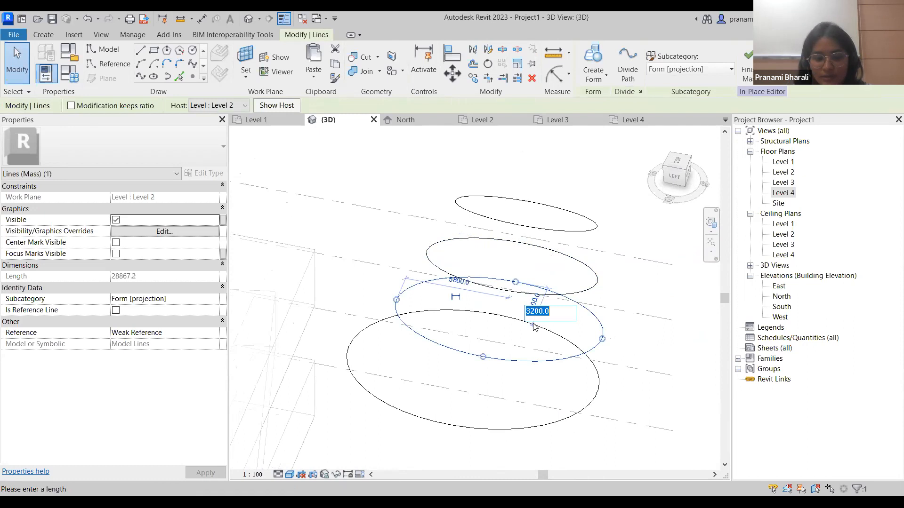
key(Return)
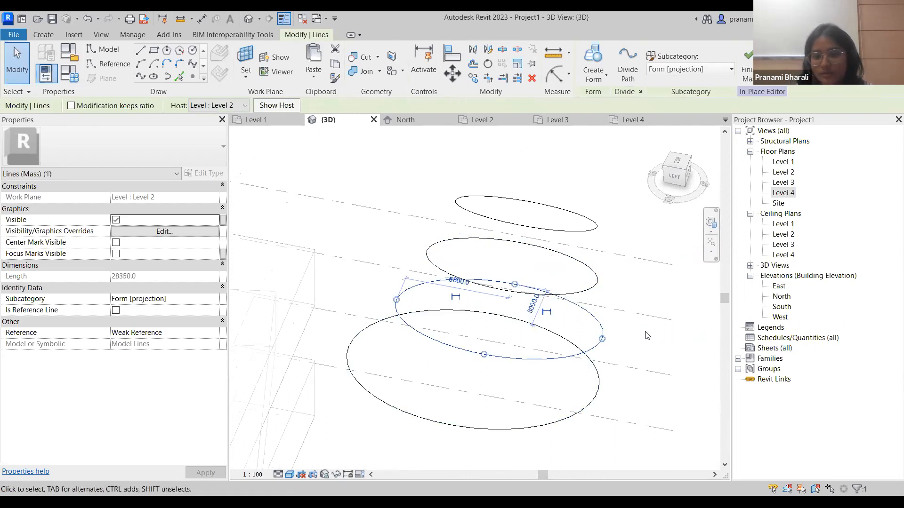
click(645, 332)
Create one lofted solid form through the four ellipses on Levels 1 to 4
scroll(625, 370, down, 3)
click(596, 392)
ctrl+click(595, 371)
ctrl+click(593, 328)
ctrl+click(589, 286)
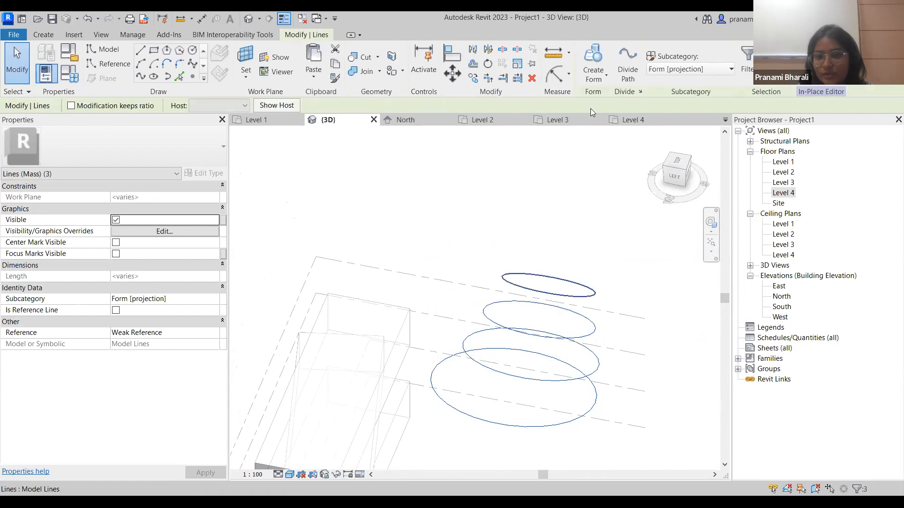
click(633, 223)
shift+middle_drag(648, 358, 569, 282)
scroll(517, 276, up, 3)
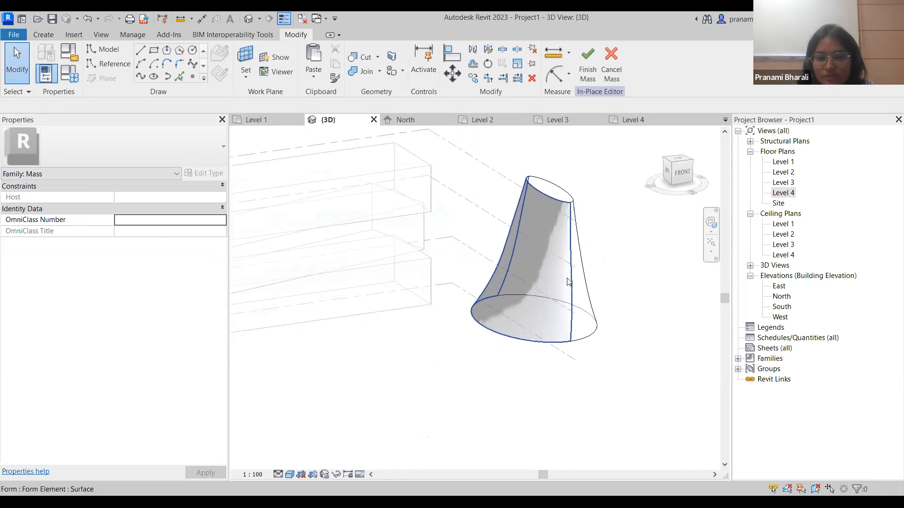
scroll(568, 282, down, 3)
scroll(555, 378, down, 1)
shift+middle_drag(566, 369, 518, 373)
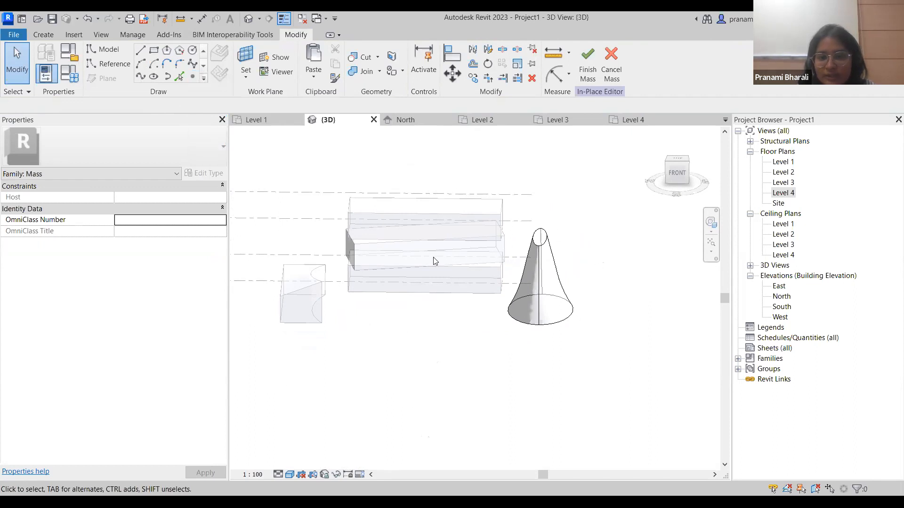
scroll(434, 261, up, 3)
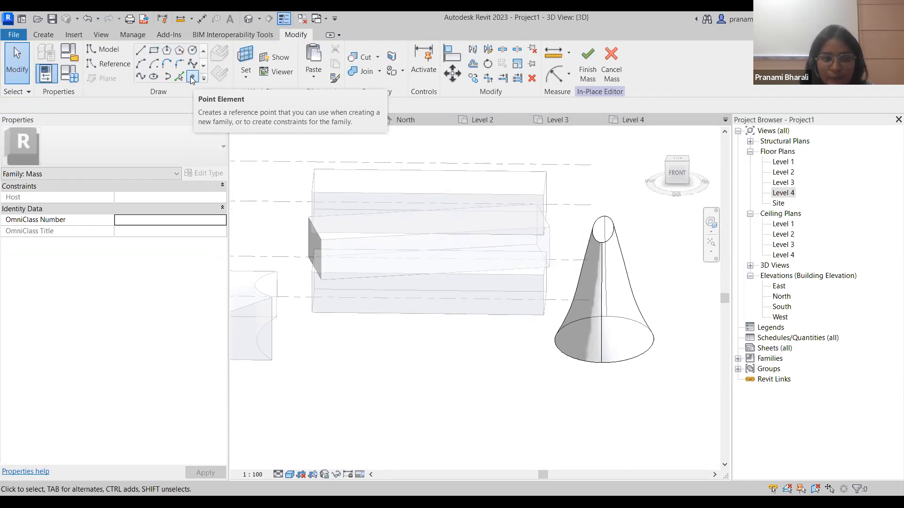
In the Level 1 plan, place a reference point on the work plane in the empty area below the curved mass
double_click(793, 163)
scroll(546, 297, down, 2)
middle_drag(496, 315, 544, 226)
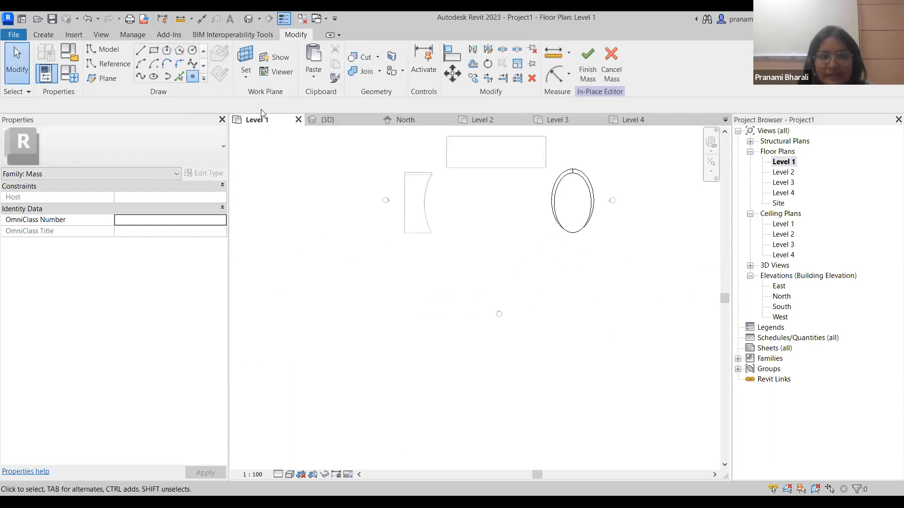
scroll(459, 266, up, 4)
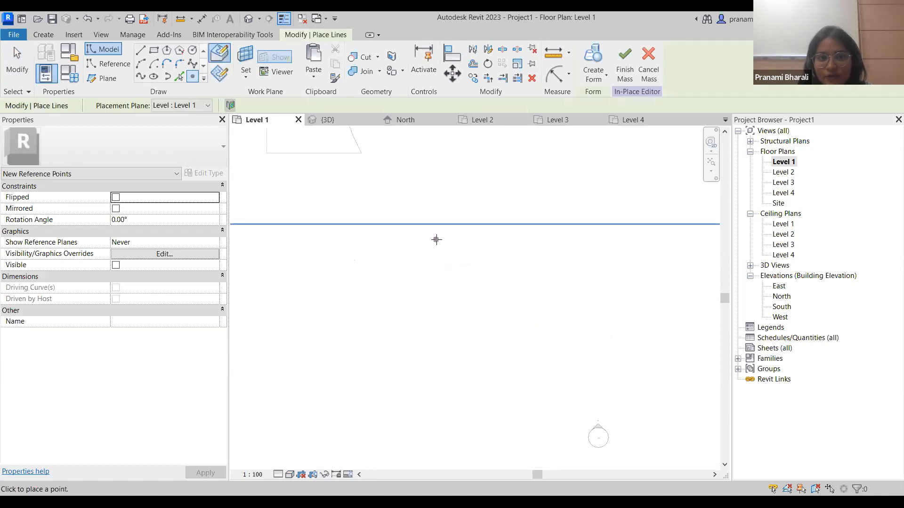
click(221, 75)
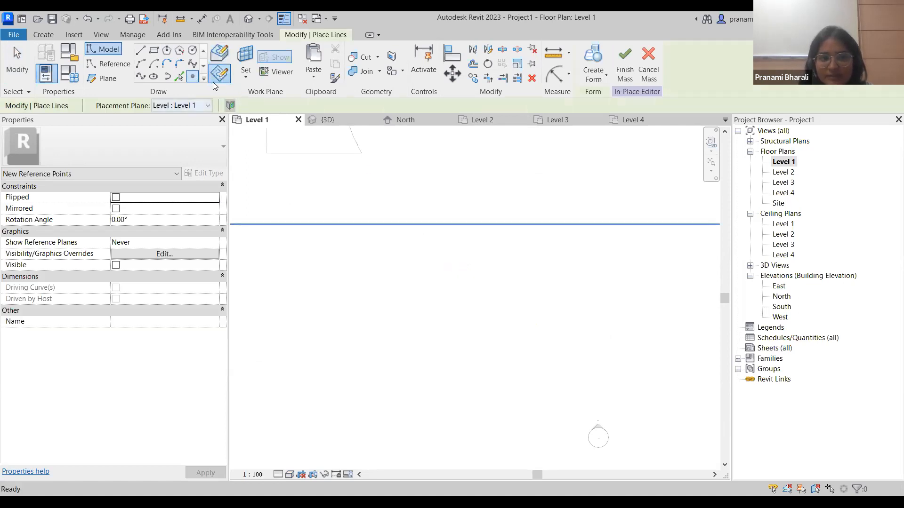
scroll(476, 280, down, 1)
middle_drag(484, 317, 450, 348)
middle_drag(448, 347, 444, 292)
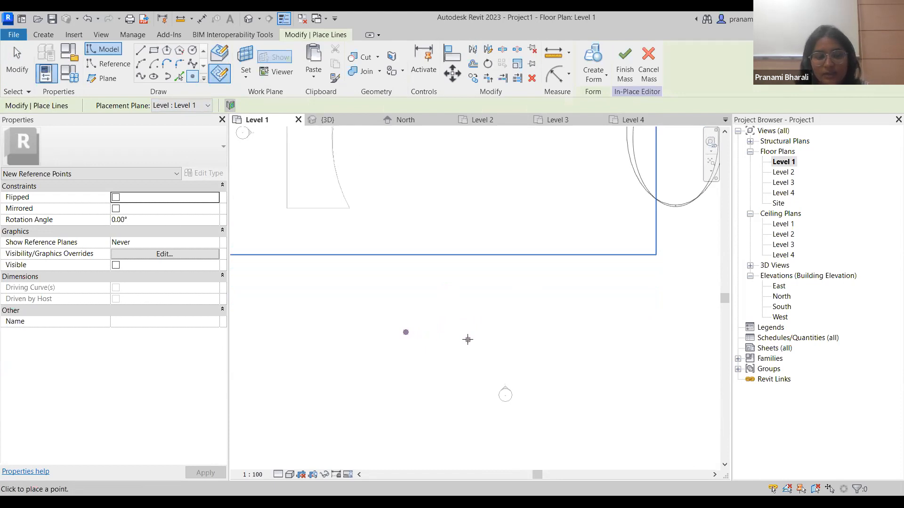
key(Escape)
key(Escape)
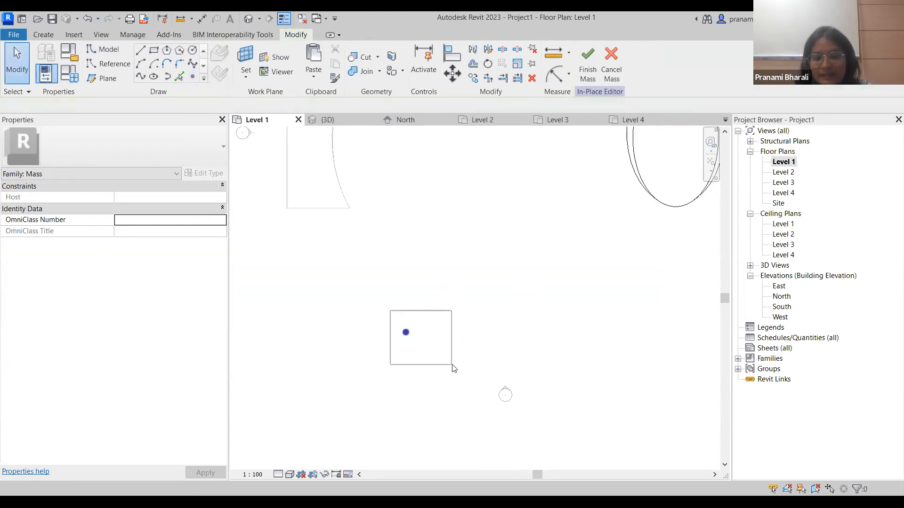
Copy the reference point repeatedly to form a horizontal row of five points spaced 4000 mm apart
drag(433, 352, 433, 352)
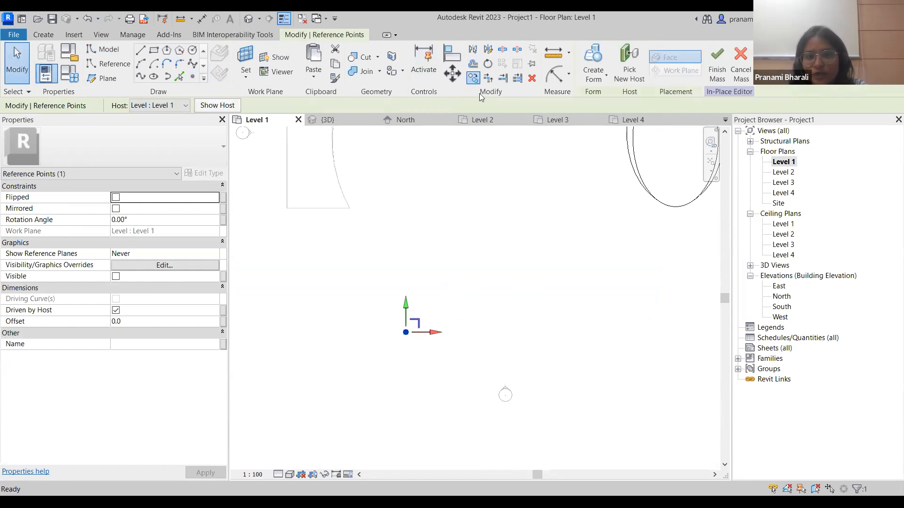
key(c)
key(o)
click(406, 332)
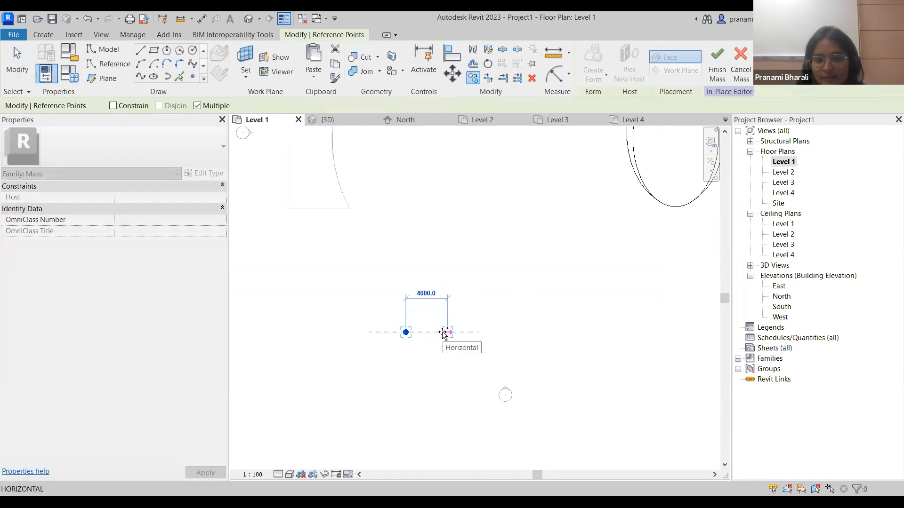
click(447, 332)
click(489, 332)
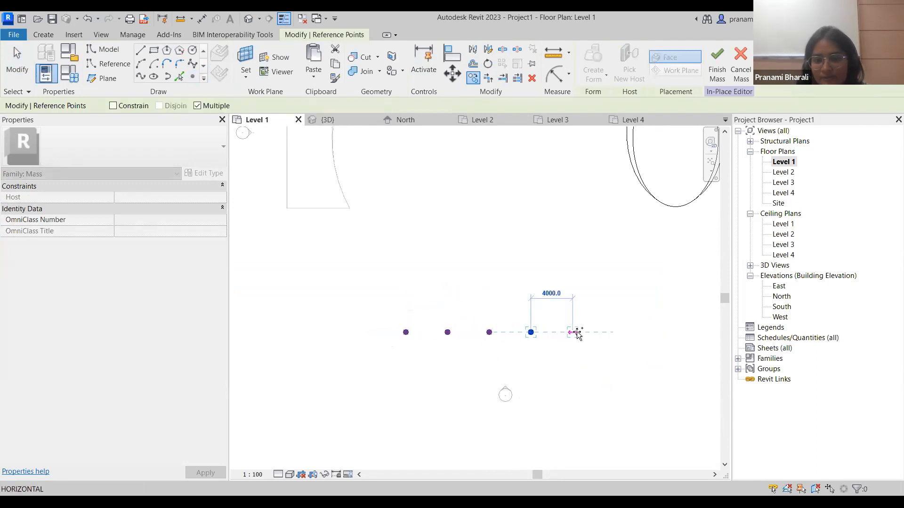
click(576, 333)
key(Escape)
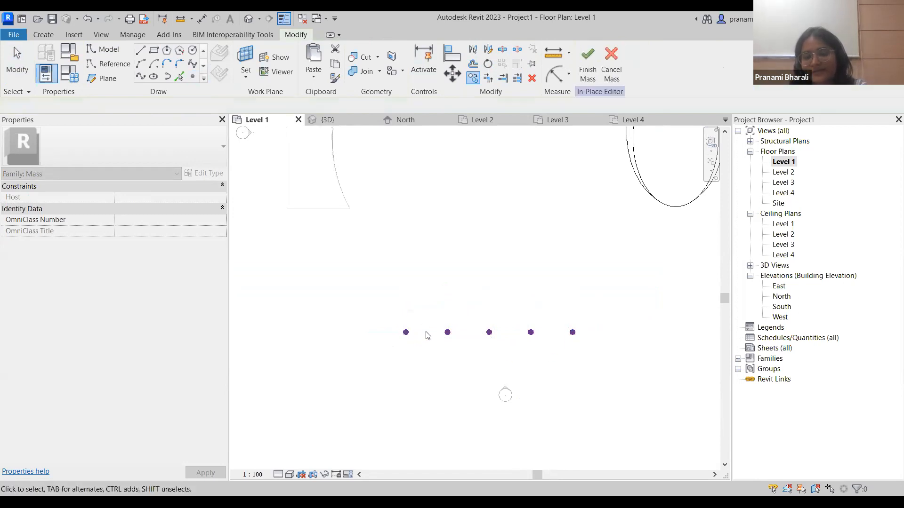
Copy the row of five reference points three times toward the north, the first about 7000 mm away, forming a grid of four rows
scroll(430, 325, down, 1)
middle_drag(536, 375, 533, 263)
middle_drag(544, 302, 534, 411)
drag(372, 285, 583, 371)
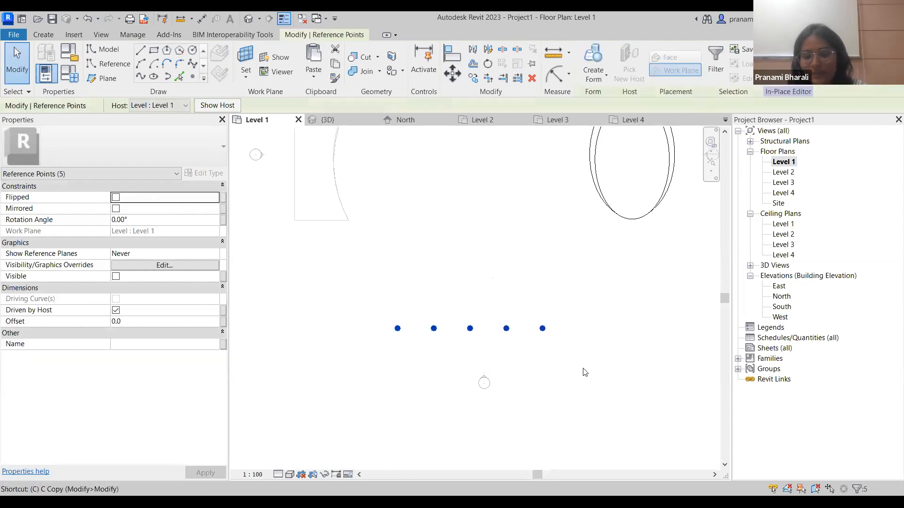
key(c)
key(c)
click(542, 328)
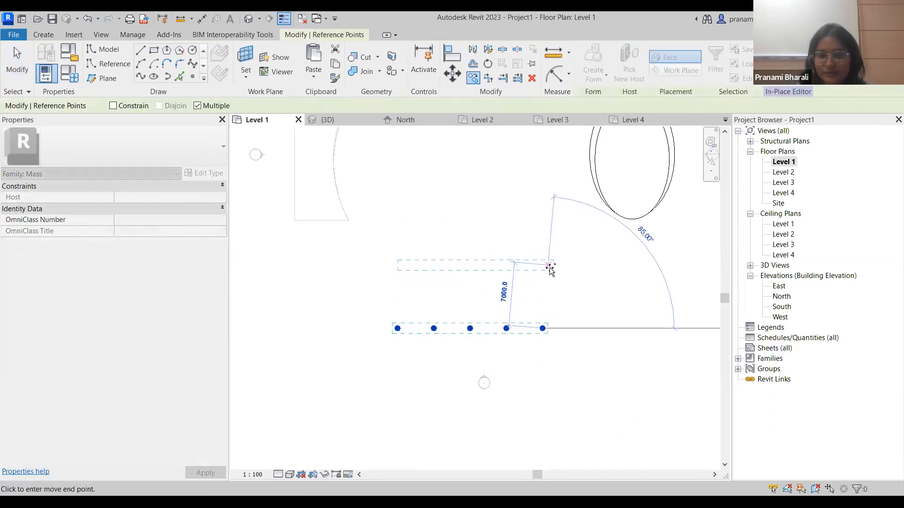
click(548, 265)
click(550, 210)
middle_drag(549, 158, 553, 229)
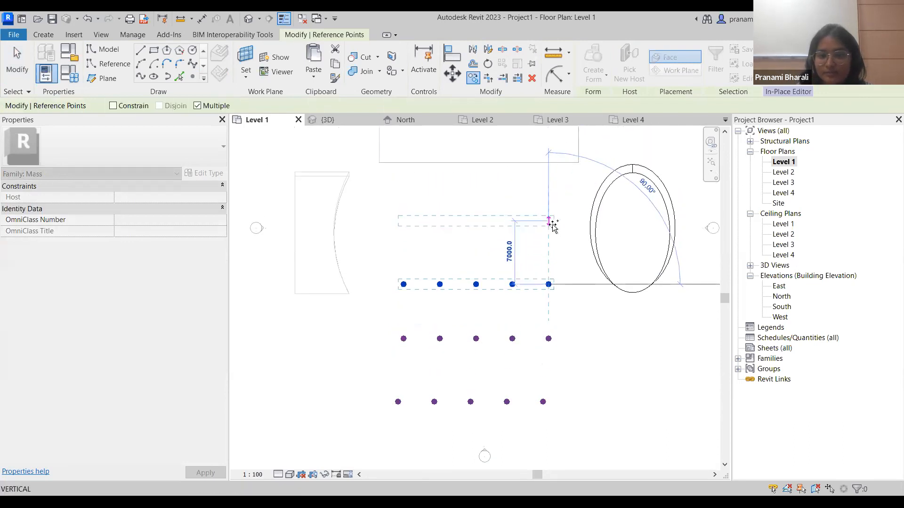
click(549, 229)
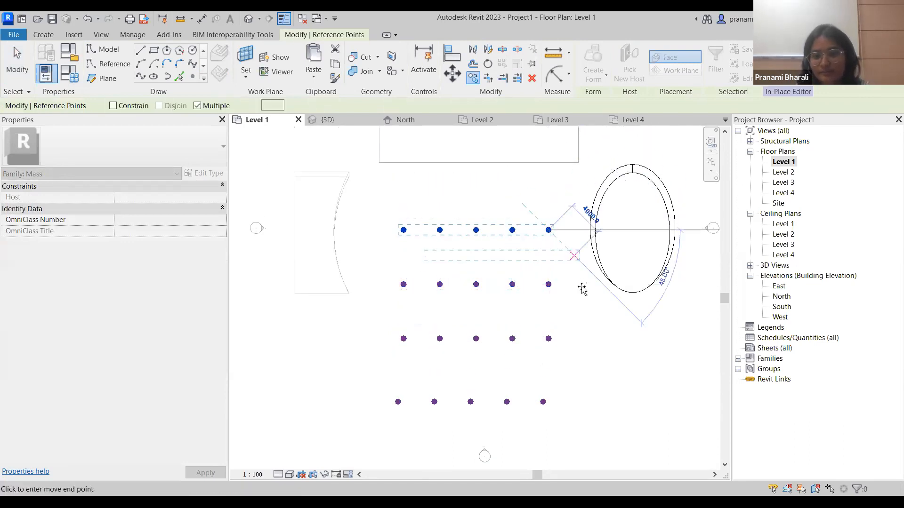
key(Escape)
key(Escape)
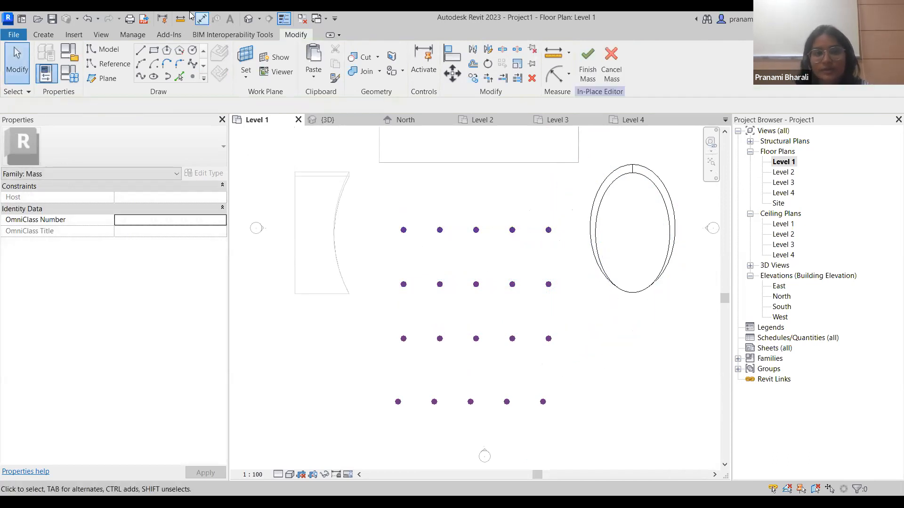
Examine the grid of reference points in the 3D view from the top and from the front
click(249, 19)
shift+middle_drag(511, 312, 533, 390)
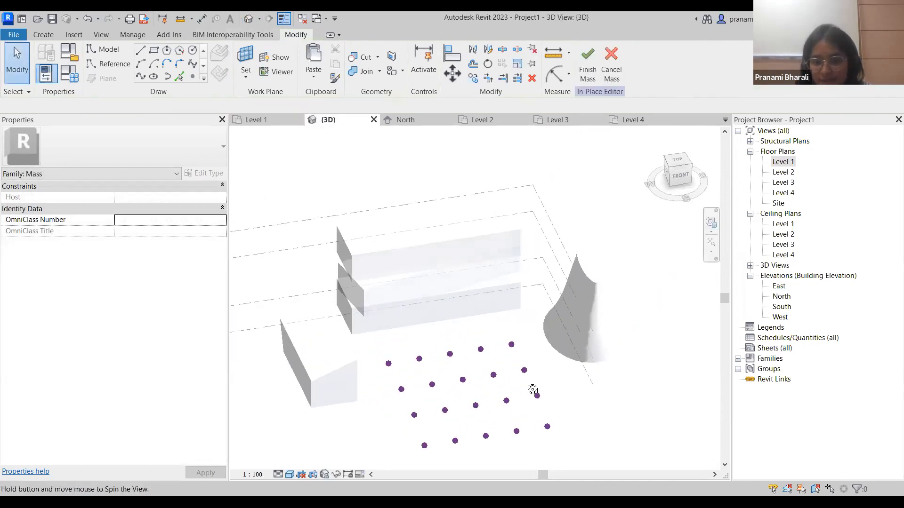
click(678, 163)
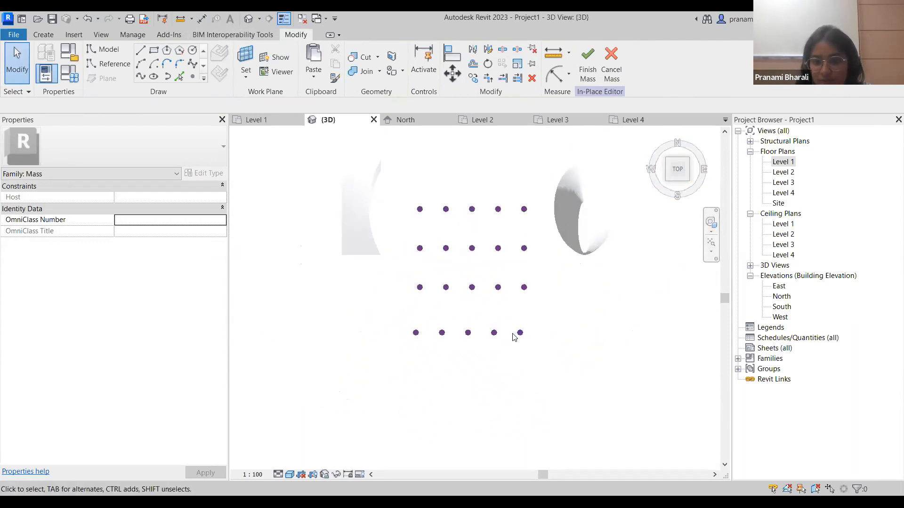
scroll(514, 337, up, 2)
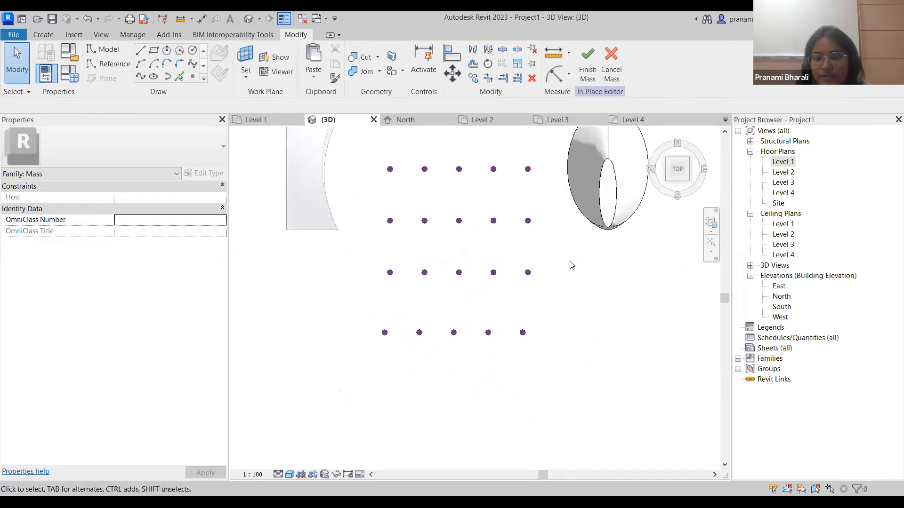
shift+middle_drag(595, 358, 600, 296)
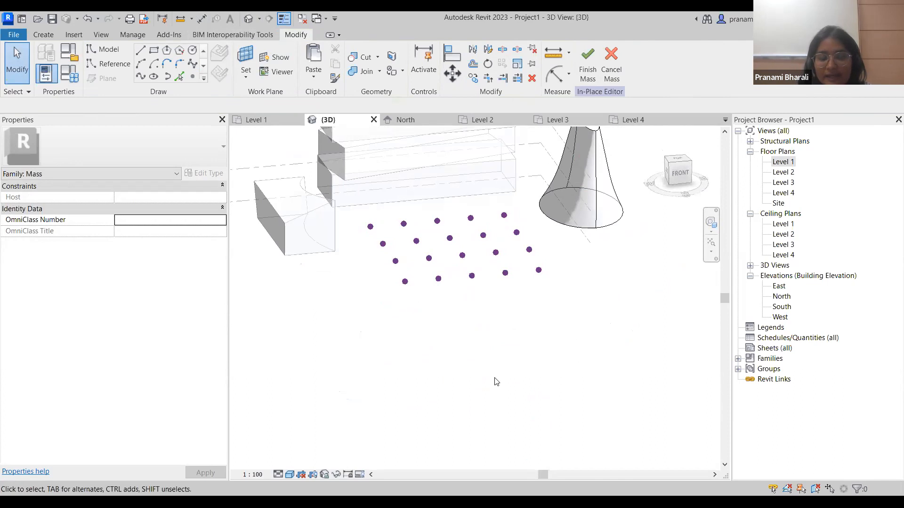
shift+middle_drag(498, 354, 488, 182)
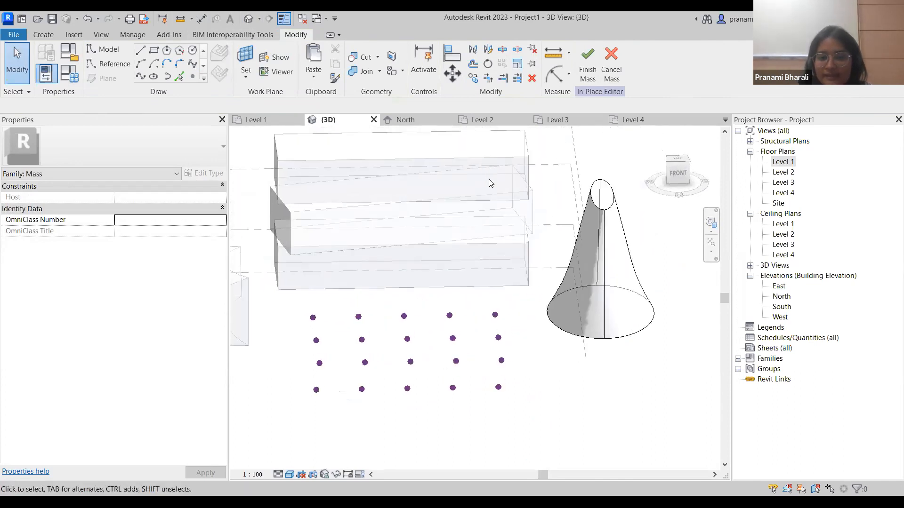
shift+middle_drag(539, 238, 389, 262)
middle_drag(329, 292, 354, 245)
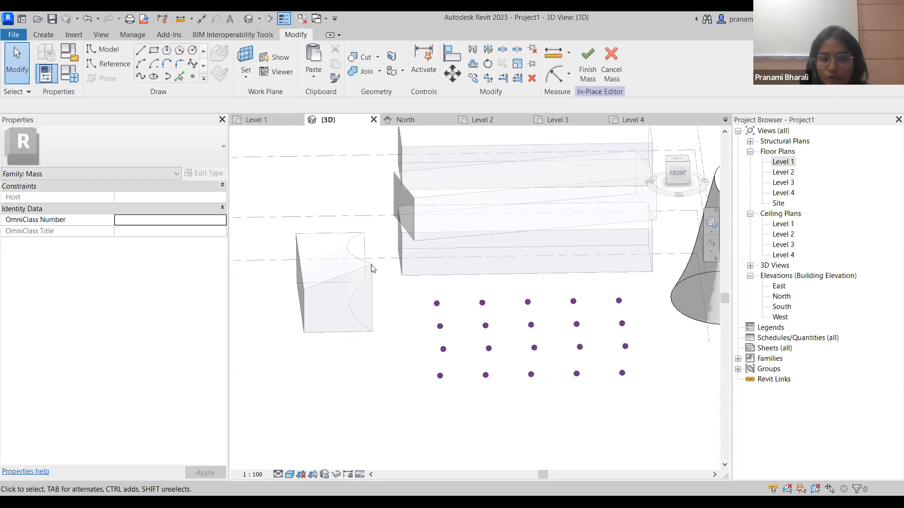
scroll(325, 269, down, 3)
middle_drag(349, 299, 385, 289)
Try raising the first reference point of the front row vertically
click(382, 288)
scroll(386, 278, up, 5)
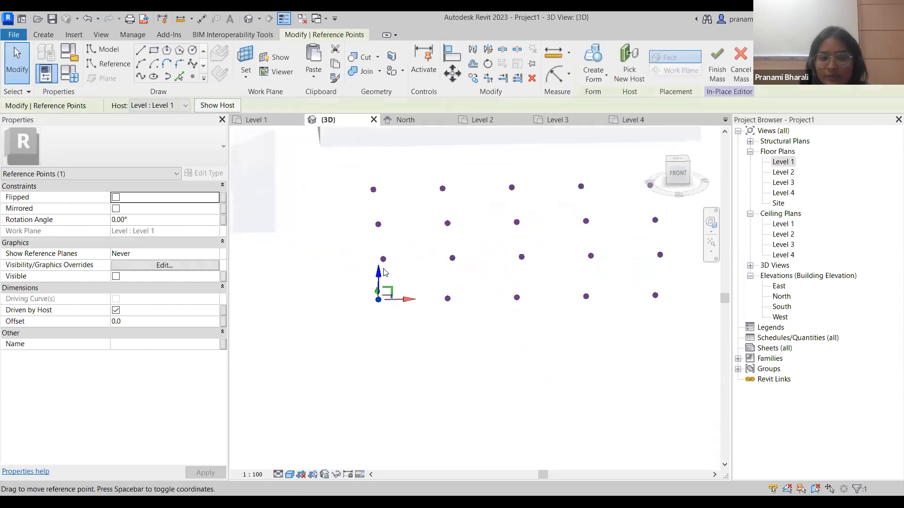
drag(377, 269, 377, 262)
click(452, 315)
shift+middle_drag(405, 307, 485, 298)
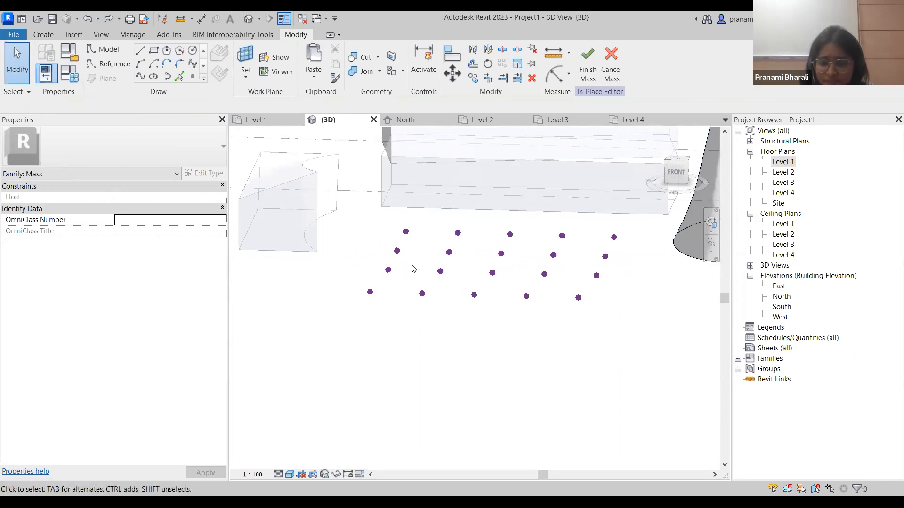
In the Level 1 plan, create one spline through the points of each of the two southernmost rows
double_click(784, 164)
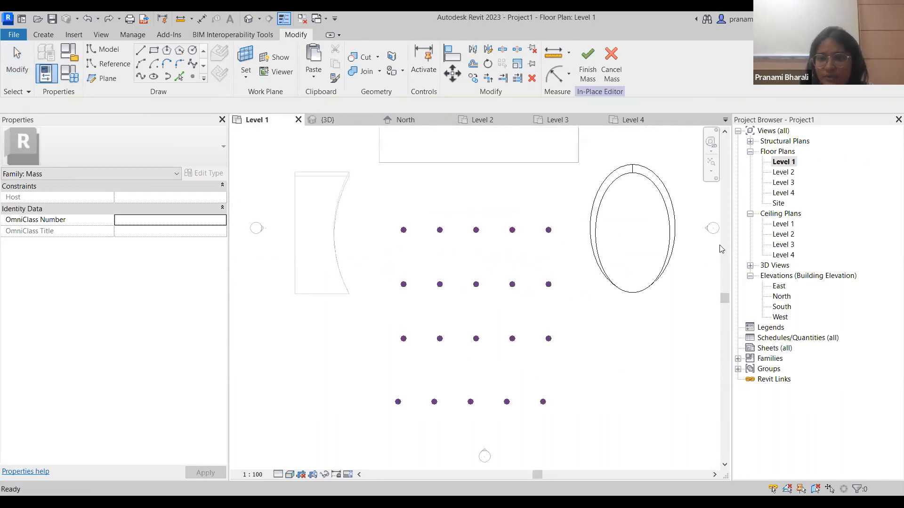
middle_drag(452, 344, 419, 264)
scroll(420, 264, up, 3)
drag(422, 266, 659, 318)
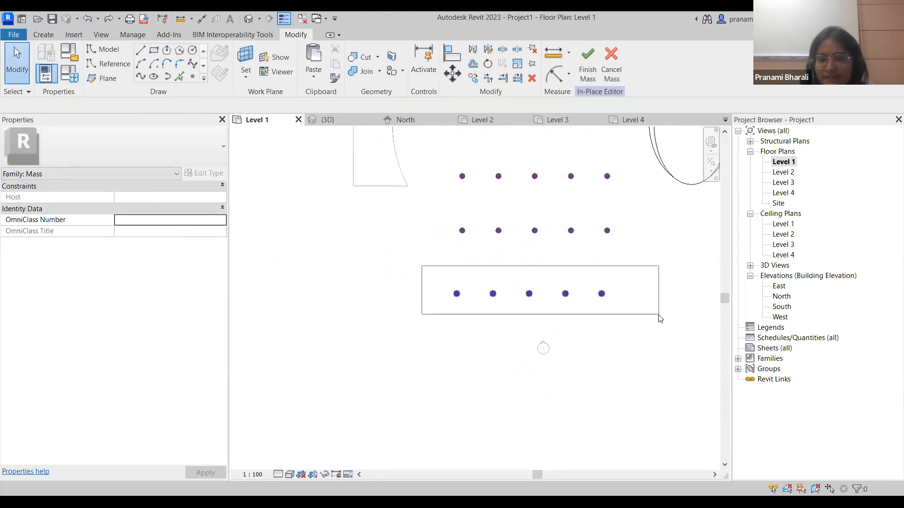
click(140, 77)
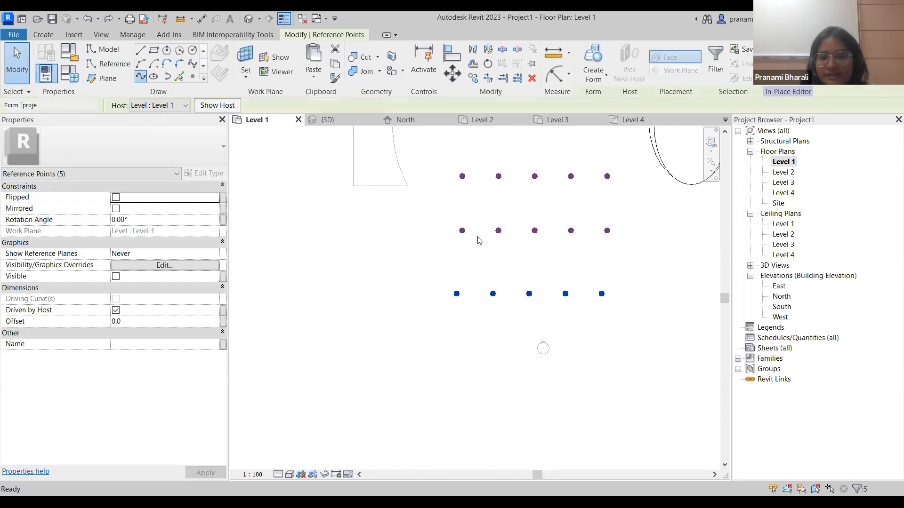
drag(427, 206, 592, 250)
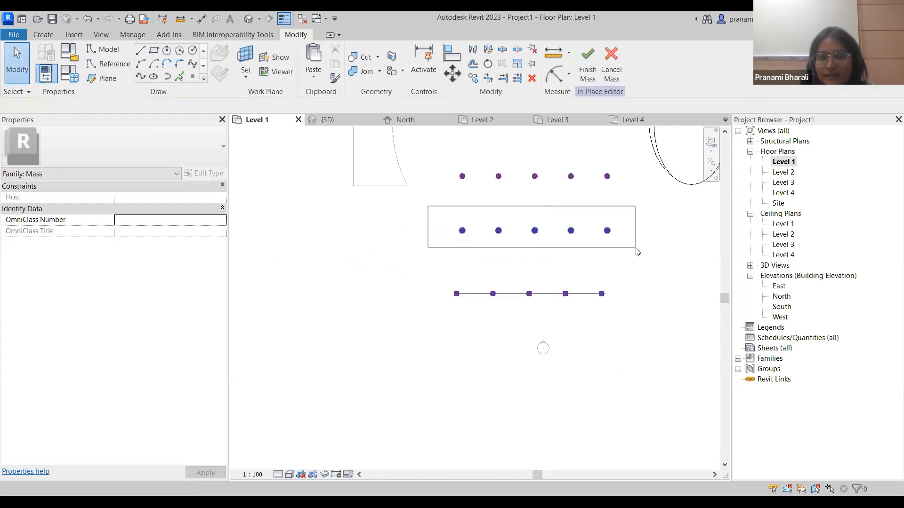
click(140, 77)
Create one spline through the points of each of the two remaining northern rows
middle_drag(487, 199, 430, 259)
drag(394, 207, 569, 260)
click(141, 76)
drag(383, 156, 565, 200)
click(141, 77)
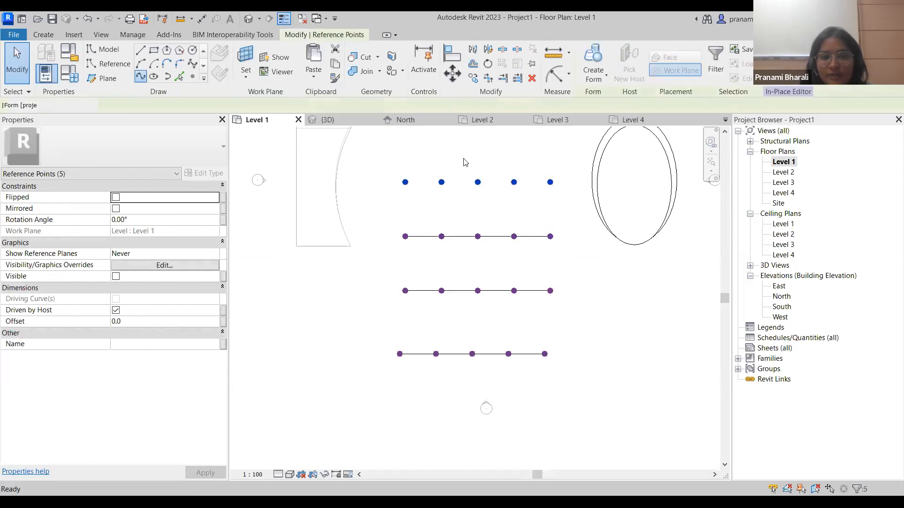
In the 3D view, raise the second point of the front spline vertically to an offset of about 3875 mm
click(248, 19)
click(531, 355)
mouse_move(531, 355)
shift+middle_down()
mouse_move(535, 303)
mouse_move(557, 309)
mouse_move(527, 323)
shift+middle_up()
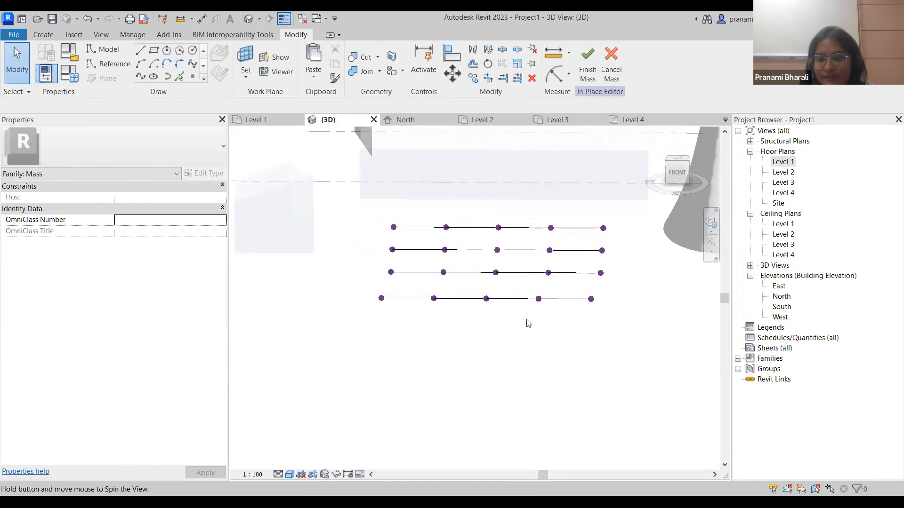
scroll(438, 306, up, 2)
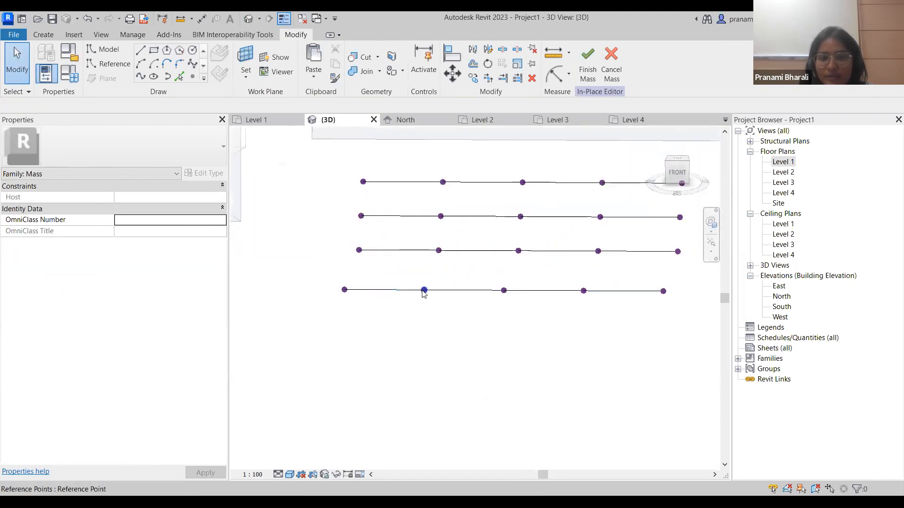
click(424, 290)
drag(425, 270, 437, 194)
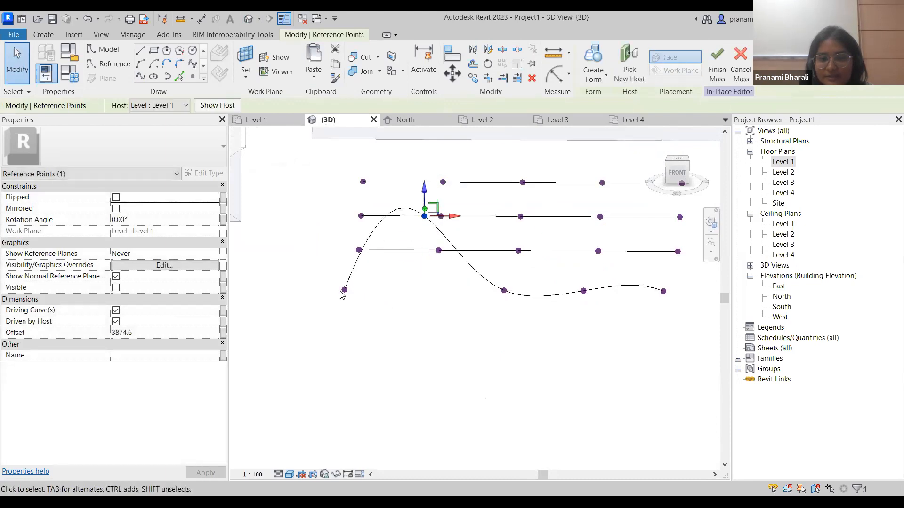
Try an offset of 5000 mm for the front spline's second point, and undo it
mouse_move(585, 367)
shift+middle_down()
mouse_move(549, 377)
mouse_move(589, 382)
shift+middle_up()
scroll(437, 213, up, 1)
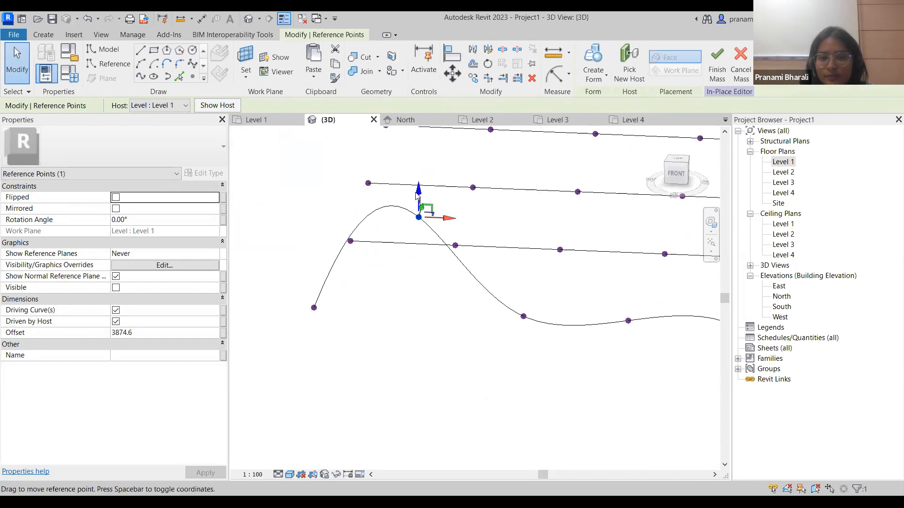
drag(417, 197, 419, 218)
mouse_move(425, 292)
shift+middle_down()
mouse_move(492, 267)
mouse_move(447, 287)
mouse_move(454, 317)
mouse_move(468, 318)
mouse_move(452, 288)
mouse_move(436, 288)
shift+middle_up()
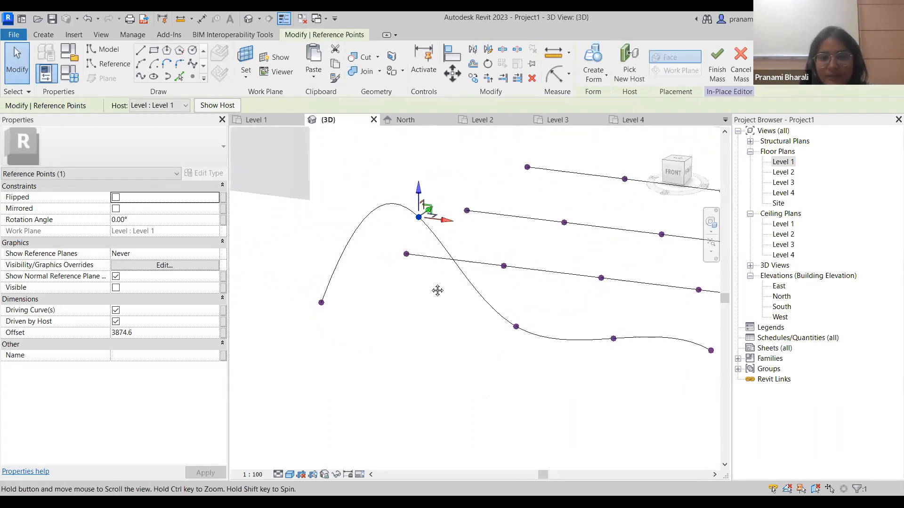
click(164, 334)
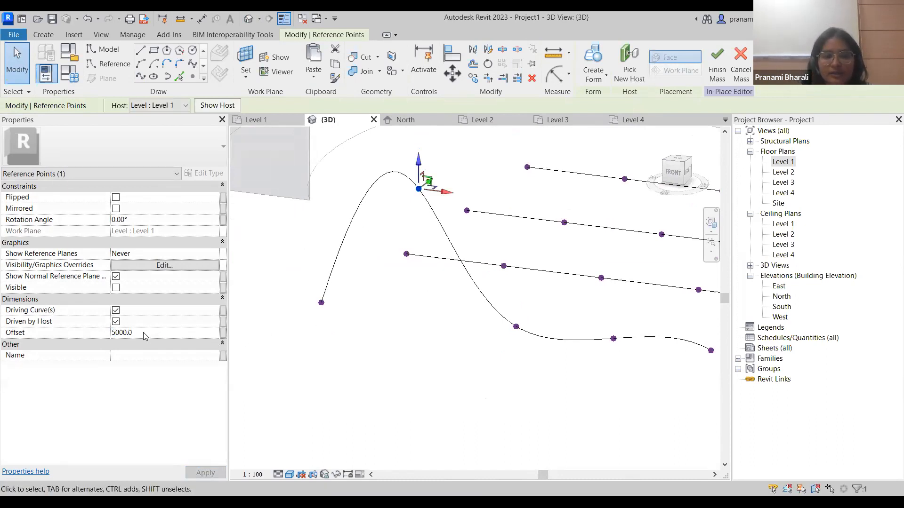
key(ctrl+z)
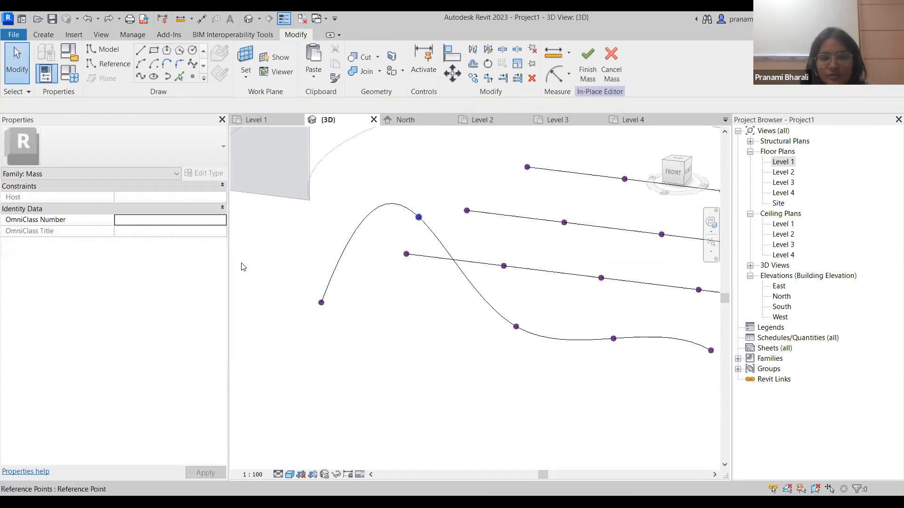
Raise the second point of the front spline a little higher
shift+middle_drag(325, 360, 494, 335)
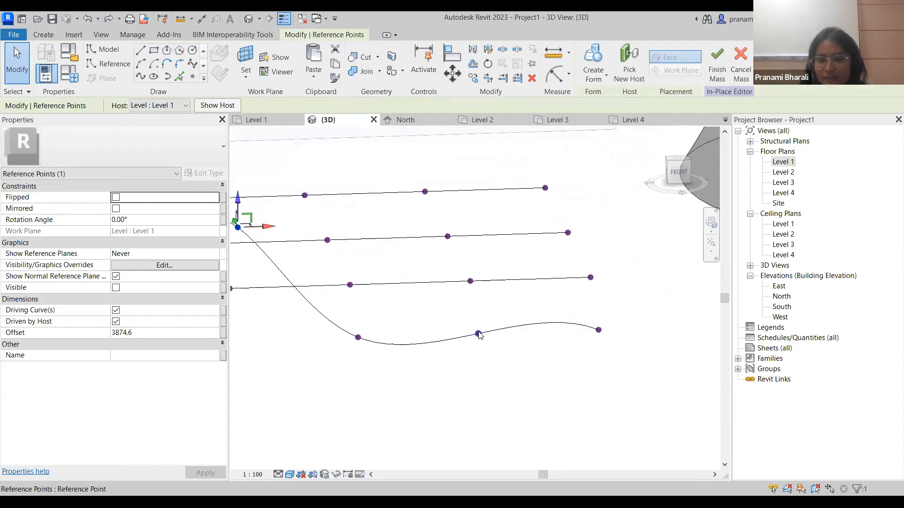
click(478, 333)
shift+middle_drag(403, 298, 336, 249)
click(337, 256)
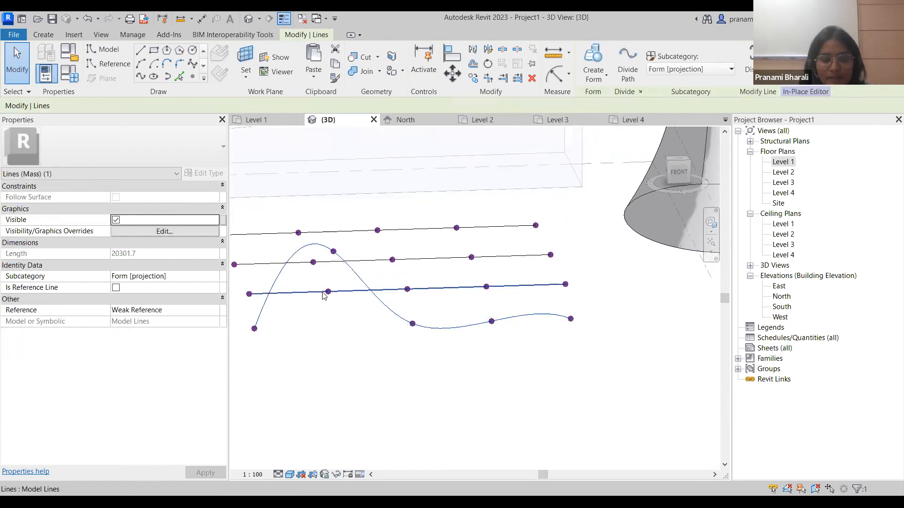
key(Escape)
drag(334, 253, 333, 234)
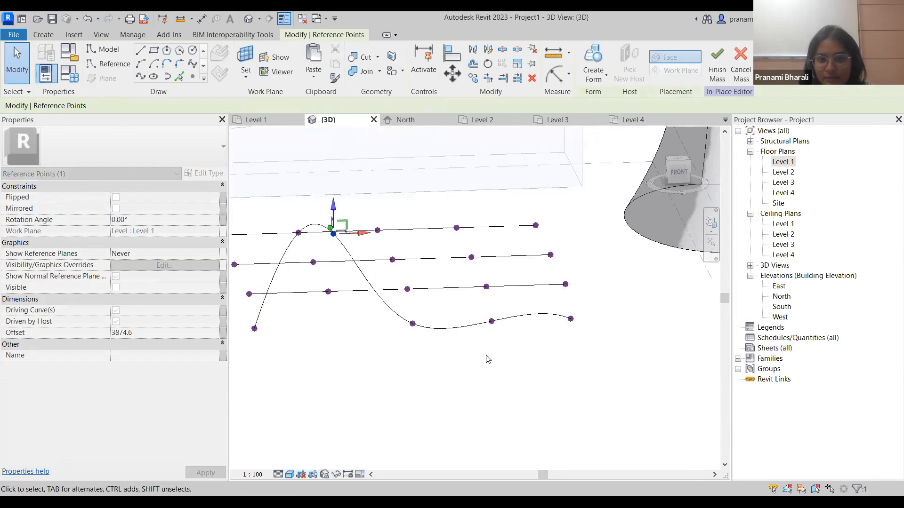
key(Escape)
Raise the fourth point of the front spline vertically to form a second, lower crest
click(491, 321)
drag(495, 277, 511, 236)
click(615, 348)
shift+middle_drag(616, 349, 541, 348)
On the second spline from the front, raise the middle point and lift the western end point to an offset of about 1937 mm
click(419, 248)
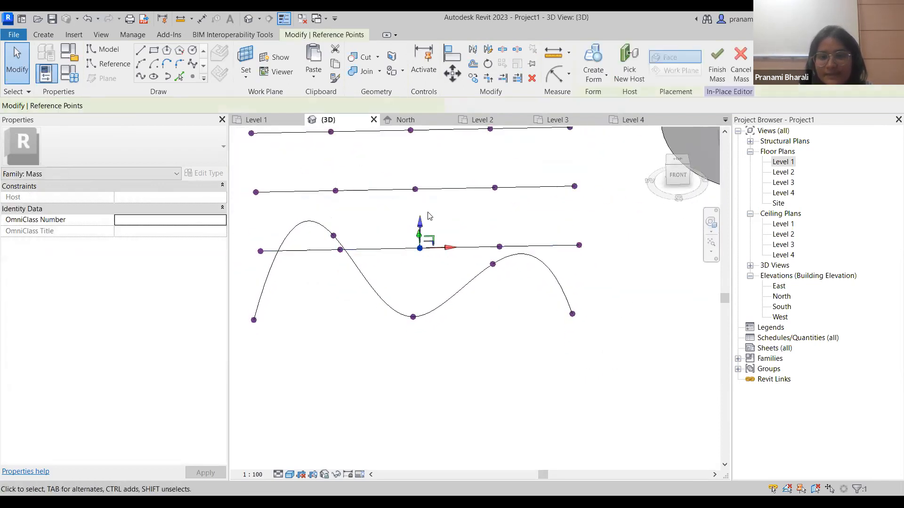
drag(421, 218, 429, 163)
click(261, 251)
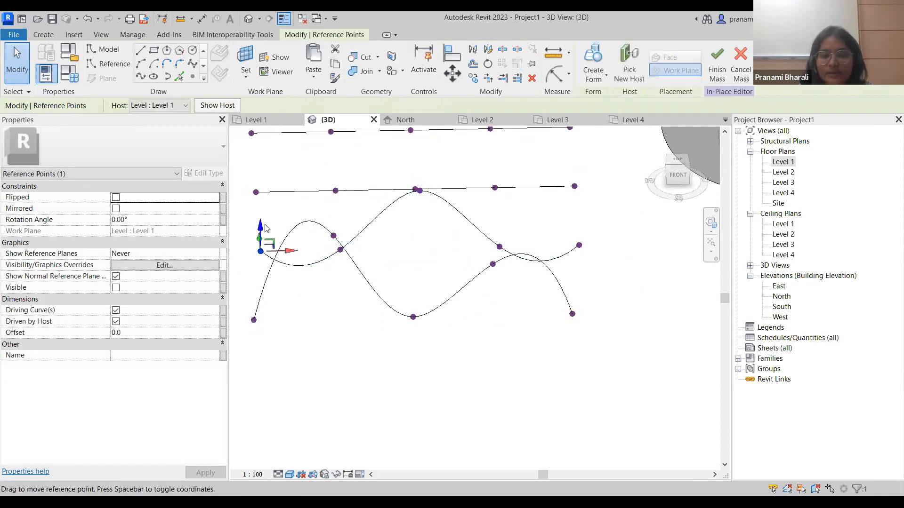
drag(260, 251, 261, 218)
click(599, 246)
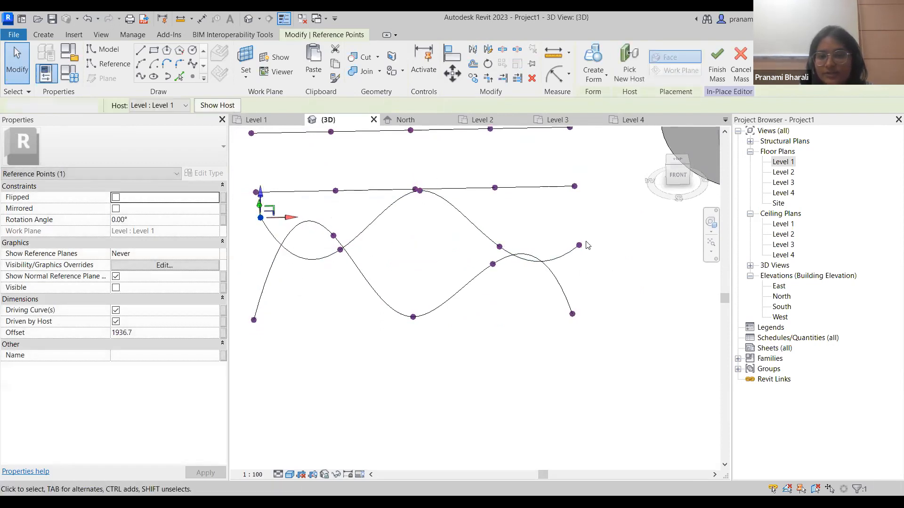
Raise the eastern end point of the second spline from the front
click(579, 245)
drag(579, 225, 579, 196)
click(618, 288)
scroll(631, 316, down, 1)
scroll(631, 320, down, 2)
shift+middle_drag(545, 348, 544, 397)
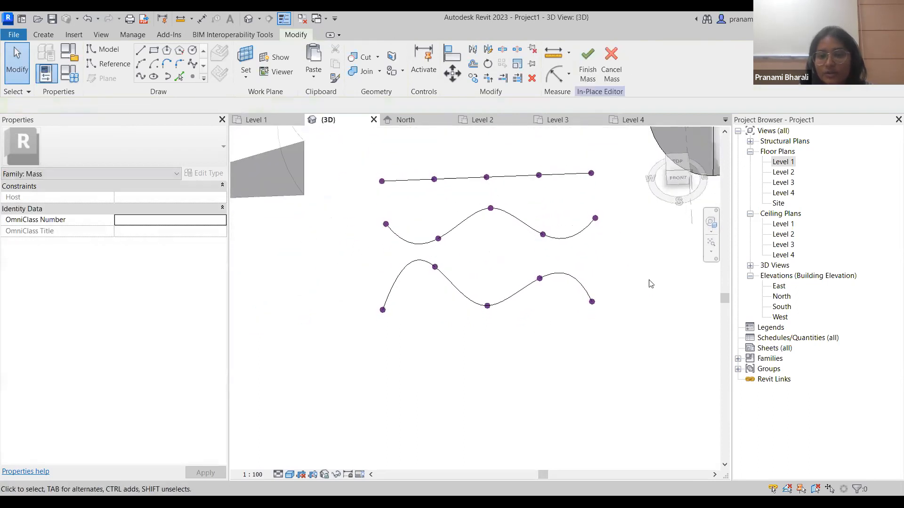
On the third spline from the front, shift the western end point slightly east and raise it
middle_drag(435, 181, 367, 355)
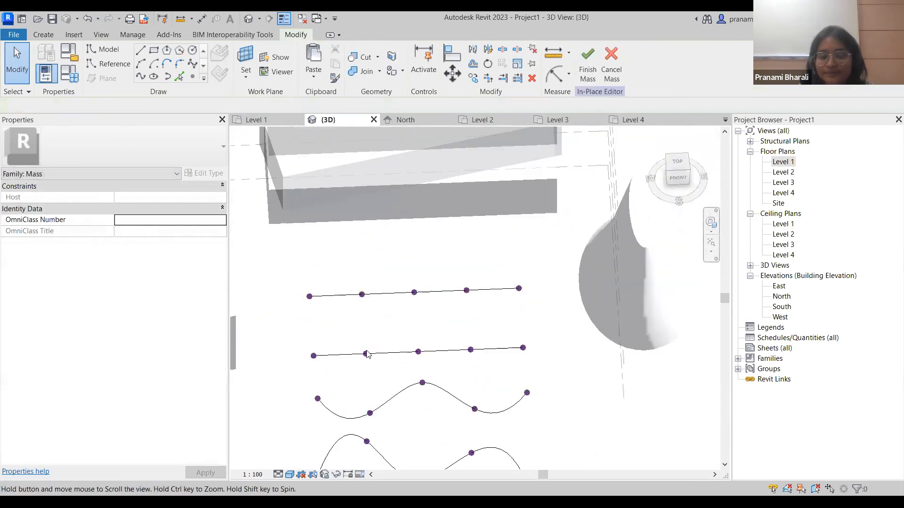
click(313, 355)
mouse_move(336, 356)
mouse_down()
mouse_move(318, 359)
mouse_move(344, 355)
mouse_move(328, 358)
mouse_up()
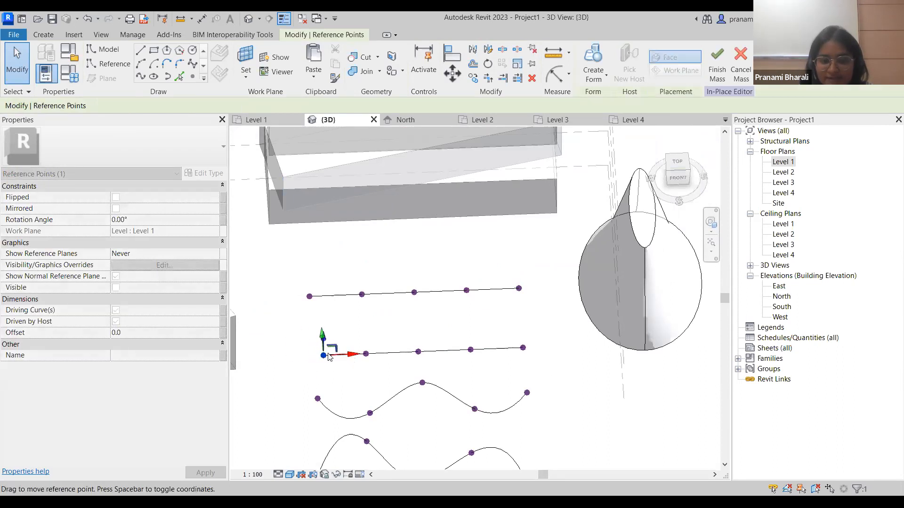
scroll(328, 358, up, 3)
shift+middle_drag(328, 362, 346, 336)
scroll(346, 335, up, 1)
drag(314, 340, 315, 298)
On the third spline from the front, raise the middle point and lift the eastern end point to an offset of about 421 mm
click(492, 334)
drag(499, 311, 499, 249)
click(627, 298)
scroll(627, 298, down, 2)
shift+middle_drag(657, 347, 542, 340)
click(646, 388)
mouse_move(648, 364)
mouse_down()
mouse_move(655, 340)
mouse_move(654, 372)
mouse_up()
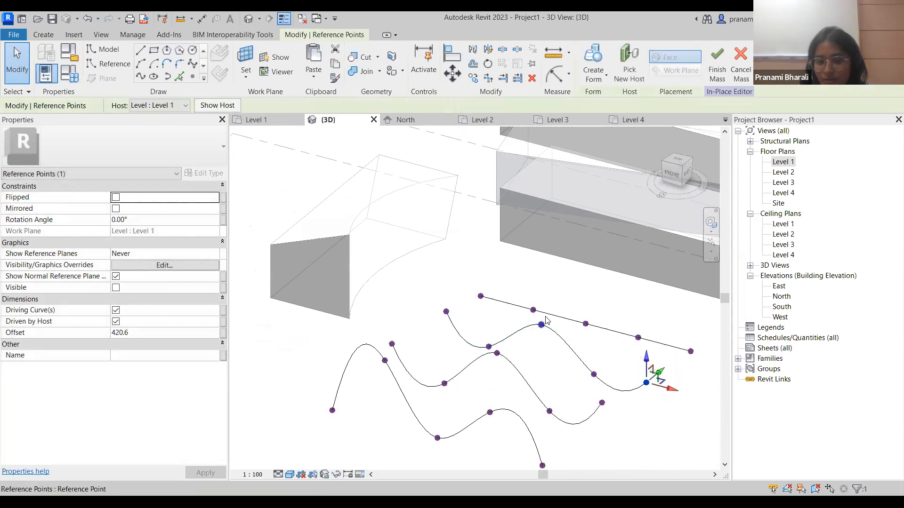
On the third spline, lower the middle point a little and raise the fourth point to an offset of about 2791 mm
click(542, 323)
drag(542, 302, 544, 339)
click(488, 345)
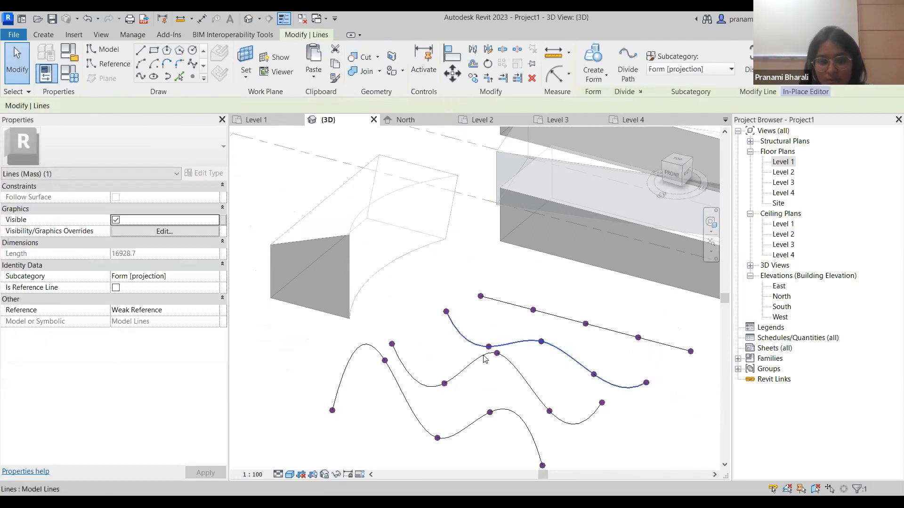
key(Escape)
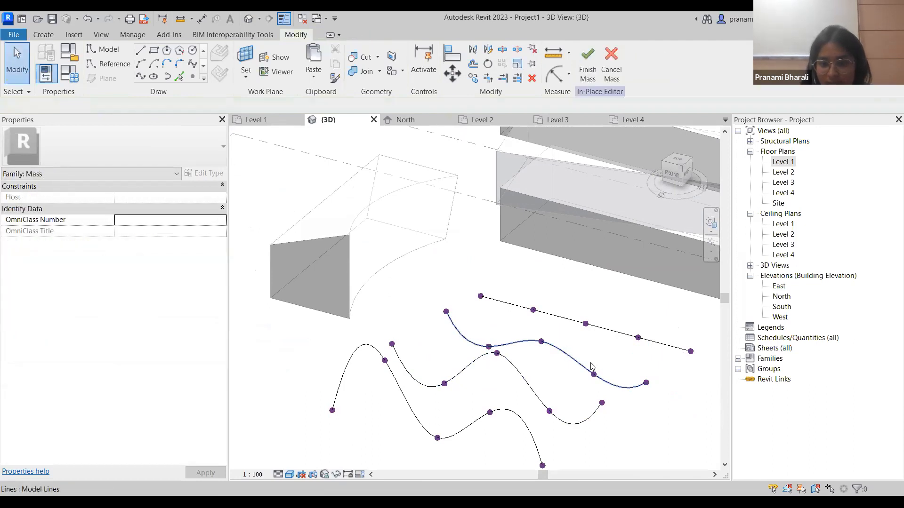
click(596, 376)
key(Escape)
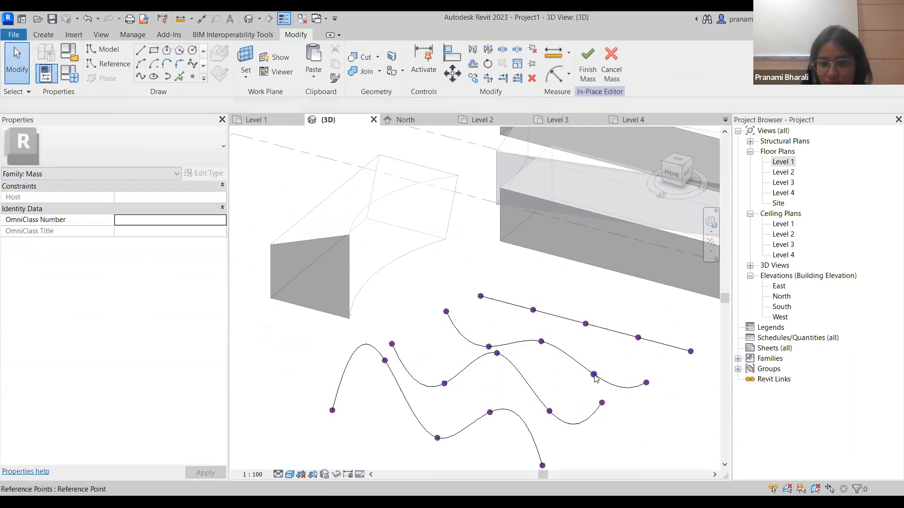
click(596, 373)
drag(596, 373, 599, 332)
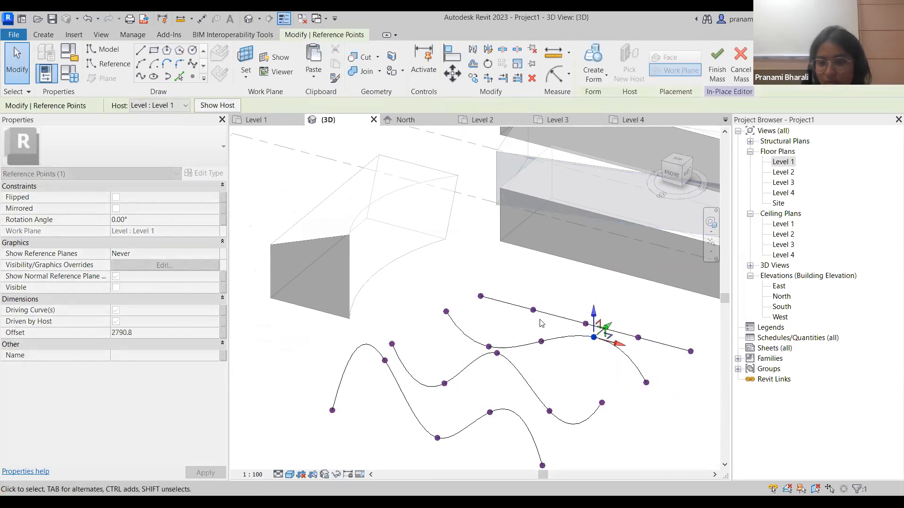
On the rear spline, raise the second point to an offset of about 2538 mm and lift the fourth point slightly
drag(532, 310, 544, 255)
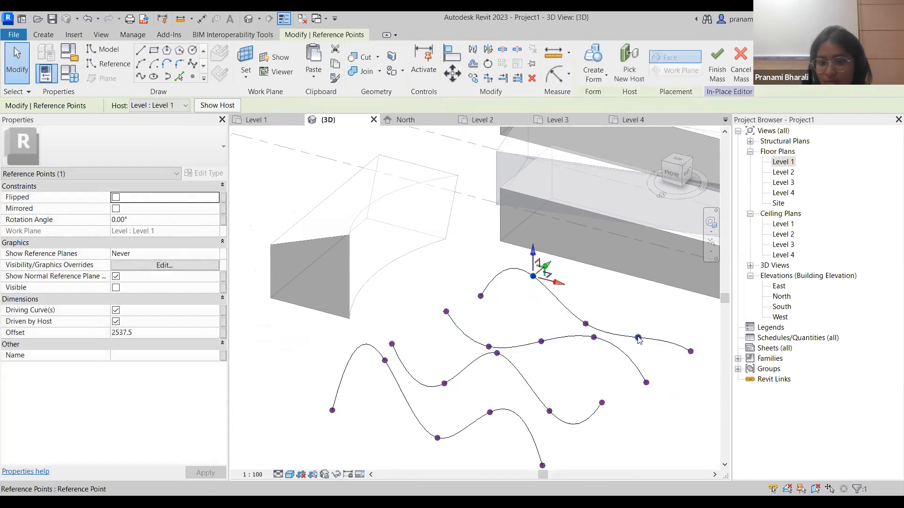
click(638, 337)
drag(638, 312, 641, 293)
shift+middle_drag(670, 359, 633, 368)
shift+middle_drag(376, 383, 282, 294)
shift+middle_drag(588, 356, 521, 375)
click(521, 375)
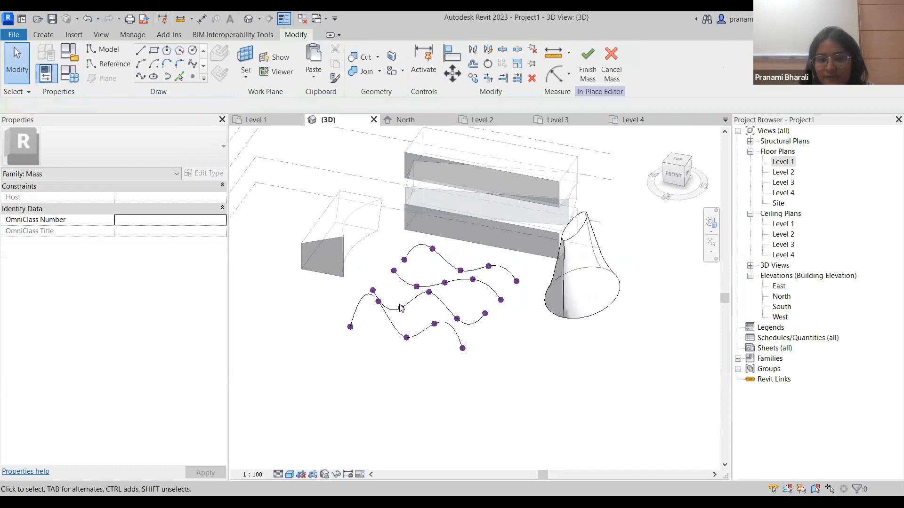
Create a wavy surface form from all four splines and finish the mass
middle_drag(535, 327, 546, 316)
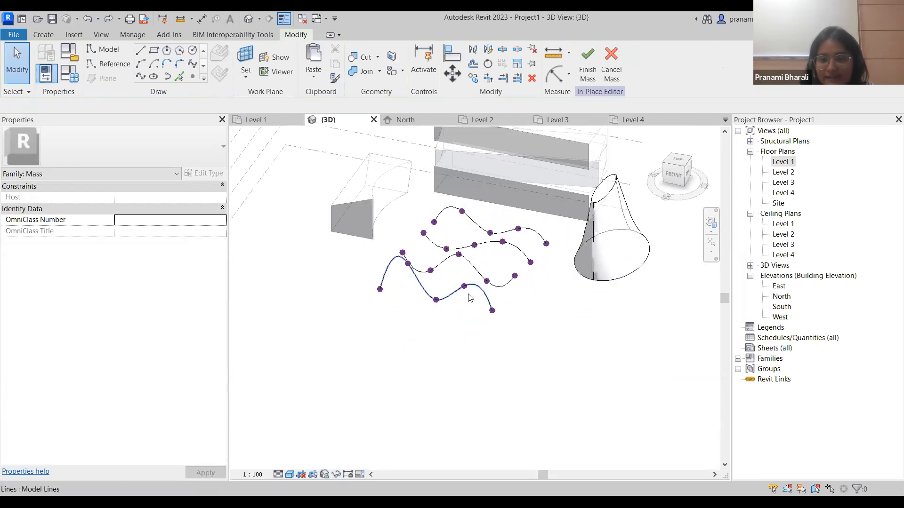
click(470, 304)
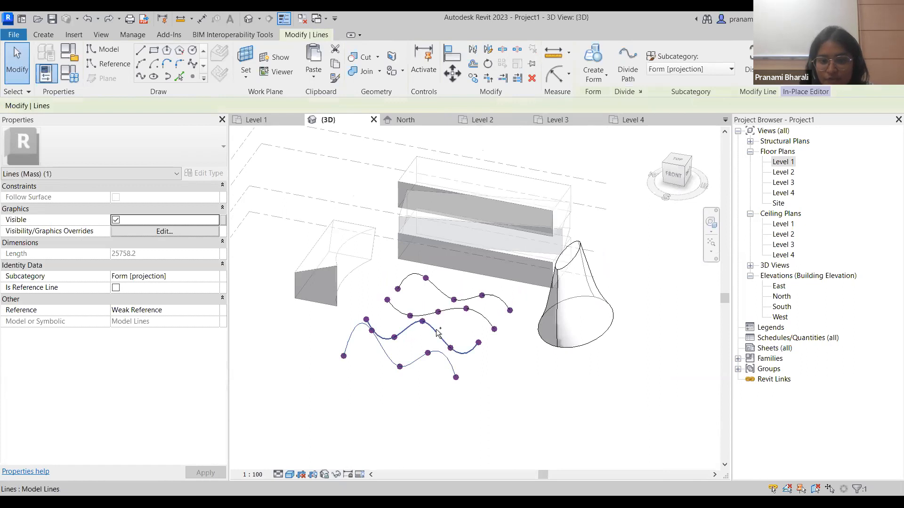
ctrl+click(483, 317)
ctrl+click(481, 314)
ctrl+click(497, 298)
shift+middle_drag(514, 368, 537, 351)
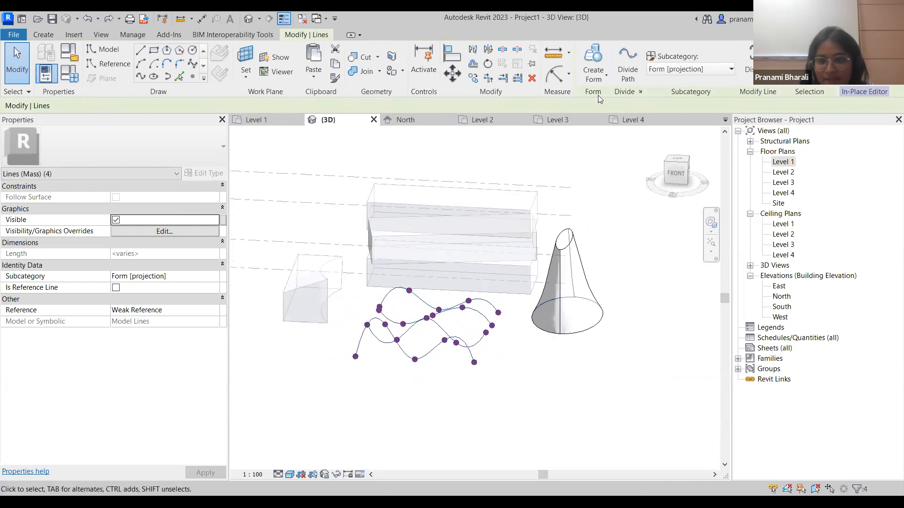
click(602, 56)
mouse_move(485, 371)
shift+middle_down()
mouse_move(528, 299)
mouse_move(407, 328)
mouse_move(443, 372)
mouse_move(530, 367)
mouse_move(556, 394)
mouse_move(566, 341)
mouse_move(549, 389)
mouse_move(411, 343)
mouse_move(397, 361)
mouse_move(367, 329)
mouse_move(383, 362)
mouse_move(526, 329)
mouse_move(520, 359)
mouse_move(512, 318)
mouse_move(476, 321)
mouse_move(475, 346)
mouse_move(521, 367)
mouse_move(459, 371)
shift+middle_up()
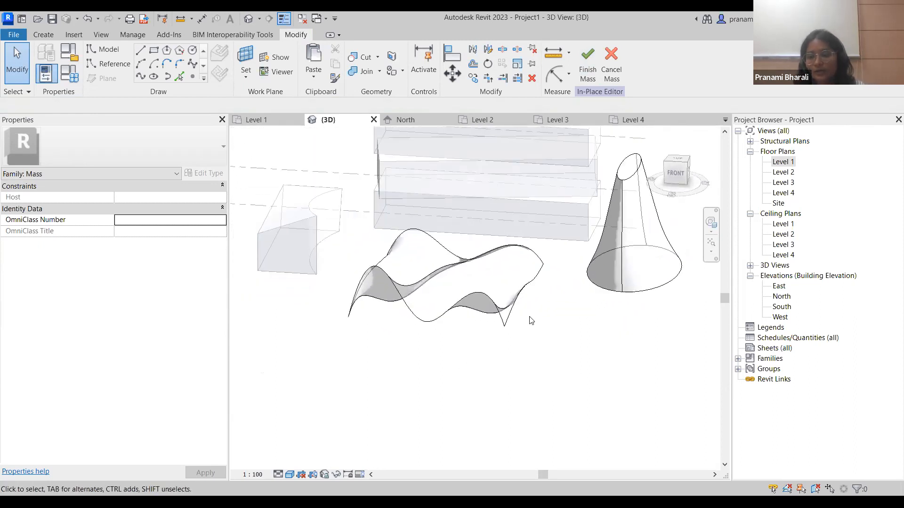
click(583, 62)
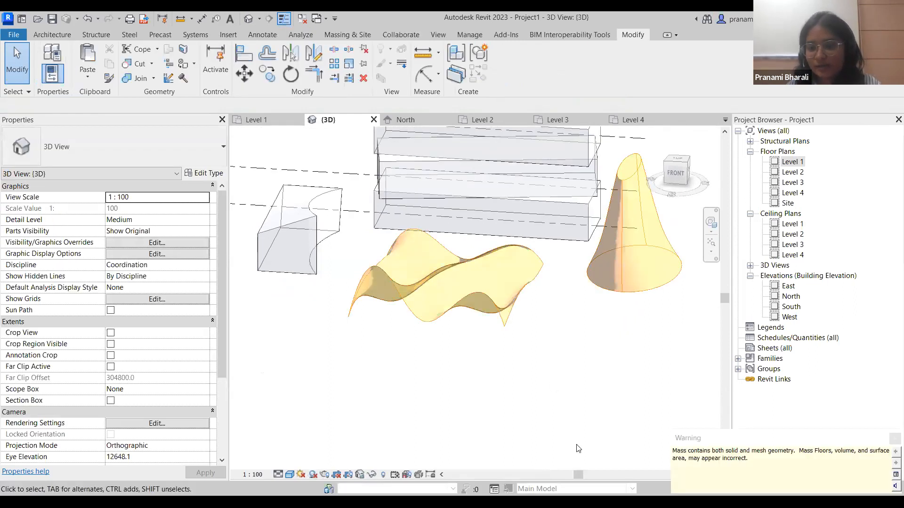
Open the mass containing the stacked boxes for in-place editing
shift+middle_drag(539, 309, 535, 334)
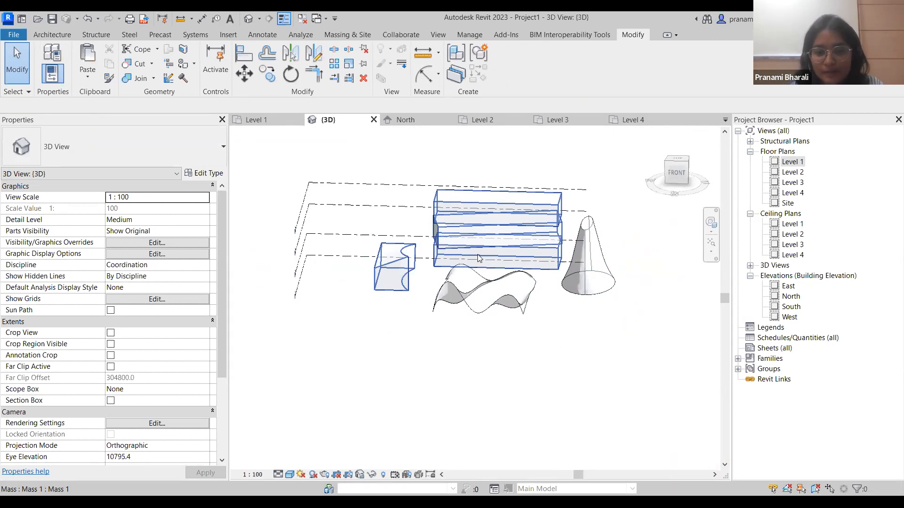
click(536, 311)
scroll(512, 208, up, 3)
click(596, 368)
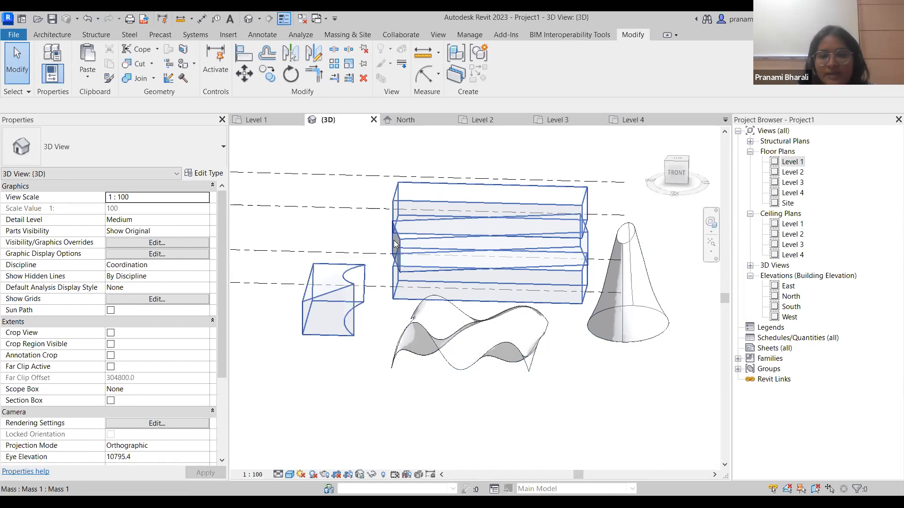
scroll(576, 352, down, 2)
mouse_move(559, 373)
shift+middle_down()
mouse_move(614, 363)
mouse_move(583, 377)
mouse_move(571, 360)
shift+middle_up()
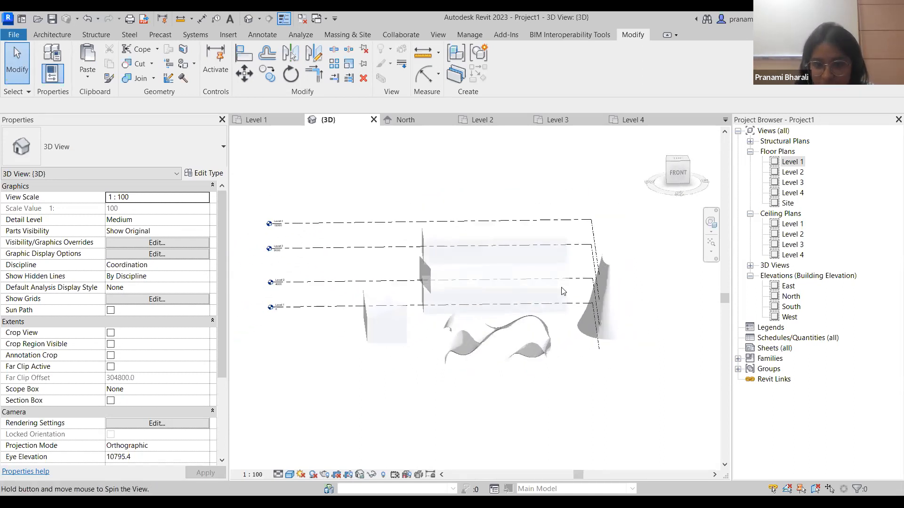
click(538, 242)
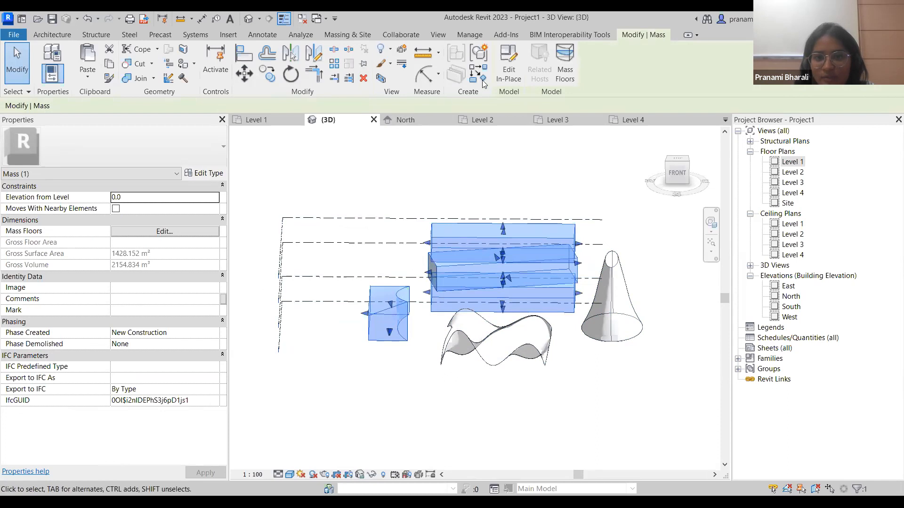
click(509, 77)
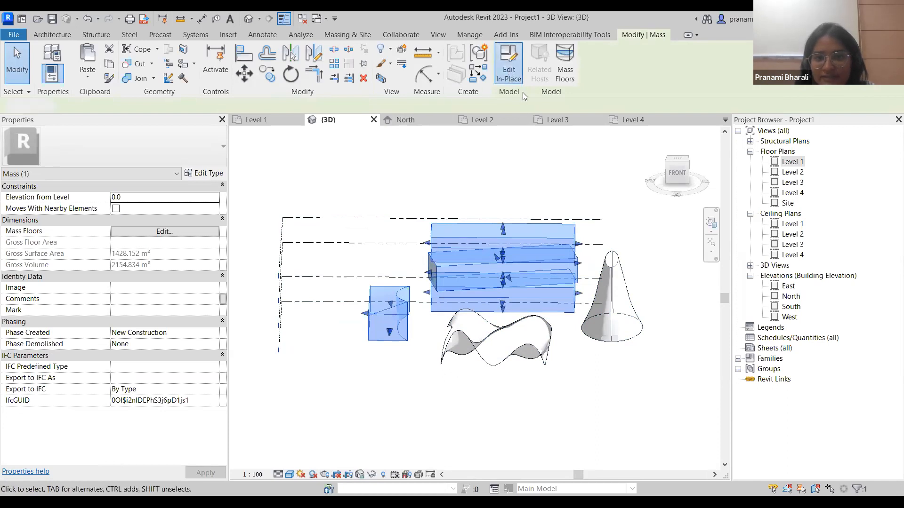
Divide the long front face of the lowest box with Divide Surface
shift+middle_drag(628, 389, 626, 386)
scroll(538, 260, up, 5)
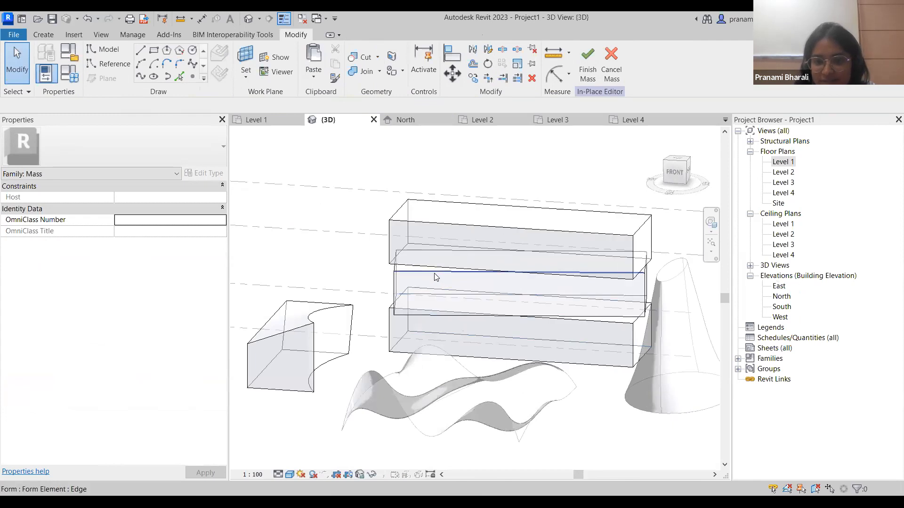
key(Tab)
click(587, 328)
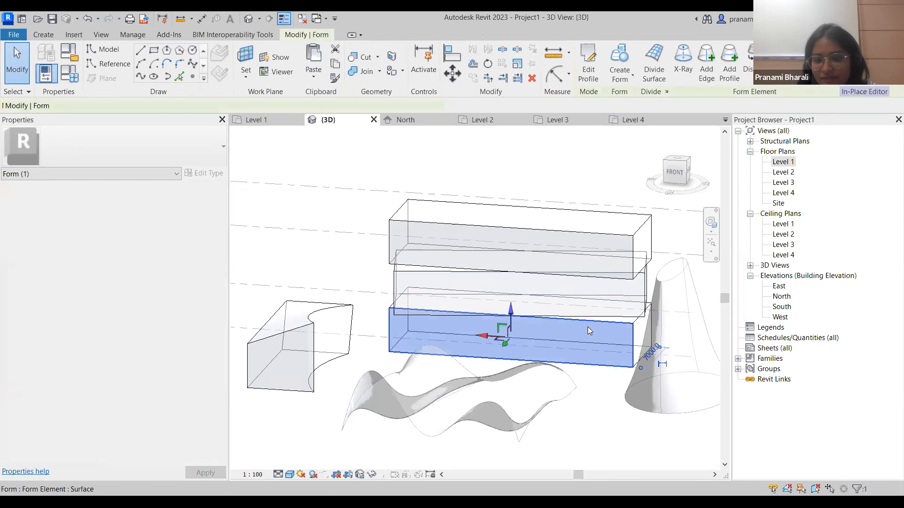
shift+middle_drag(588, 328, 461, 312)
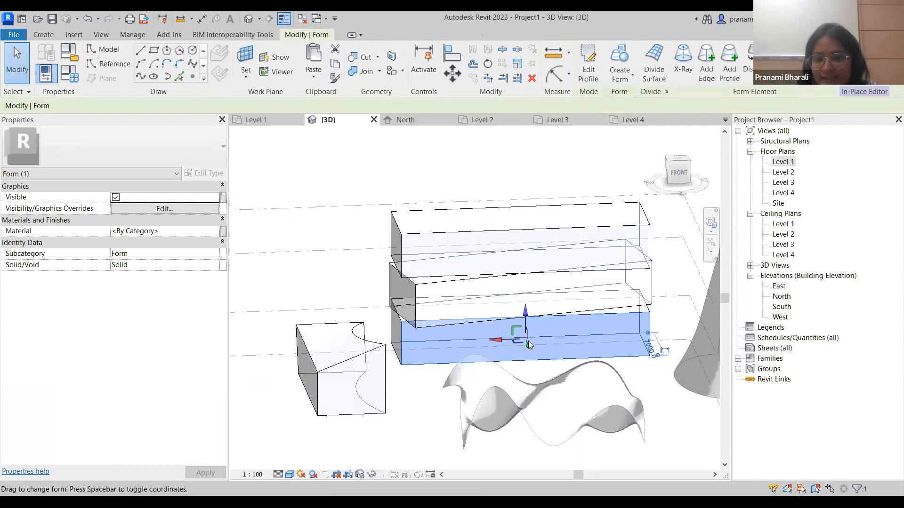
click(658, 72)
click(634, 378)
shift+middle_drag(634, 378, 613, 329)
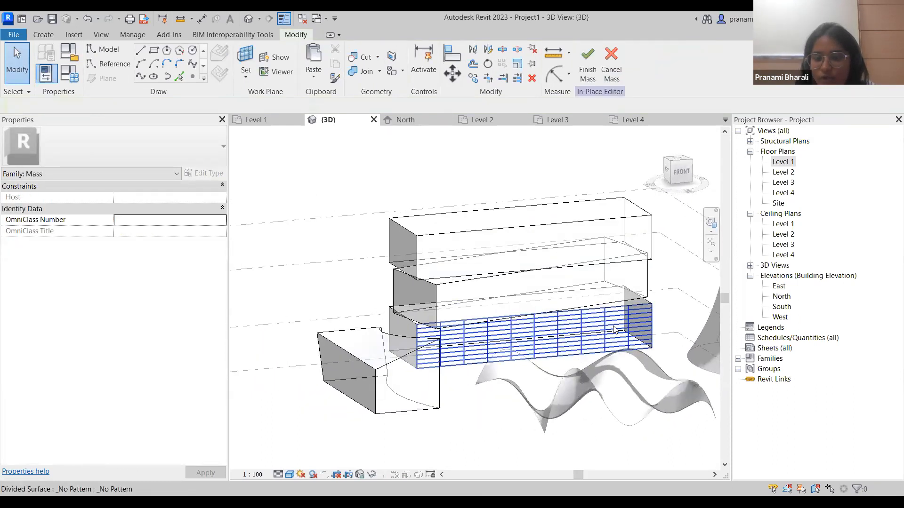
Apply the Hexagon pattern to the divided front surface of the lowest box
click(613, 329)
scroll(568, 334, down, 2)
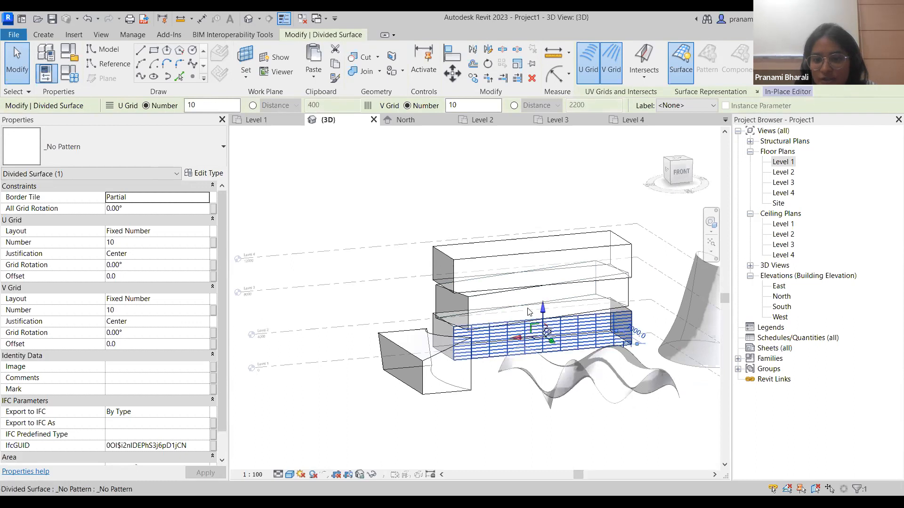
scroll(527, 325, up, 2)
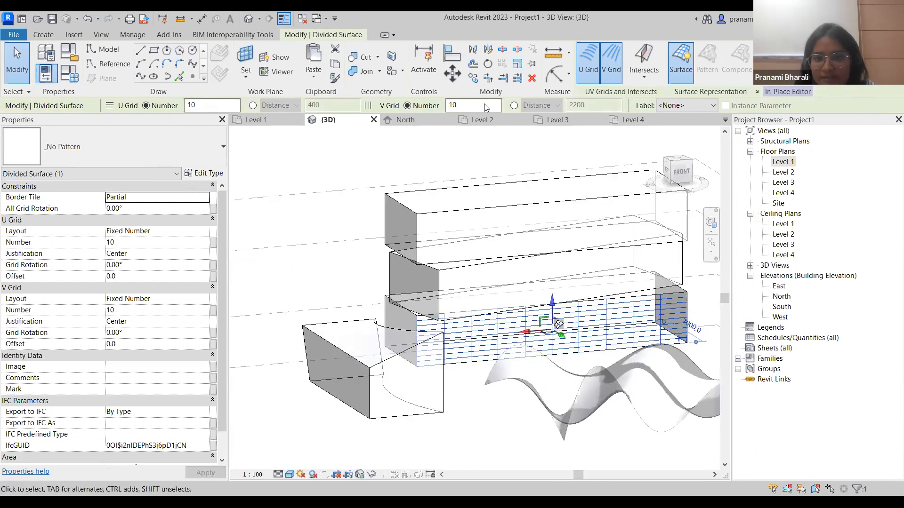
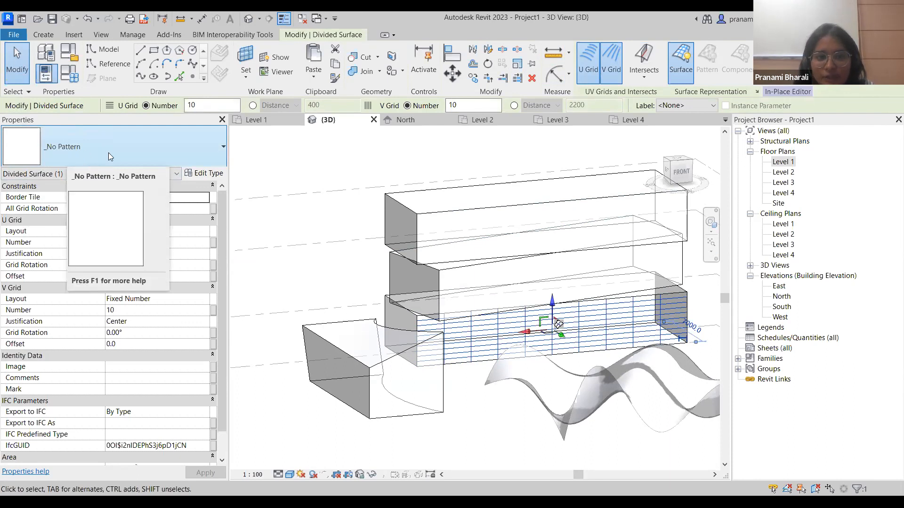
click(122, 153)
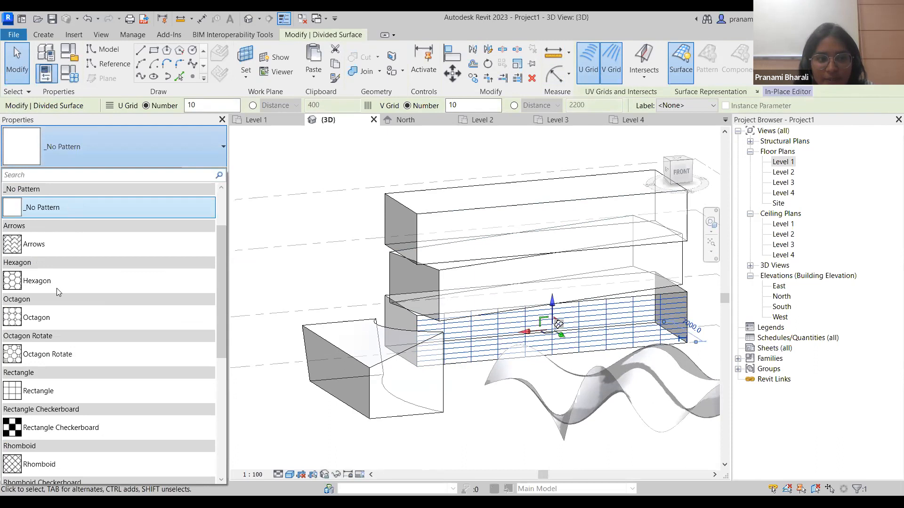
scroll(115, 396, down, 3)
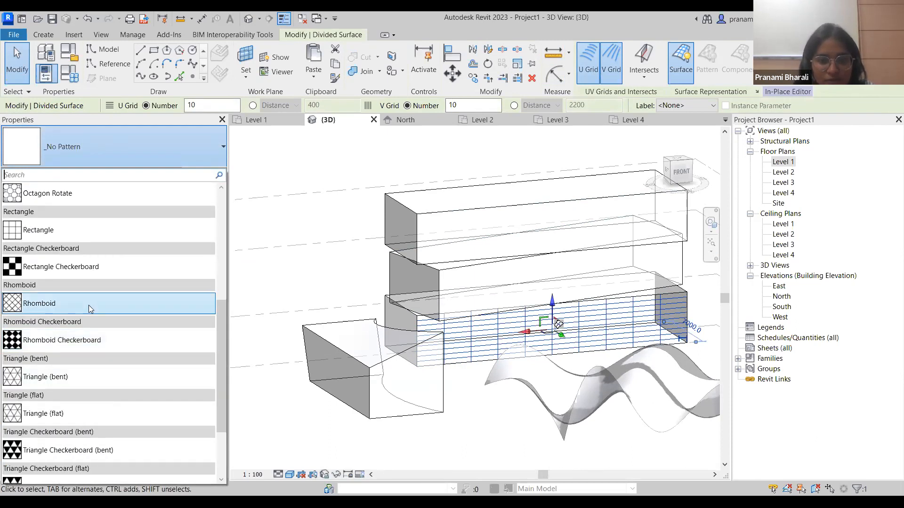
mouse_move(88, 305)
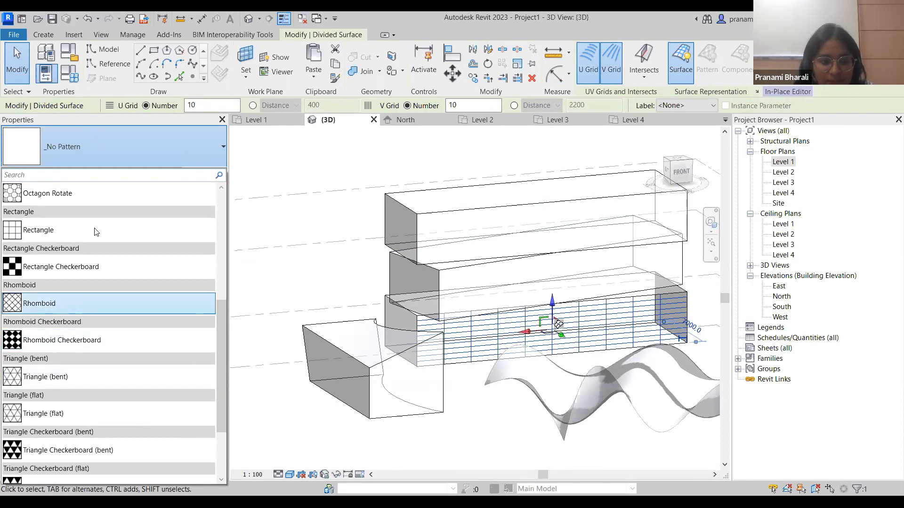
scroll(98, 288, up, 1)
scroll(84, 277, up, 1)
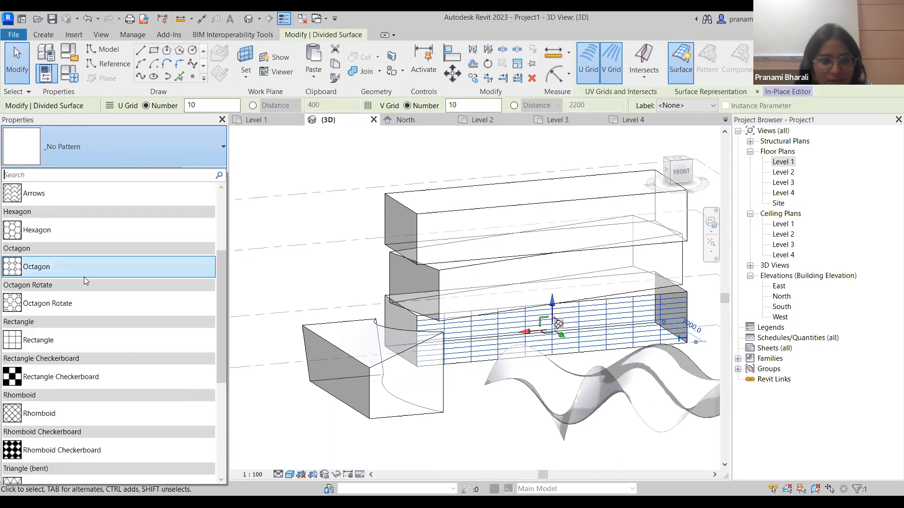
click(87, 230)
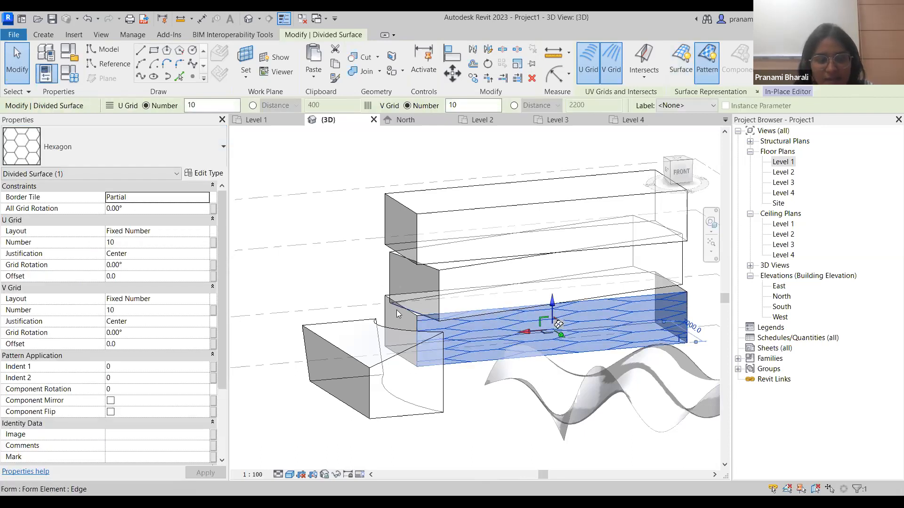
Inspect the hexagon pattern on the lowest box's front face and review the available U Grid layout options
middle_drag(338, 289, 255, 246)
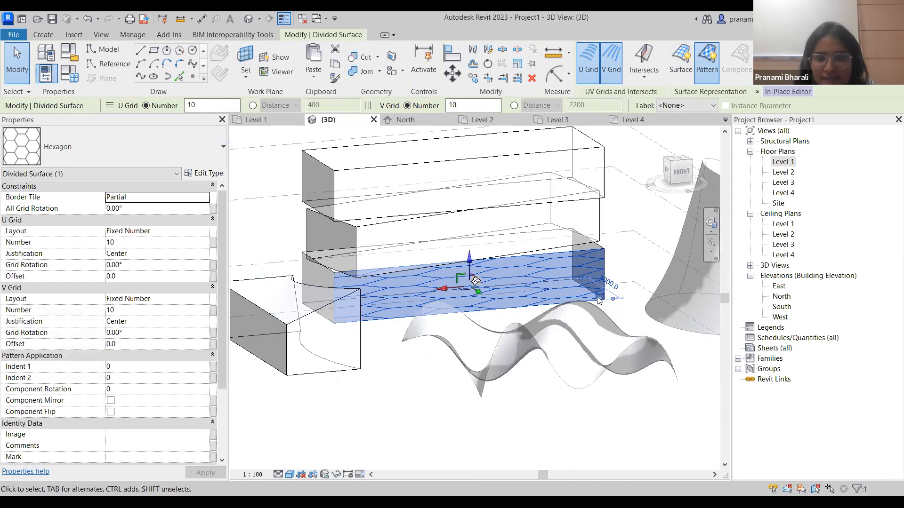
scroll(499, 296, up, 8)
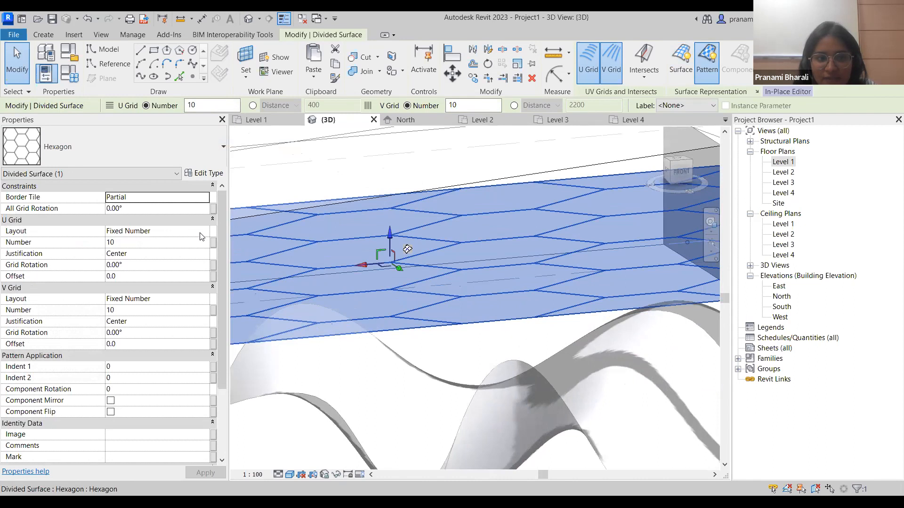
click(206, 235)
click(150, 232)
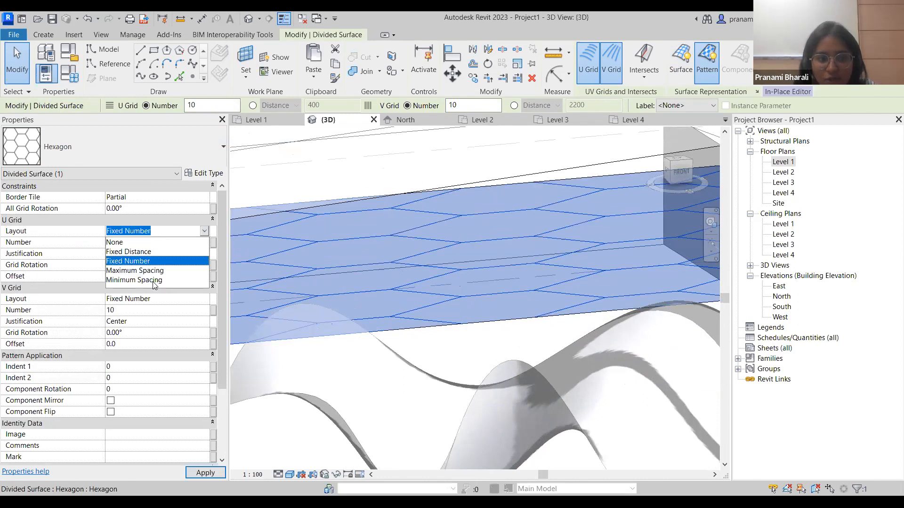
click(203, 231)
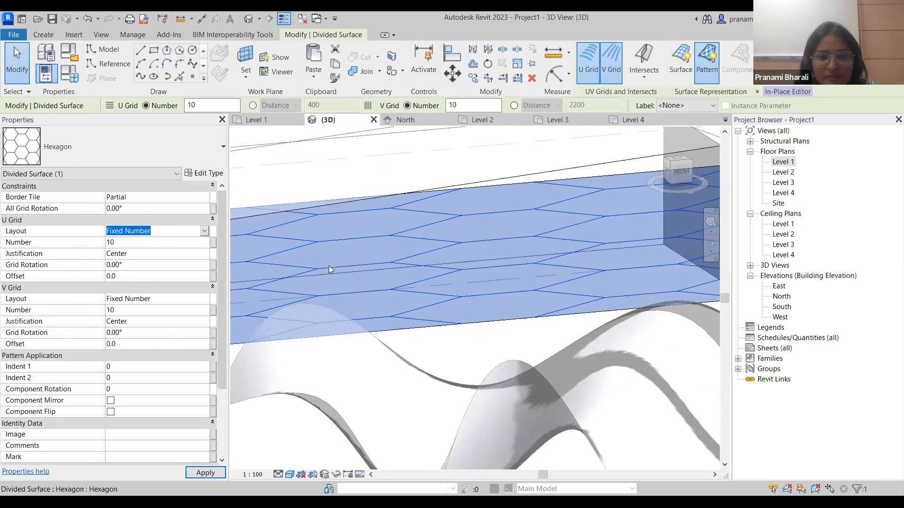
shift+middle_drag(439, 334, 438, 277)
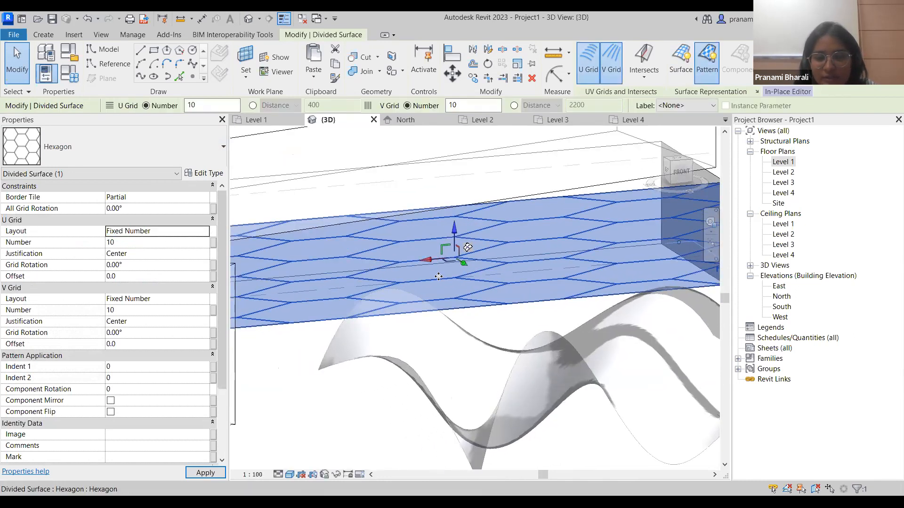
middle_drag(290, 351, 404, 353)
mouse_move(443, 292)
middle_down()
mouse_move(519, 284)
mouse_move(443, 303)
middle_up()
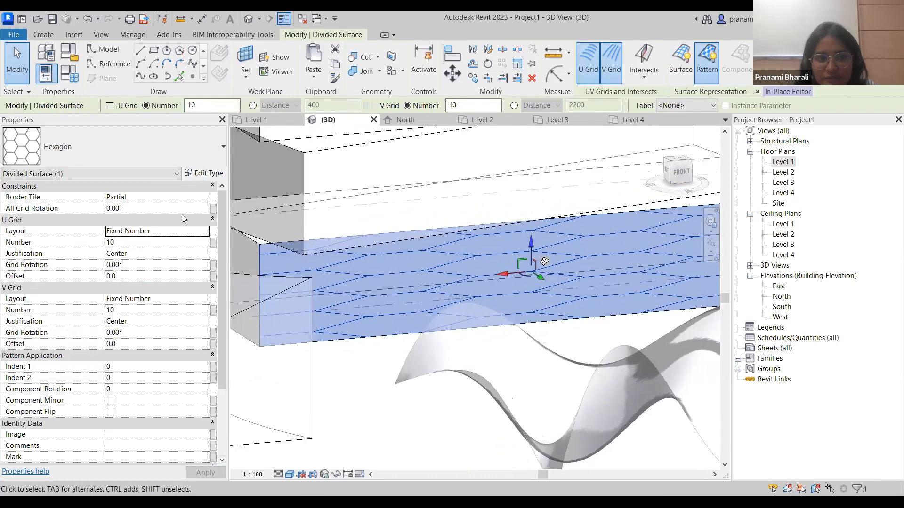
Change both the U Grid and V Grid layouts of the lowest box's front surface to Fixed Distance
click(202, 233)
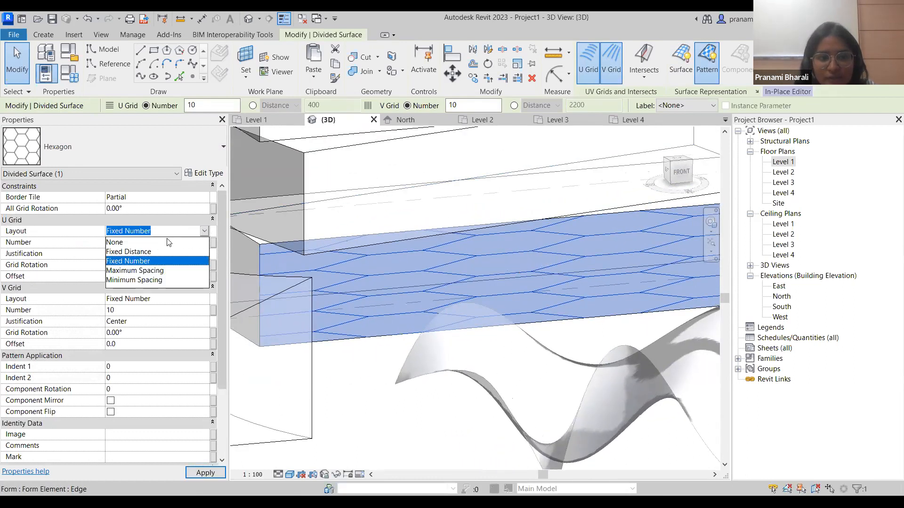
click(146, 252)
click(203, 303)
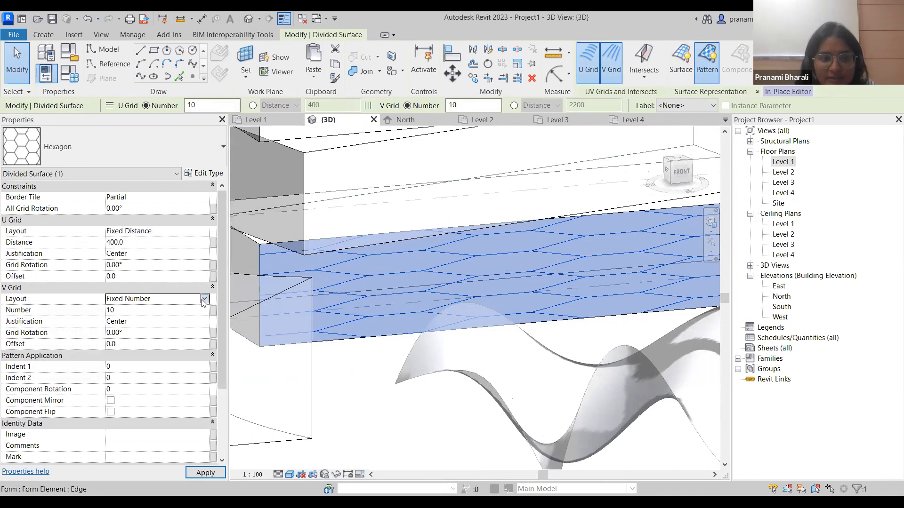
click(204, 299)
click(133, 320)
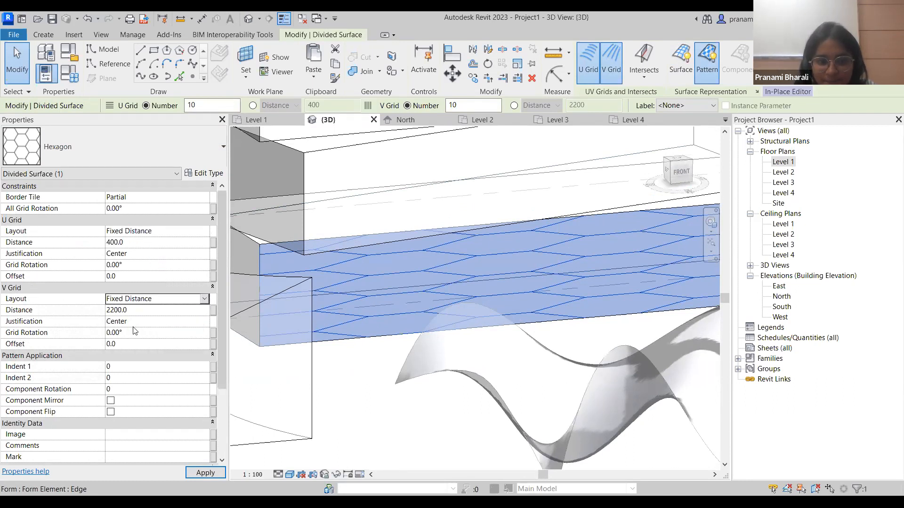
Set the lowest box surface's U Grid distance to 400 and V Grid distance to 150, and apply both values
click(143, 311)
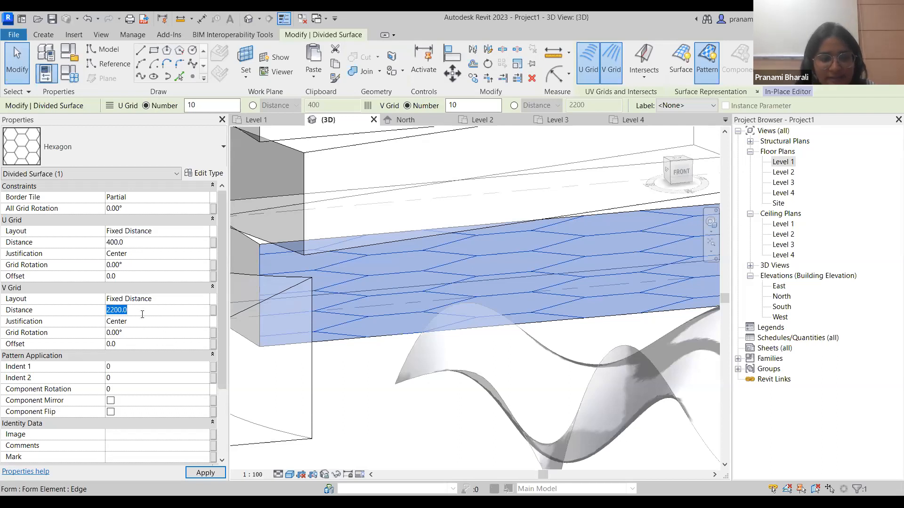
click(142, 243)
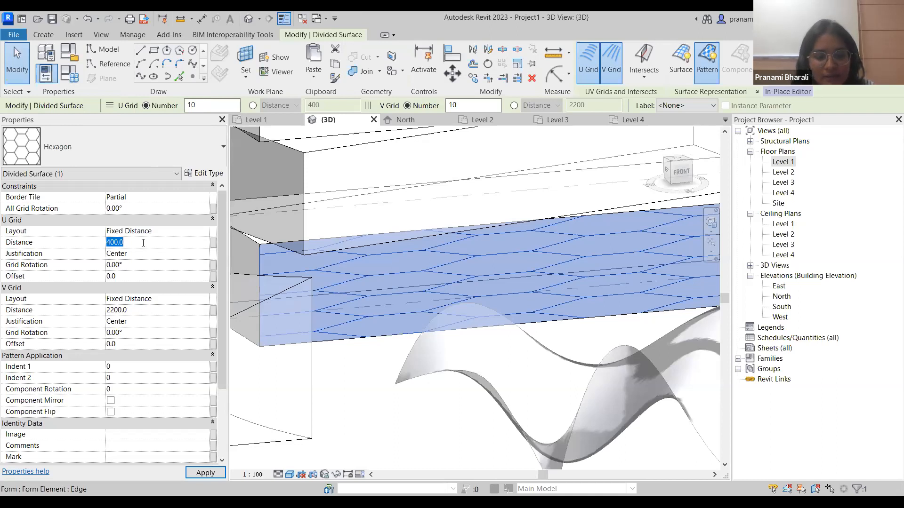
text(4)
click(139, 310)
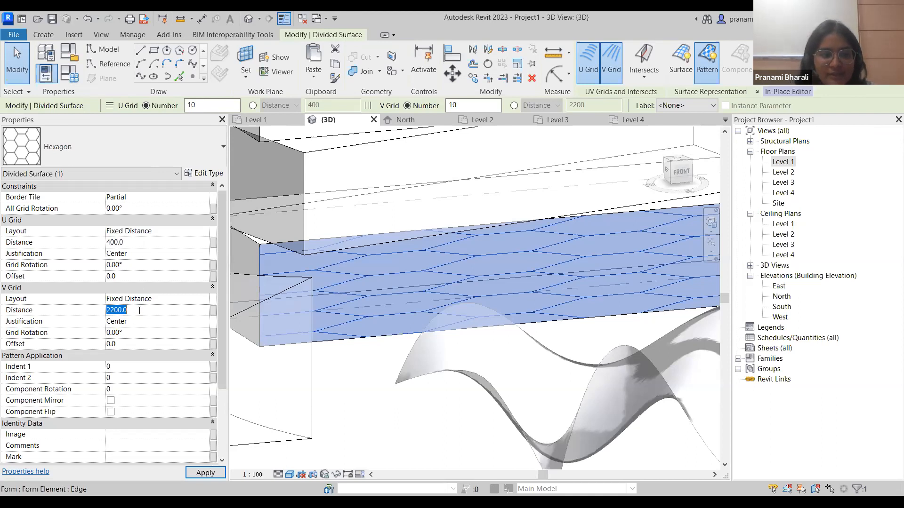
text(150)
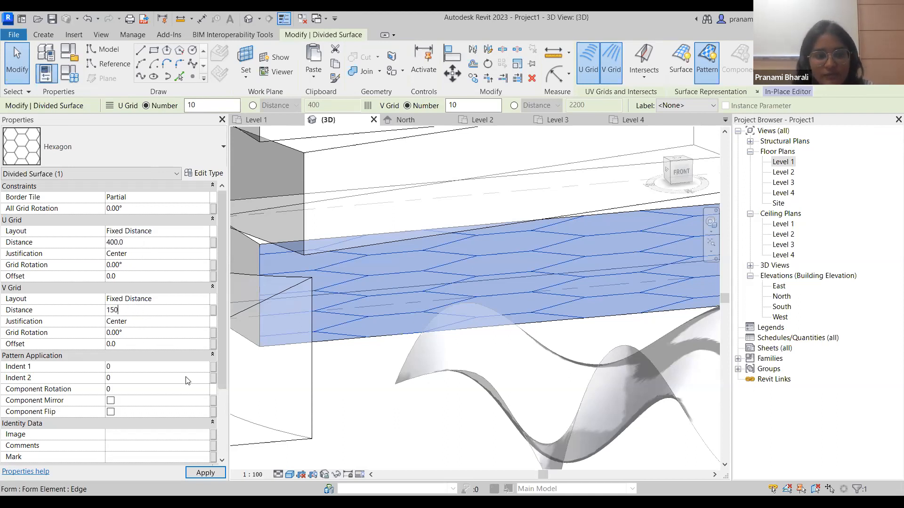
click(204, 471)
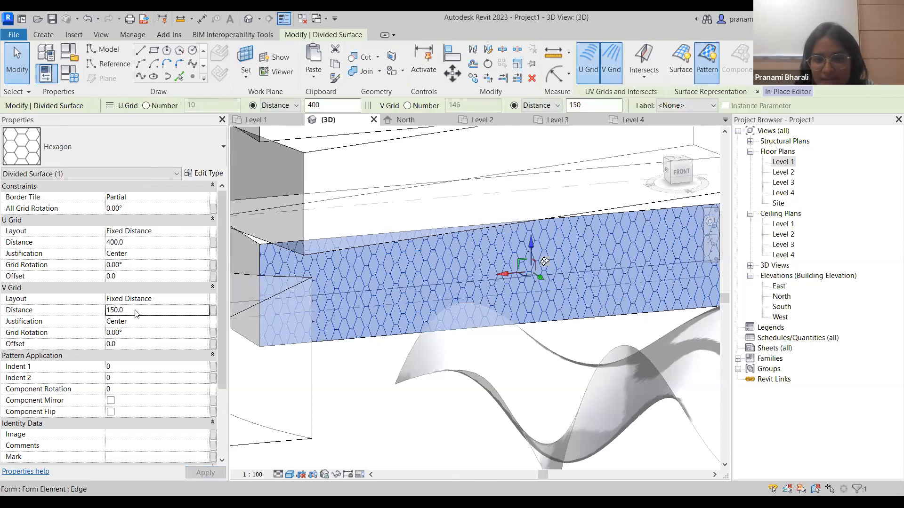
Set the V Grid distance of the lowest box's hexagon surface to 200 and apply it
text(20)
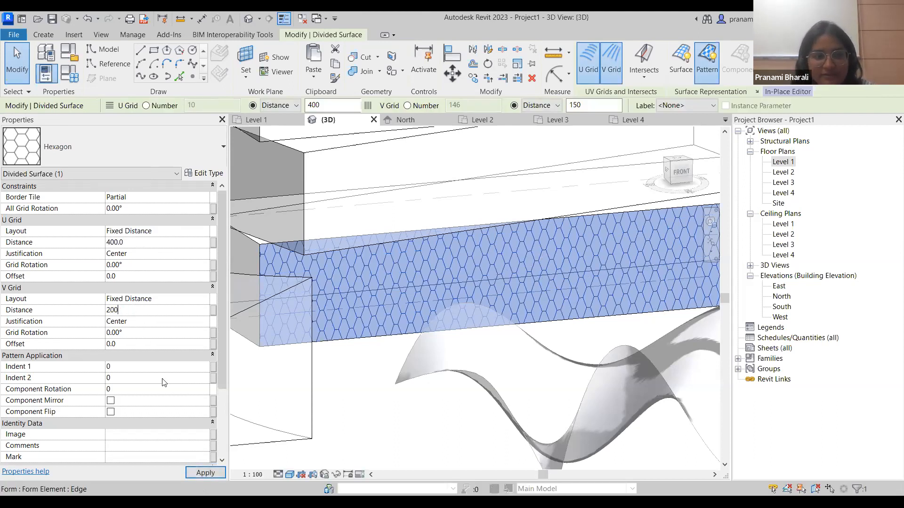
text(0)
click(188, 468)
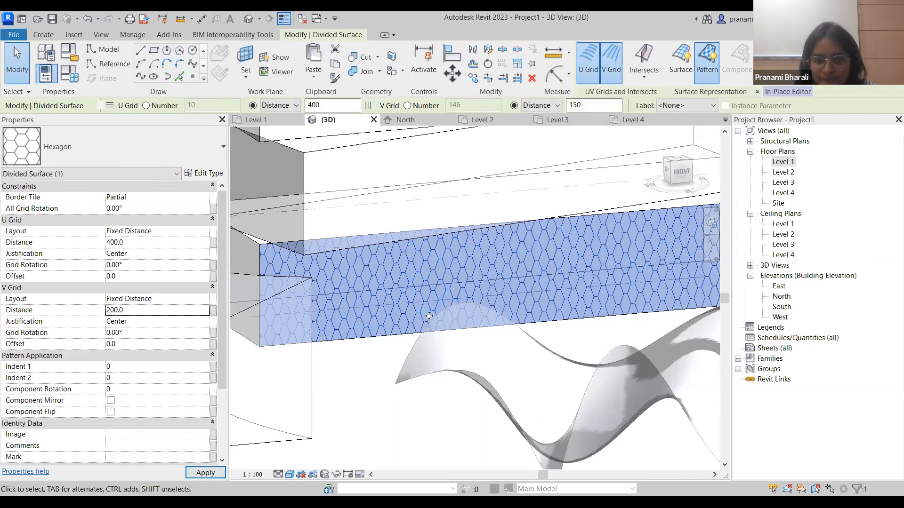
Deselect the divided surface and examine the hexagon pattern on the lowest box from several angles
scroll(523, 348, up, 4)
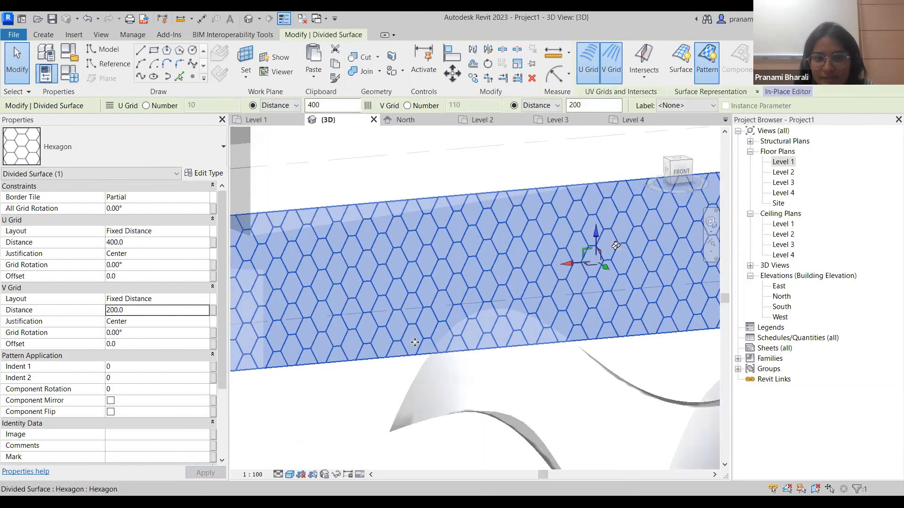
middle_drag(523, 348, 476, 343)
scroll(494, 319, down, 2)
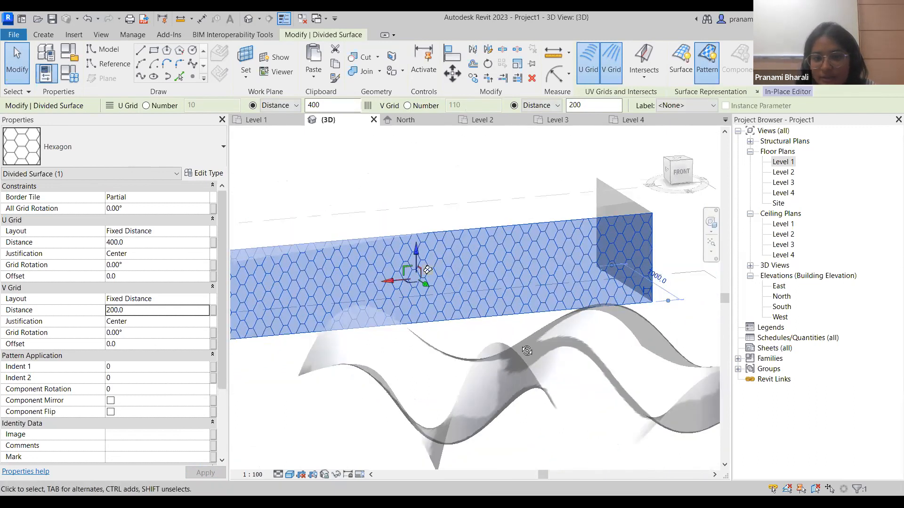
click(491, 362)
shift+middle_drag(512, 285, 512, 276)
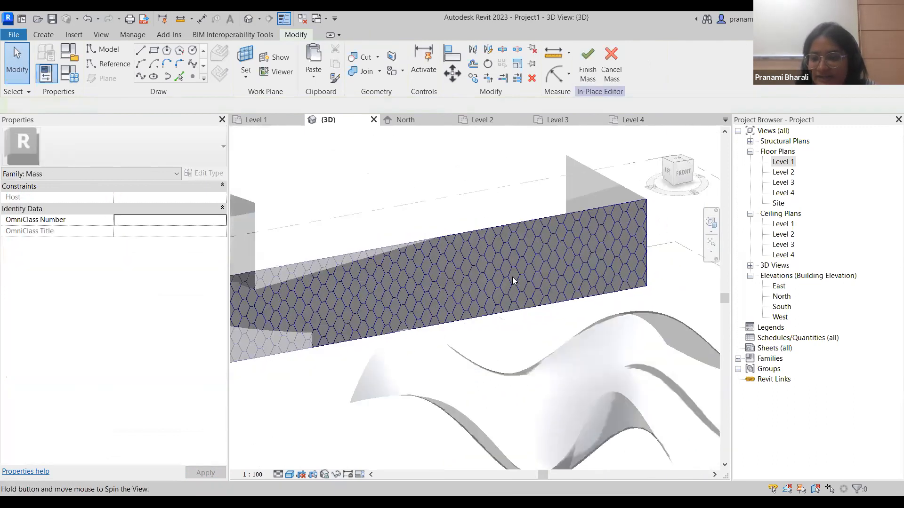
scroll(512, 277, up, 1)
scroll(512, 276, up, 2)
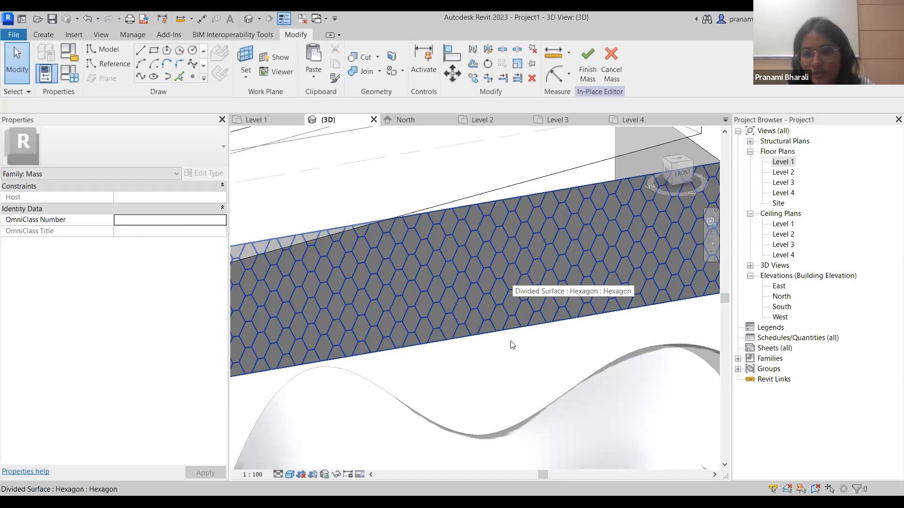
scroll(494, 365, down, 2)
middle_drag(441, 349, 361, 291)
mouse_move(419, 262)
shift+middle_down()
mouse_move(436, 273)
mouse_move(484, 261)
mouse_move(414, 253)
mouse_move(418, 267)
shift+middle_up()
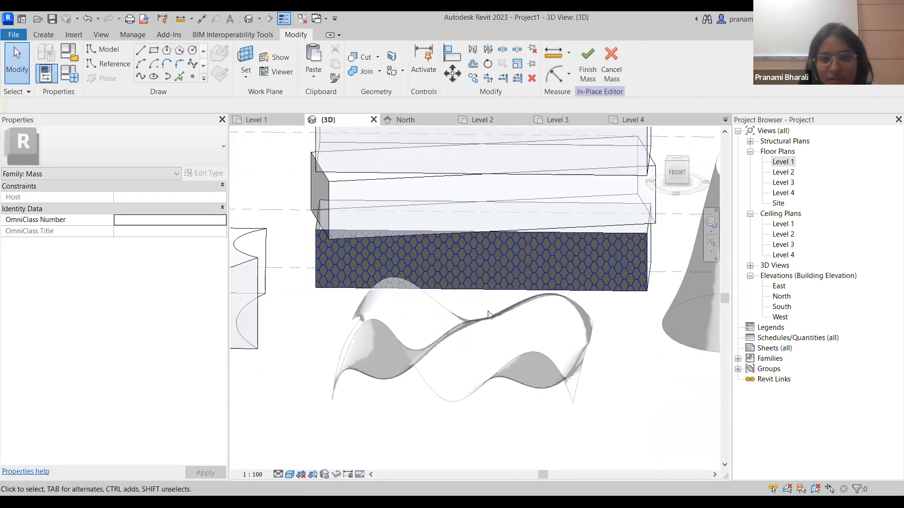
Divide the concave curved face of the separate block beside the stacked boxes with Divide Surface
shift+middle_drag(315, 365, 243, 360)
middle_drag(244, 254, 639, 378)
middle_drag(524, 369, 402, 275)
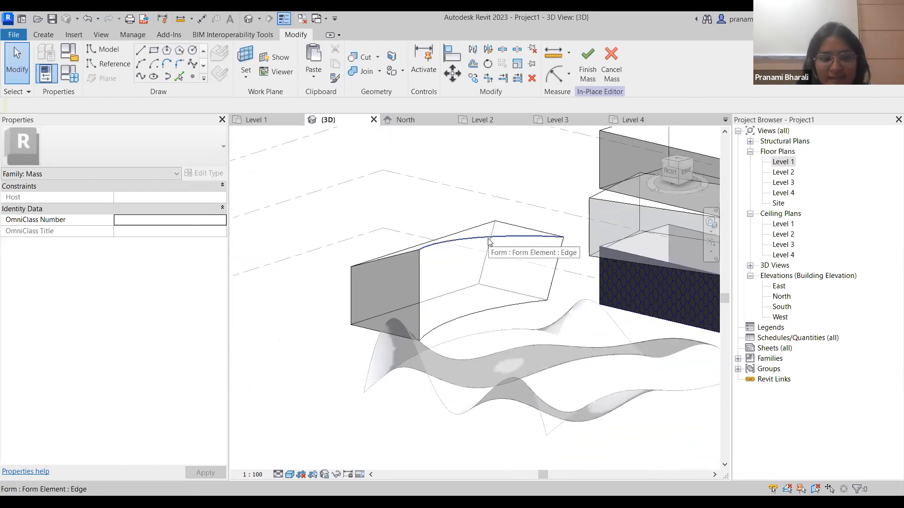
click(489, 256)
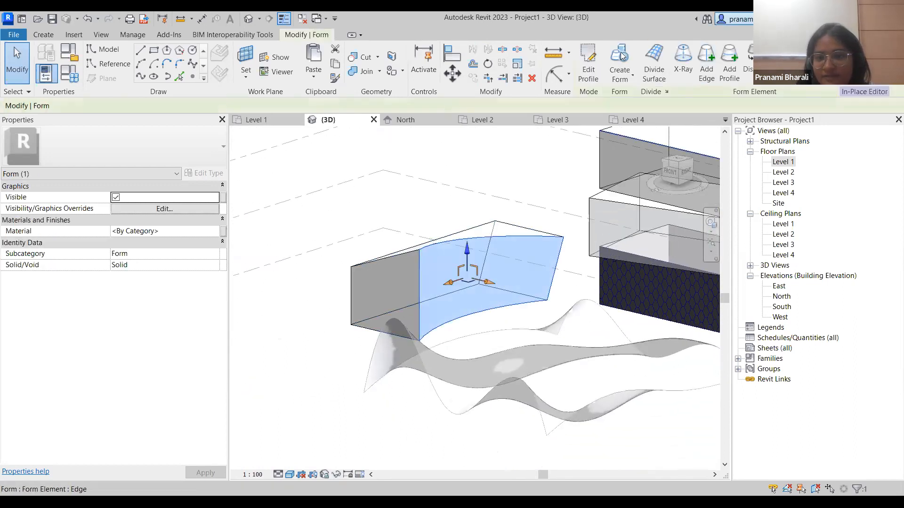
click(652, 61)
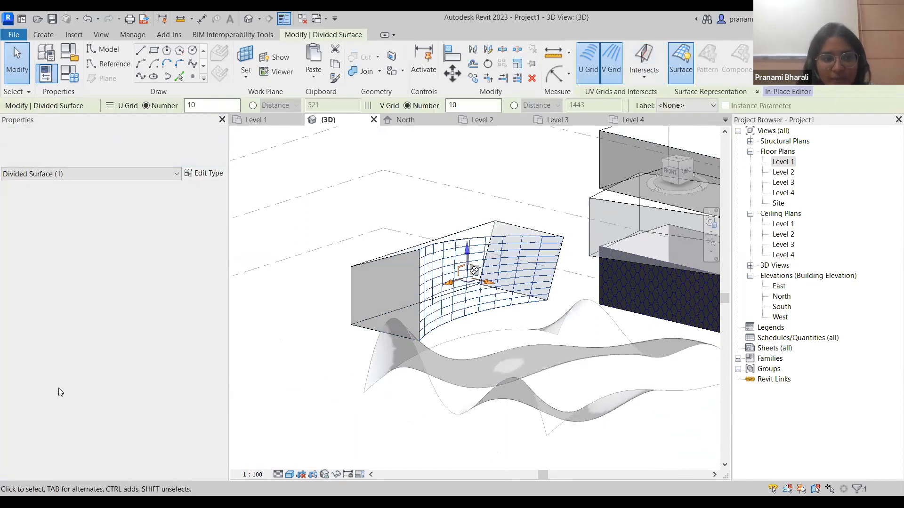
Browse the available pattern types for the divided curved face without choosing one
click(114, 141)
scroll(96, 319, down, 1)
scroll(96, 319, down, 1)
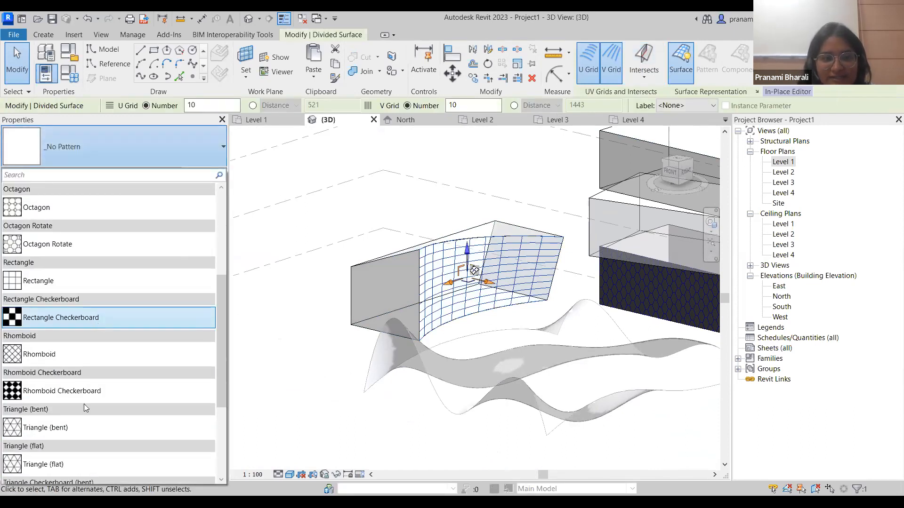
scroll(100, 285, up, 2)
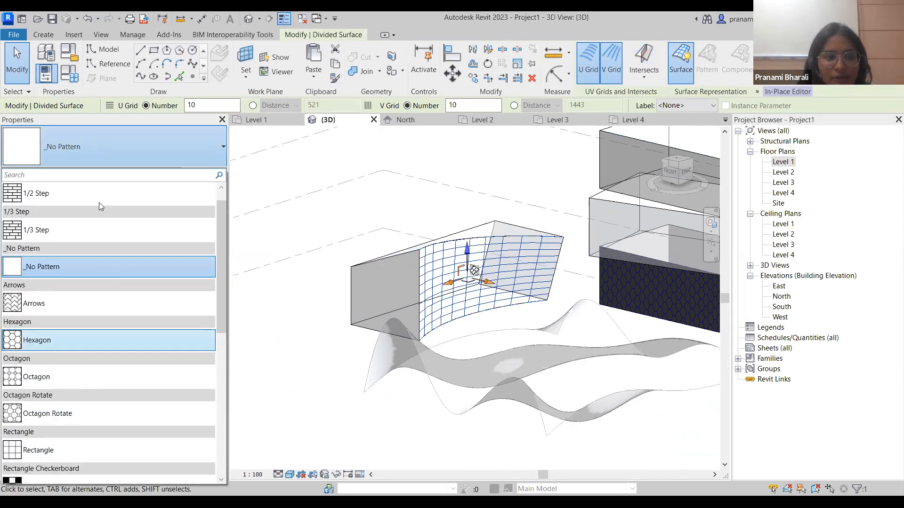
click(299, 351)
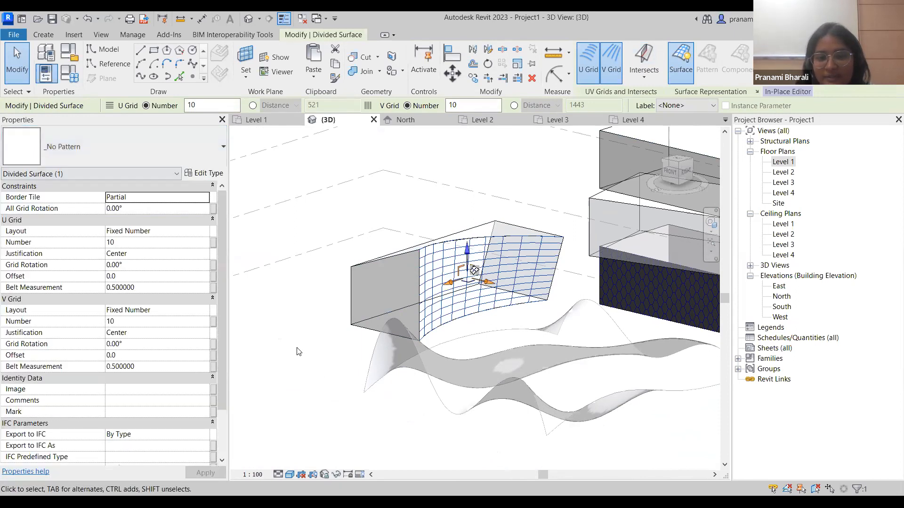
Divide the long front face of the topmost box and apply the Hexagon pattern to it
mouse_move(510, 312)
shift+middle_down()
mouse_move(529, 268)
mouse_move(541, 348)
mouse_move(442, 334)
mouse_move(422, 318)
mouse_move(544, 248)
mouse_move(581, 331)
mouse_move(552, 319)
mouse_move(486, 244)
mouse_move(496, 325)
mouse_move(512, 306)
mouse_move(355, 389)
mouse_move(612, 376)
mouse_move(592, 374)
mouse_move(464, 230)
shift+middle_up()
key(Tab)
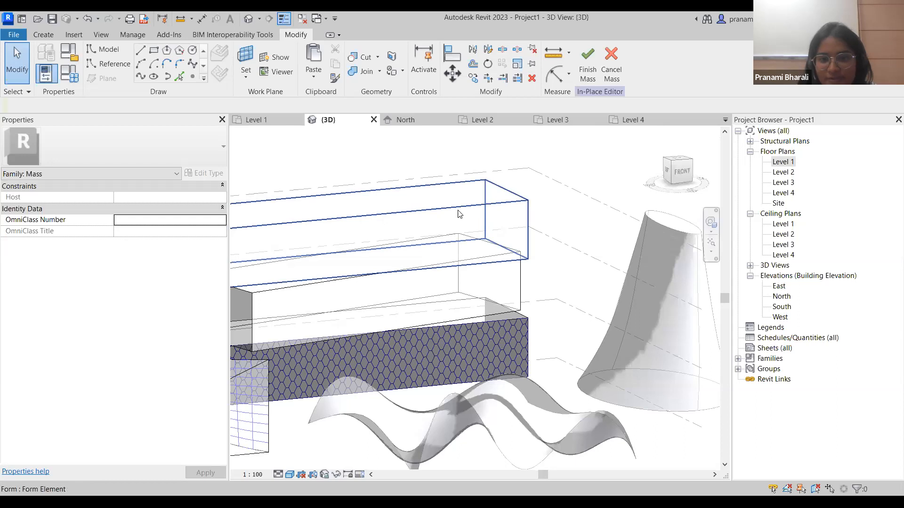
click(460, 214)
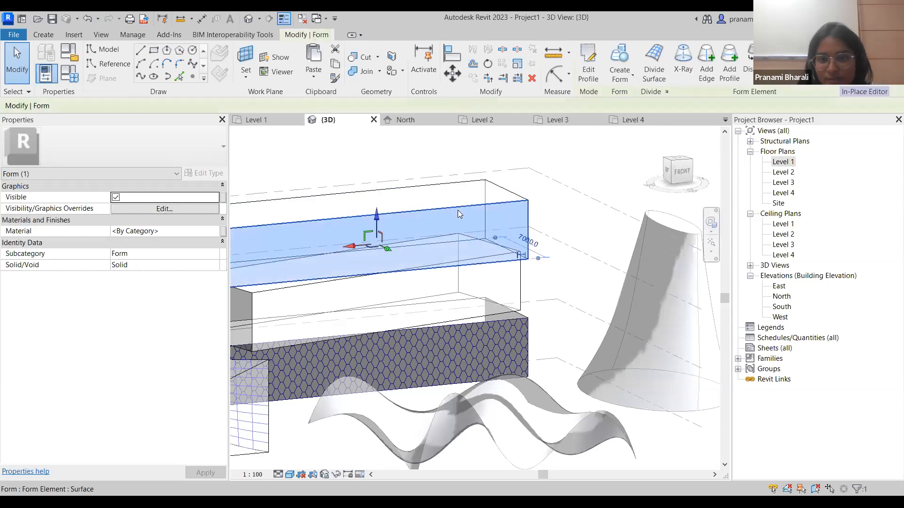
click(653, 69)
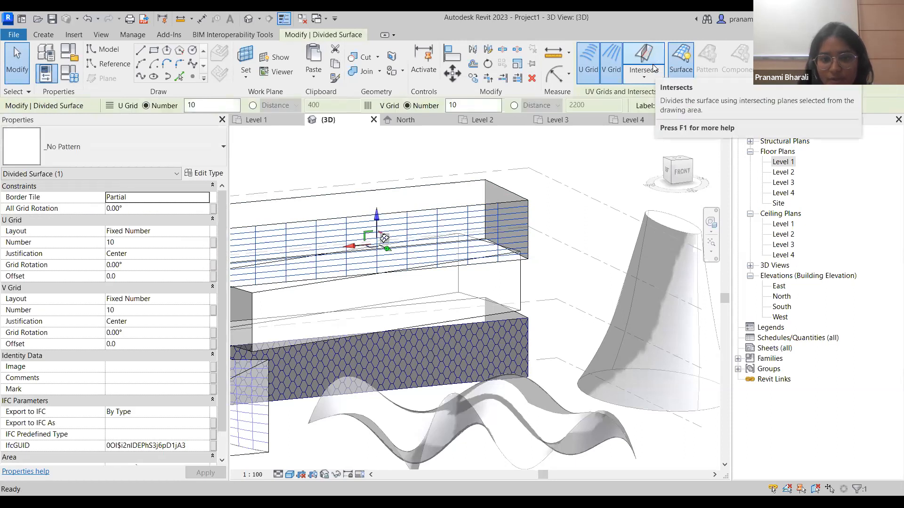
click(103, 161)
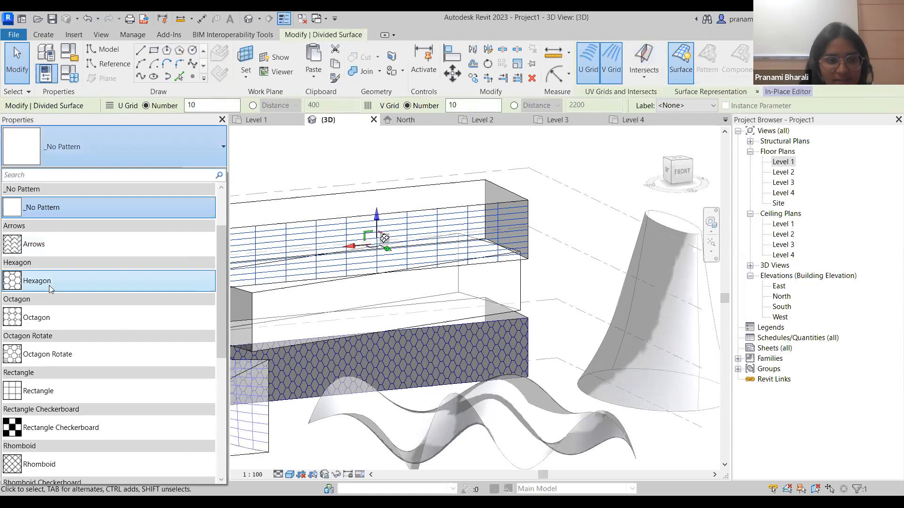
click(49, 283)
Change both the U Grid and V Grid layouts of the topmost box's front surface to Fixed Distance
click(142, 230)
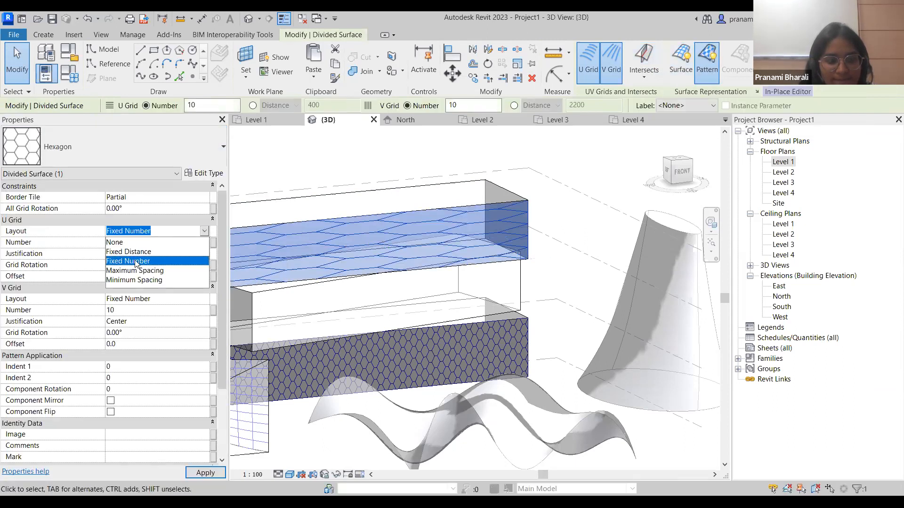
click(140, 252)
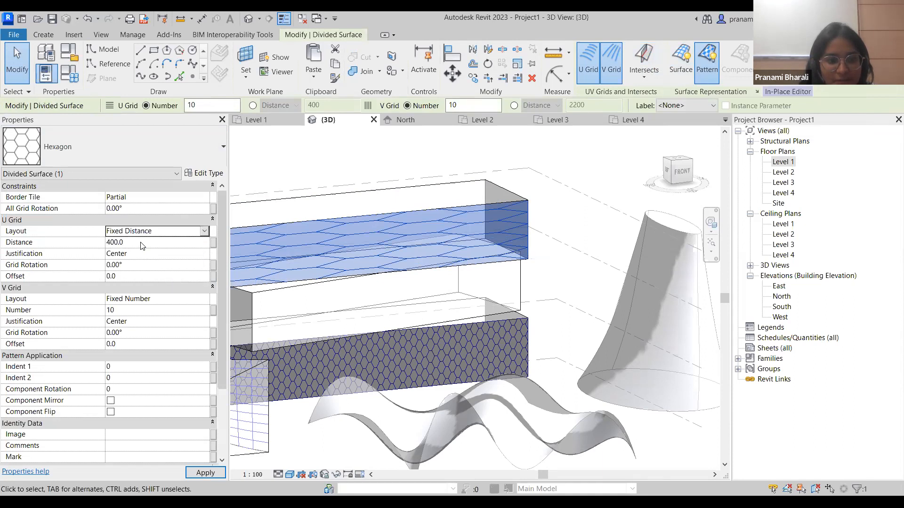
click(141, 298)
click(146, 299)
click(148, 323)
Set the topmost box's hexagon grid distances to 400 for the U Grid and 200 for the V Grid
click(142, 243)
text(3)
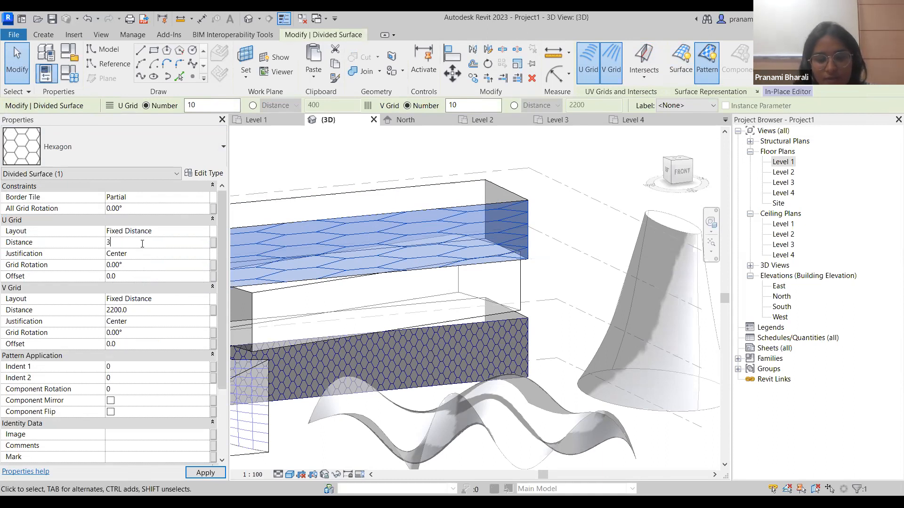
click(142, 312)
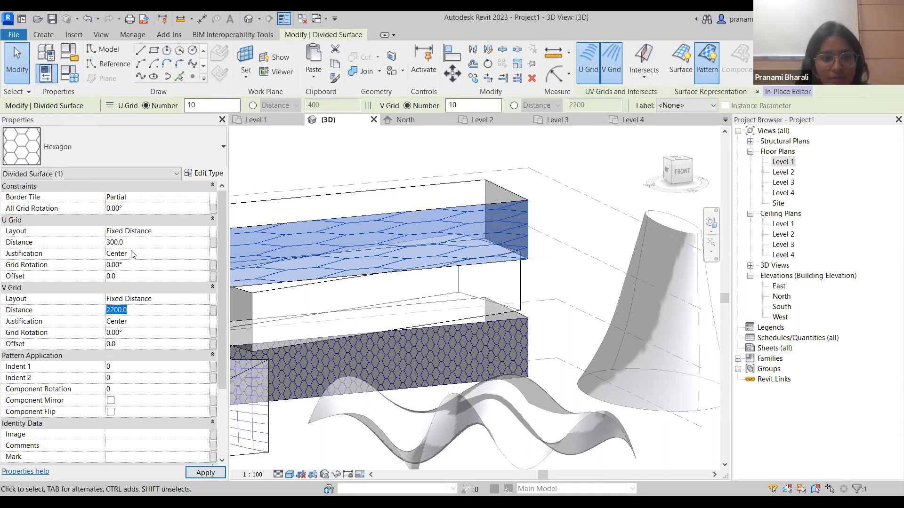
click(141, 242)
text(4)
click(143, 311)
text(200)
click(212, 474)
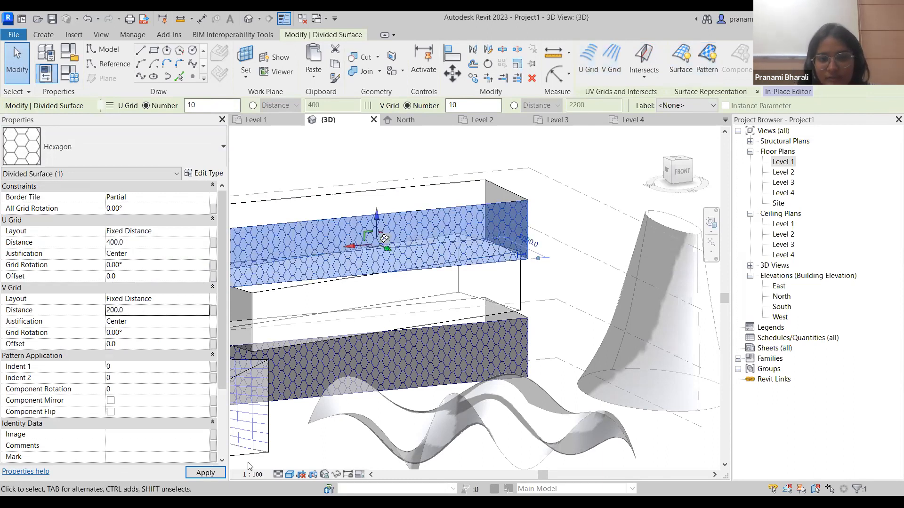
click(569, 288)
Finish the stacked-box mass and open the mass containing the tapered tower and wavy surface for in-place editing
mouse_move(549, 296)
shift+middle_down()
mouse_move(550, 332)
mouse_move(560, 313)
mouse_move(569, 352)
mouse_move(539, 323)
mouse_move(546, 301)
shift+middle_up()
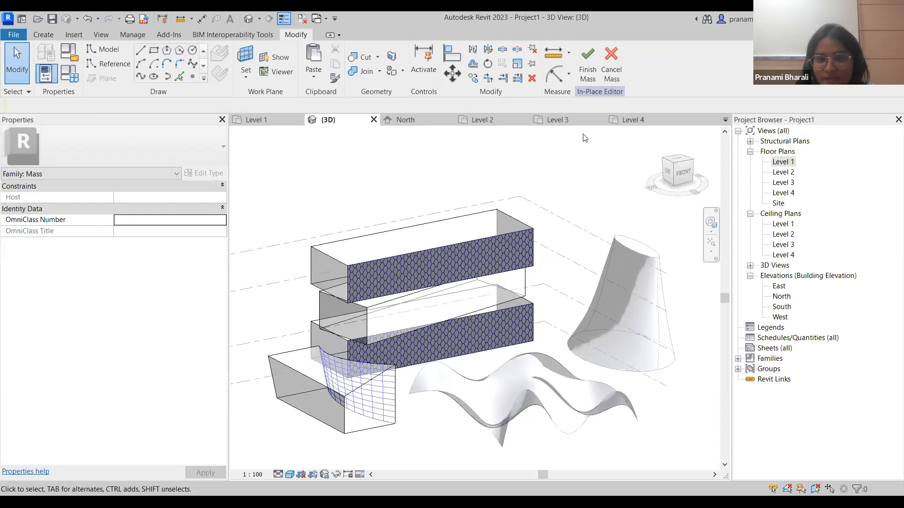
click(583, 74)
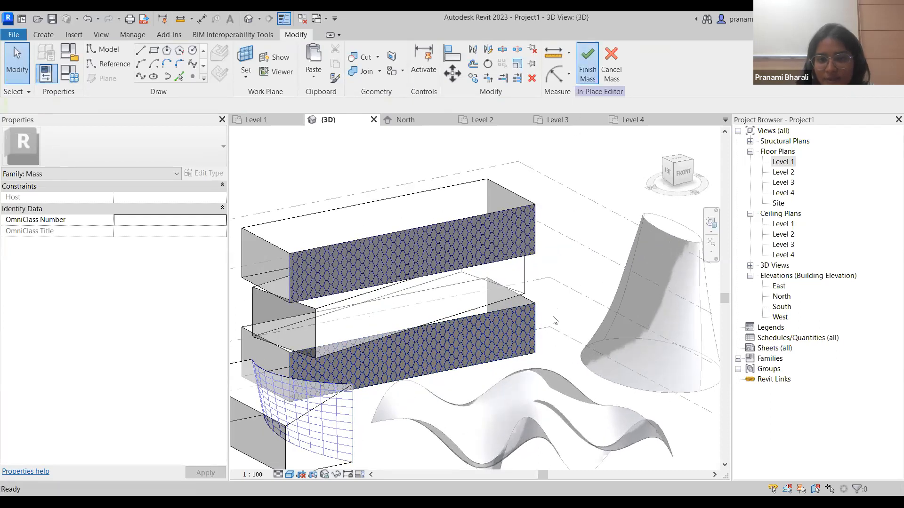
scroll(555, 312, down, 3)
middle_drag(600, 336, 484, 256)
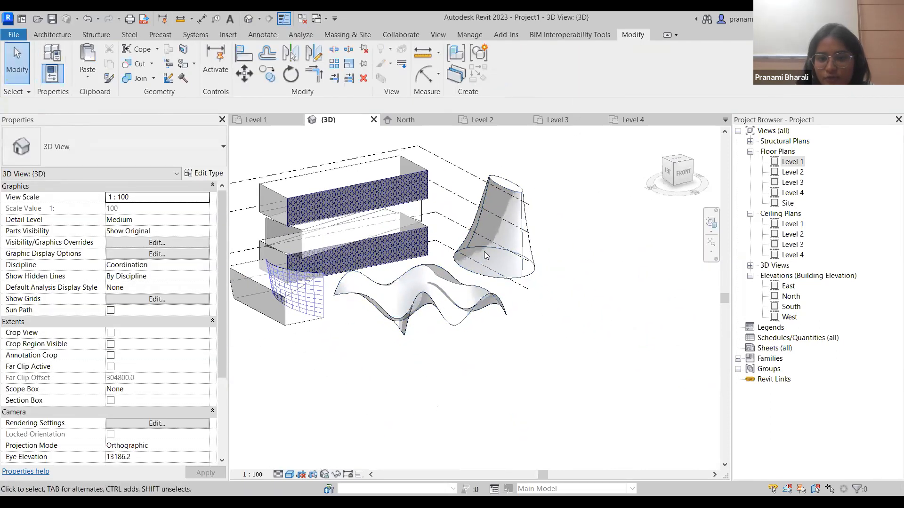
click(484, 256)
click(508, 64)
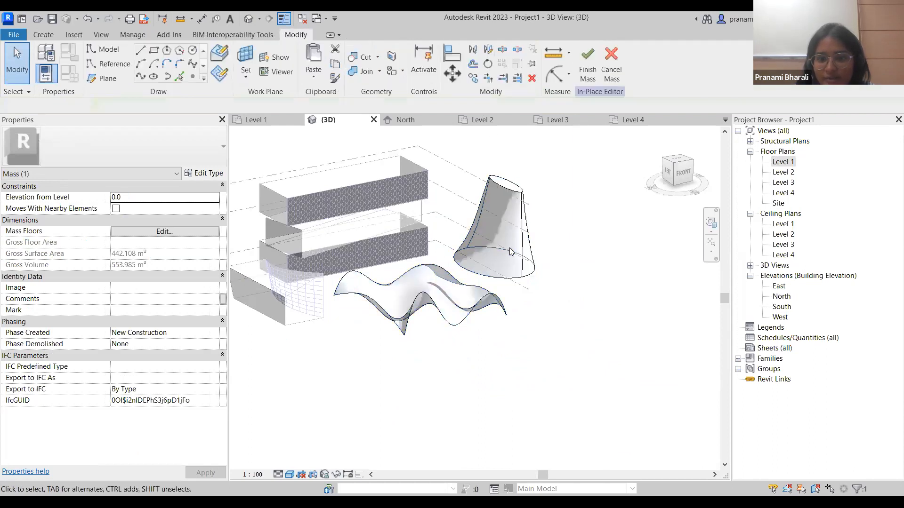
Divide the wavy surface form with Divide Surface
shift+middle_drag(569, 359, 420, 345)
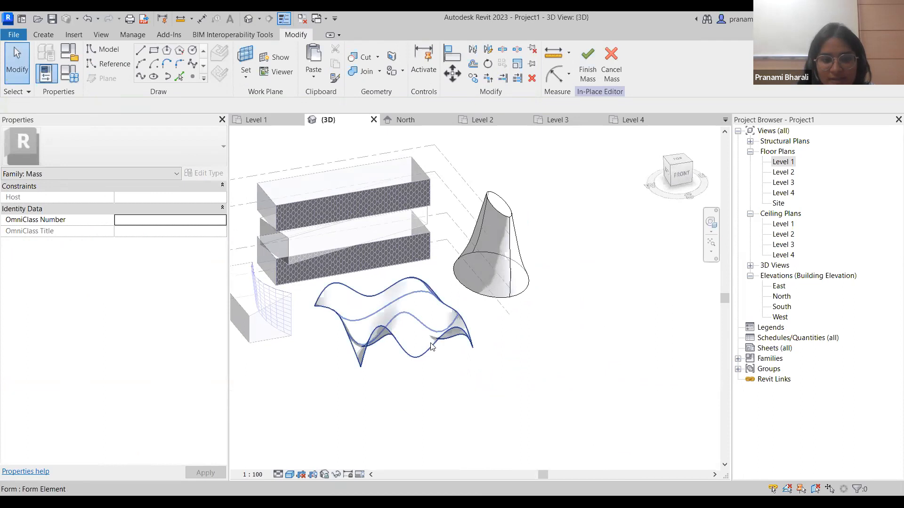
click(431, 346)
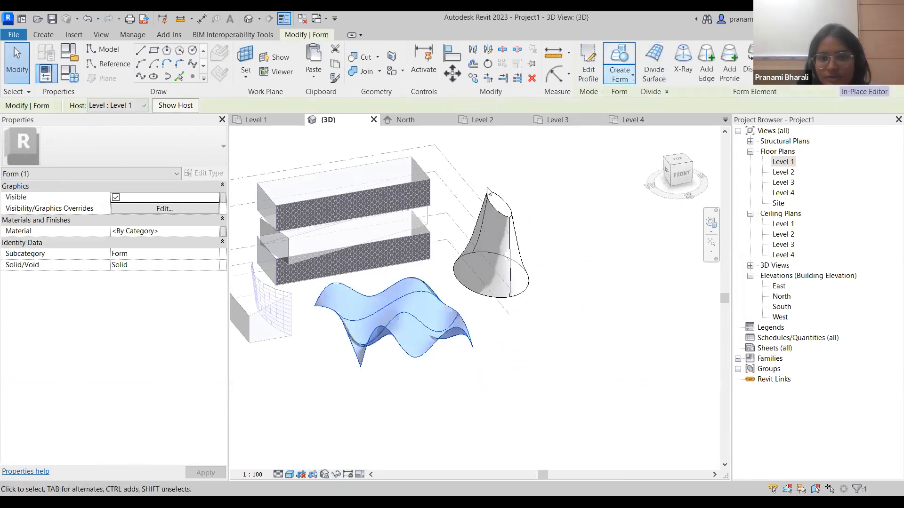
click(654, 66)
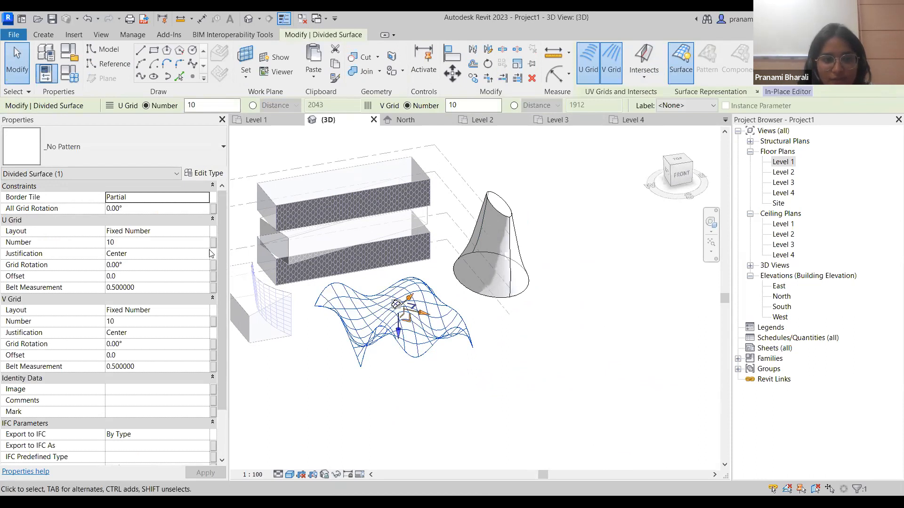
Set both the U Grid and V Grid numbers of the divided wavy surface to 30
click(181, 246)
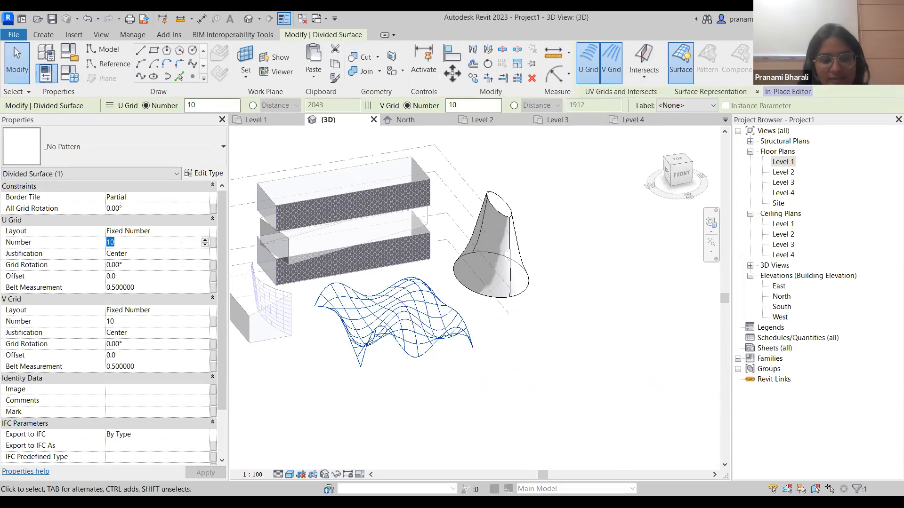
text(30)
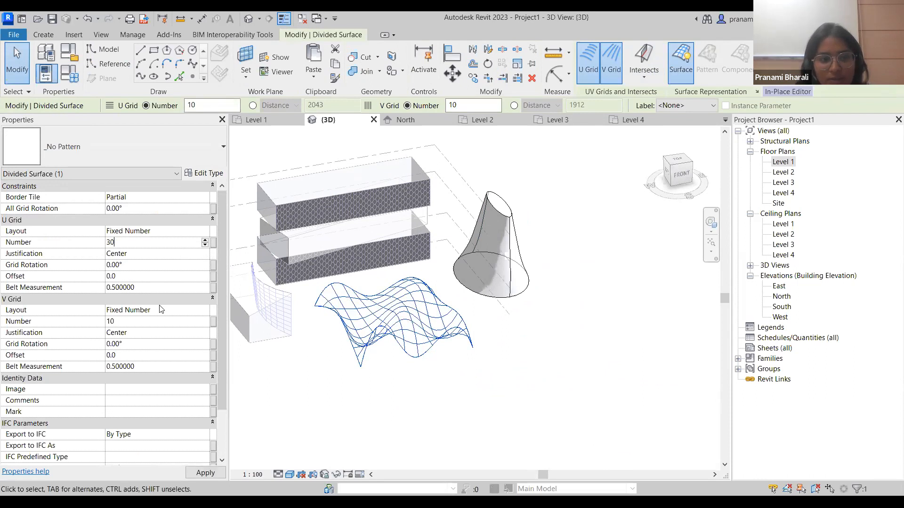
click(151, 318)
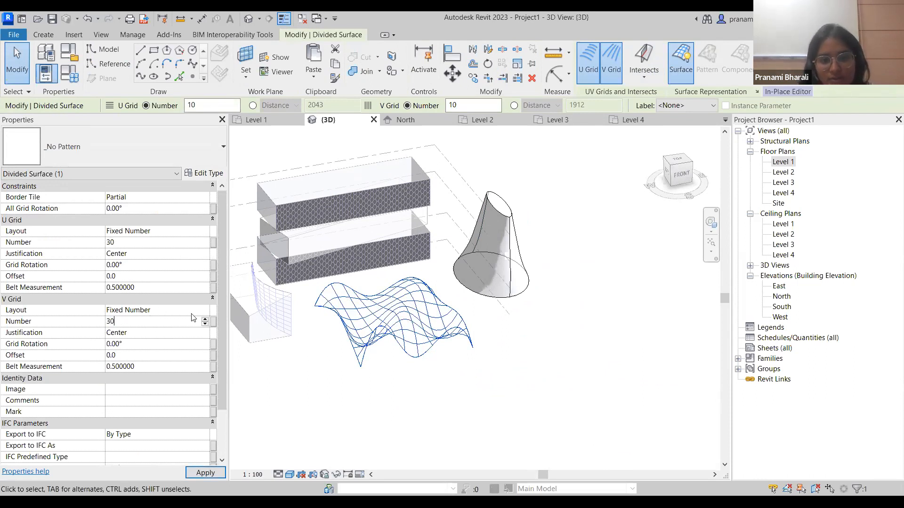
click(382, 343)
scroll(391, 339, up, 5)
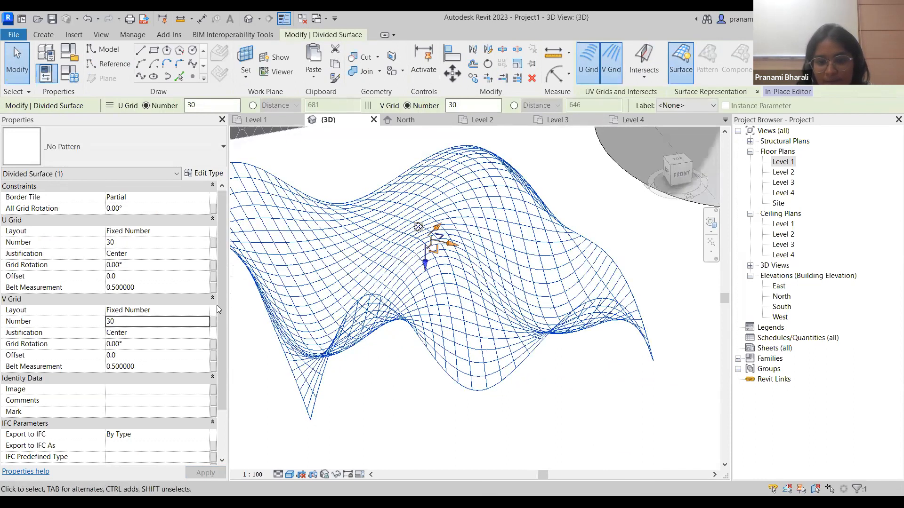
Set the wavy surface's U Grid and V Grid numbers to 23 each
click(153, 242)
text(23)
click(133, 320)
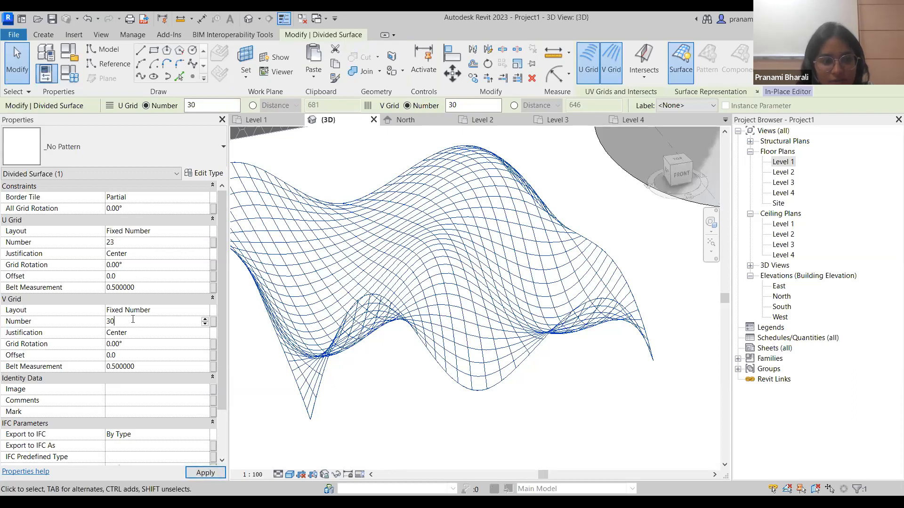
key(Return)
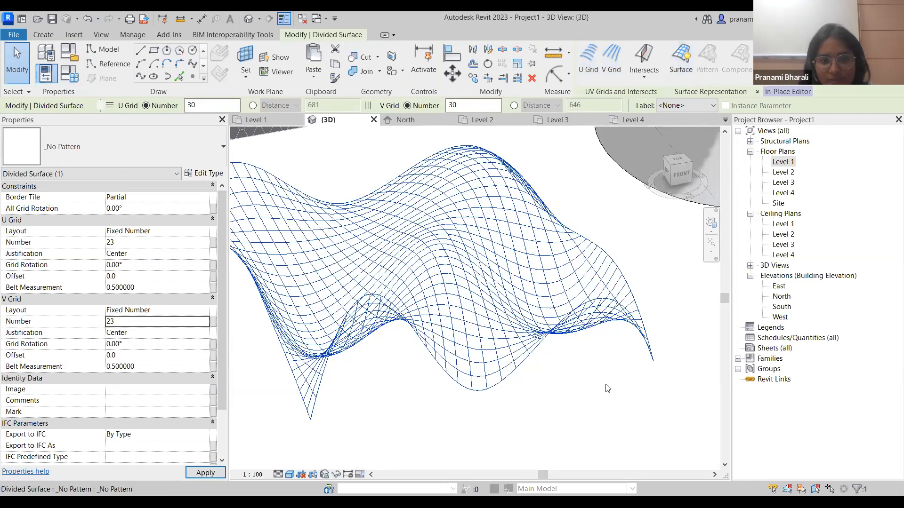
Select the curved side face of the tapered tower form beside the wavy surface
scroll(605, 383, down, 2)
middle_drag(600, 381, 486, 389)
shift+middle_drag(503, 264, 414, 395)
scroll(540, 325, down, 2)
shift+middle_drag(514, 292, 499, 240)
click(498, 240)
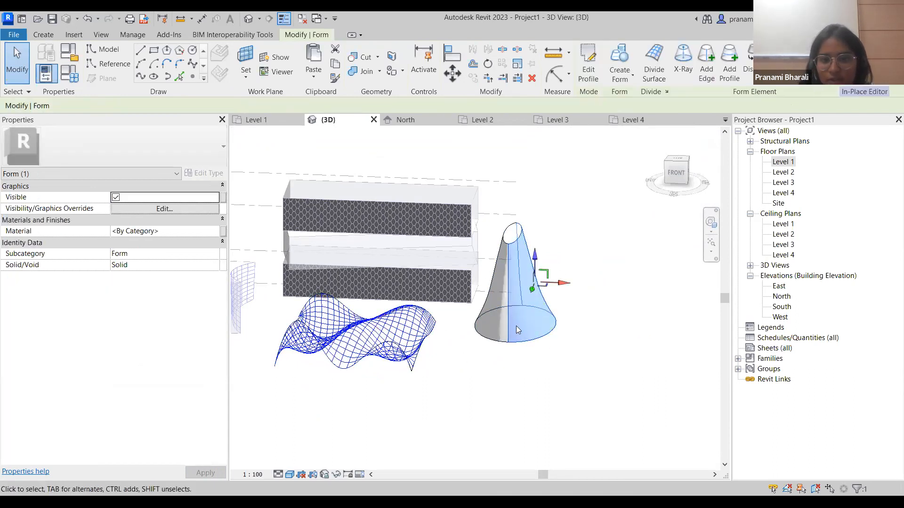
Deselect the cone form and finish the in-place mass
click(520, 369)
scroll(518, 370, down, 3)
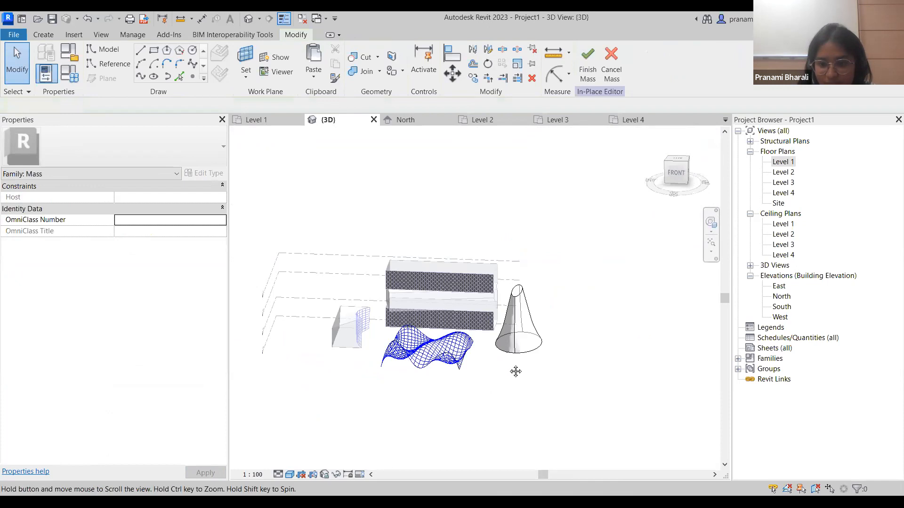
middle_drag(515, 371, 472, 316)
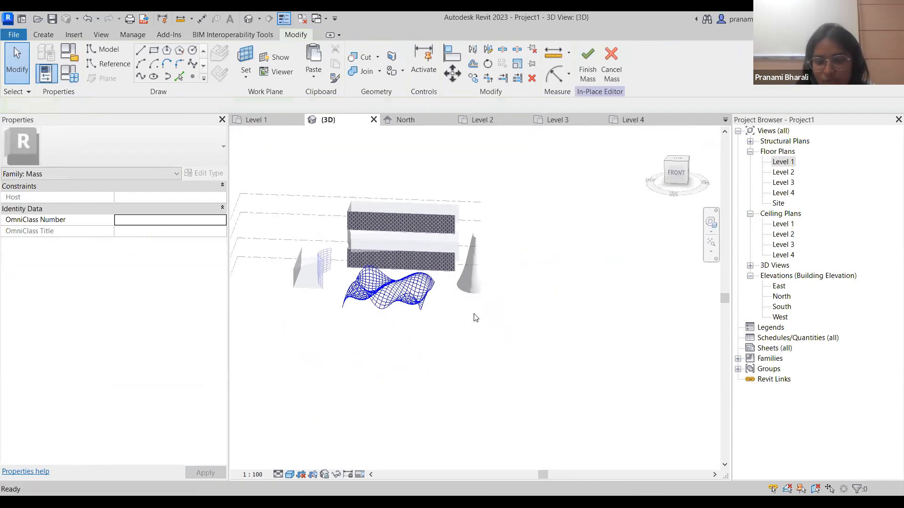
click(587, 62)
Reopen the mass with the hexagon-patterned faces for in-place editing and inspect its lower divided surface up close
shift+middle_drag(379, 298, 394, 390)
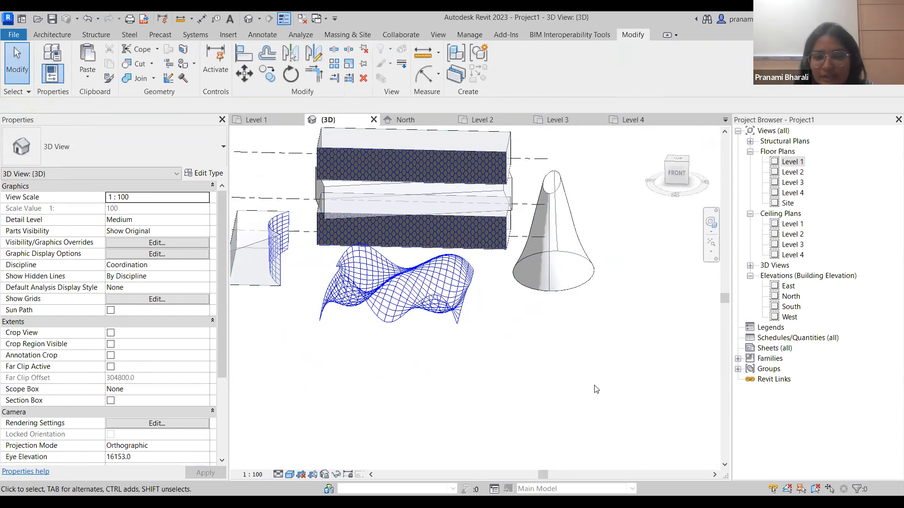
middle_drag(552, 382, 599, 470)
scroll(444, 325, up, 4)
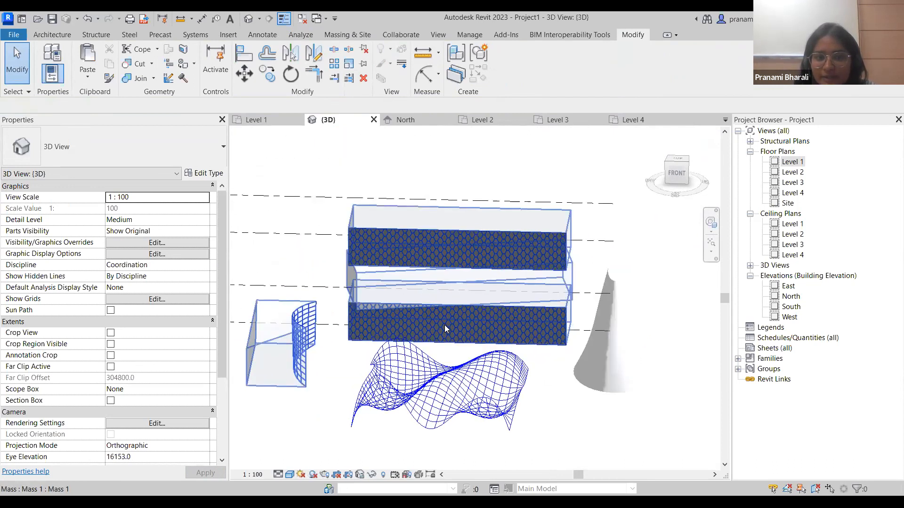
scroll(428, 326, up, 2)
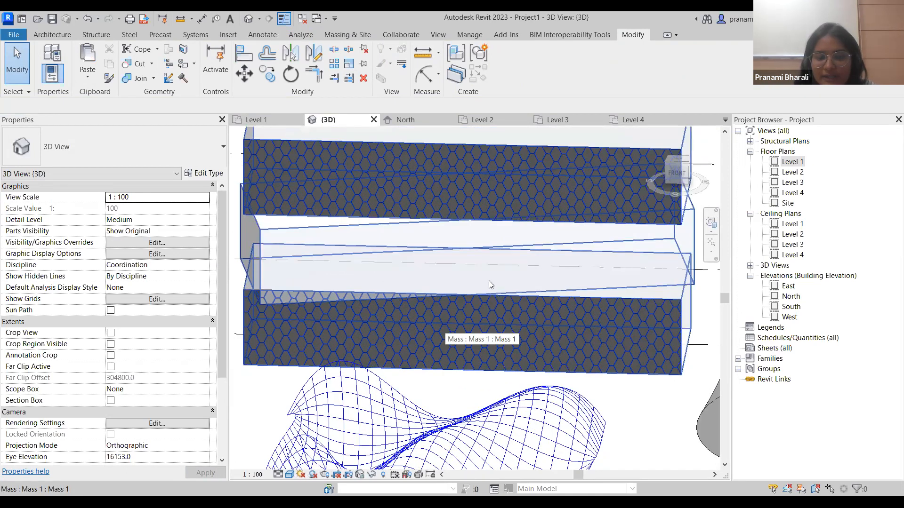
scroll(424, 327, down, 1)
scroll(404, 301, down, 1)
middle_drag(405, 303, 422, 318)
scroll(426, 301, down, 3)
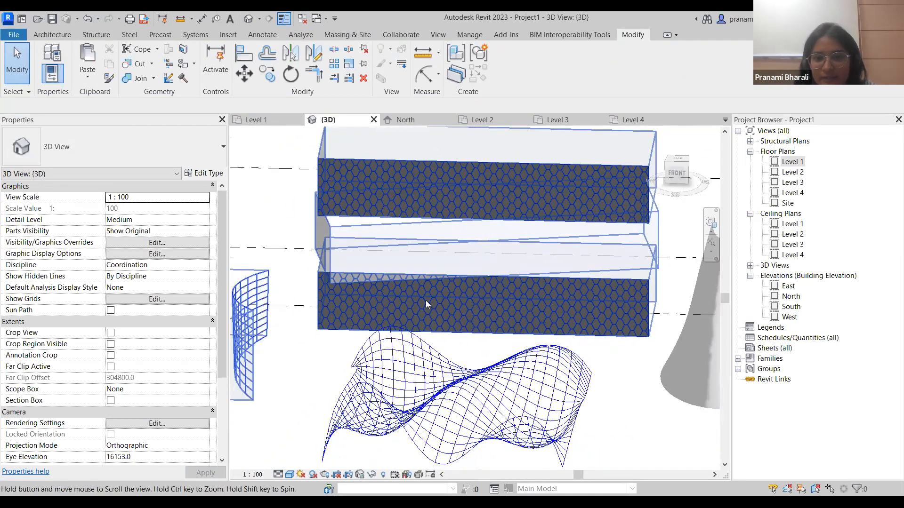
click(469, 297)
click(509, 65)
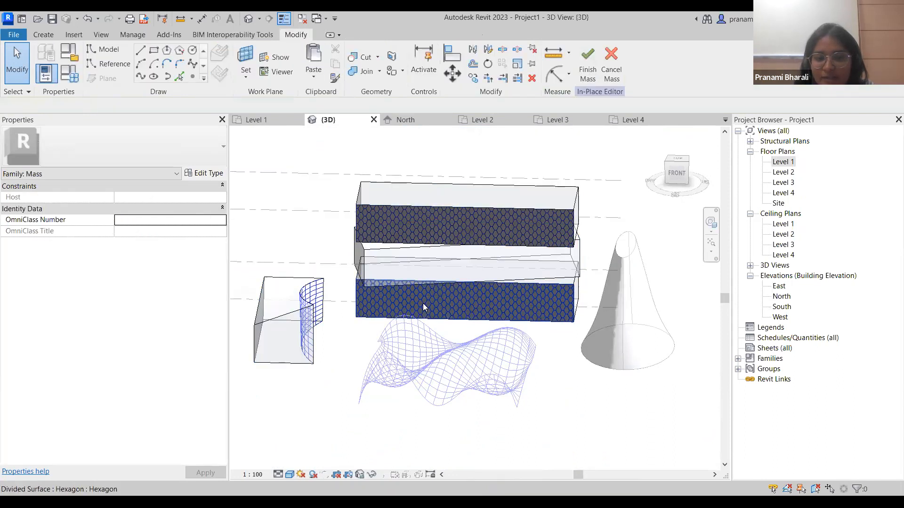
scroll(422, 303, up, 5)
scroll(414, 282, up, 4)
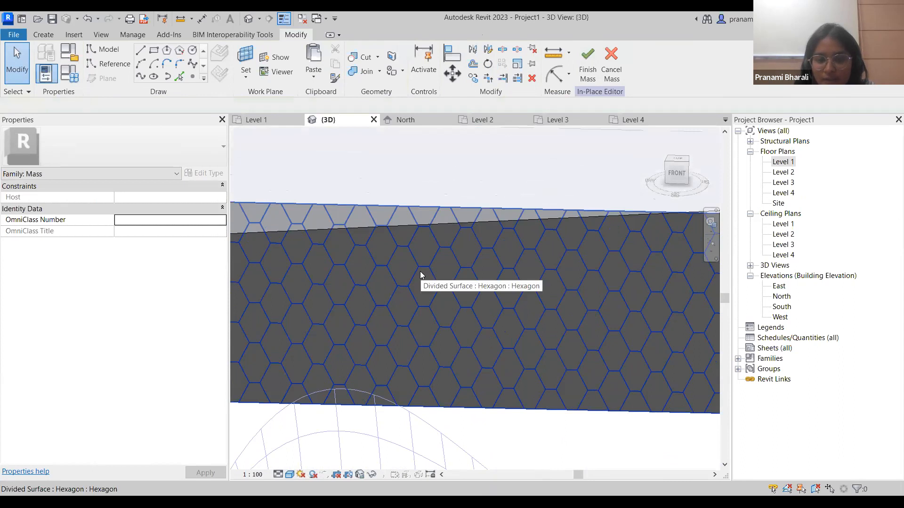
scroll(416, 283, down, 2)
scroll(398, 285, down, 2)
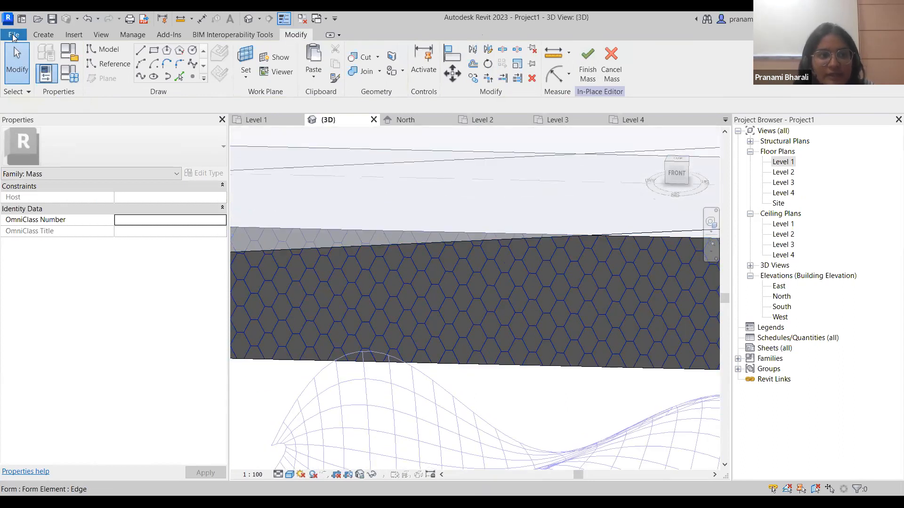
Create a new family from the English template Metric Curtain Panel Pattern Based
click(14, 36)
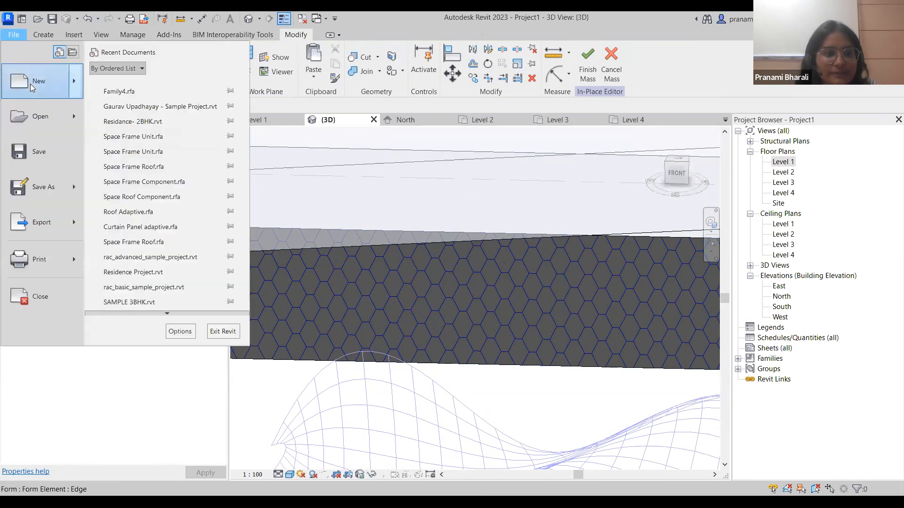
mouse_move(30, 83)
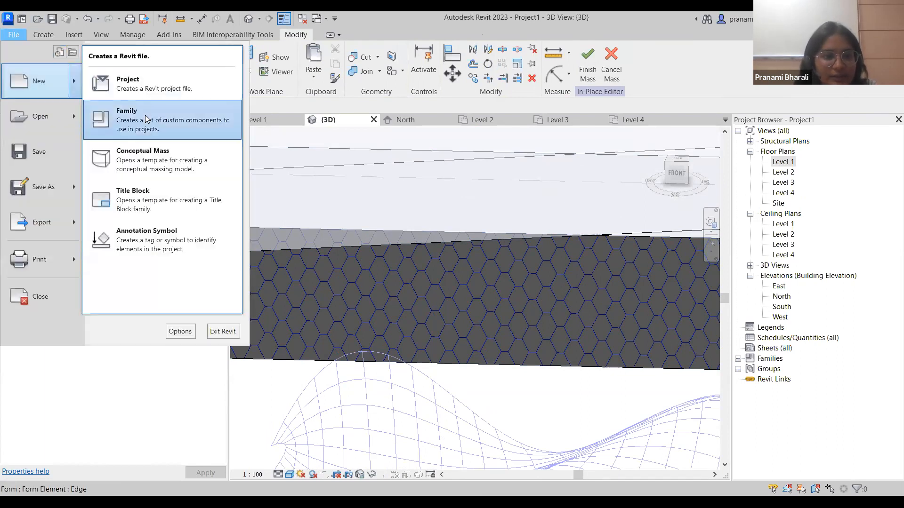
click(201, 134)
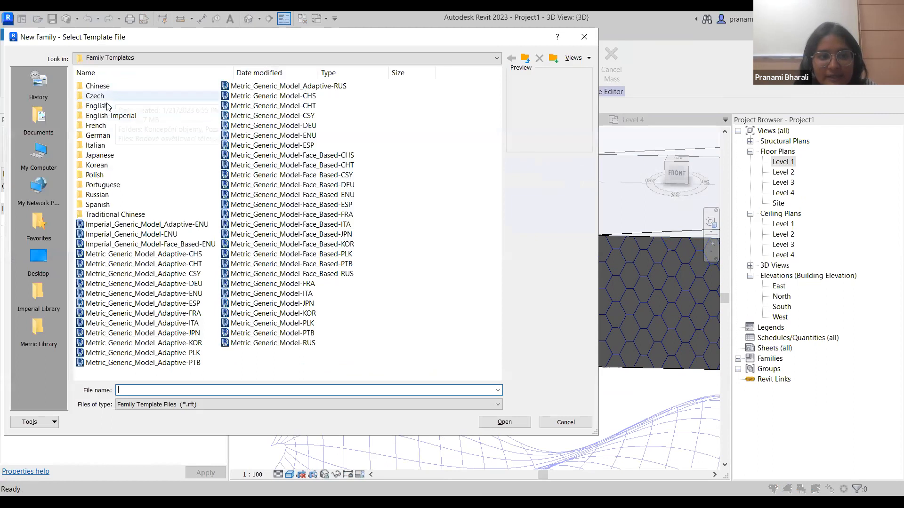
double_click(106, 107)
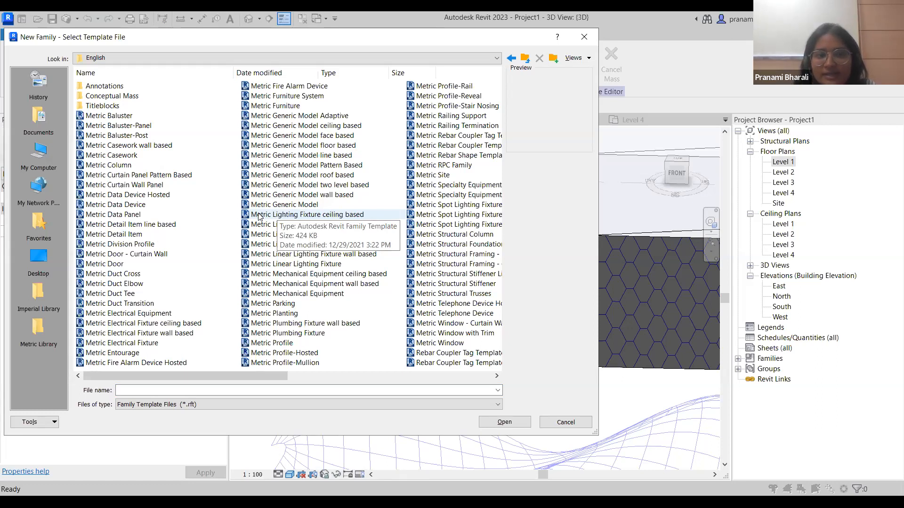
click(174, 176)
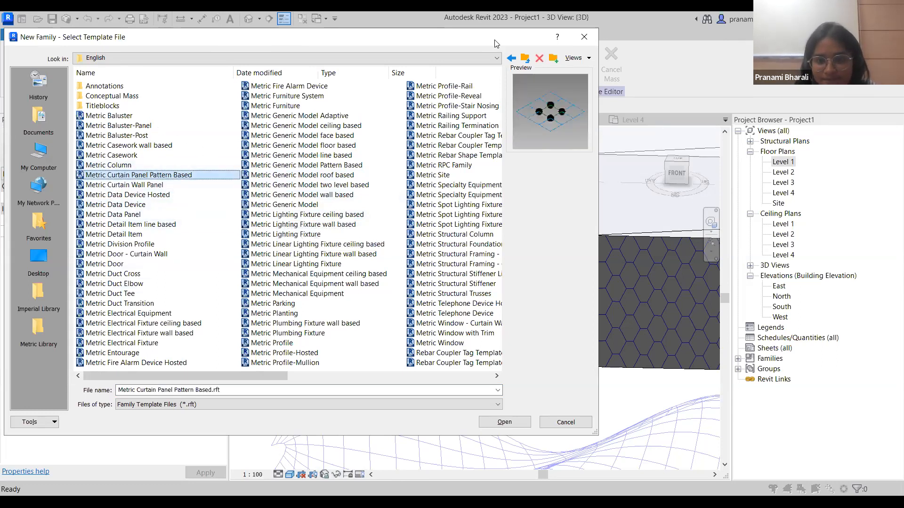
drag(486, 37, 489, 21)
click(507, 405)
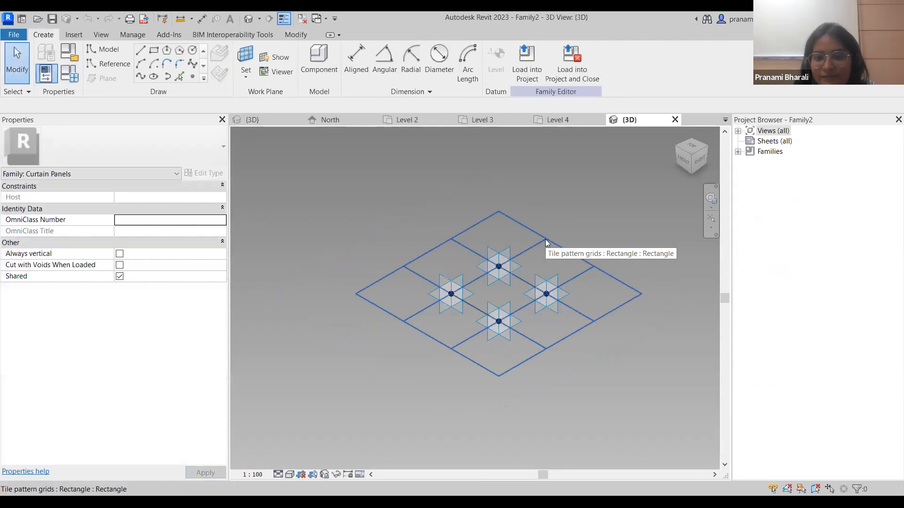
Change the tile pattern grid's type to Hexagon
click(546, 242)
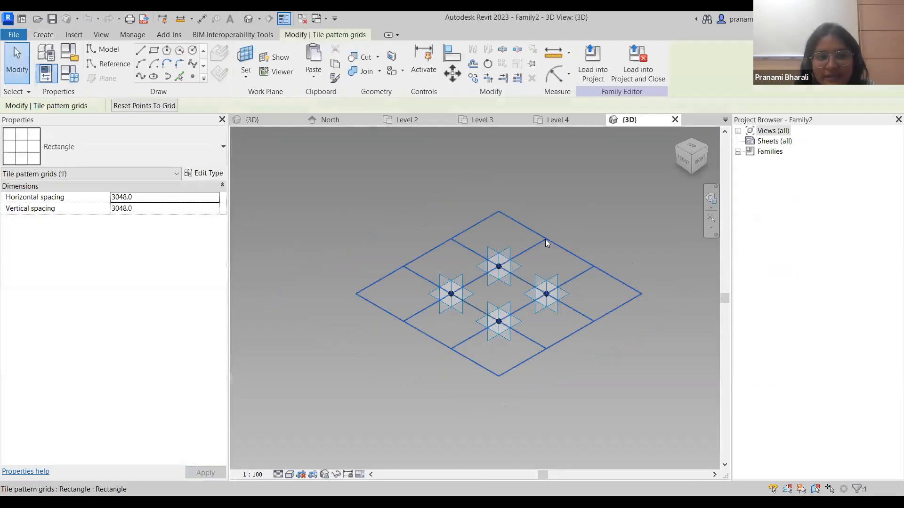
click(79, 160)
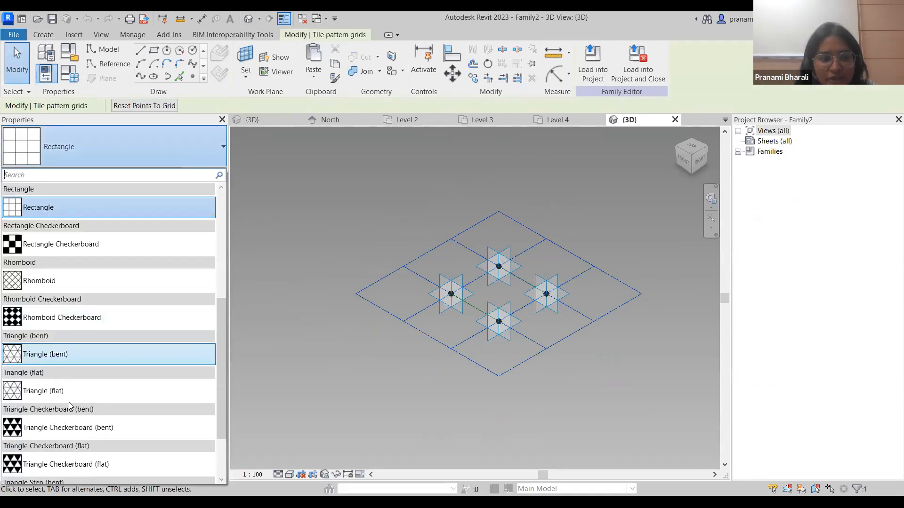
scroll(69, 353, up, 3)
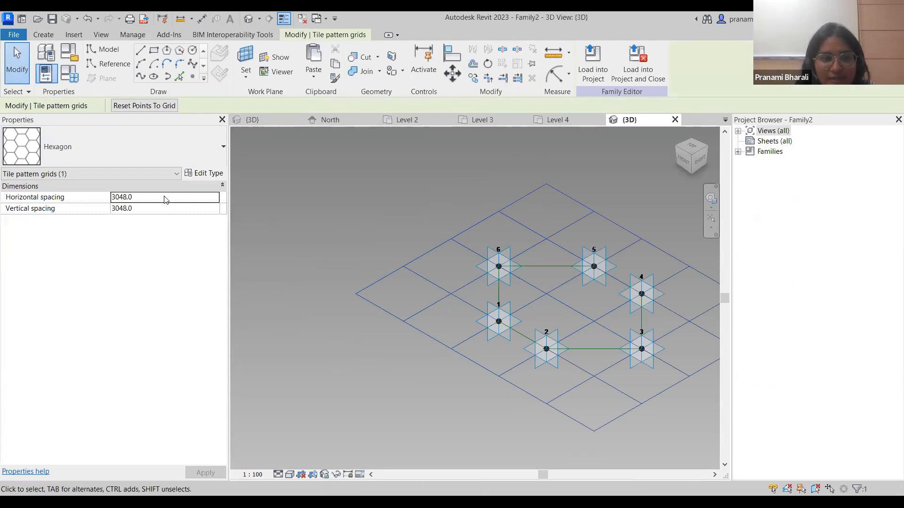
Set the hexagon tile pattern grid's horizontal spacing to 200 and vertical spacing to 400
click(164, 197)
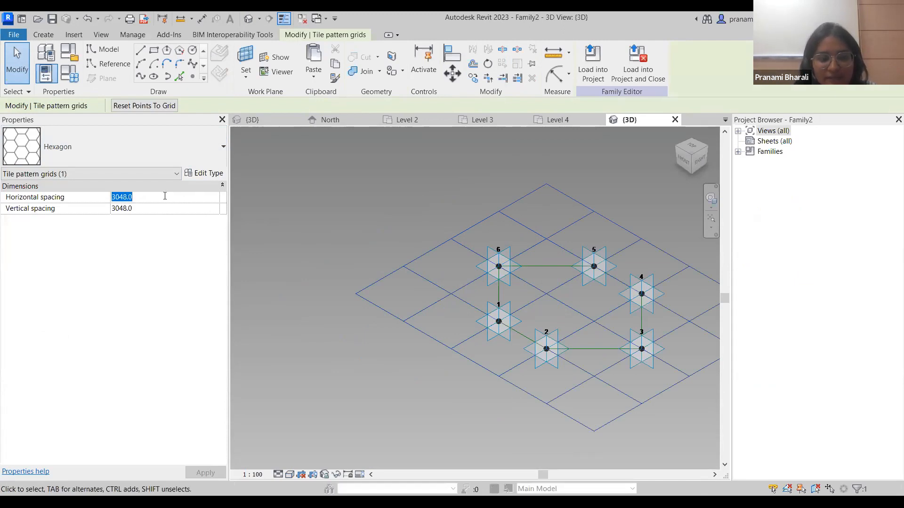
text(2)
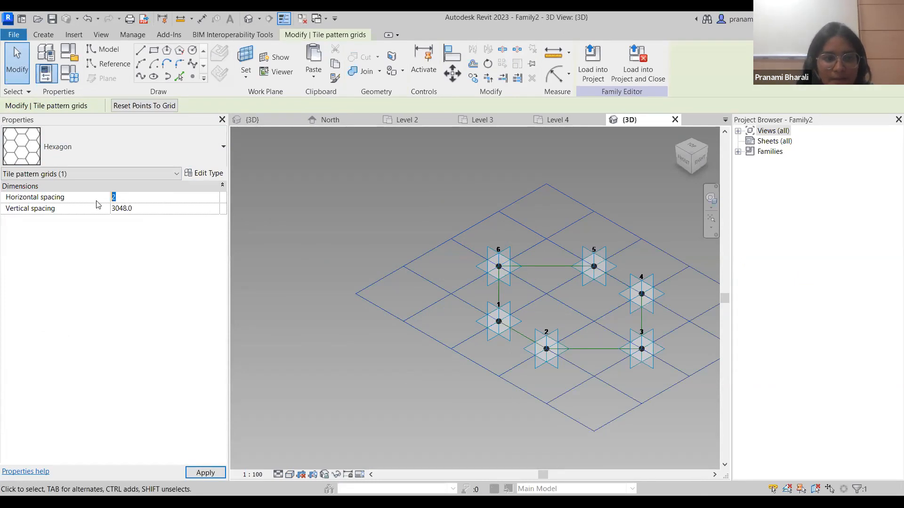
click(149, 208)
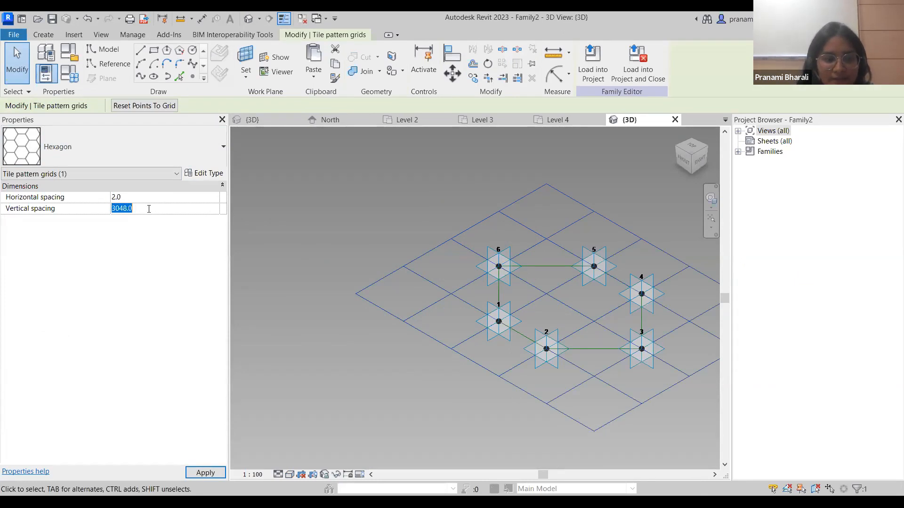
text(400)
click(141, 199)
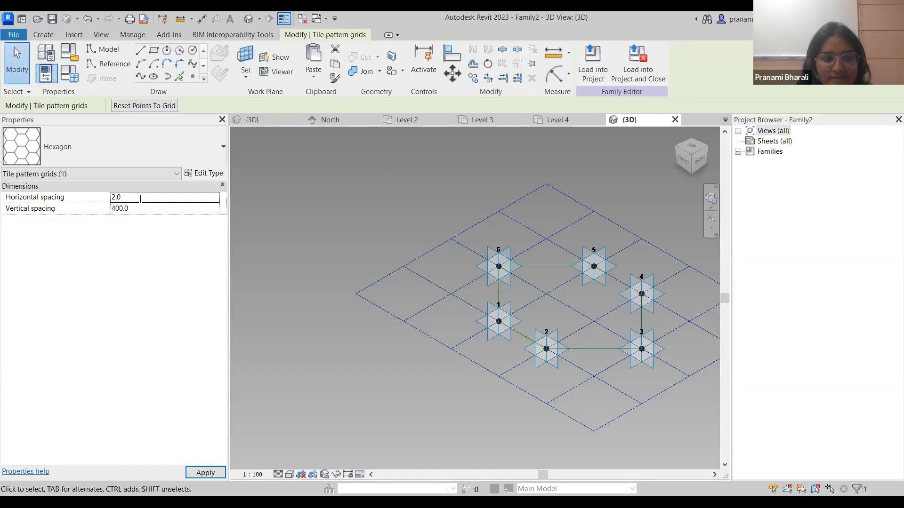
text(200)
key(Return)
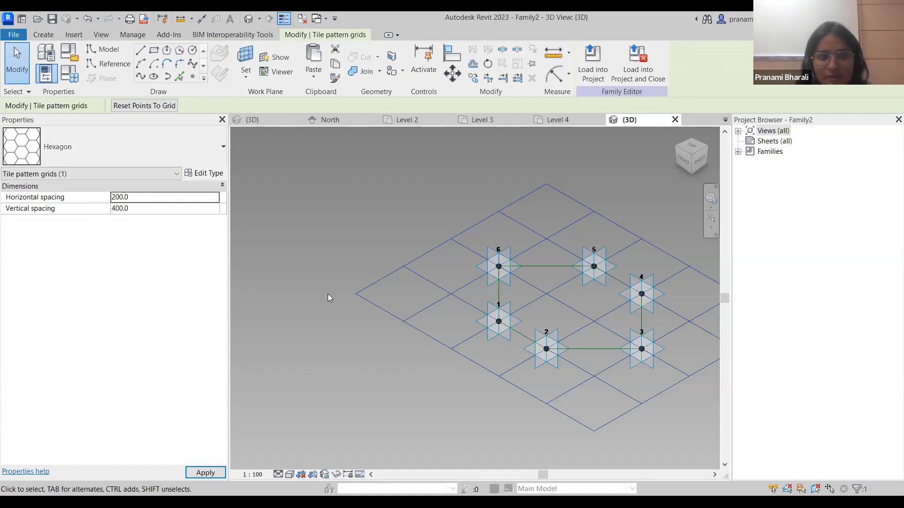
Examine the hexagon's six adaptive points and the reference lines connecting them
scroll(377, 292, up, 6)
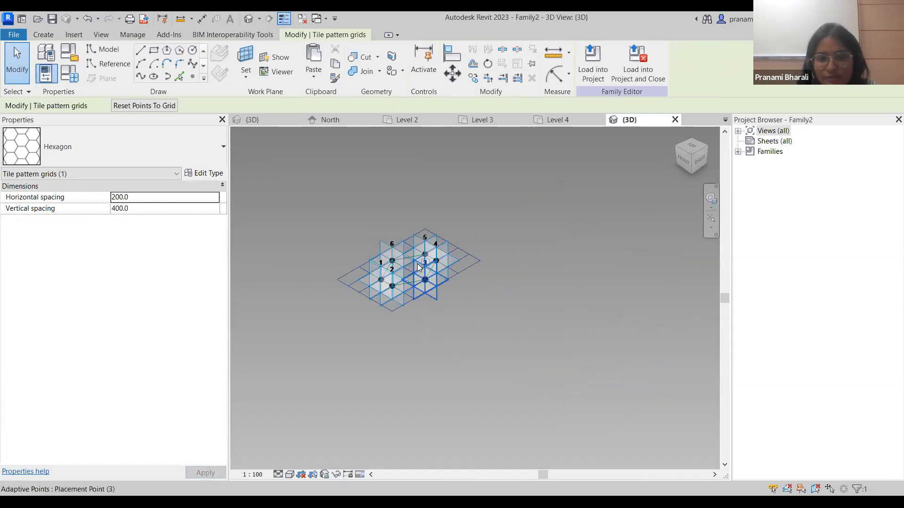
scroll(408, 280, up, 5)
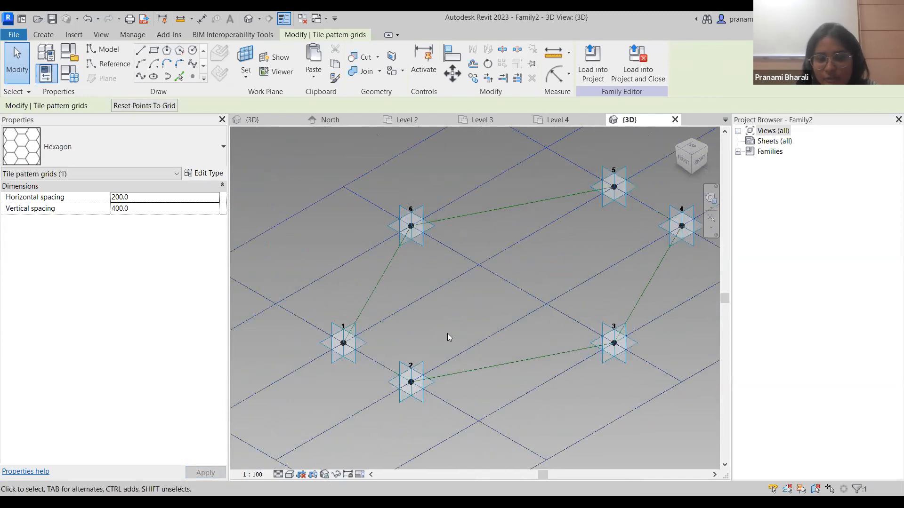
scroll(380, 188, up, 3)
middle_drag(431, 259, 388, 272)
scroll(387, 272, down, 1)
scroll(370, 246, down, 3)
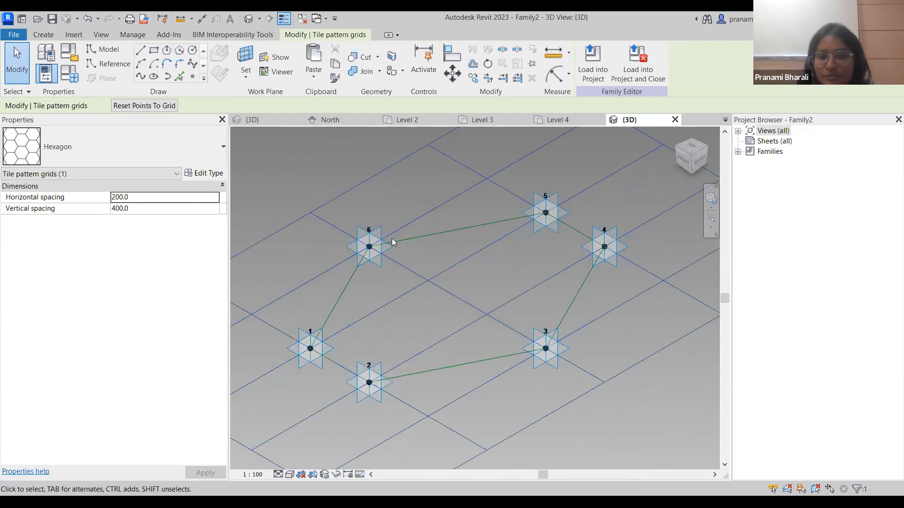
scroll(528, 260, down, 2)
middle_drag(528, 260, 584, 211)
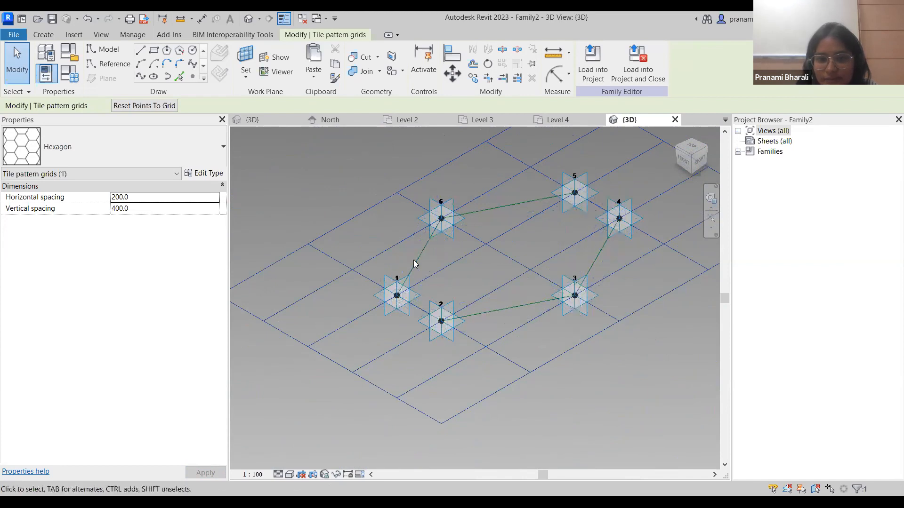
scroll(413, 261, up, 2)
scroll(417, 274, up, 1)
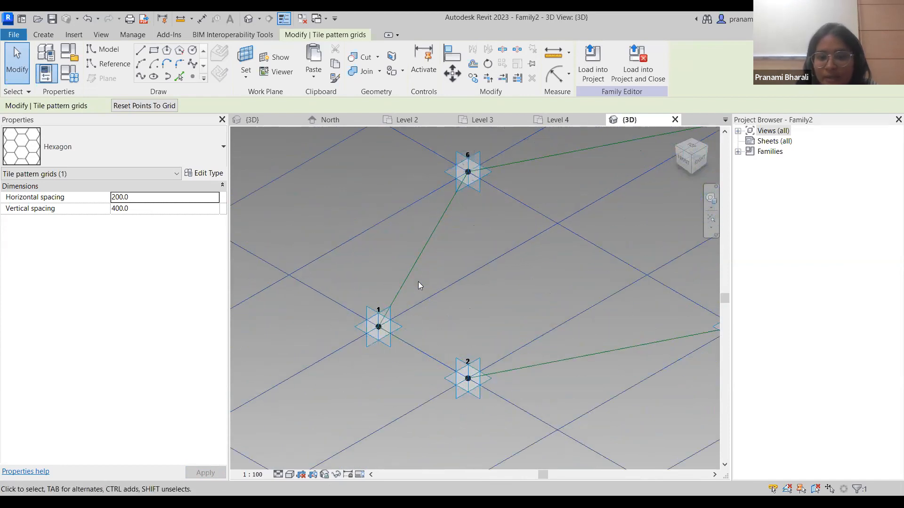
scroll(426, 262, down, 2)
middle_drag(476, 272, 407, 282)
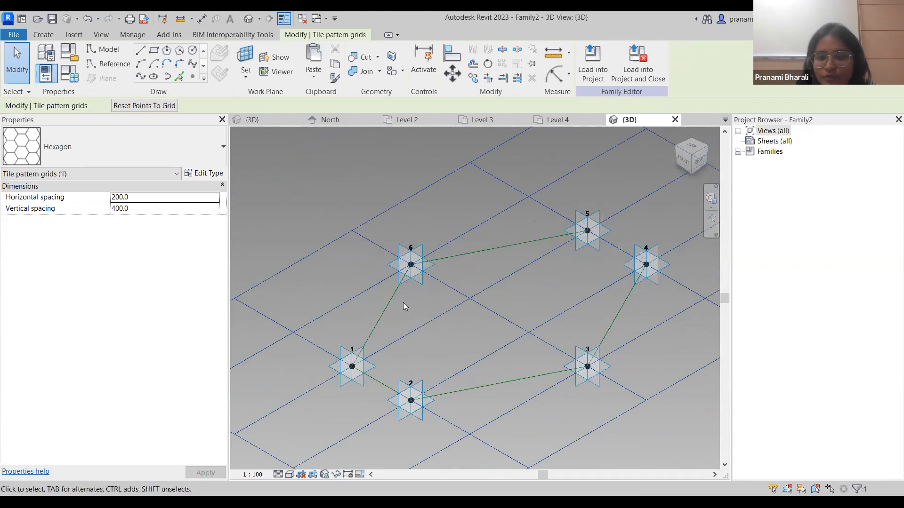
scroll(384, 310, up, 3)
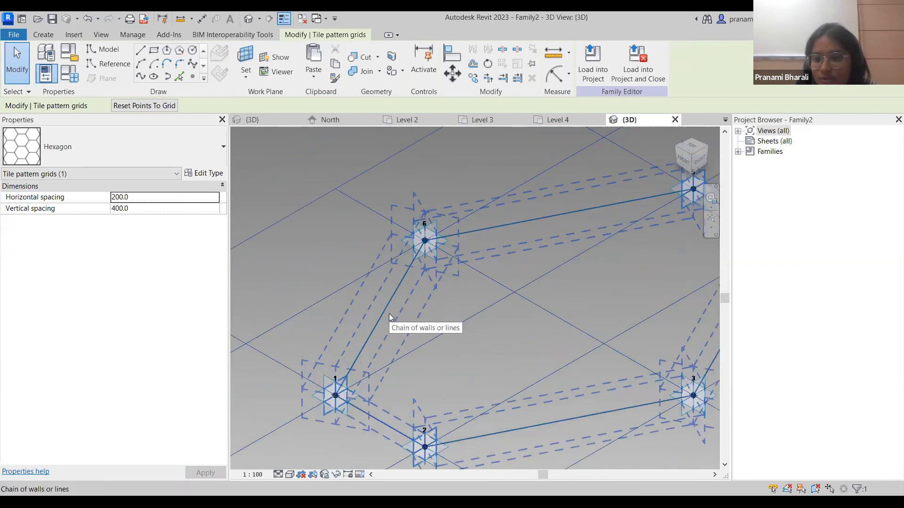
Place a trial reference point on the reference line between points 1 and 6, and remove it
click(192, 78)
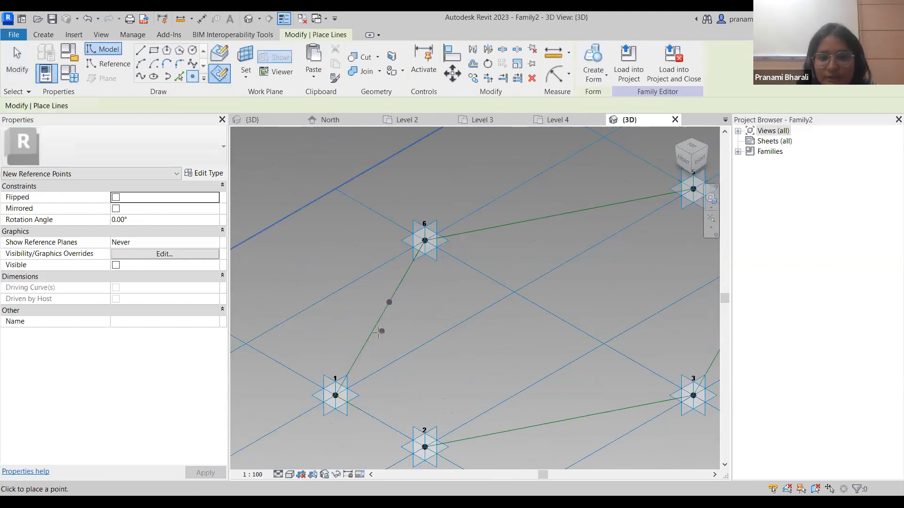
scroll(396, 316, up, 2)
key(Escape)
key(Escape)
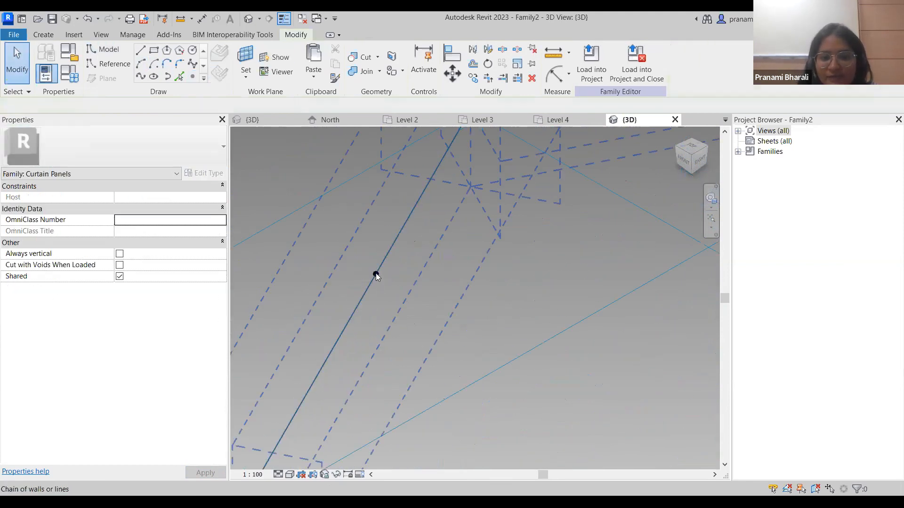
click(376, 277)
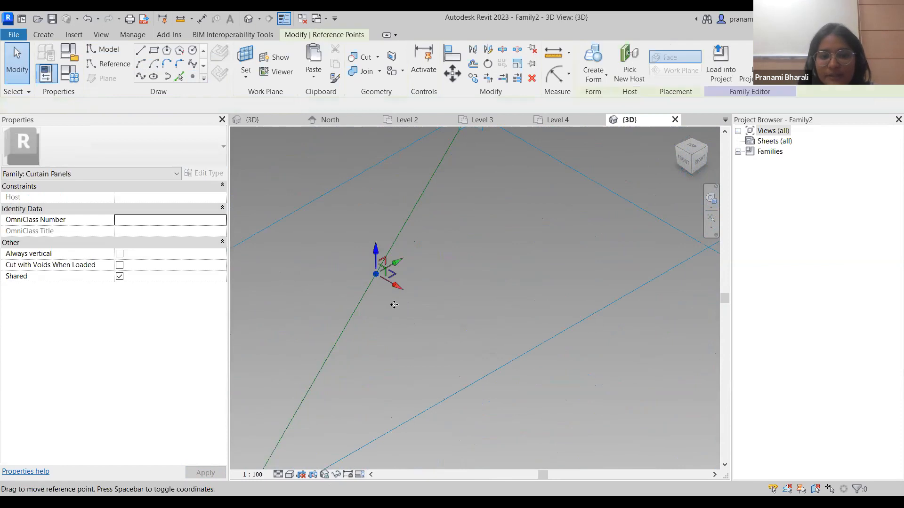
click(451, 295)
scroll(414, 273, down, 2)
click(409, 271)
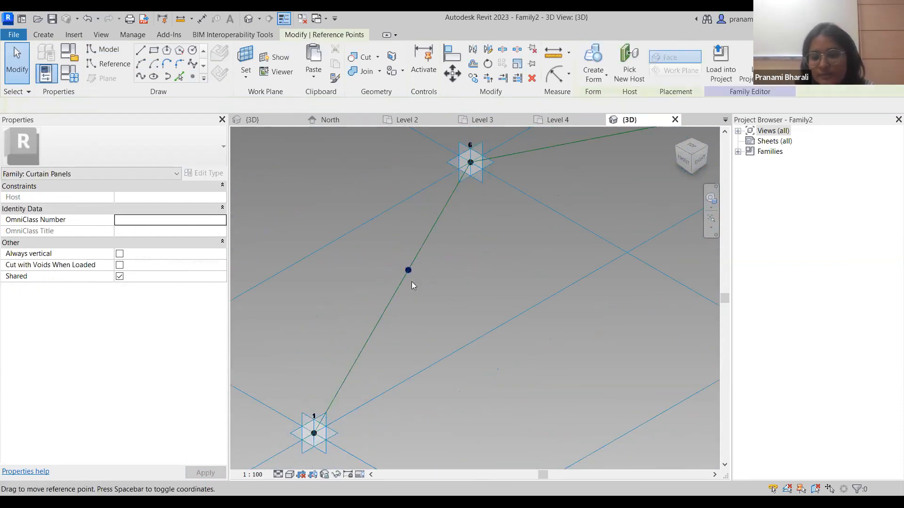
click(339, 218)
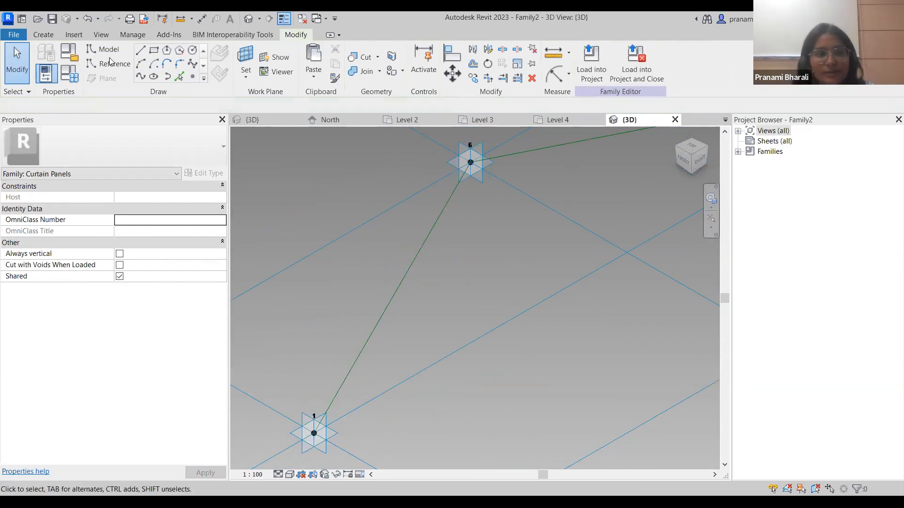
Place a reference point on the reference line midway between adaptive points 1 and 6
click(190, 77)
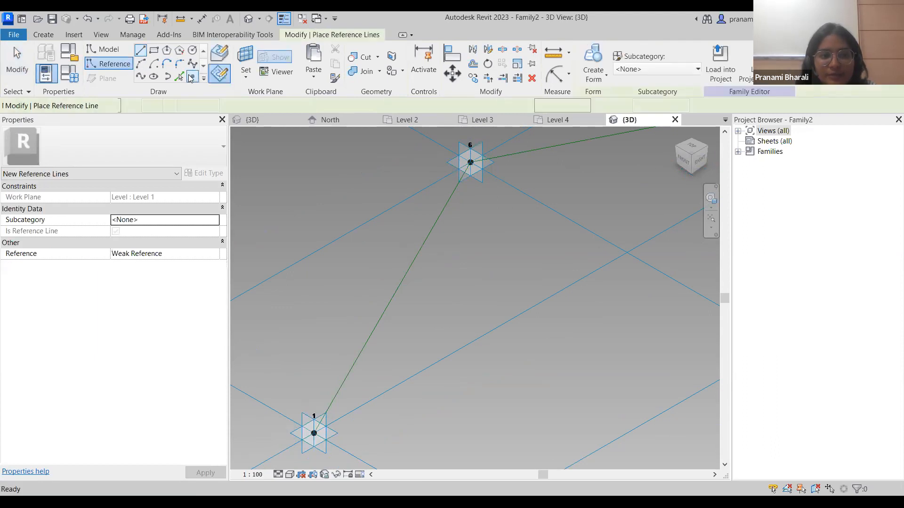
click(219, 56)
click(399, 285)
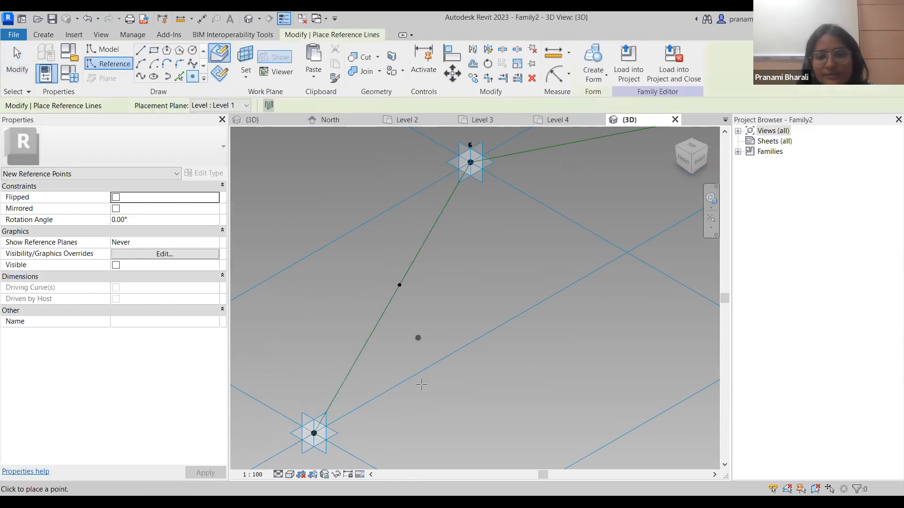
key(Escape)
key(Escape)
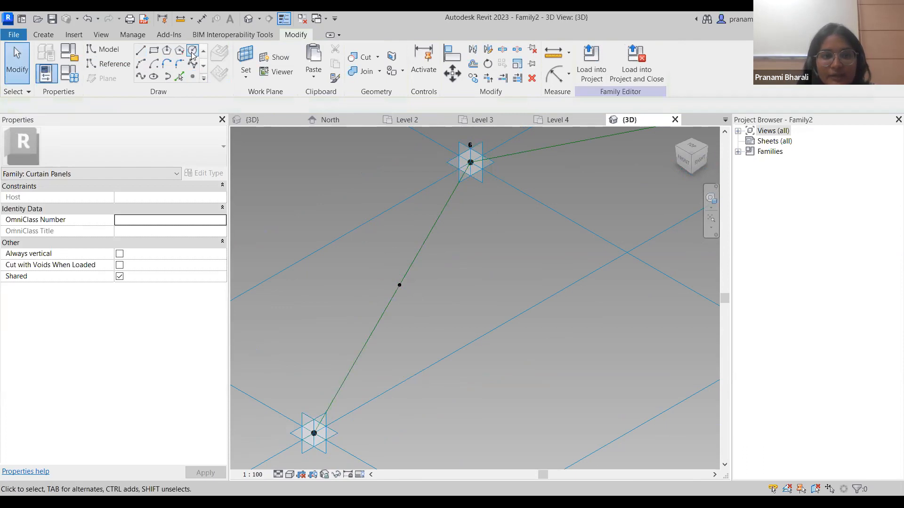
Draw a model-line circle of radius 10 centred on the new reference point, using the point as its work plane
click(193, 52)
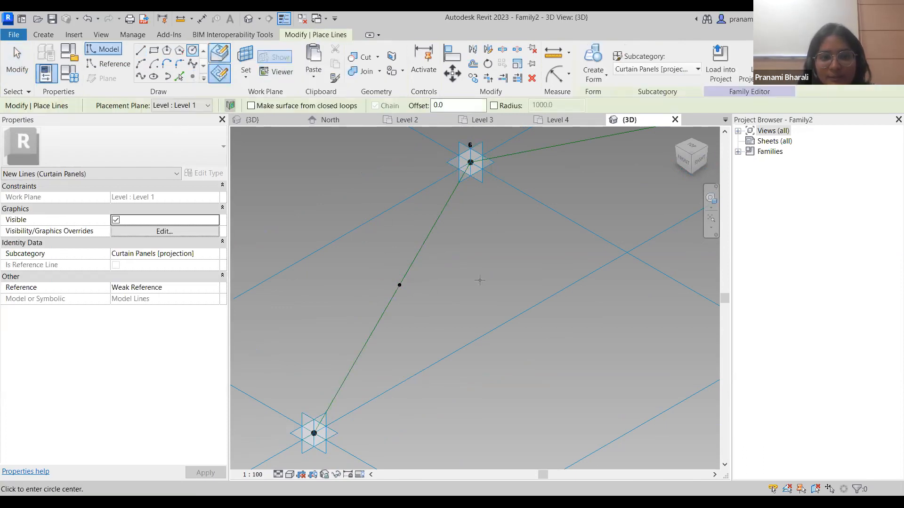
key(Escape)
key(Escape)
scroll(400, 286, up, 3)
key(Return)
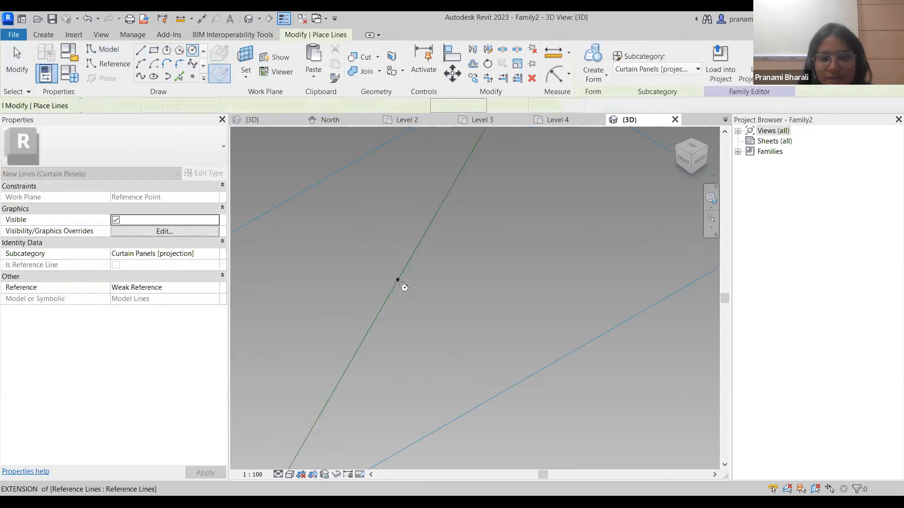
click(396, 283)
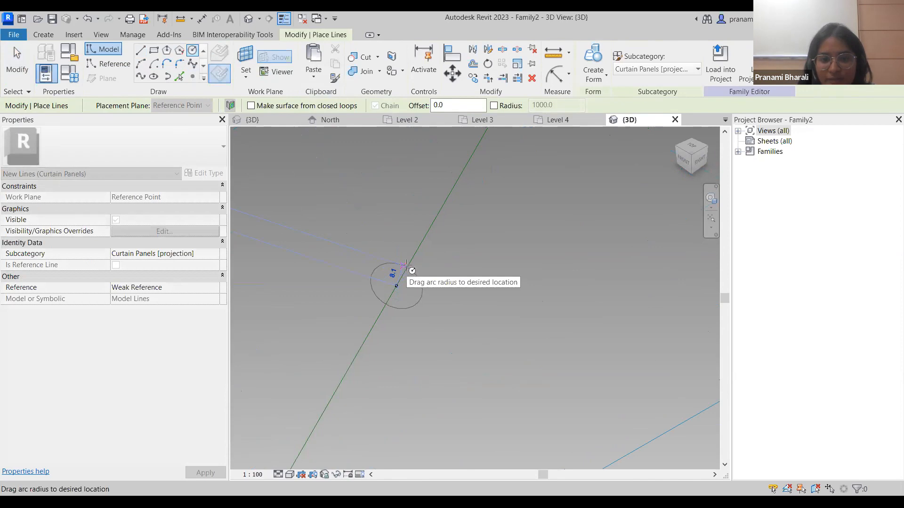
click(403, 272)
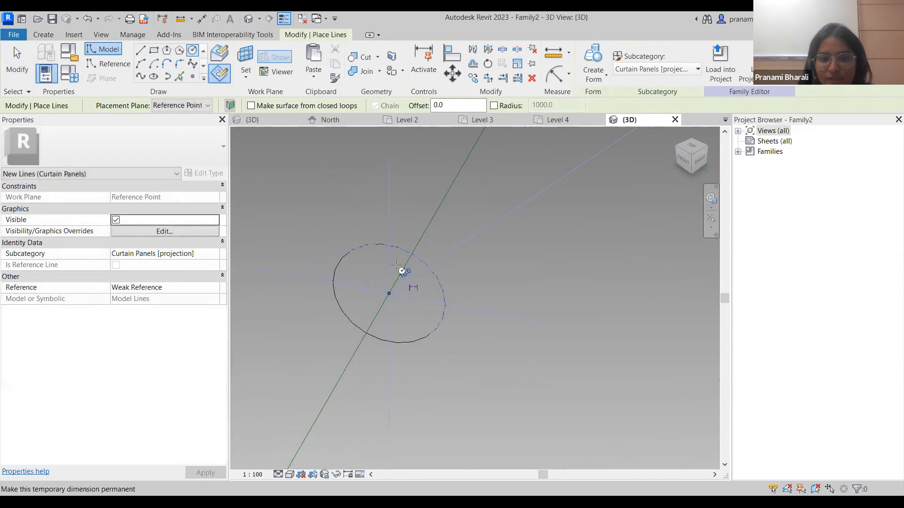
scroll(435, 280, up, 2)
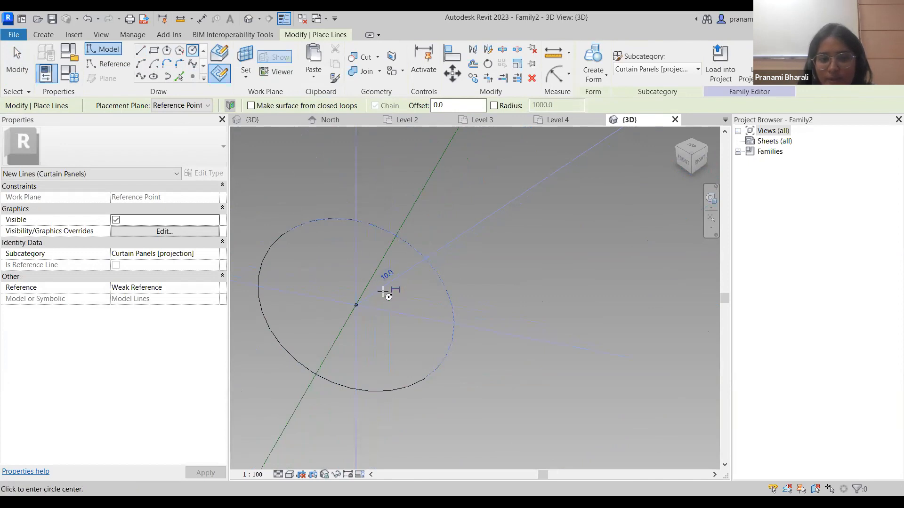
scroll(451, 270, down, 4)
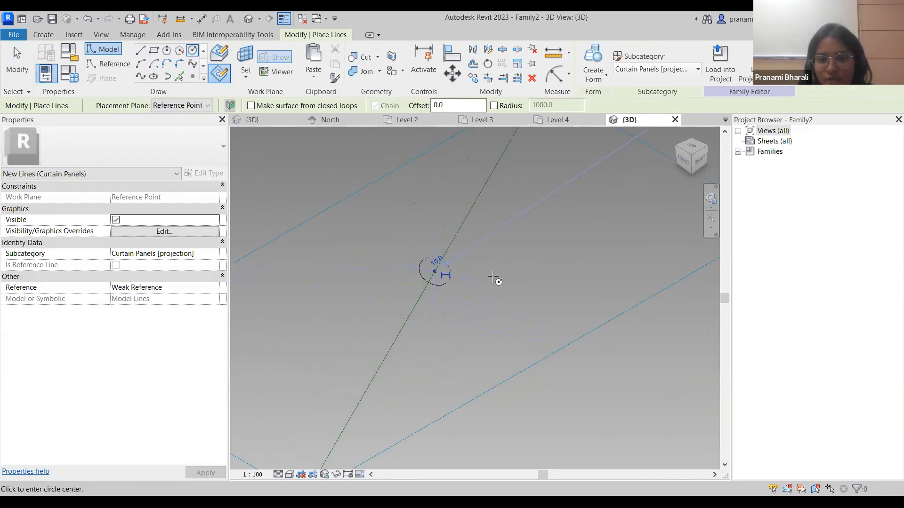
scroll(492, 276, down, 2)
key(Escape)
middle_drag(486, 280, 443, 223)
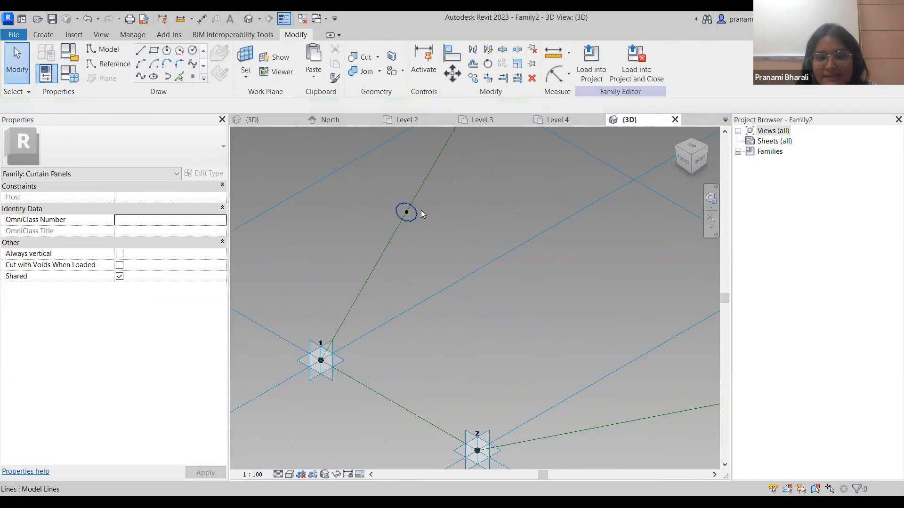
Create a solid tubular frame form from the circle profile and the closed chain of six hexagon reference lines
click(420, 214)
scroll(430, 219, down, 2)
middle_drag(465, 257, 436, 315)
key(Tab)
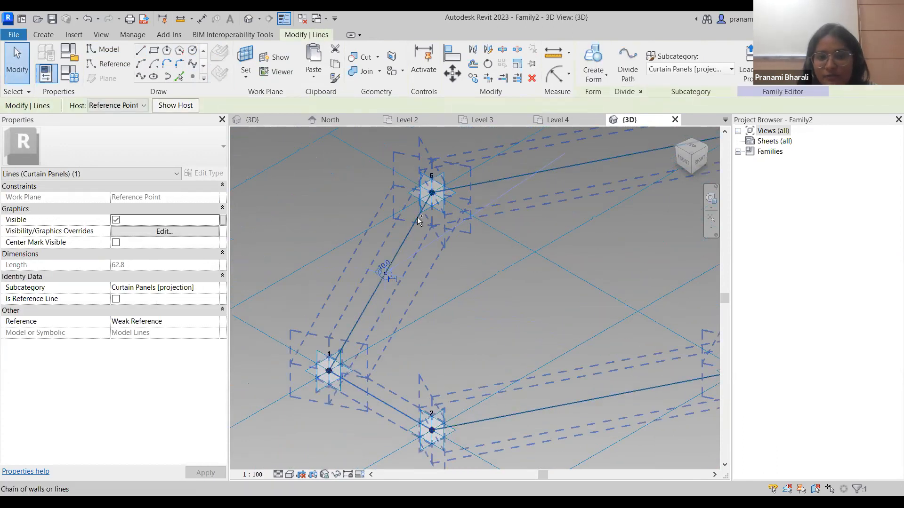
click(483, 272)
scroll(486, 270, down, 3)
middle_drag(655, 386, 579, 412)
key(Escape)
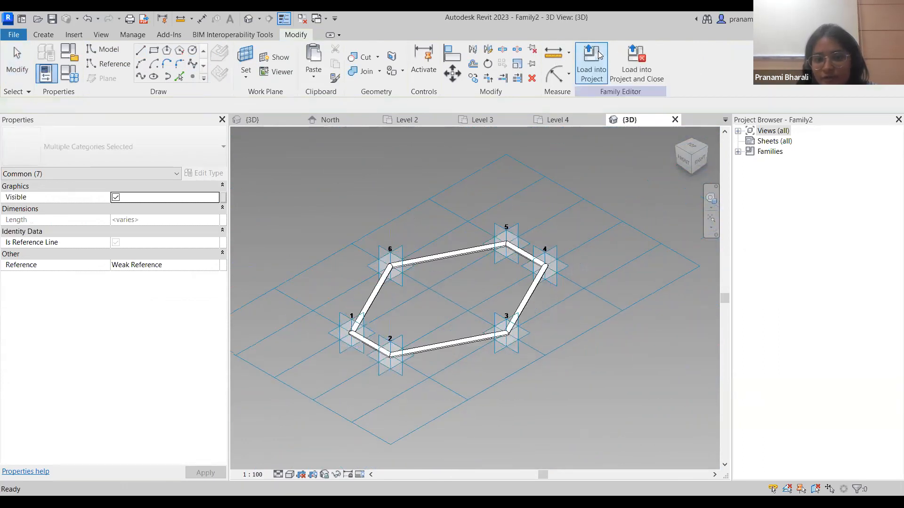
Create a flat surface form filling the hexagon from its chain of six reference lines
scroll(373, 297, up, 4)
middle_drag(361, 294, 160, 281)
scroll(359, 279, down, 3)
middle_drag(375, 341, 454, 192)
key(Tab)
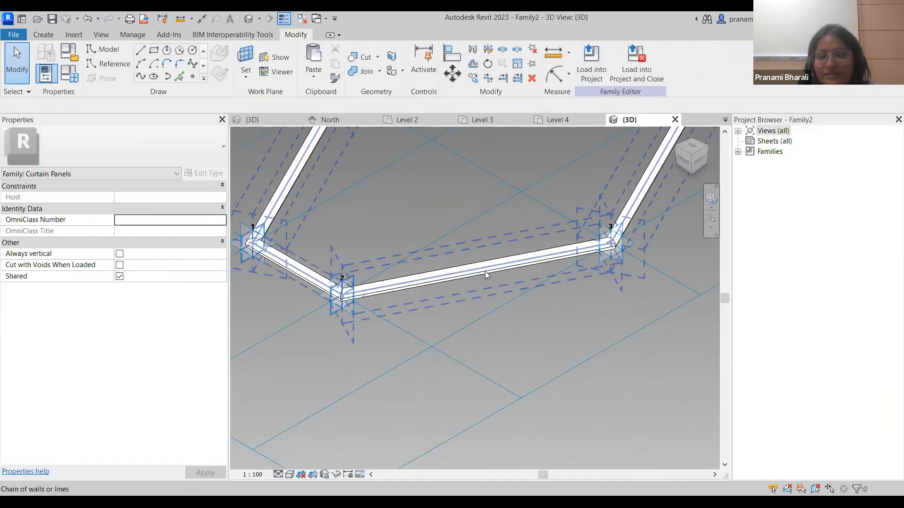
click(537, 298)
scroll(527, 266, down, 2)
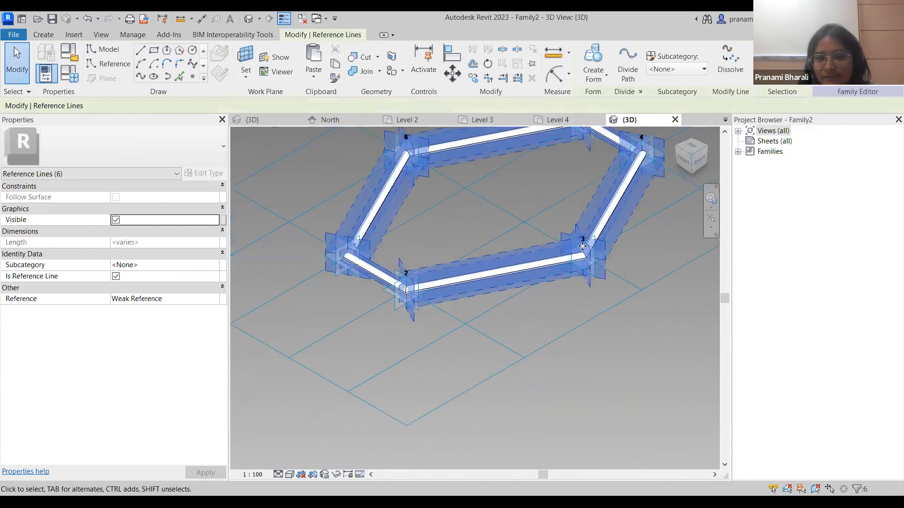
scroll(582, 246, down, 2)
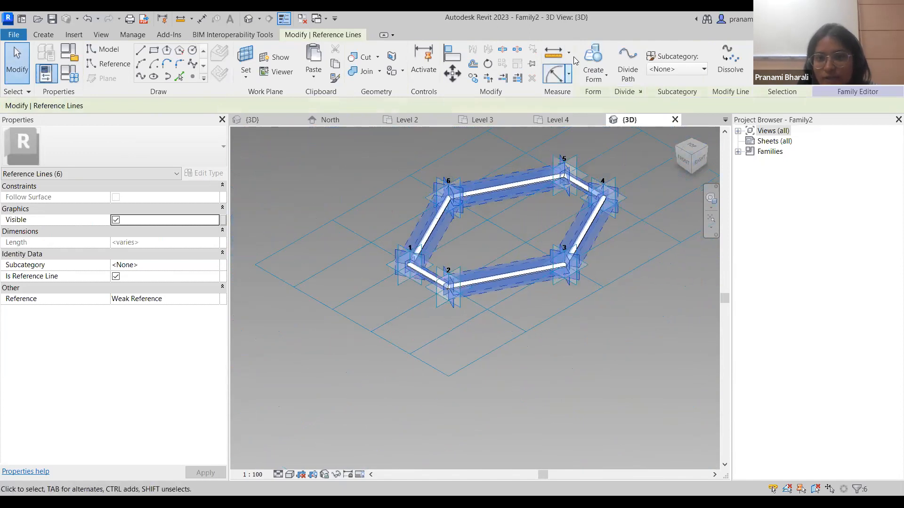
click(596, 56)
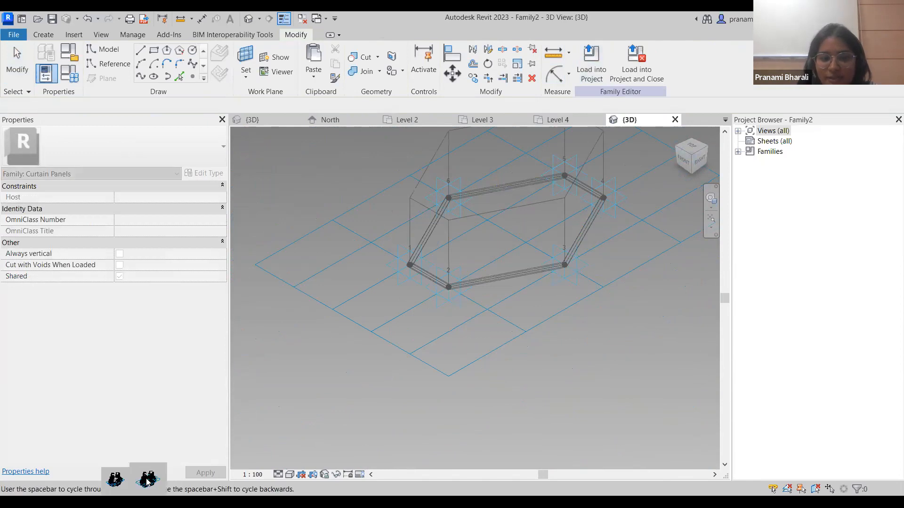
Open the hexagonal frame's material for editing, search for "steel" and add the library's Steel material to the document
shift+middle_drag(490, 333, 559, 265)
shift+middle_drag(522, 351, 458, 294)
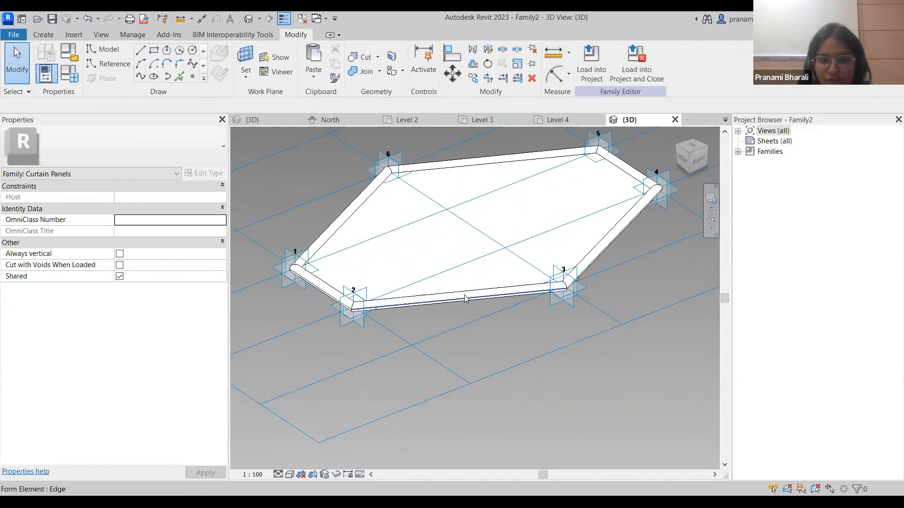
key(Tab)
click(465, 298)
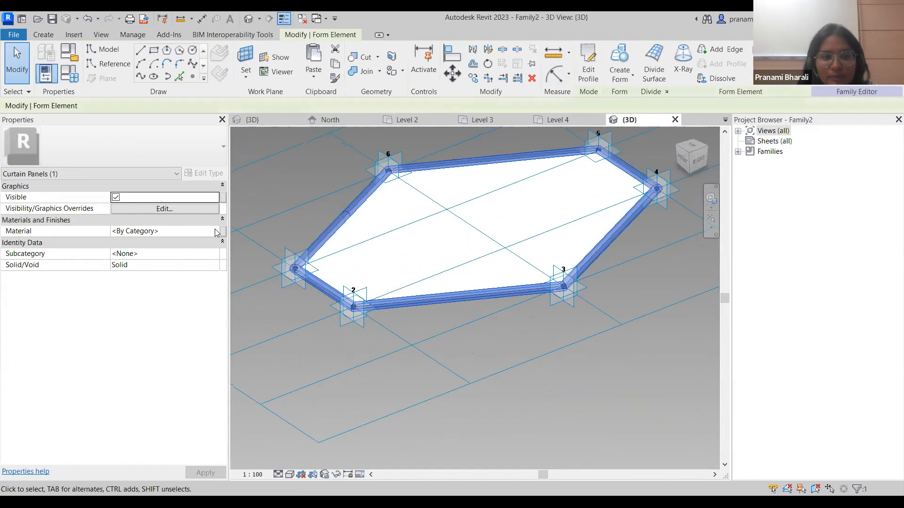
click(215, 231)
click(216, 231)
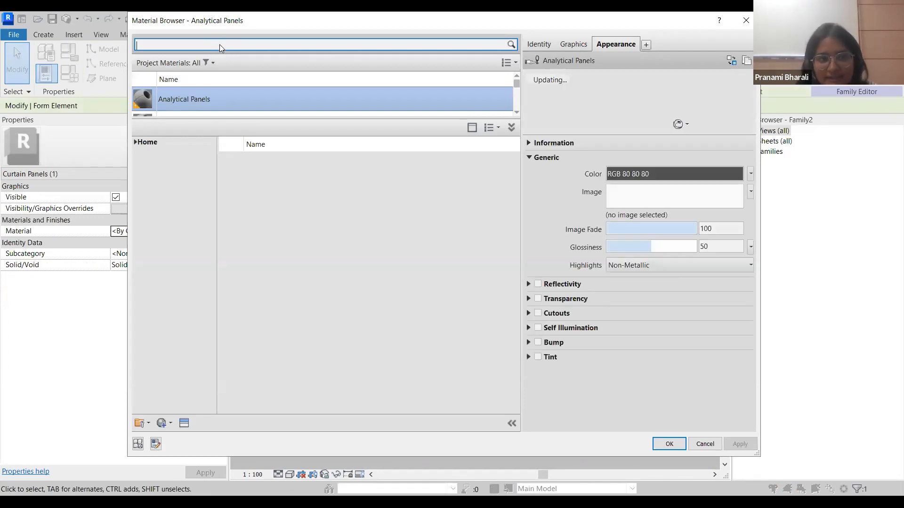
text(st)
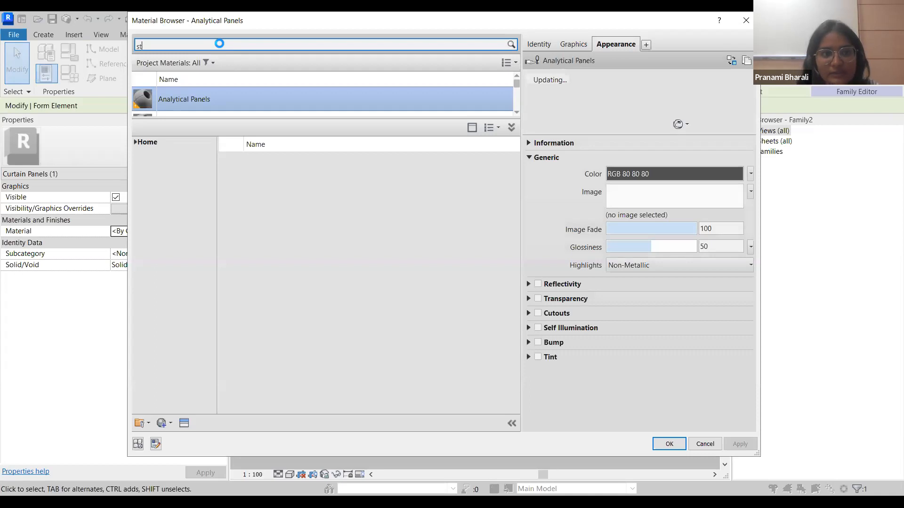
text(eel)
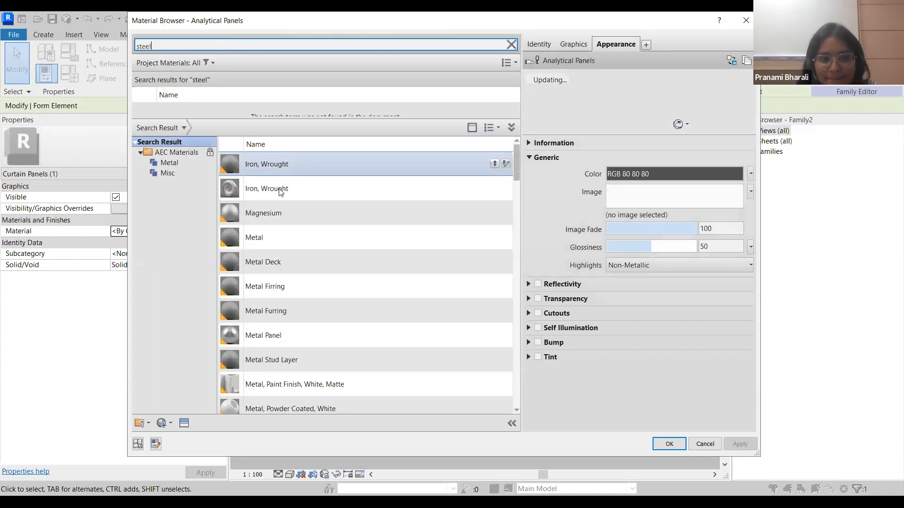
scroll(318, 345, down, 10)
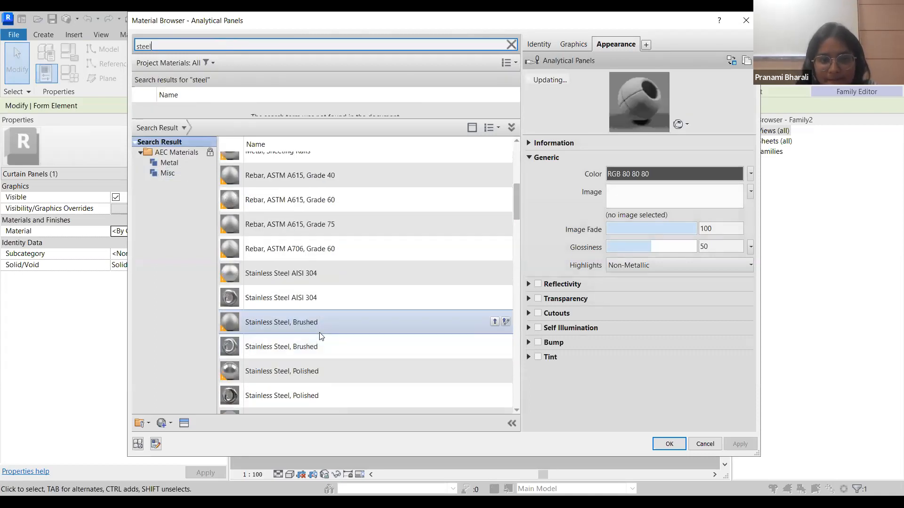
click(494, 278)
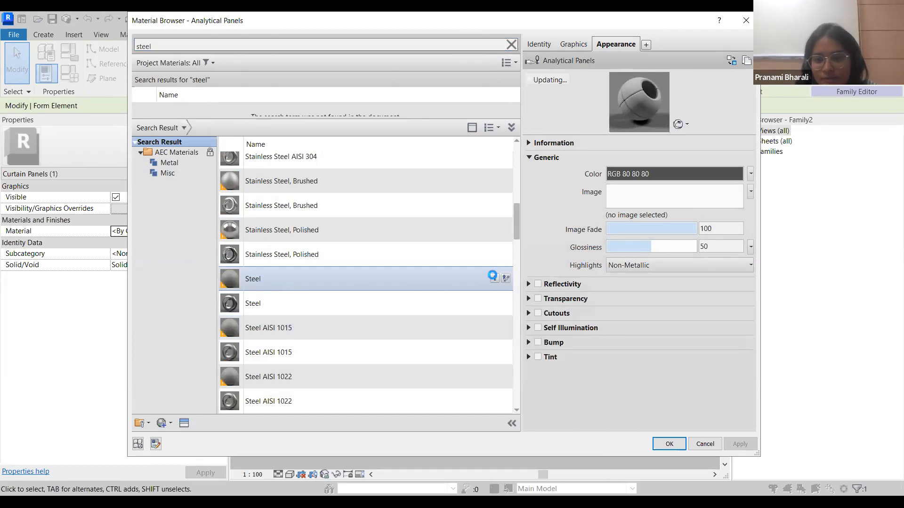
click(495, 279)
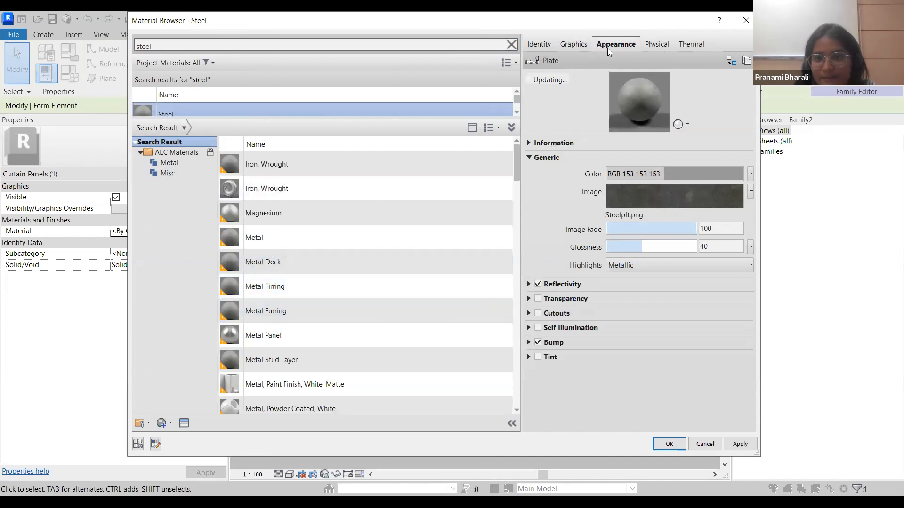
Turn on Use Render Appearance for Steel's shading and assign the material to the hexagonal frame
click(566, 48)
click(635, 80)
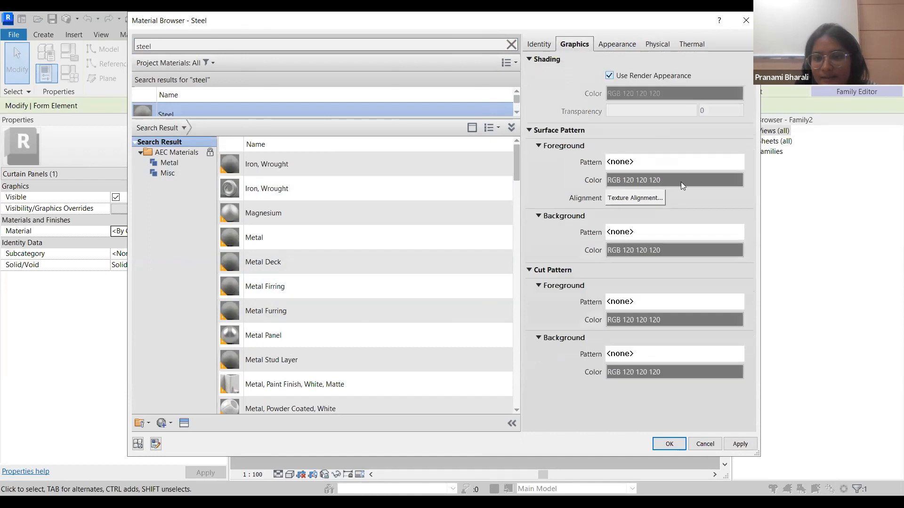
click(745, 444)
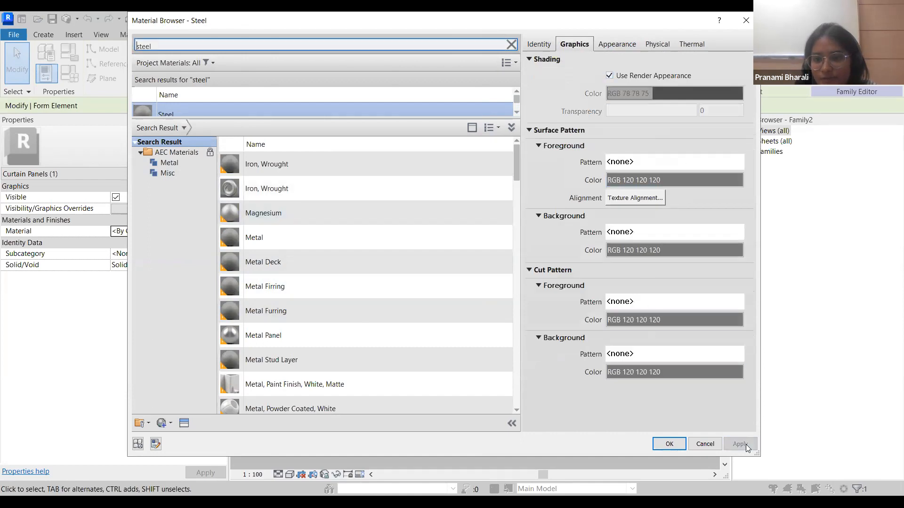
click(668, 444)
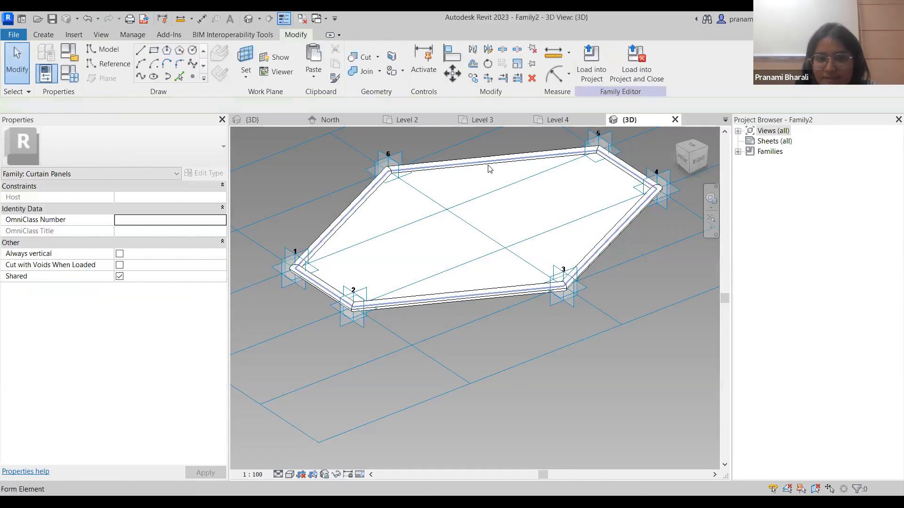
Open the flat hexagonal panel's material for editing, search for "fabric" and add the Canvas material to the document
click(490, 168)
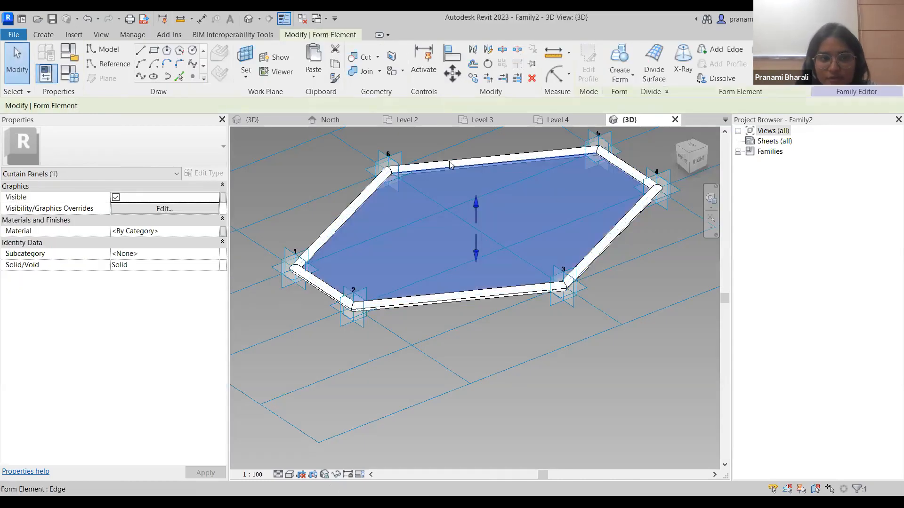
click(217, 232)
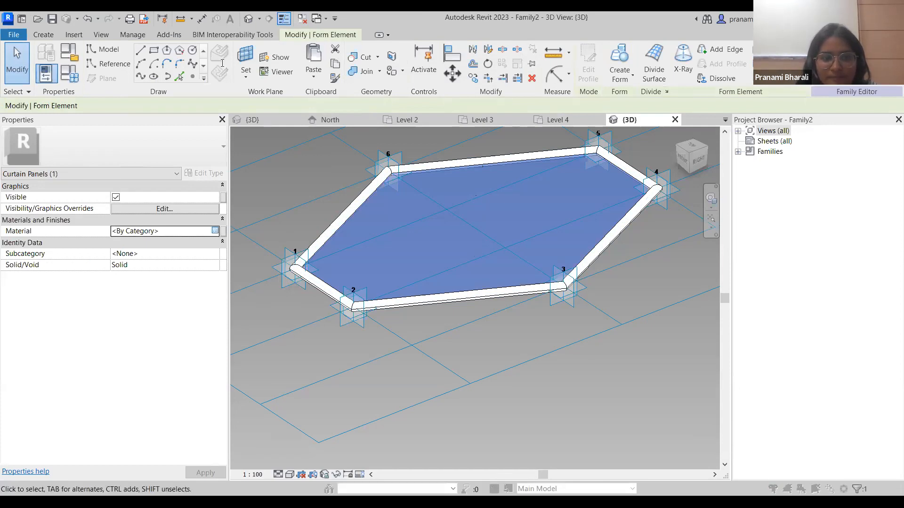
text(fabric)
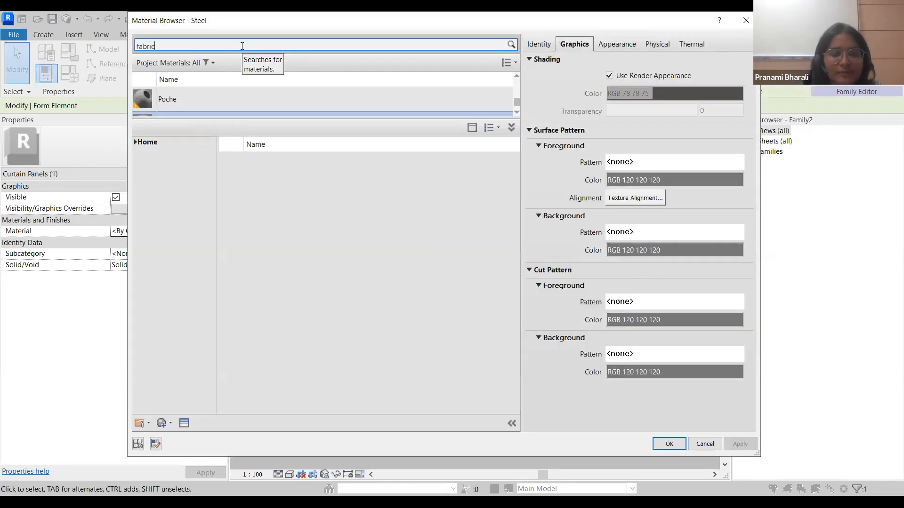
key(Return)
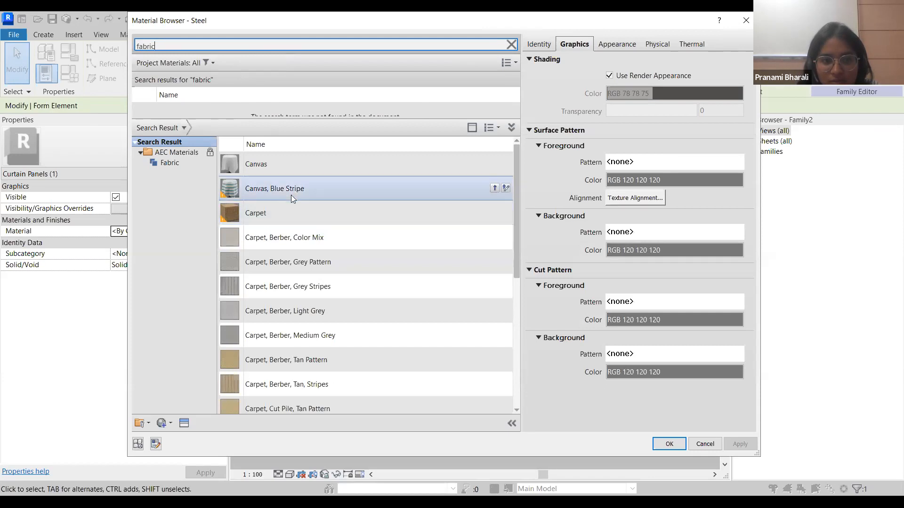
click(357, 186)
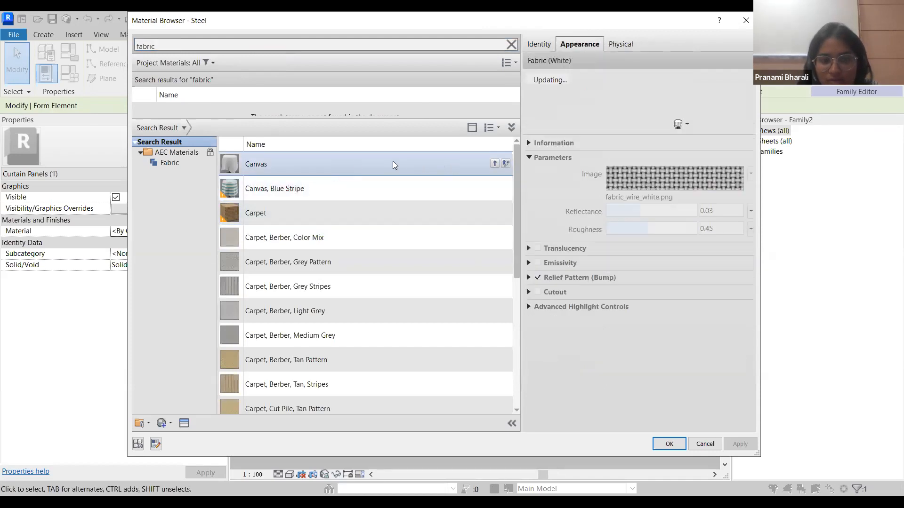
click(495, 164)
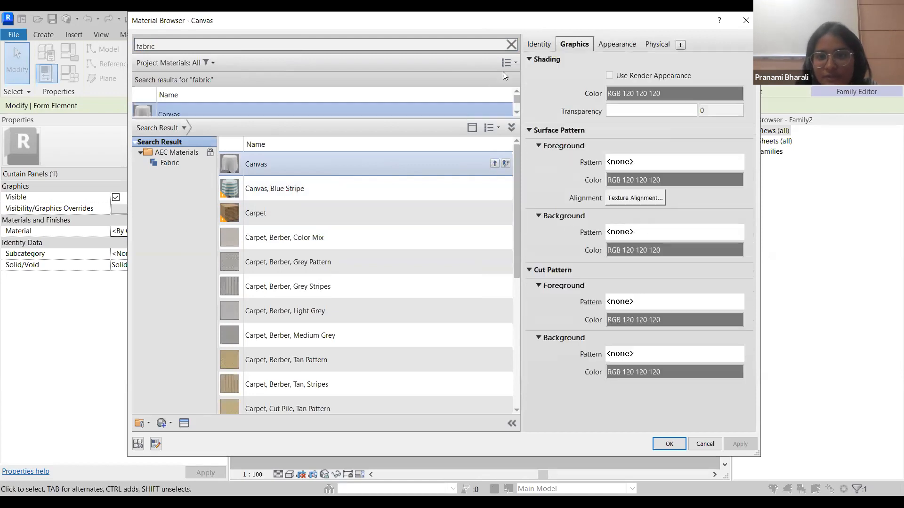
Set Canvas's shading color to RGB 224-219-3, assign the material to the hexagonal panel and show the view shaded
click(659, 93)
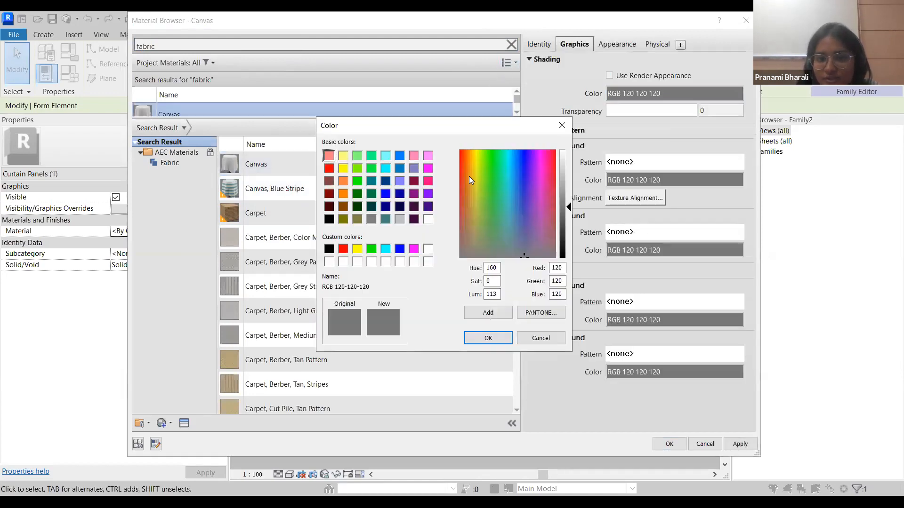
click(476, 154)
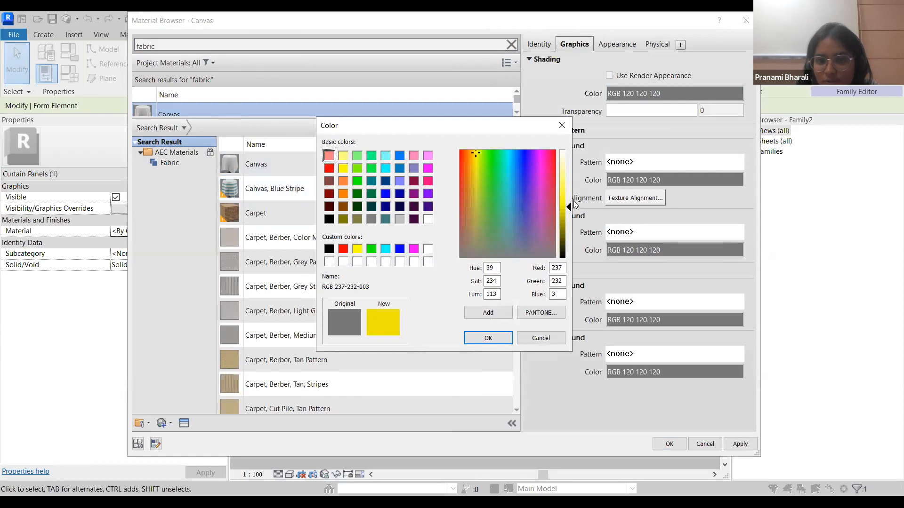
drag(570, 212, 570, 213)
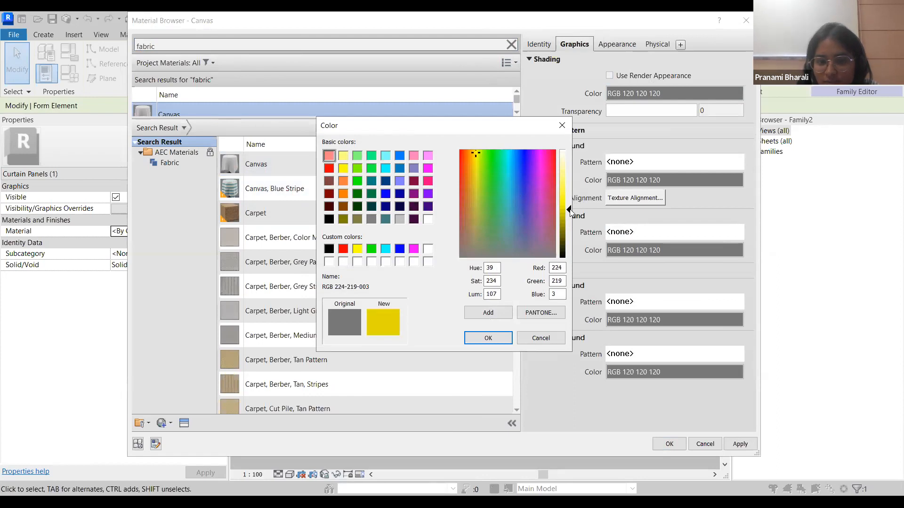
click(500, 339)
click(669, 444)
key(s)
key(d)
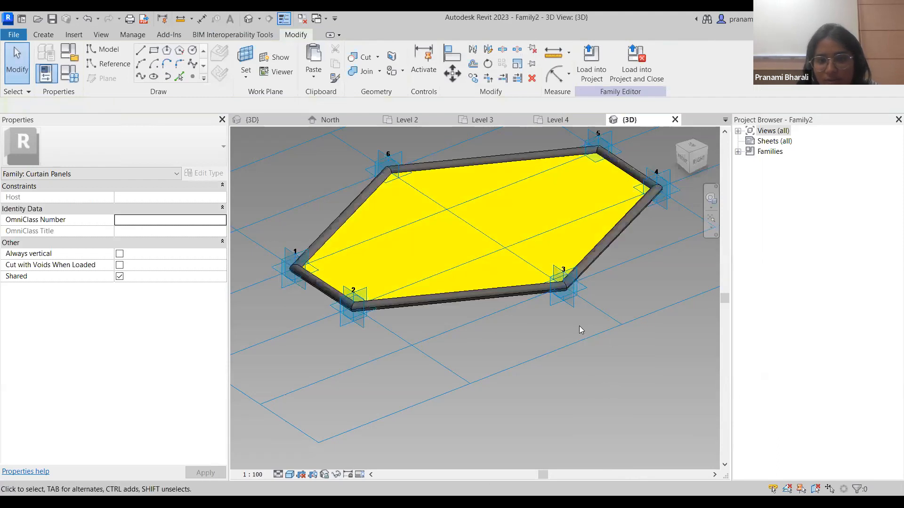
Reopen the hexagonal panel's Canvas material and raise its shading transparency to make it partly see-through
click(547, 162)
click(214, 231)
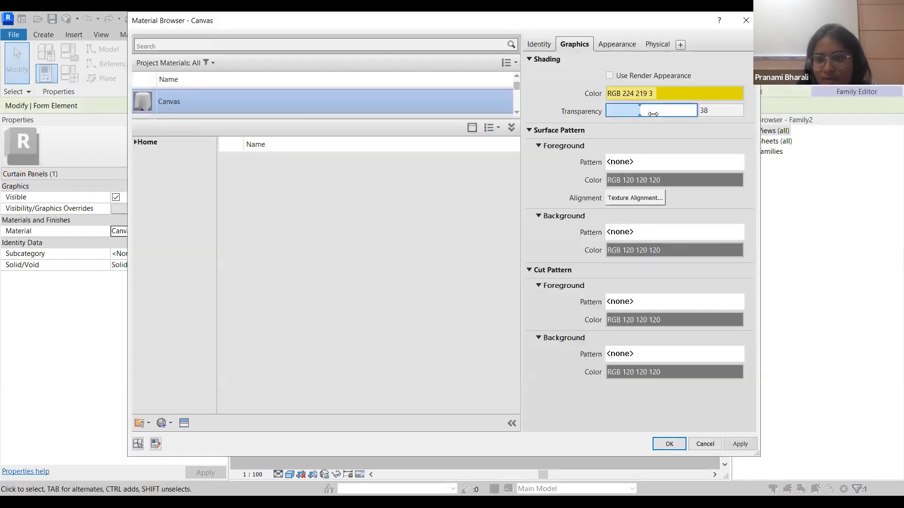
drag(659, 114, 666, 113)
click(667, 444)
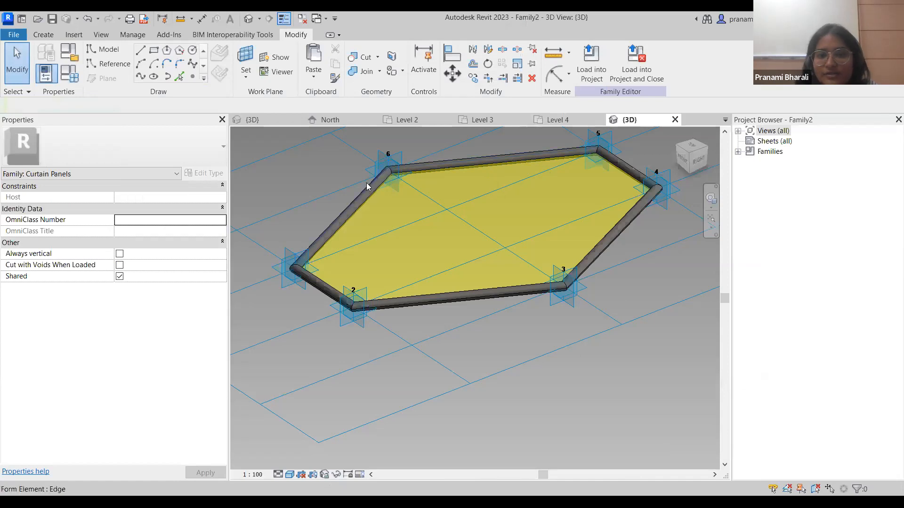
Load the finished curtain panel family into Project1 and open the project's 3D view facing the mass
click(586, 74)
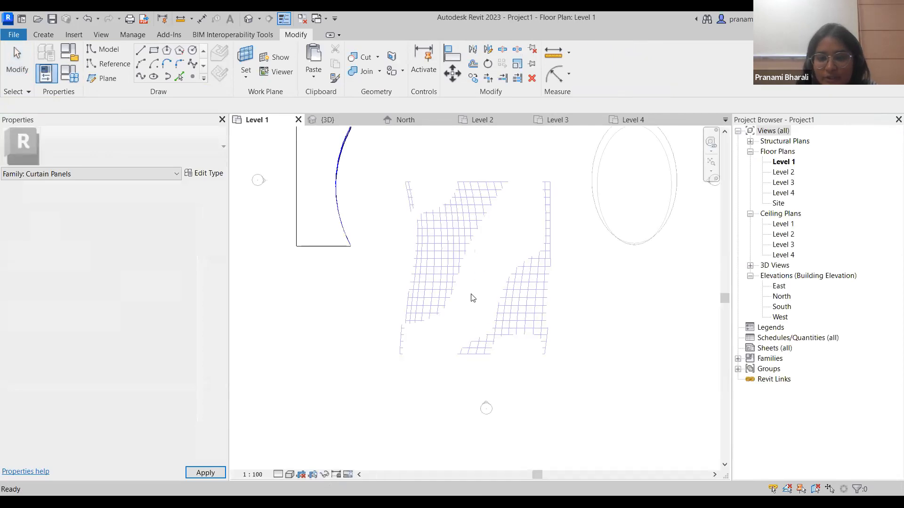
click(248, 19)
scroll(436, 329, down, 3)
mouse_move(354, 363)
shift+middle_down()
mouse_move(369, 367)
mouse_move(354, 370)
mouse_move(420, 307)
mouse_move(448, 259)
mouse_move(406, 287)
mouse_move(478, 300)
shift+middle_up()
Apply the Family2 hexagon panel to the mass's lower hexagon-divided surface
click(478, 300)
click(130, 152)
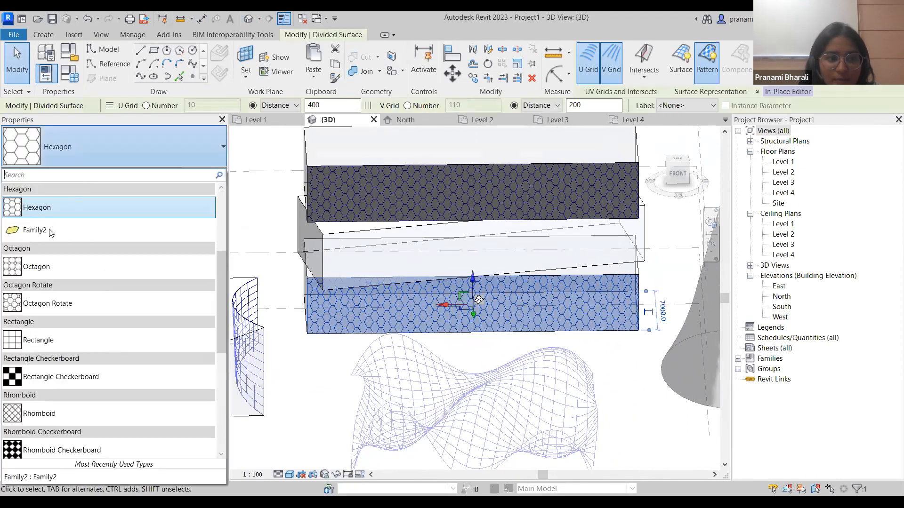
mouse_move(49, 228)
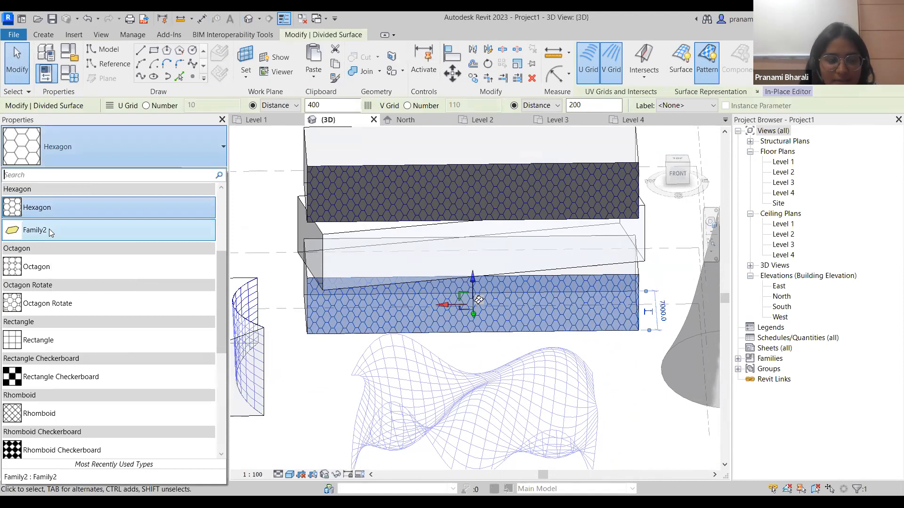
click(49, 229)
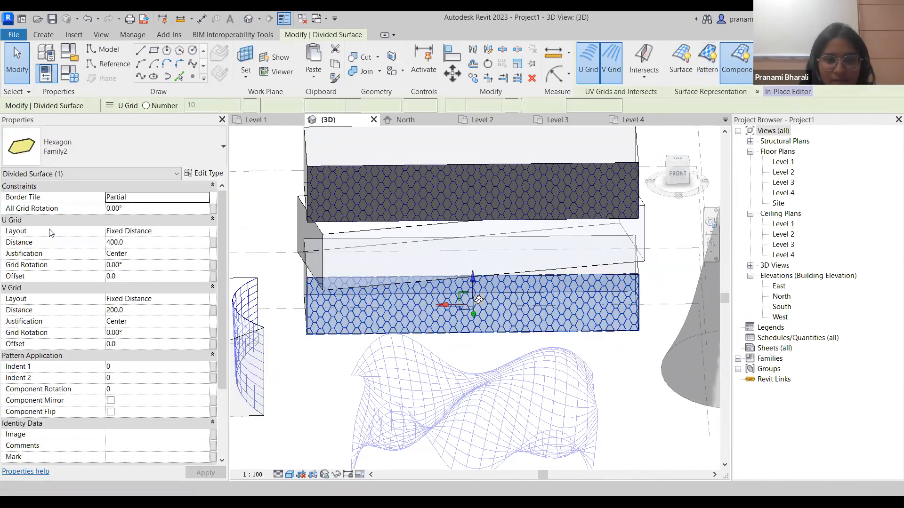
click(489, 354)
Apply the Family2 hexagon panel to the mass's upper hexagon-divided surface
shift+middle_drag(489, 353, 561, 369)
middle_click(535, 210)
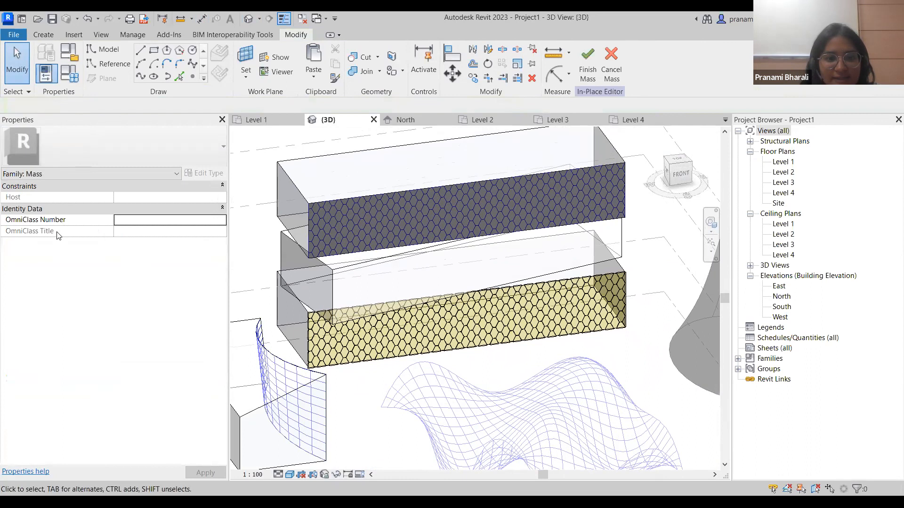
click(56, 231)
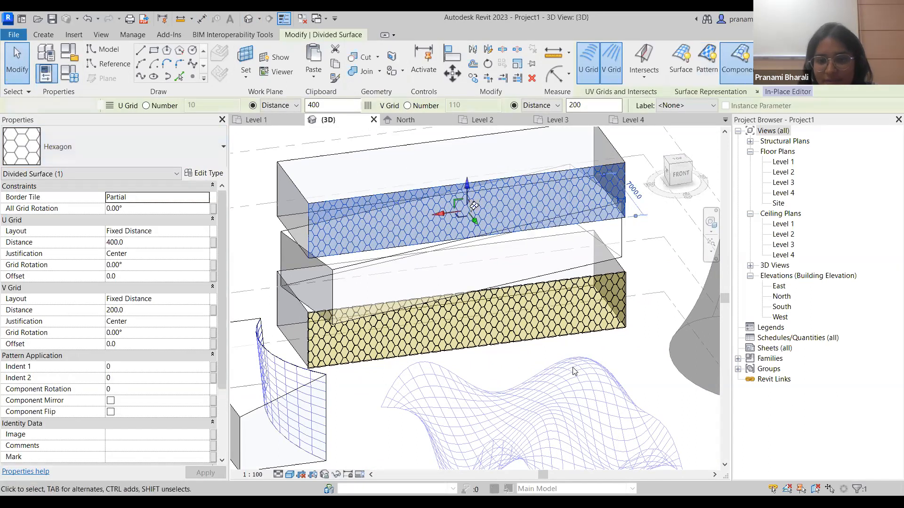
click(510, 346)
Examine the panelled surfaces and the neighbouring curved divided surface from different angles
scroll(535, 331, down, 2)
shift+middle_drag(585, 367, 588, 387)
scroll(588, 387, down, 2)
middle_drag(519, 463, 409, 301)
scroll(451, 296, up, 3)
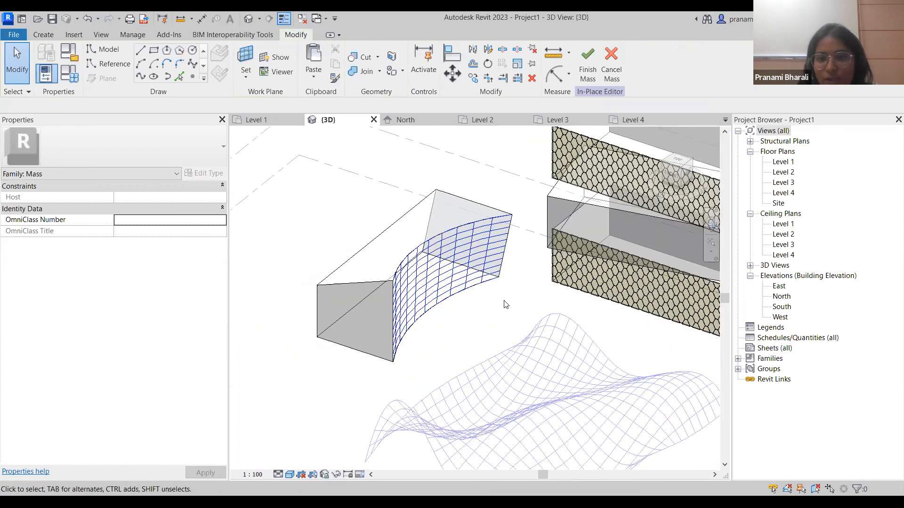
middle_drag(452, 331, 506, 220)
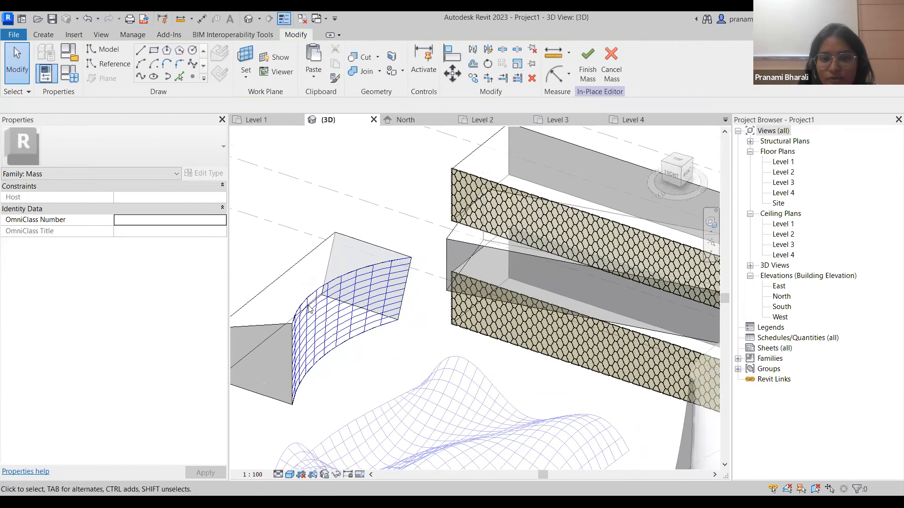
click(335, 303)
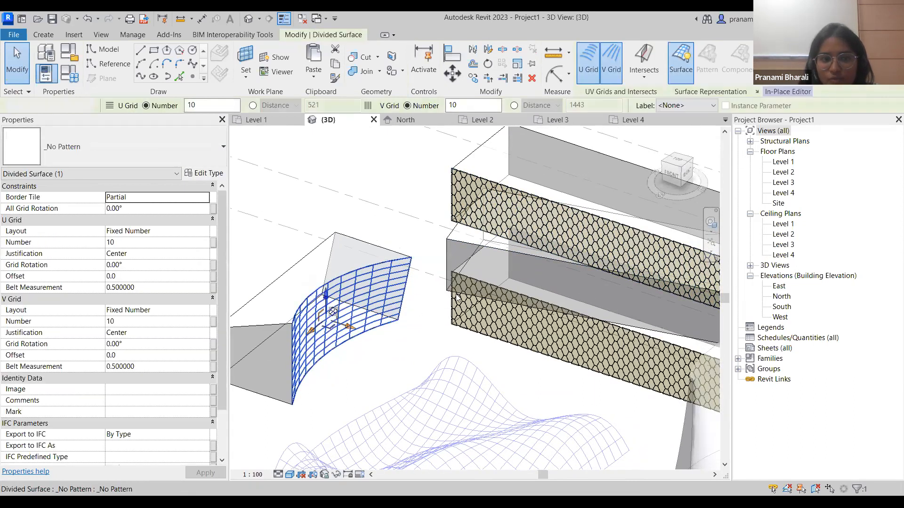
key(Escape)
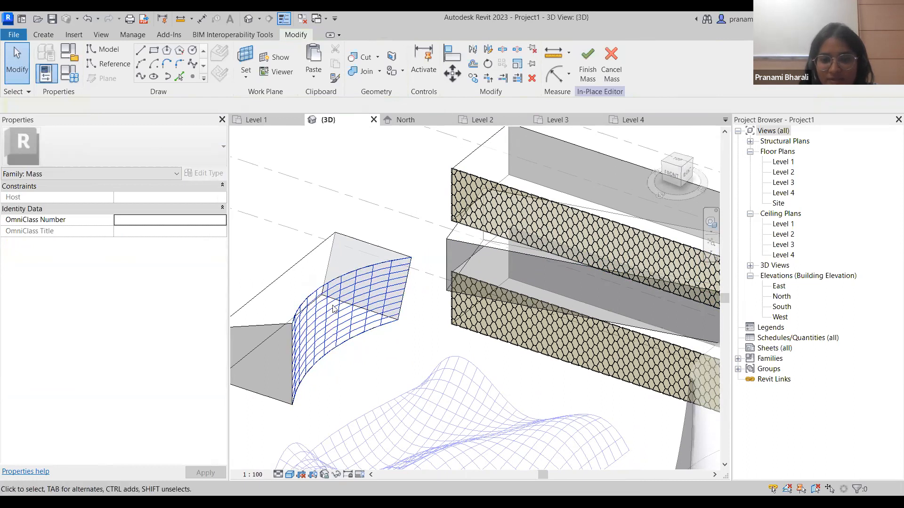
shift+middle_drag(476, 340, 490, 261)
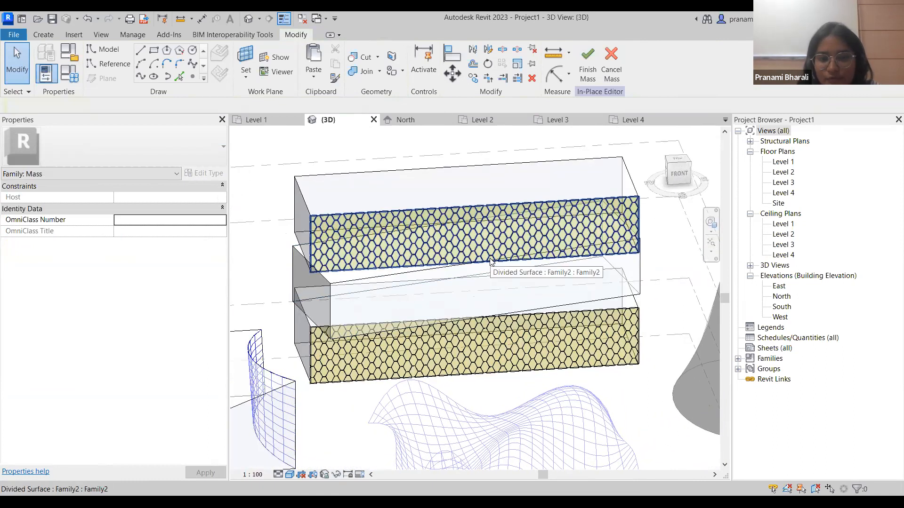
Isolate a single full hexagonal panel near the lower edge of the upper divided surface and delete it
click(490, 261)
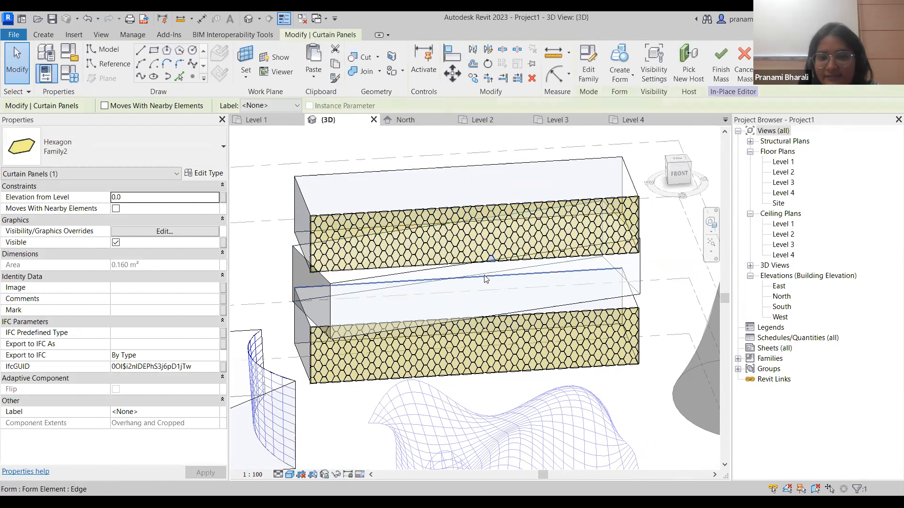
scroll(504, 246, up, 4)
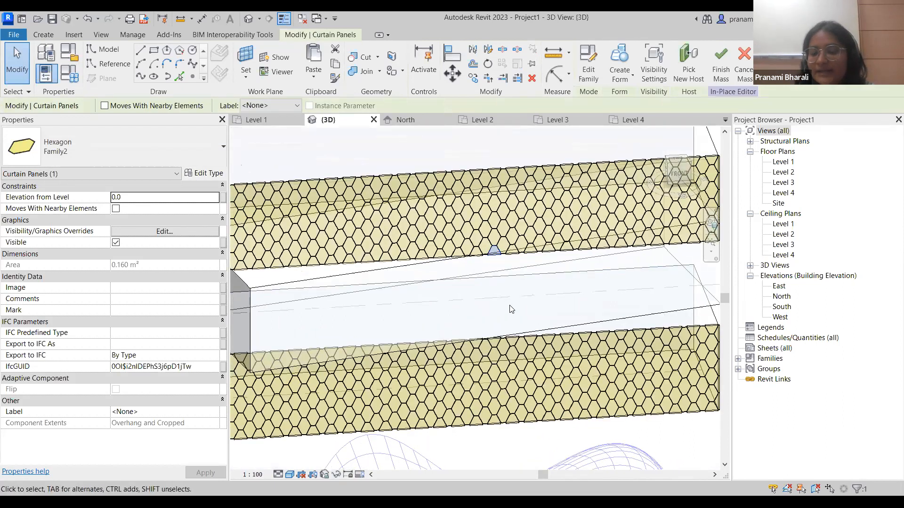
key(Escape)
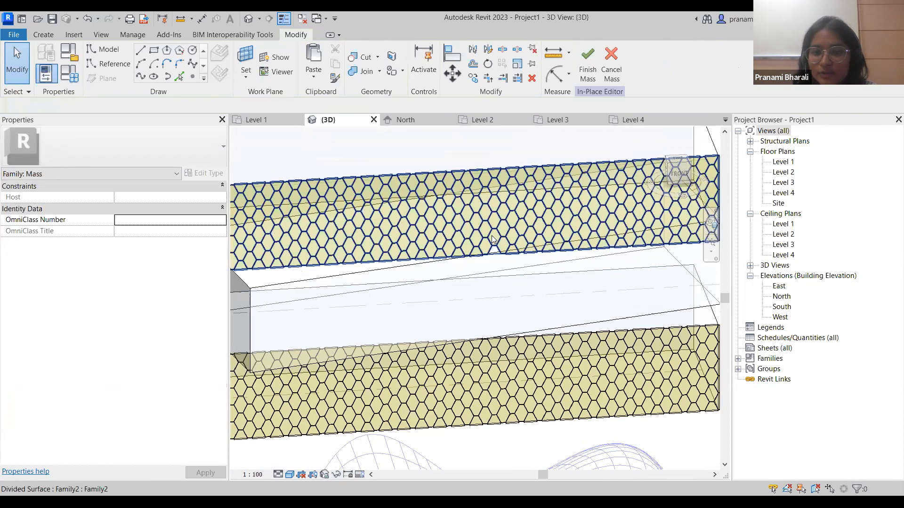
key(Tab)
click(492, 239)
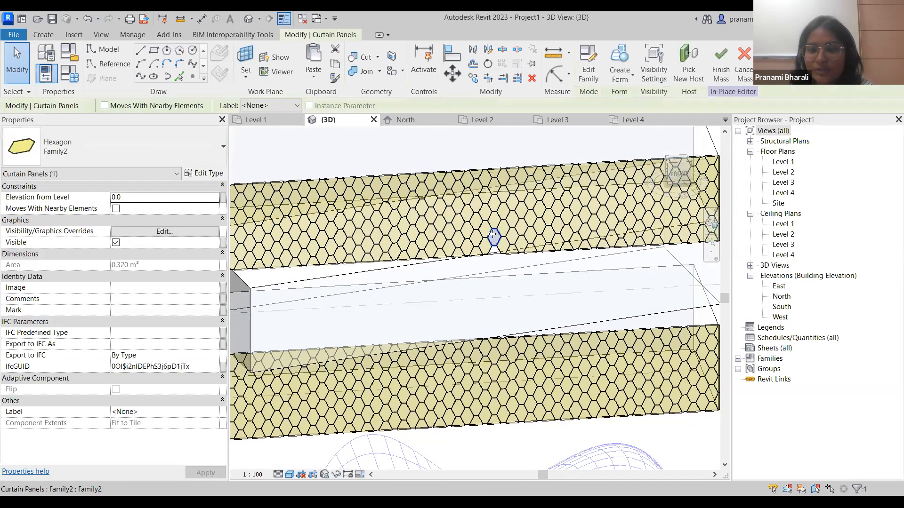
key(Delete)
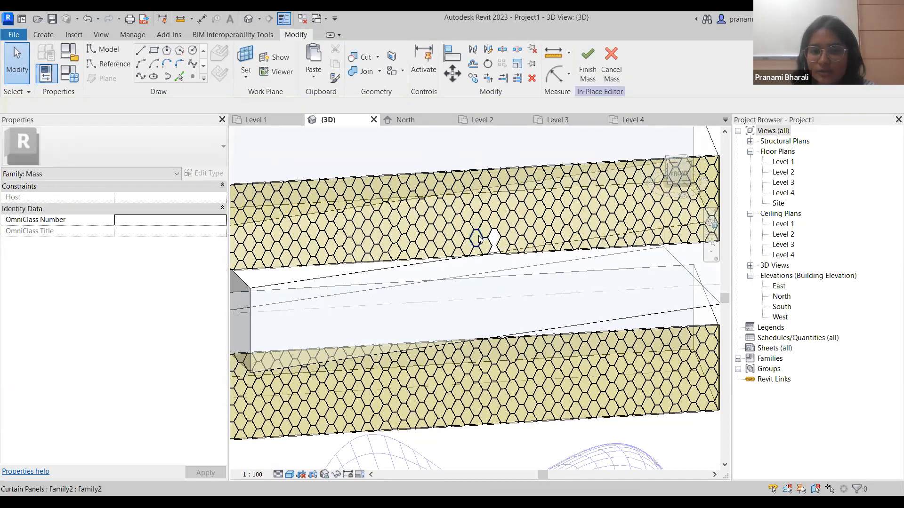
Delete further individual hexagonal panels around the gap in the upper surface to form an irregular opening
click(480, 234)
key(Delete)
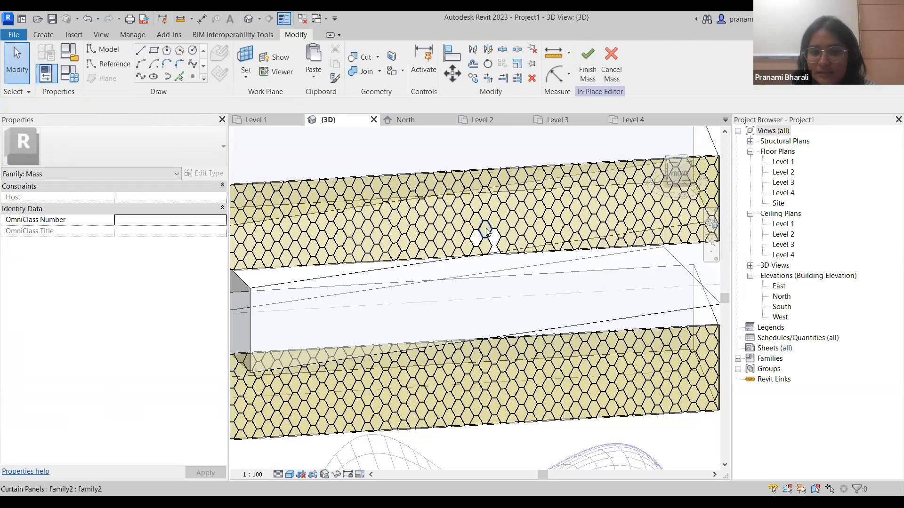
click(487, 232)
key(Delete)
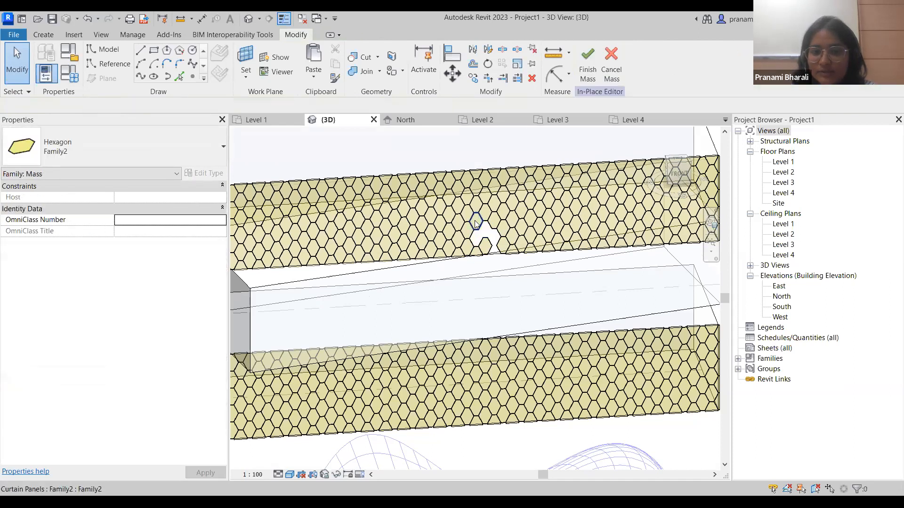
click(485, 217)
key(Delete)
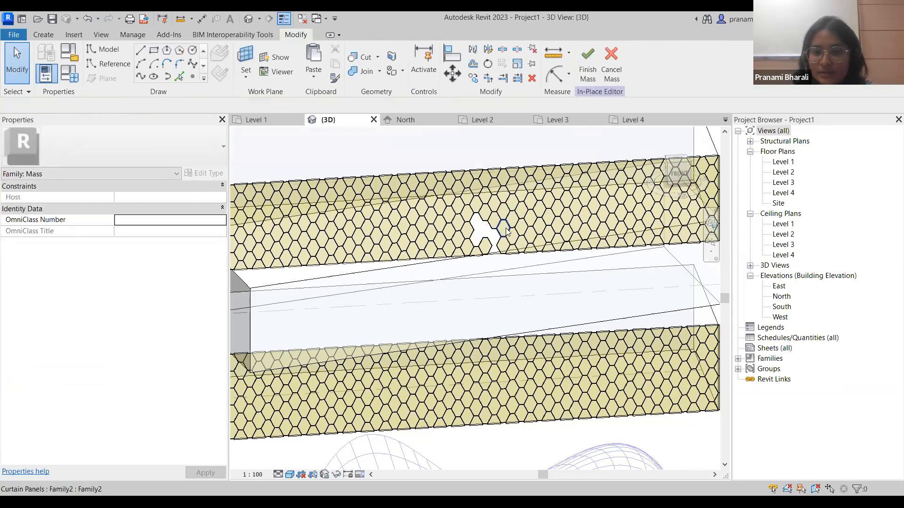
click(518, 227)
key(Delete)
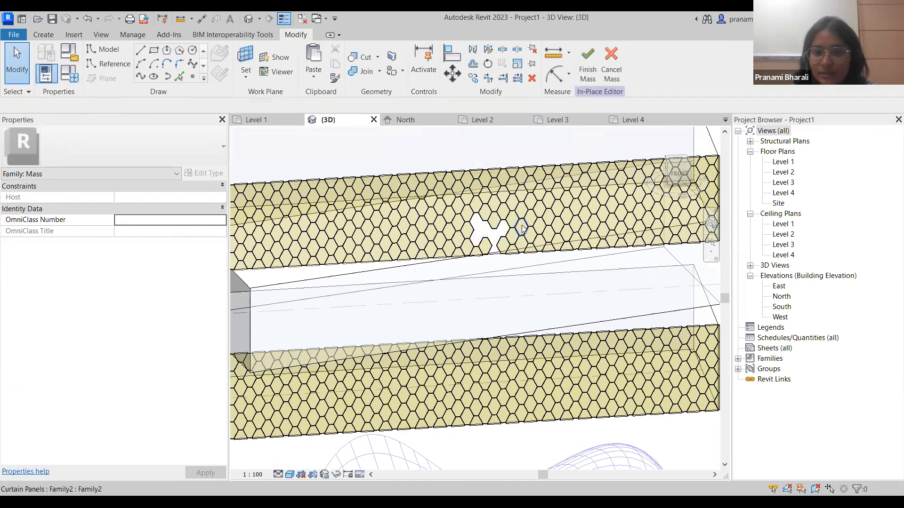
click(523, 231)
key(Delete)
click(506, 229)
key(Delete)
click(458, 234)
key(Delete)
click(457, 232)
key(Delete)
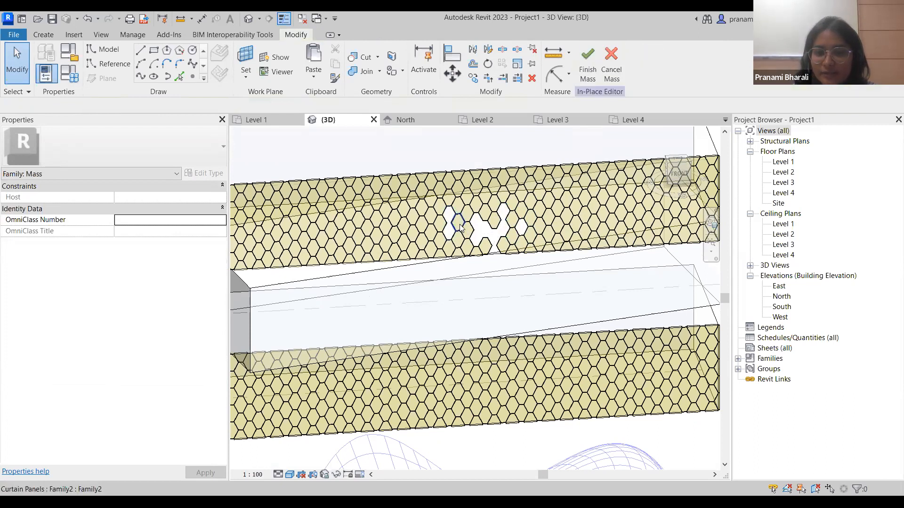
click(467, 235)
key(Delete)
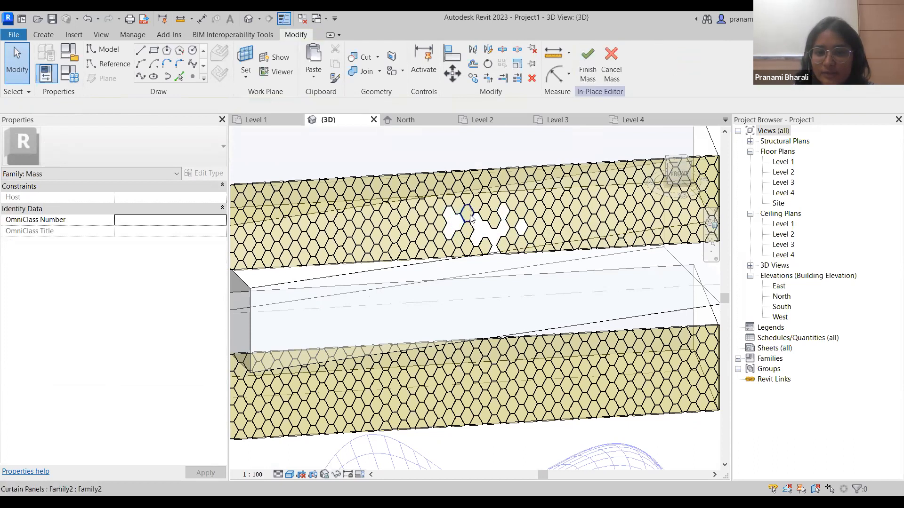
click(470, 214)
key(Delete)
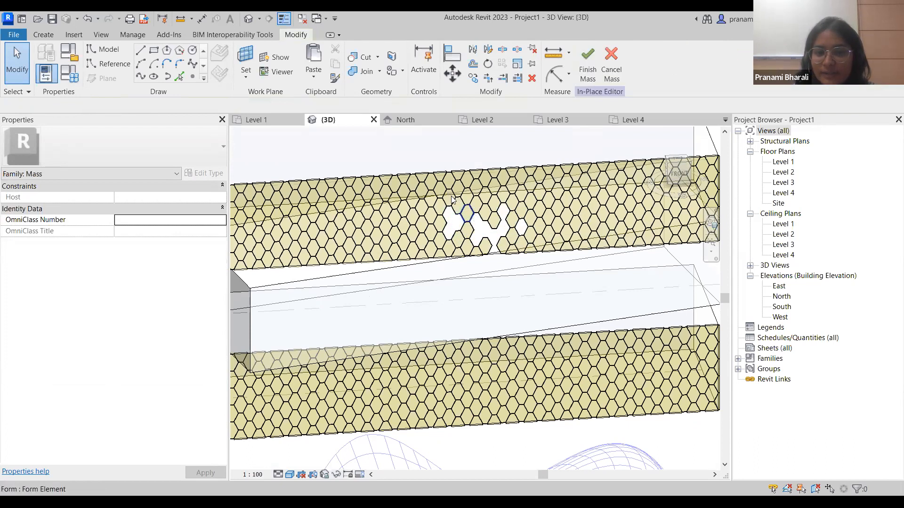
click(449, 200)
key(Delete)
Delete a few more hexagonal panels on the right side of the upper surface's irregular opening
scroll(521, 260, down, 4)
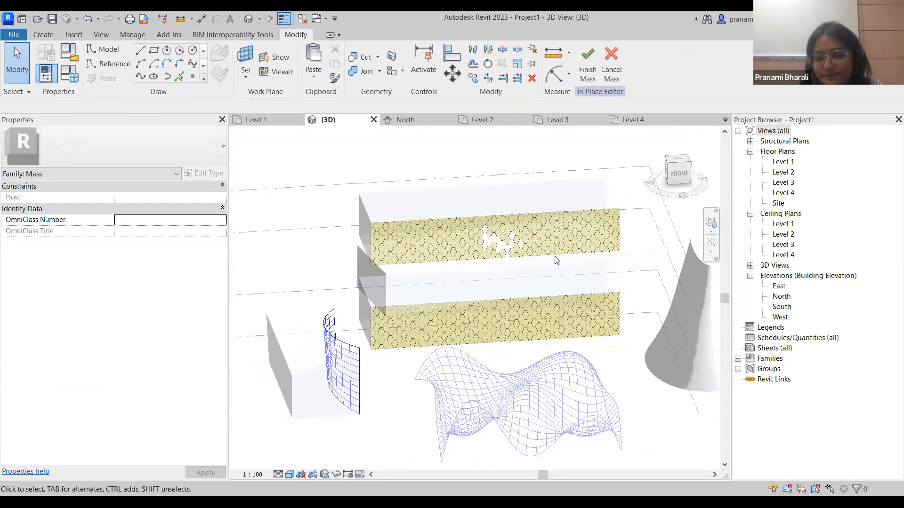
scroll(506, 240, up, 3)
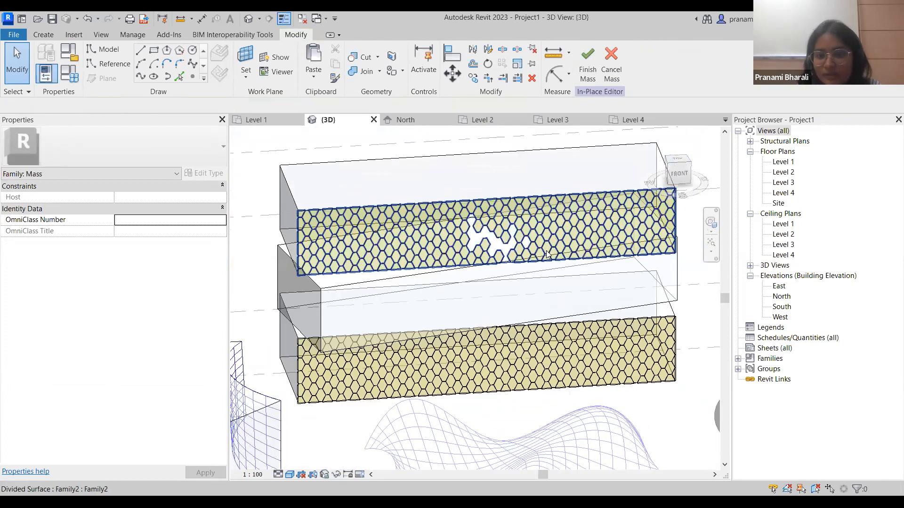
scroll(546, 254, up, 2)
scroll(546, 254, up, 2)
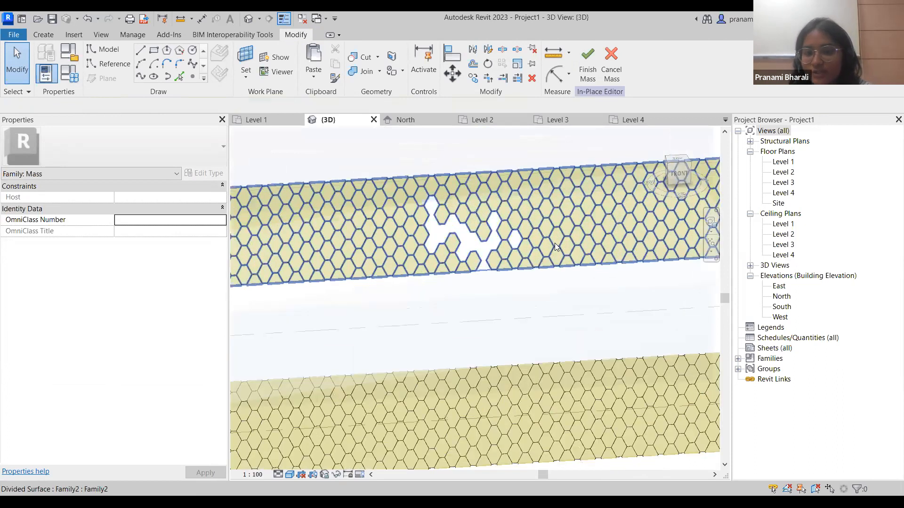
click(541, 241)
key(Delete)
click(531, 234)
key(Delete)
click(530, 235)
key(Delete)
click(548, 228)
click(478, 275)
Finish editing the in-place mass and return to the project
scroll(476, 269, down, 4)
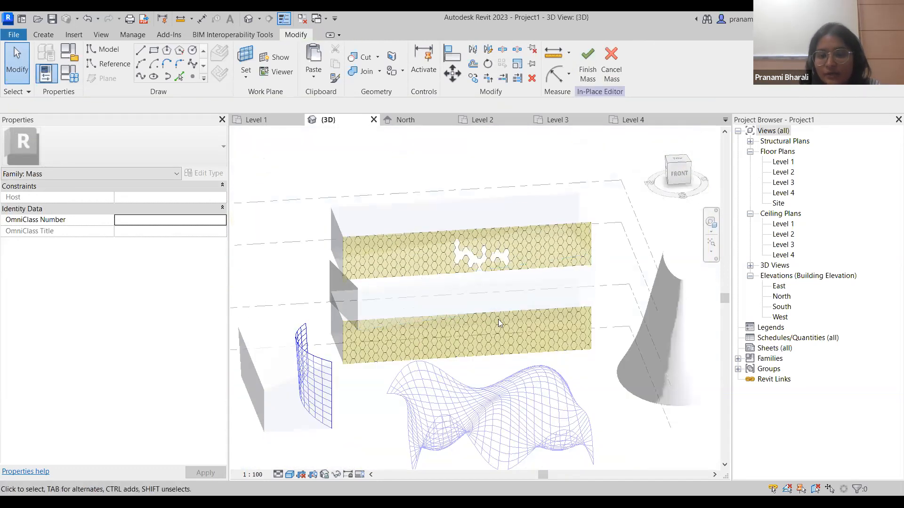
middle_drag(474, 310, 424, 207)
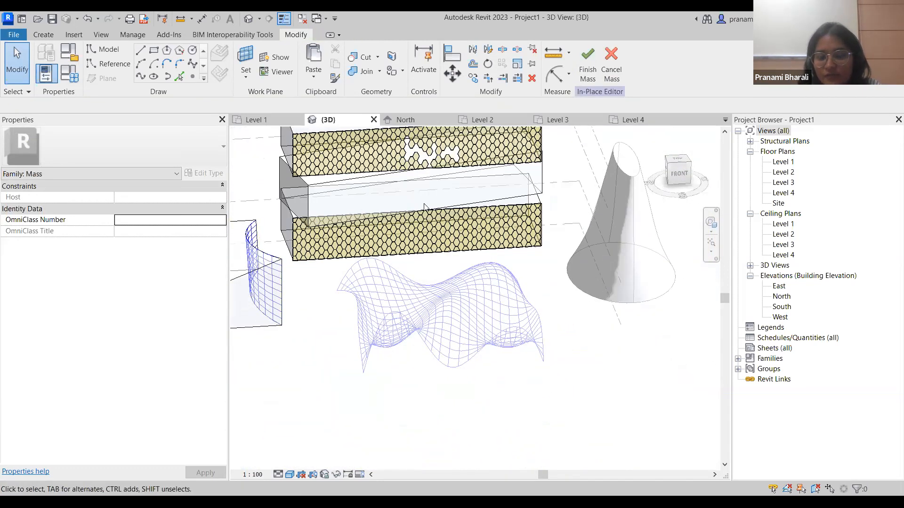
click(592, 63)
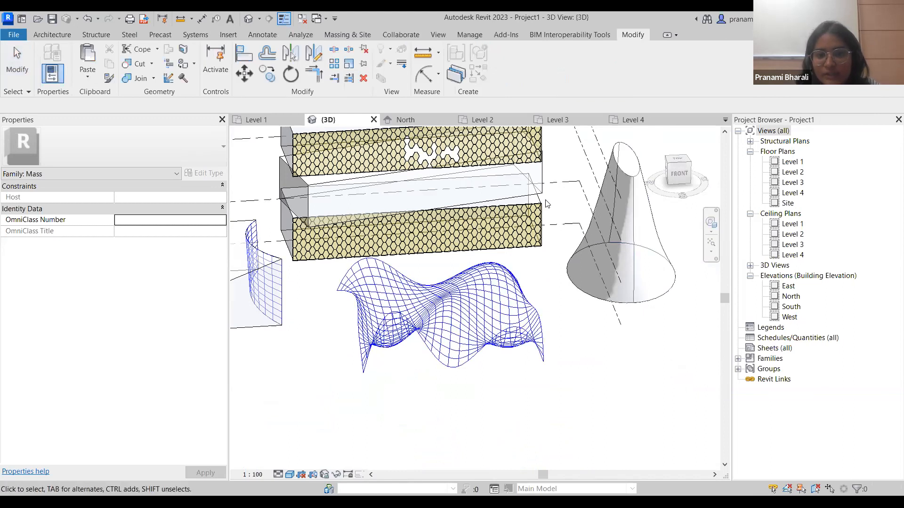
scroll(540, 335, down, 2)
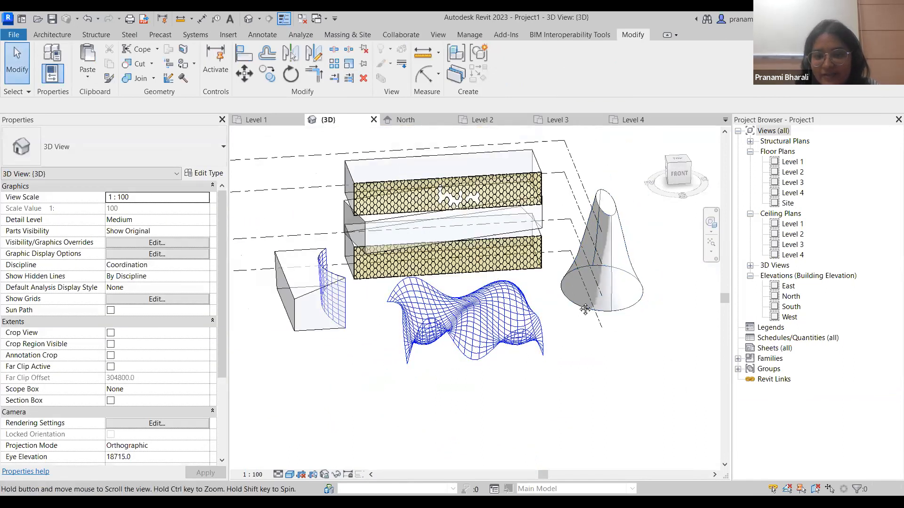
middle_drag(375, 353, 399, 302)
shift+middle_drag(492, 320, 374, 296)
scroll(395, 343, up, 5)
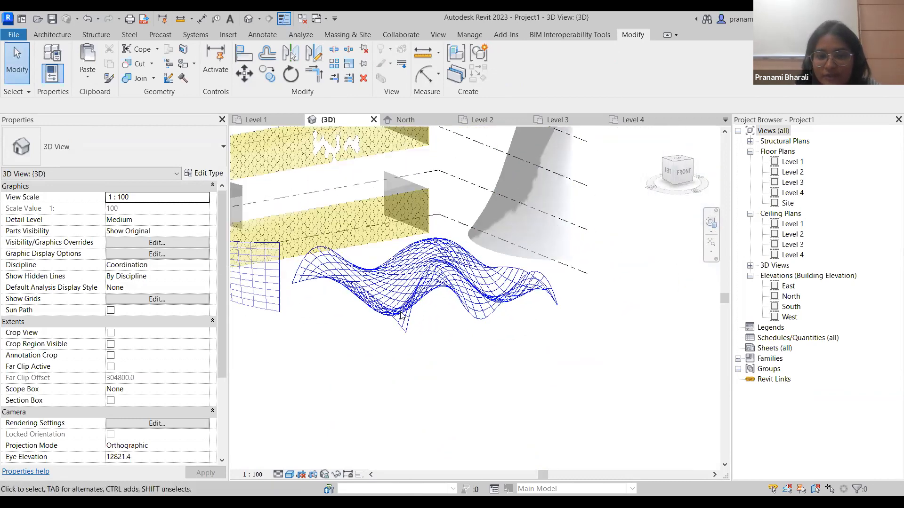
scroll(396, 343, up, 3)
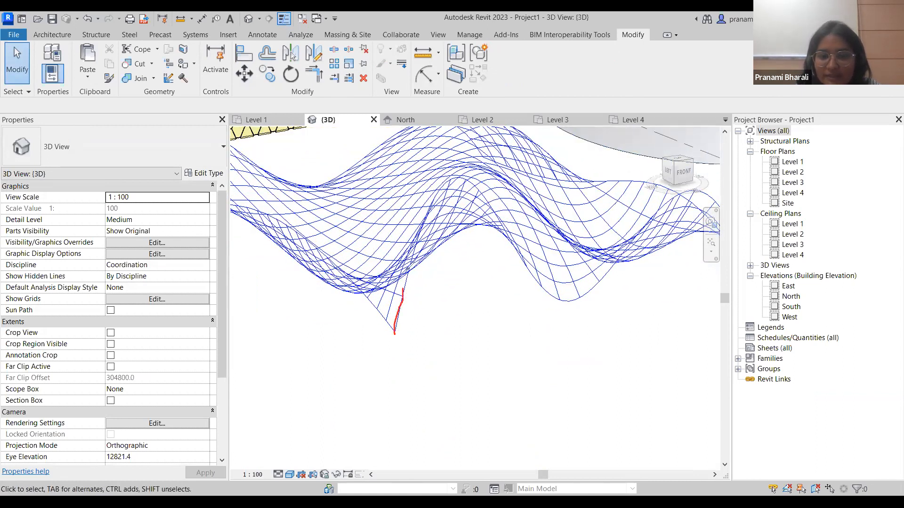
Create a new family from the Metric Generic Model Adaptive template in the English templates folder
click(19, 32)
mouse_move(47, 93)
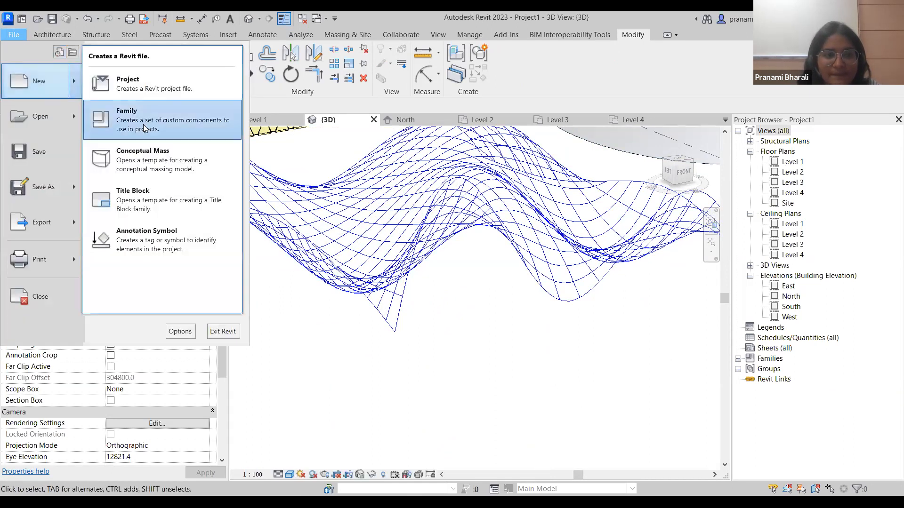
click(128, 117)
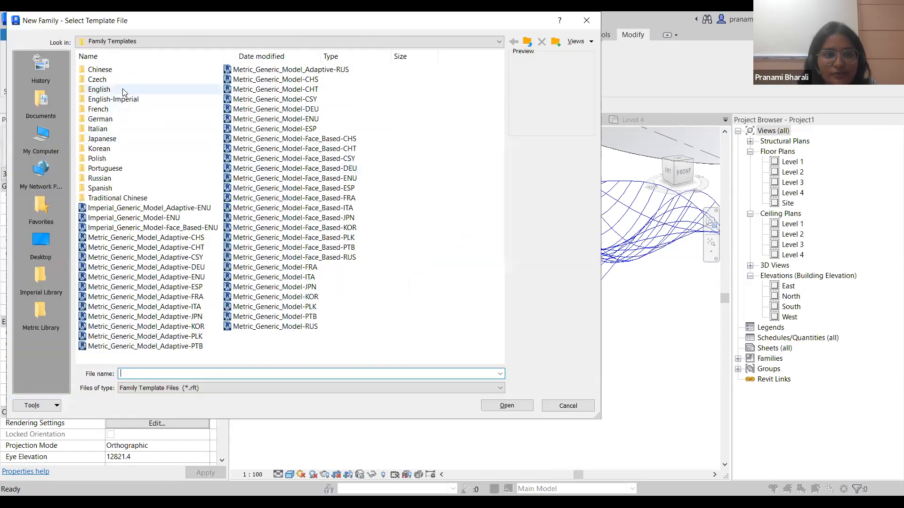
double_click(122, 90)
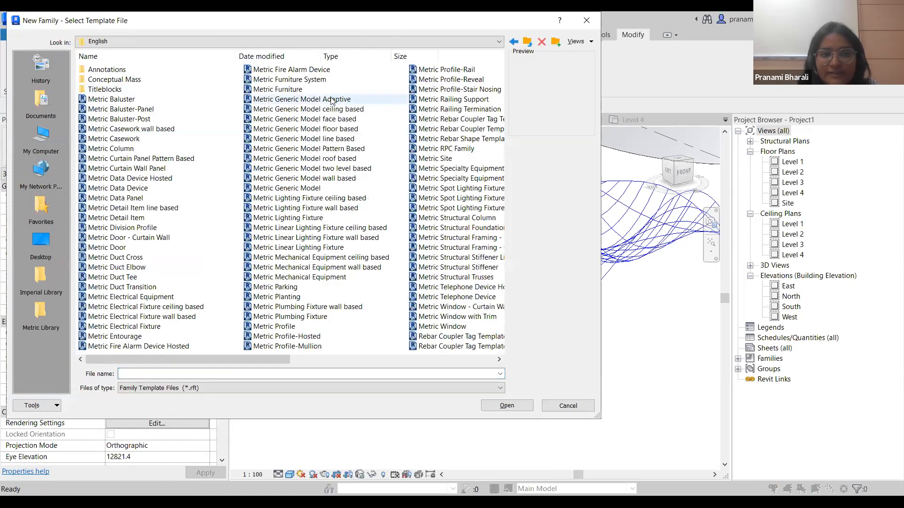
click(332, 101)
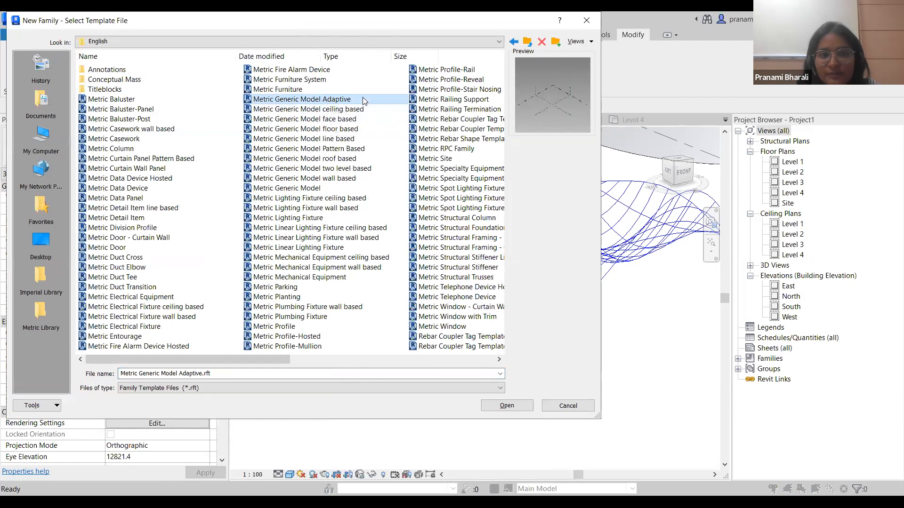
click(155, 159)
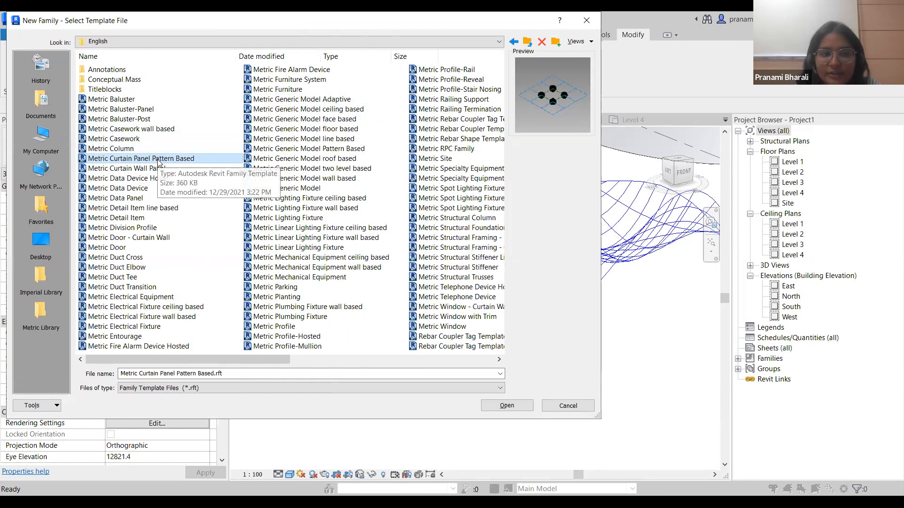
click(308, 100)
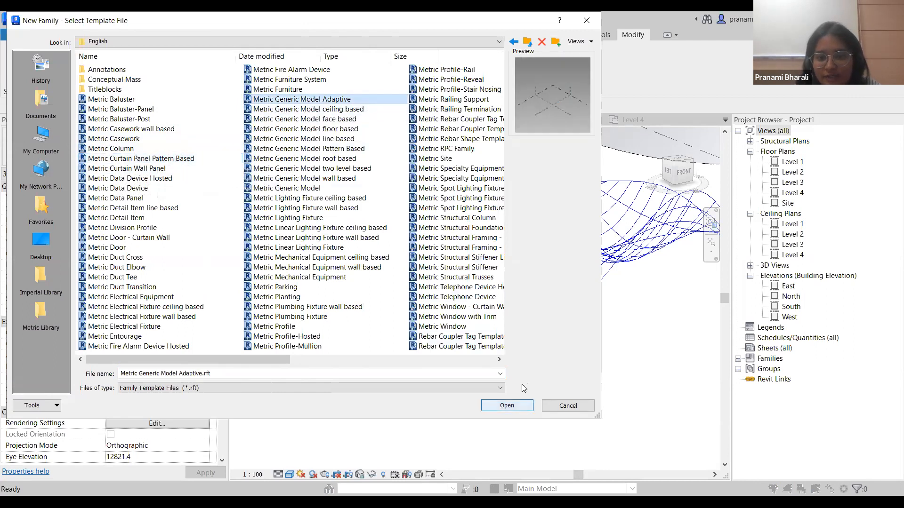
key(Return)
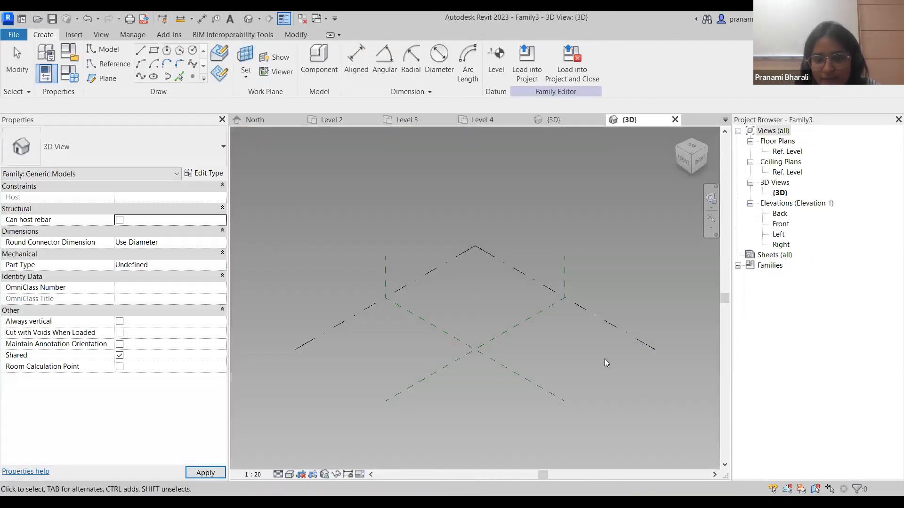
Place a reference point on the Center (Front/Back) reference plane in the Ref. Level floor plan, beside the plane intersection
shift+middle_drag(604, 358, 608, 392)
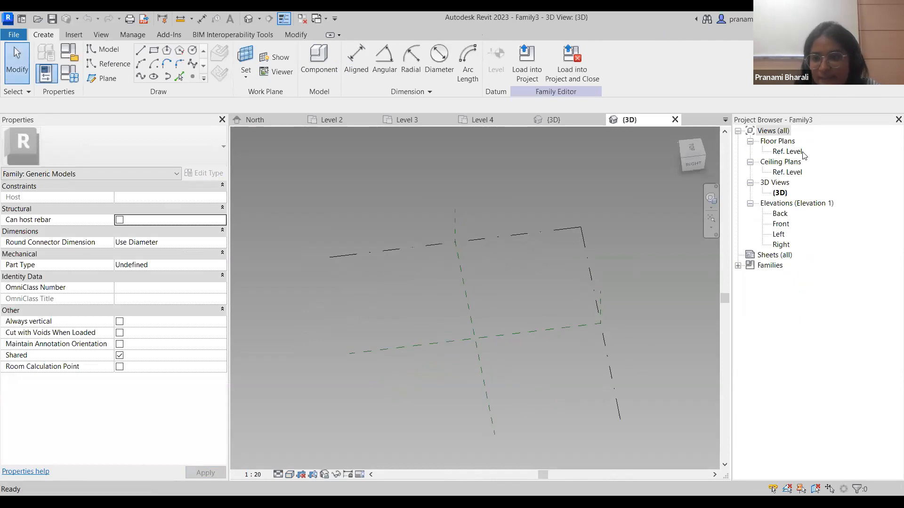
double_click(800, 151)
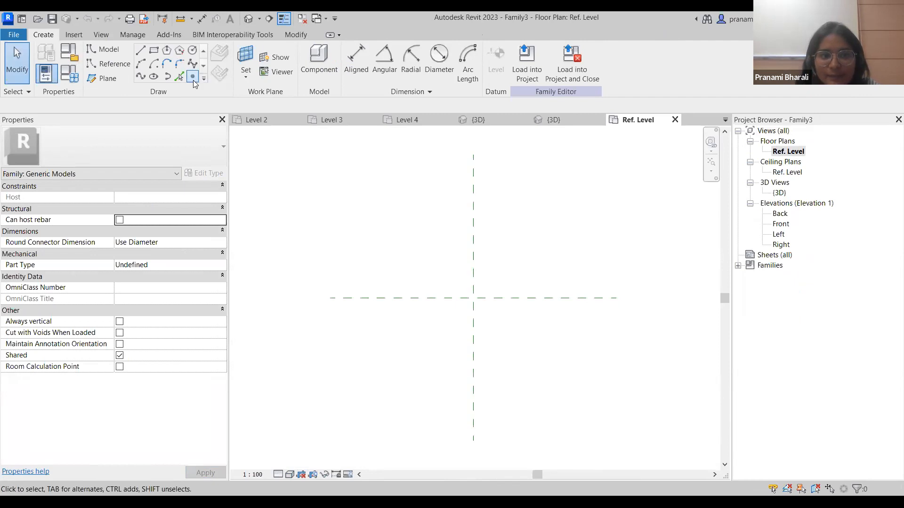
click(193, 77)
click(503, 285)
key(Escape)
key(Escape)
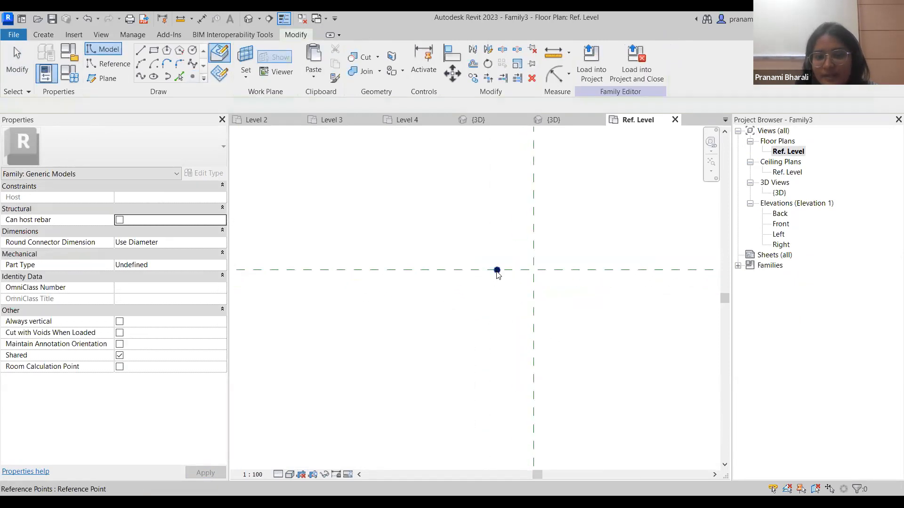
Set the reference point's distance from the Center (Left/Right) reference plane to 300
click(496, 270)
click(515, 239)
text(3)
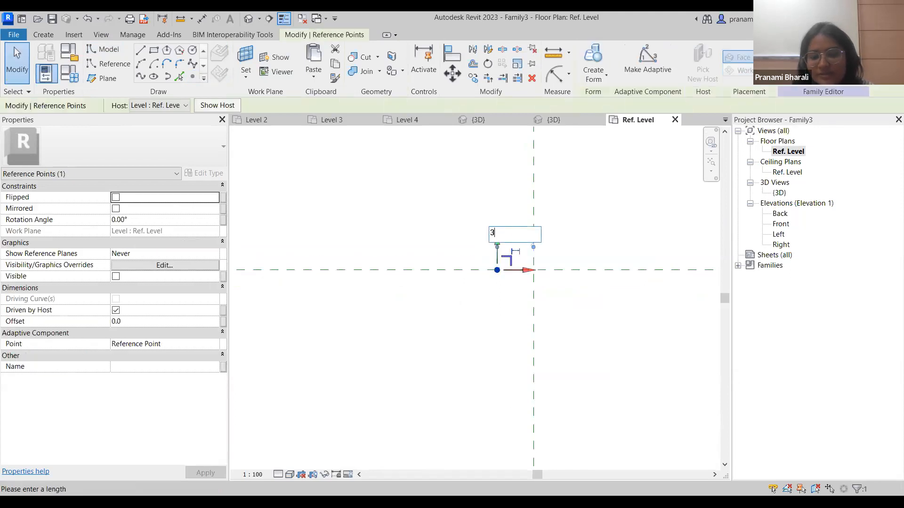
text(00)
key(Return)
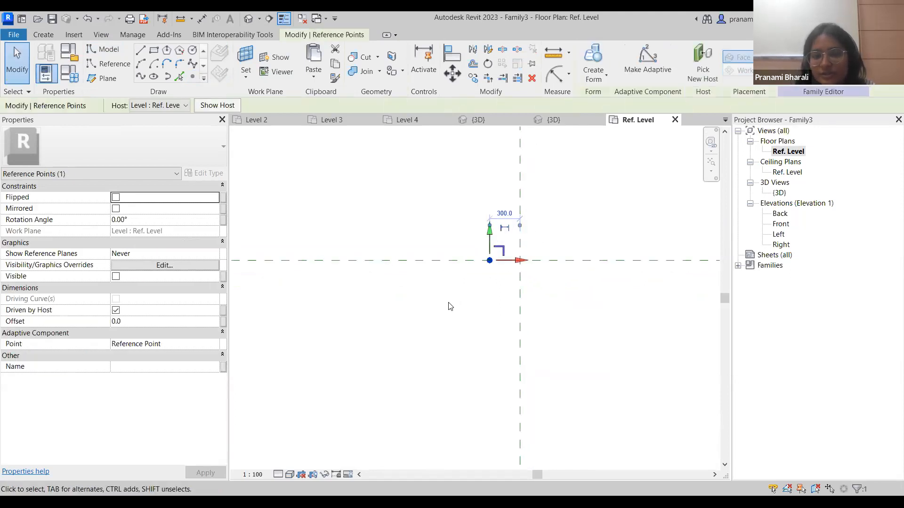
Copy the reference point 600 along the Center (Front/Back) plane to the opposite side of the Center (Left/Right) plane
key(Escape)
drag(478, 244, 502, 294)
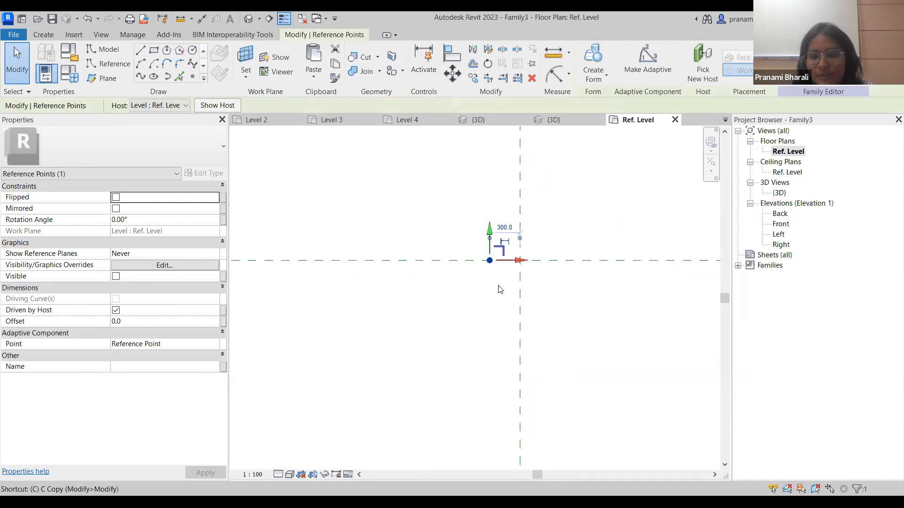
click(489, 263)
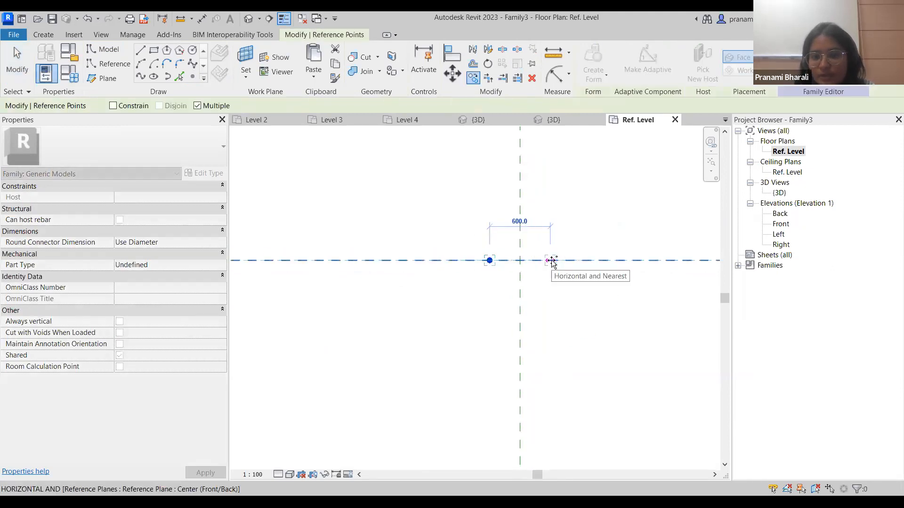
key(Escape)
Make both reference points adaptive in the 3D view
click(248, 19)
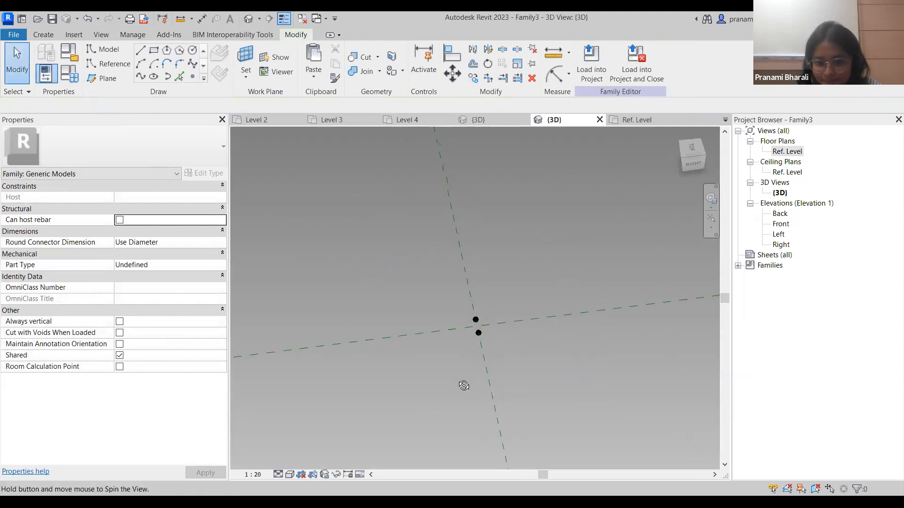
shift+middle_drag(570, 362, 580, 353)
scroll(449, 347, up, 3)
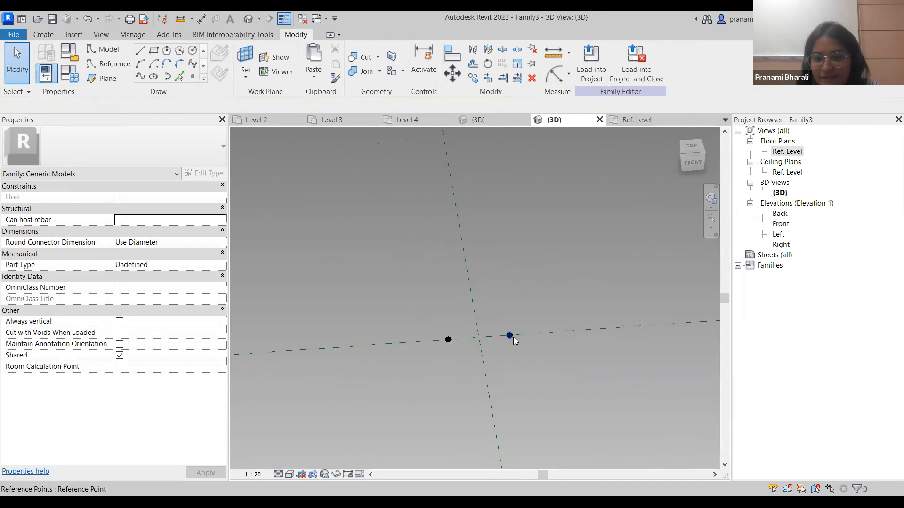
drag(422, 289, 536, 385)
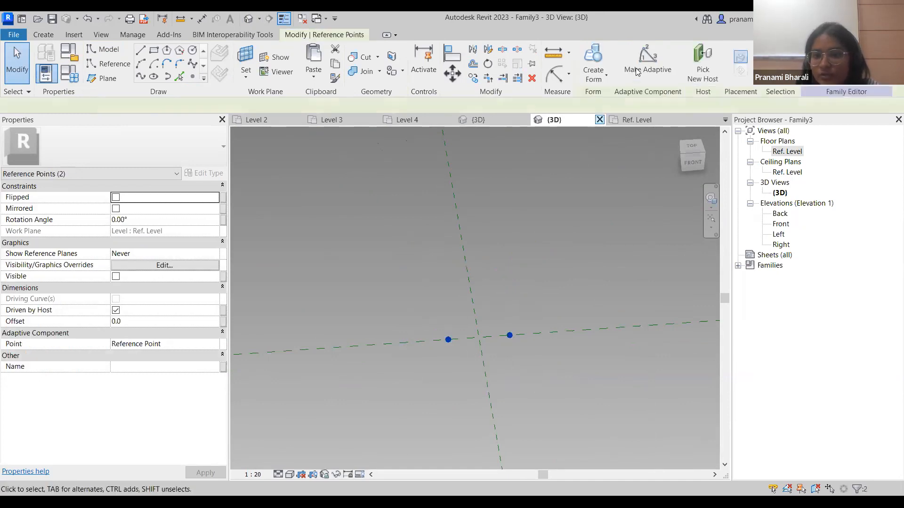
click(637, 71)
click(501, 378)
Place a reference point on adaptive point 1, drawing on its horizontal plane as the picked work plane
shift+middle_drag(504, 378, 511, 284)
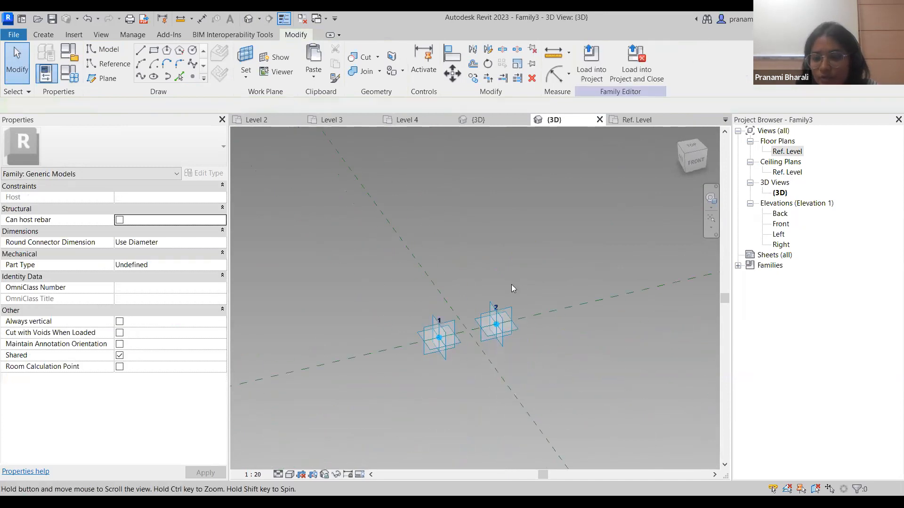
scroll(473, 329, up, 3)
scroll(472, 328, up, 2)
scroll(412, 359, down, 3)
middle_drag(412, 359, 435, 324)
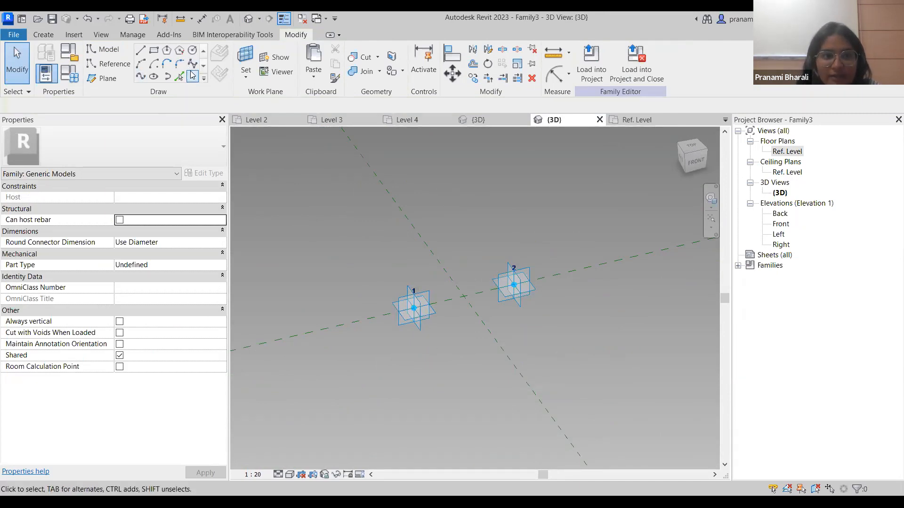
click(192, 77)
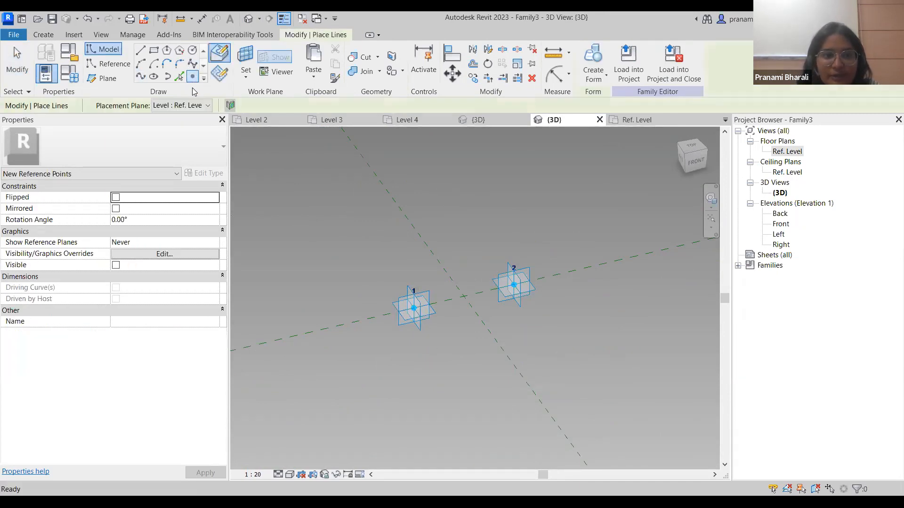
click(220, 75)
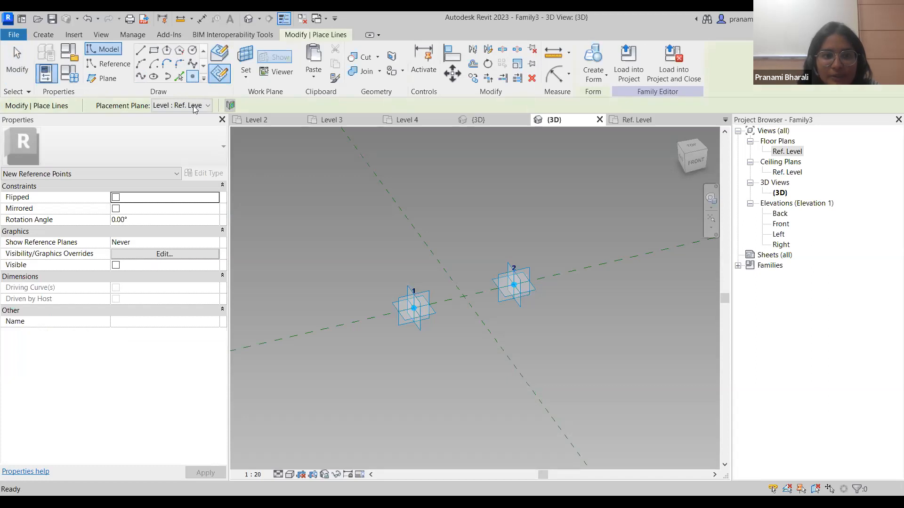
click(188, 105)
click(191, 126)
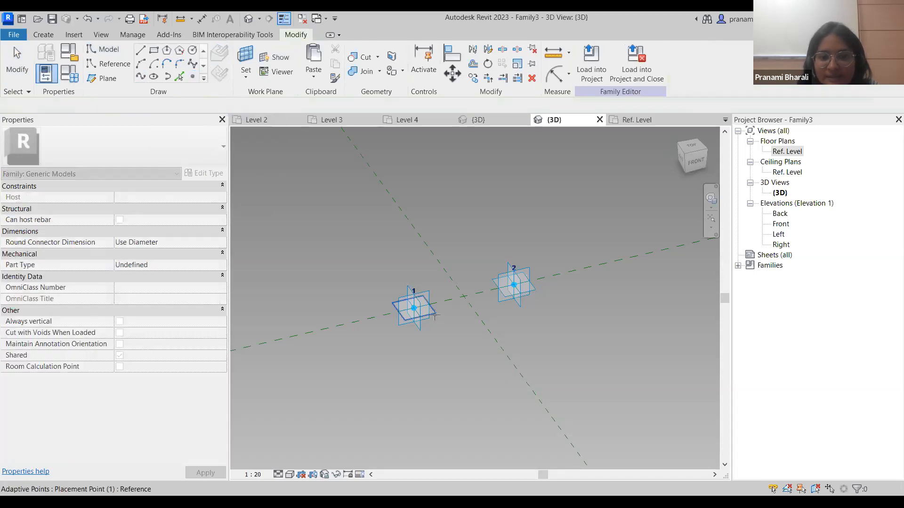
click(414, 309)
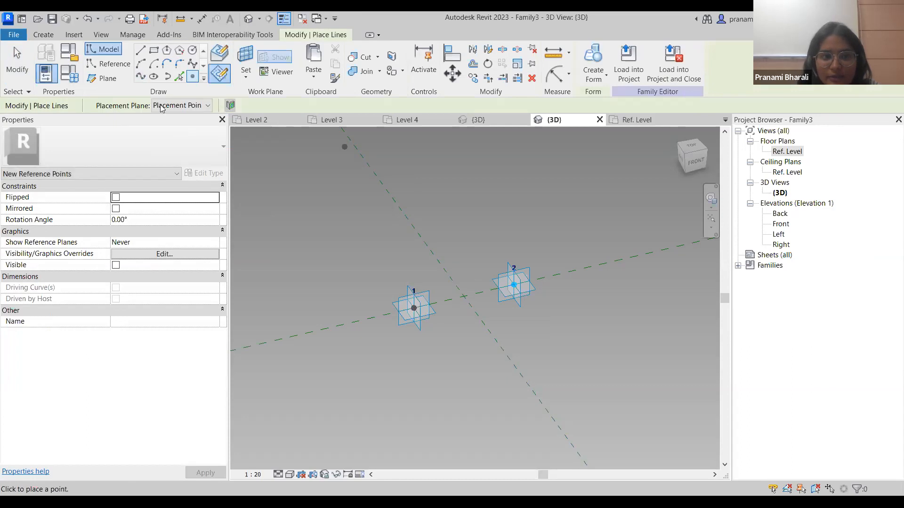
Place another reference point on adaptive point 2, using that point's own picked plane as the work plane
click(181, 105)
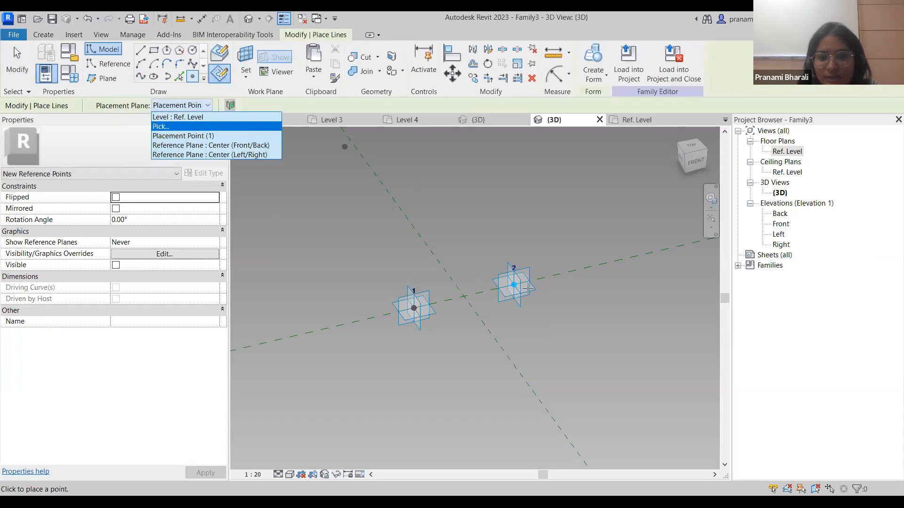
click(178, 126)
click(413, 308)
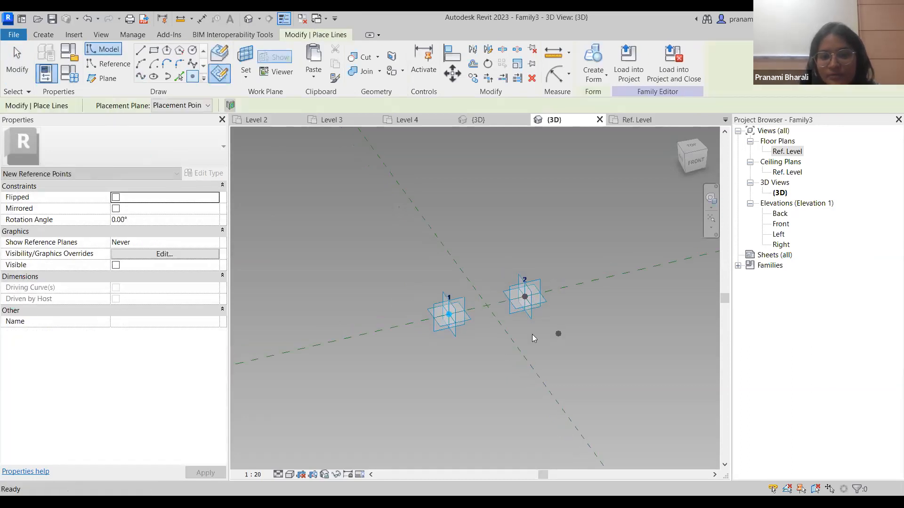
key(Escape)
key(Escape)
Filter the selection to only the two reference points hosted on the adaptive points and set their offset to 600
drag(380, 224, 586, 366)
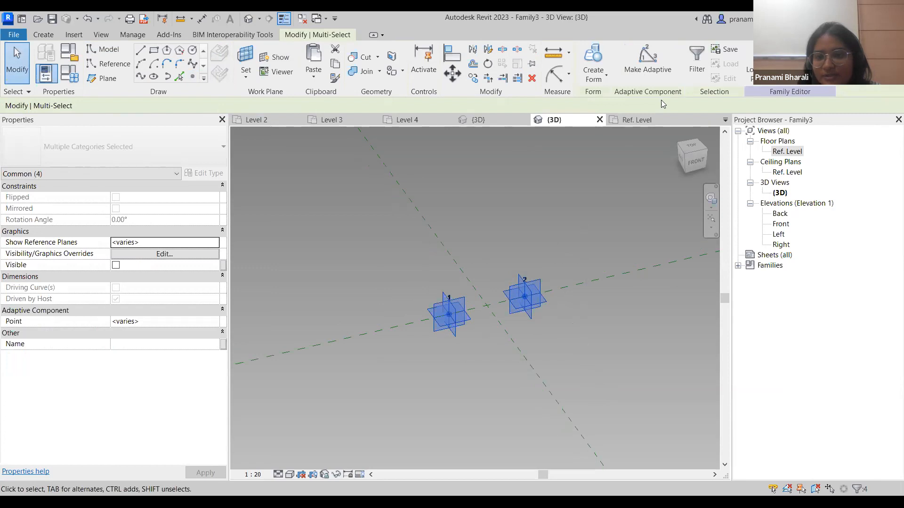
click(691, 70)
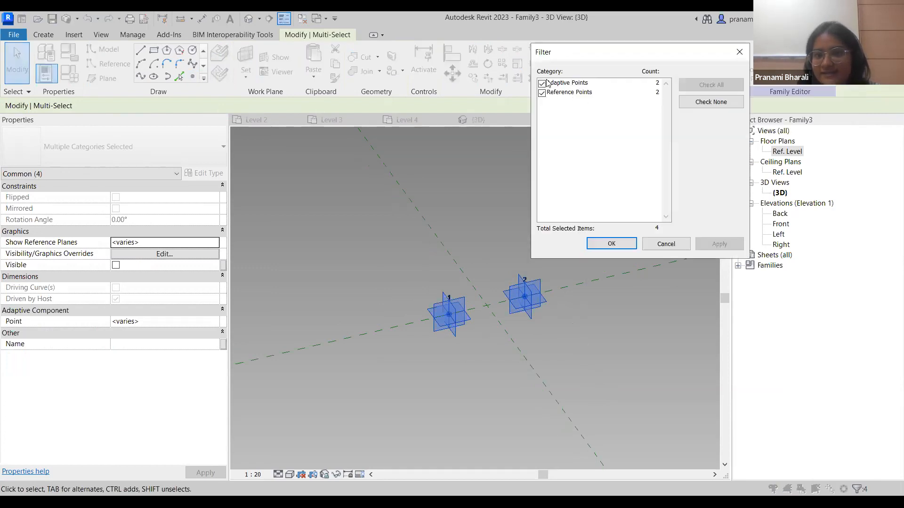
click(657, 83)
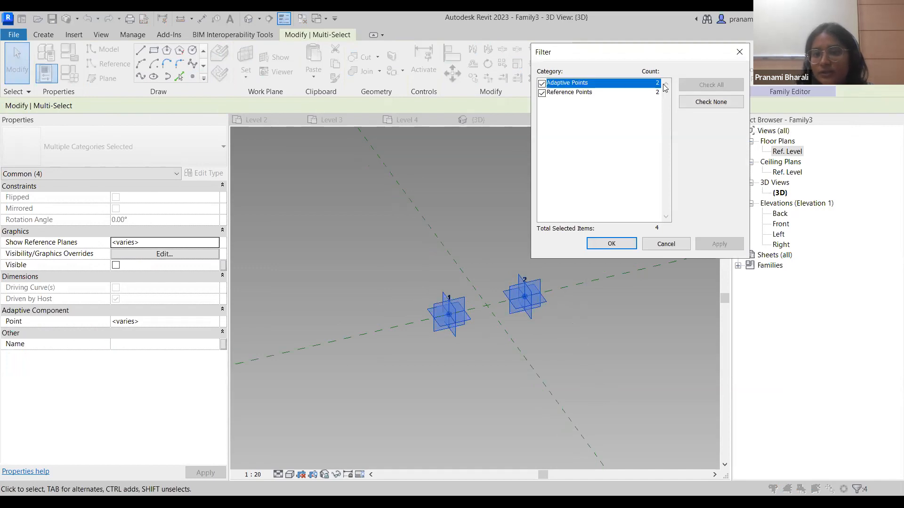
click(582, 93)
click(541, 83)
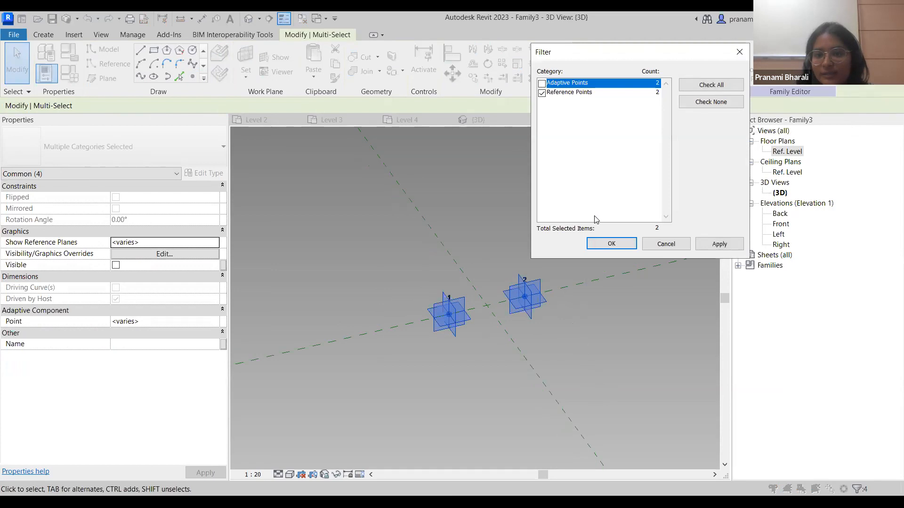
click(608, 244)
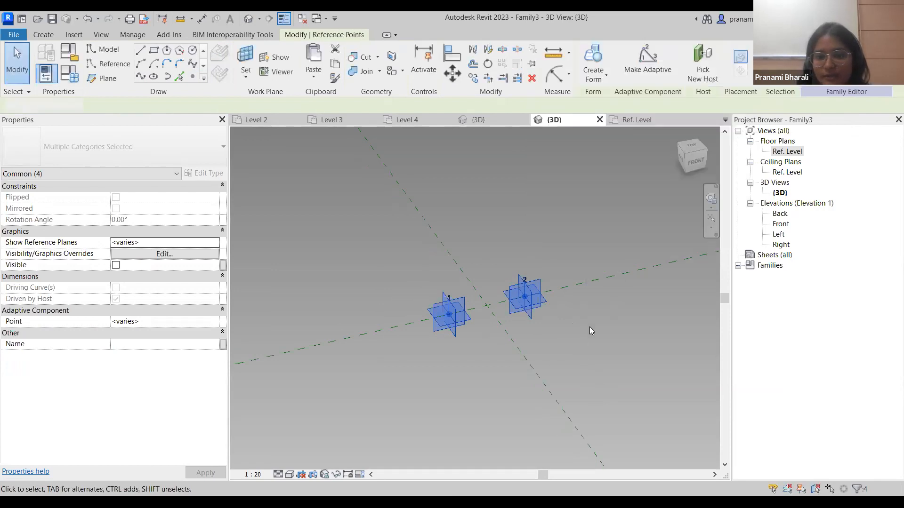
click(163, 322)
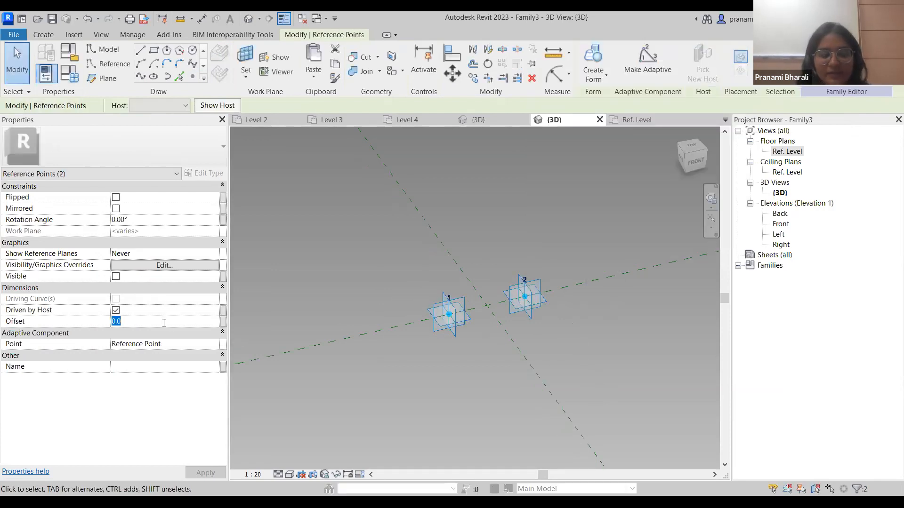
text(600)
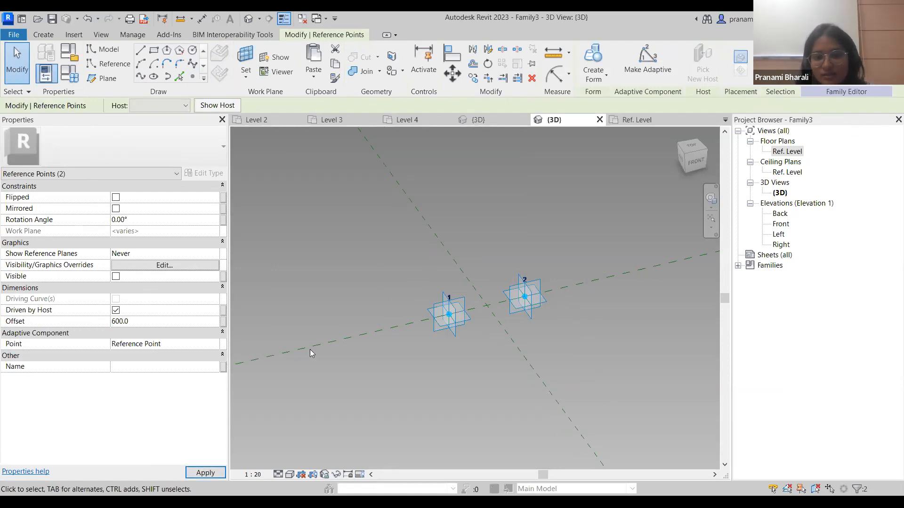
Associate the offset of both hosted reference points with a new type parameter named "height ofsset", grouped under Dimensions
mouse_move(572, 338)
shift+middle_down()
mouse_move(566, 306)
mouse_move(610, 323)
mouse_move(581, 335)
shift+middle_up()
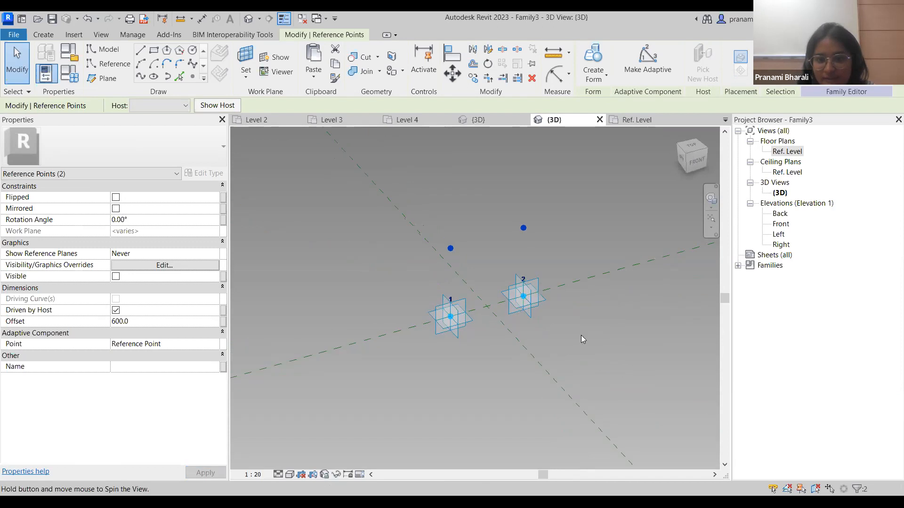
click(223, 321)
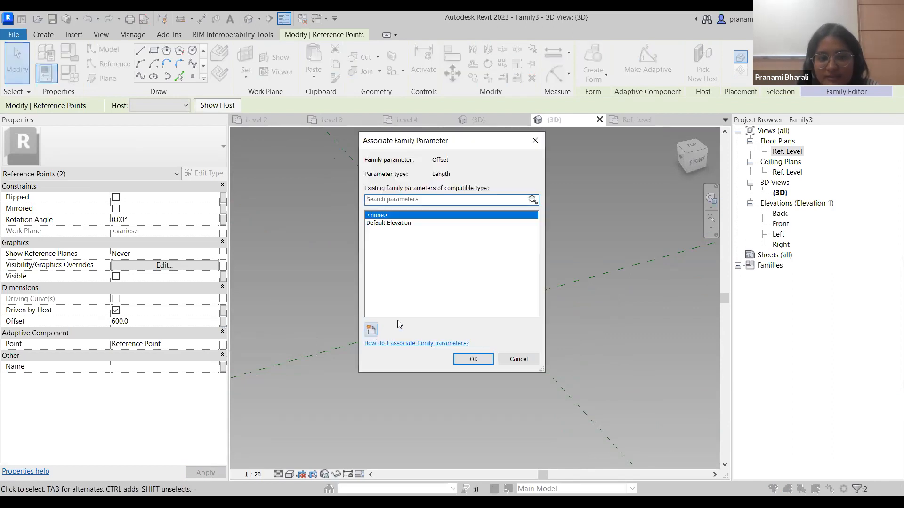
text(height ofsset)
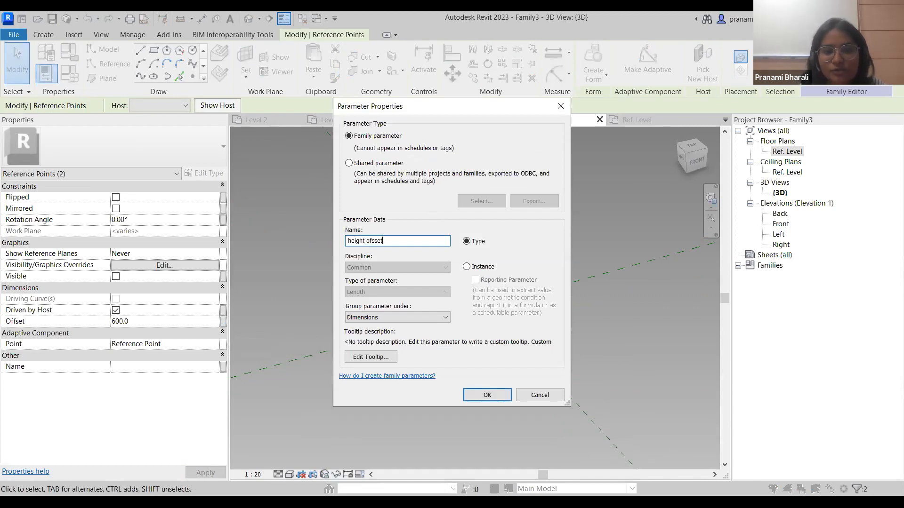
key(Return)
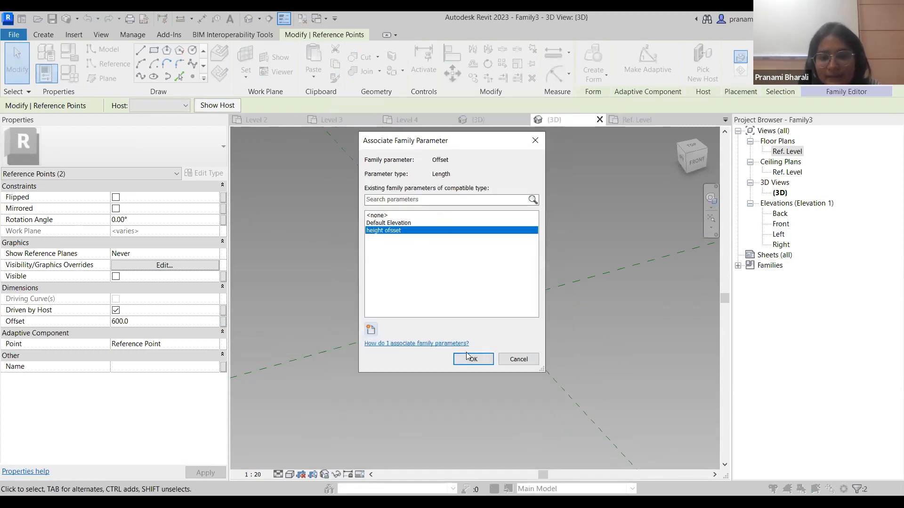
key(Return)
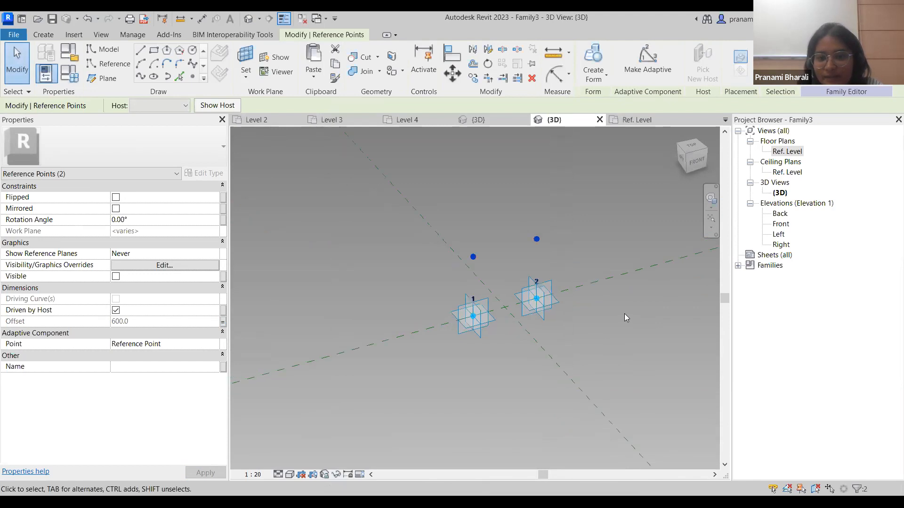
click(573, 276)
Draw a closed loop of reference lines with 3D snapping through adaptive point 1, the two offset points and adaptive point 2
scroll(530, 323, up, 3)
middle_drag(426, 277, 428, 209)
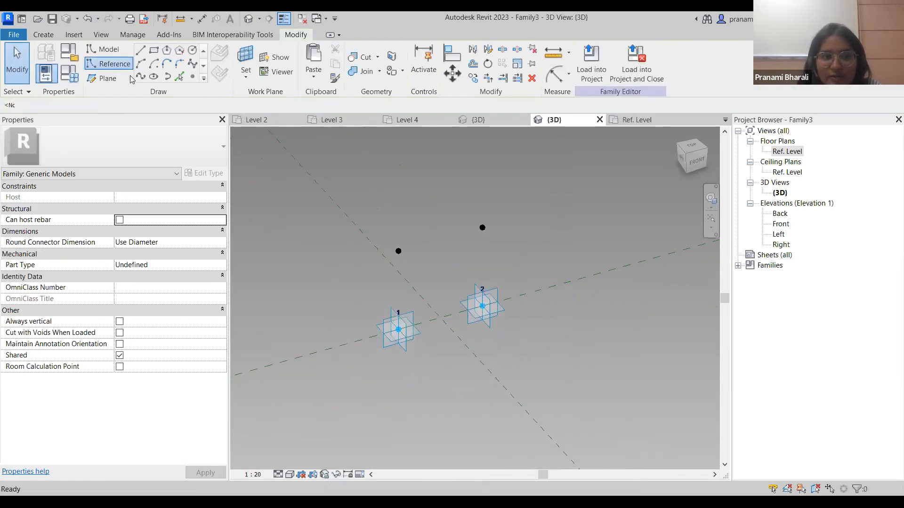
click(115, 63)
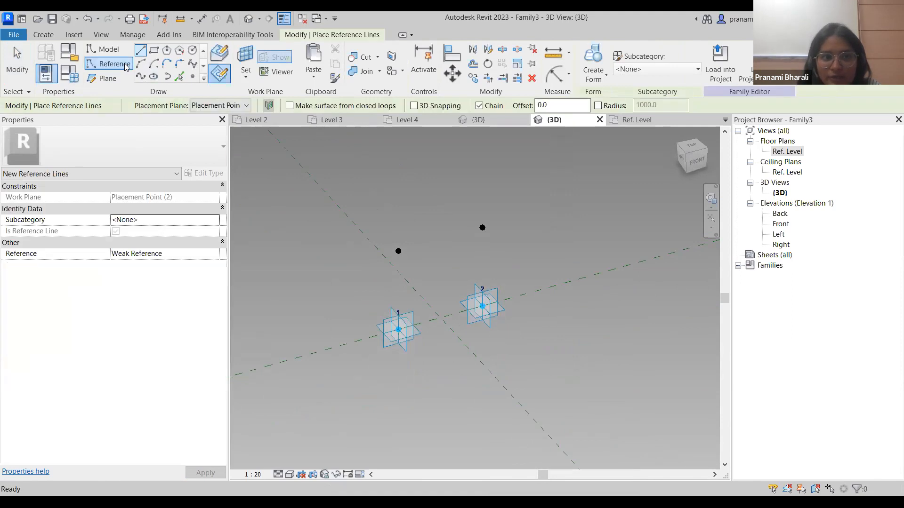
click(414, 106)
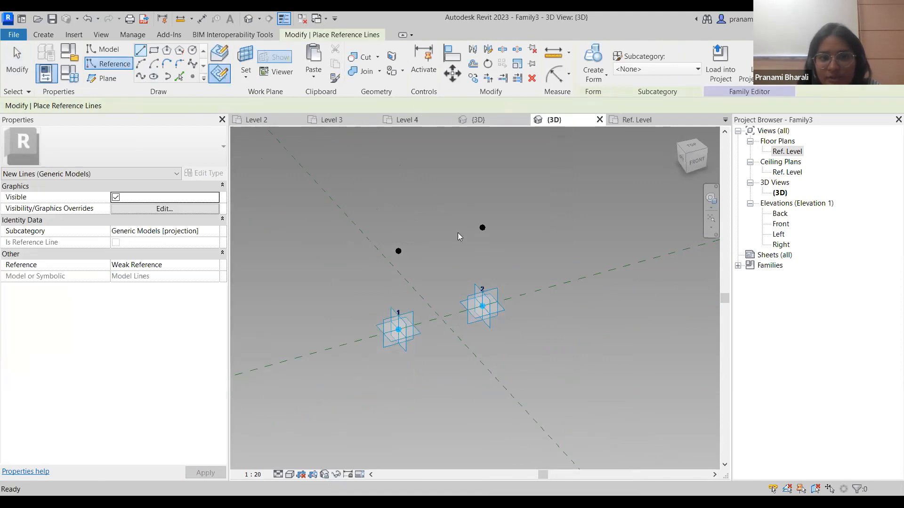
click(398, 329)
key(Escape)
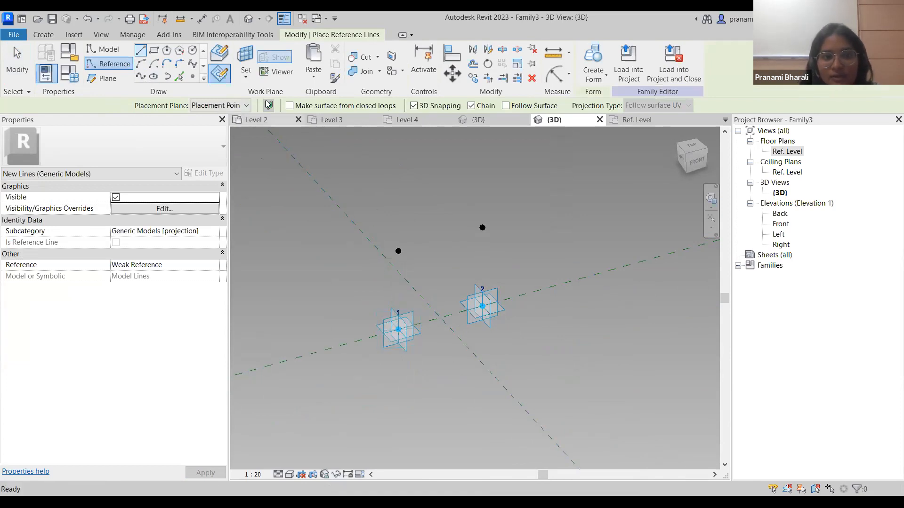
key(Escape)
click(123, 66)
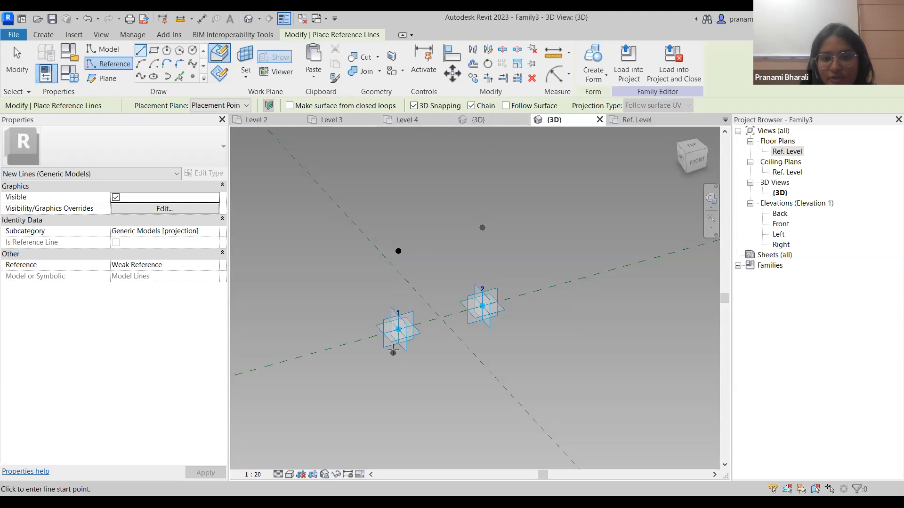
click(398, 329)
click(398, 251)
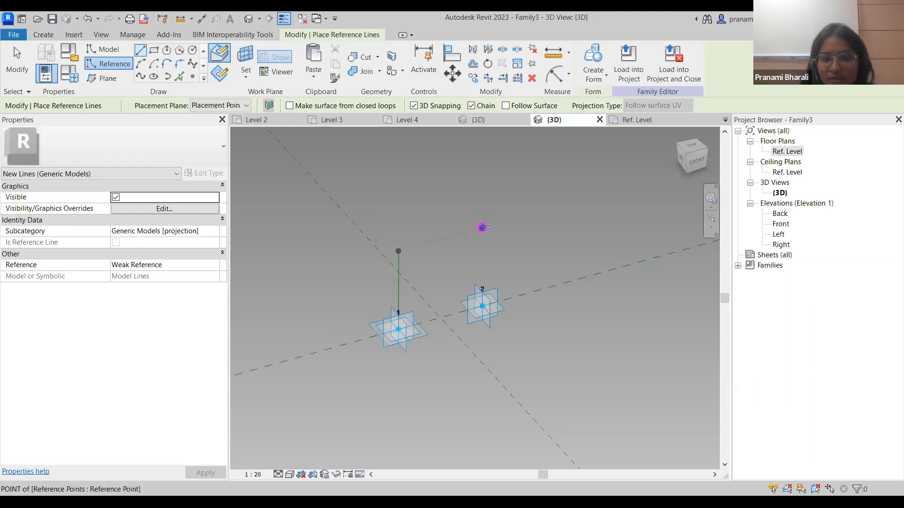
click(482, 228)
click(482, 306)
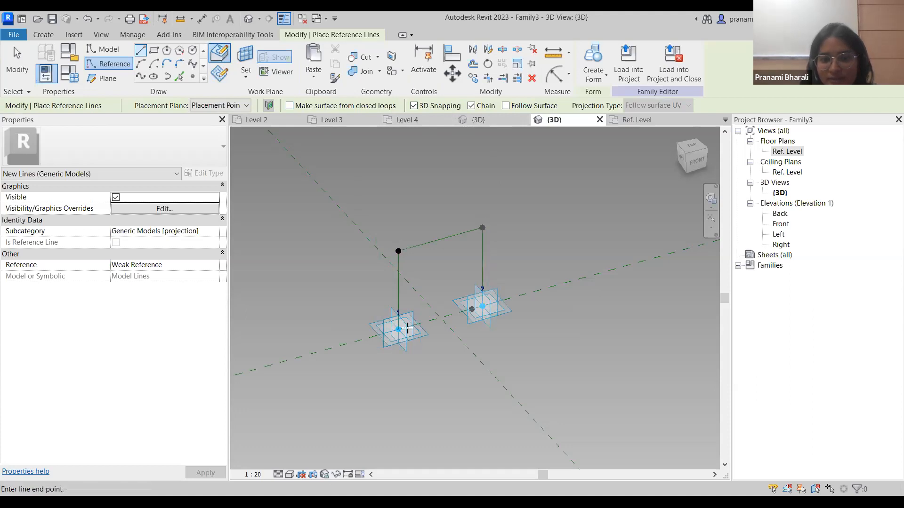
click(399, 329)
key(Escape)
Set the "height ofsset" parameter to 400 in the family types and apply it
scroll(538, 329, down, 2)
shift+middle_drag(562, 338, 574, 308)
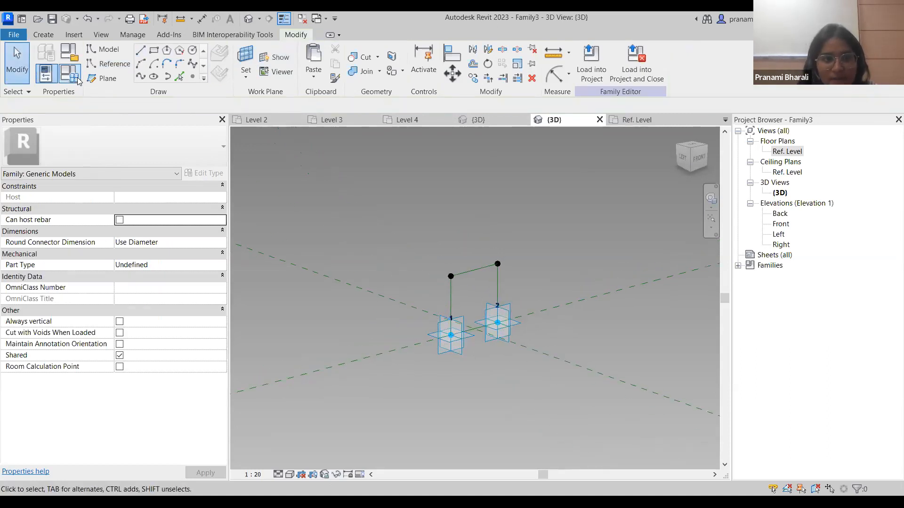
click(184, 147)
text(400)
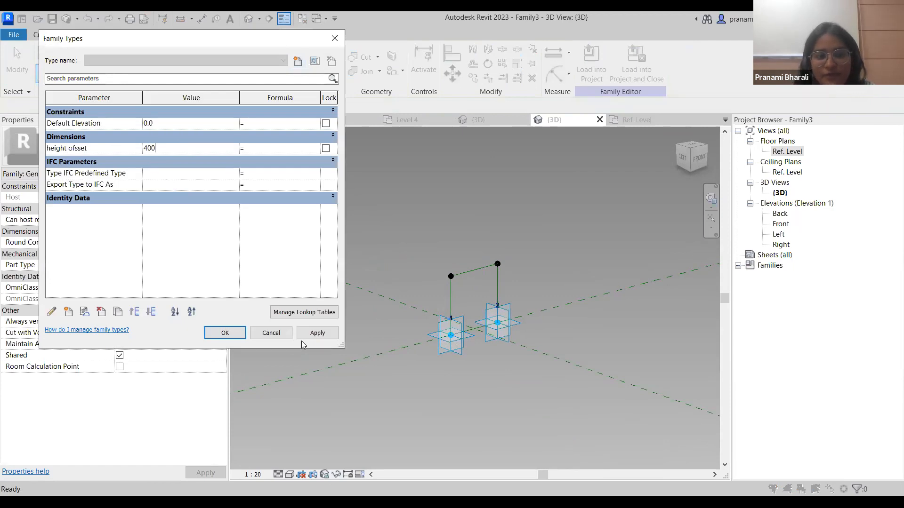
click(302, 335)
click(237, 335)
Create a solid form from the closed rectangular loop of reference lines
shift+middle_drag(530, 382, 541, 393)
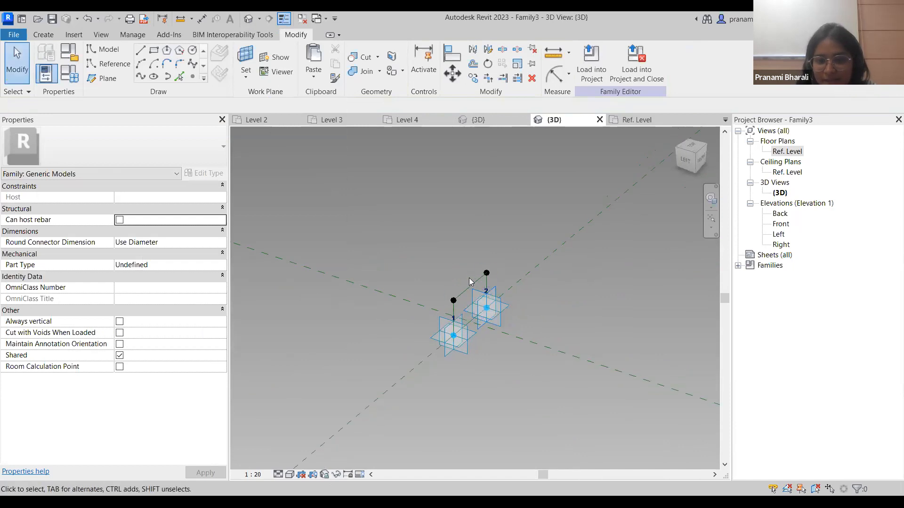
click(469, 287)
shift+middle_drag(562, 343, 496, 196)
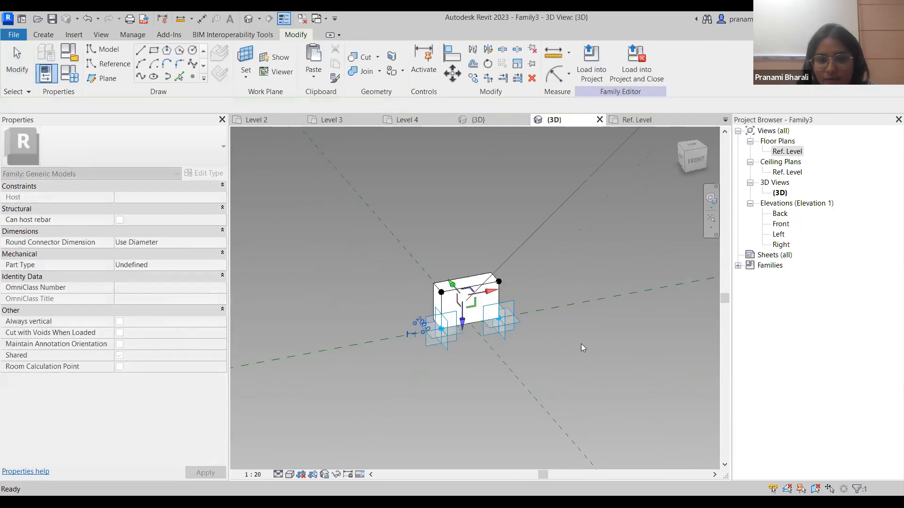
scroll(405, 335, up, 3)
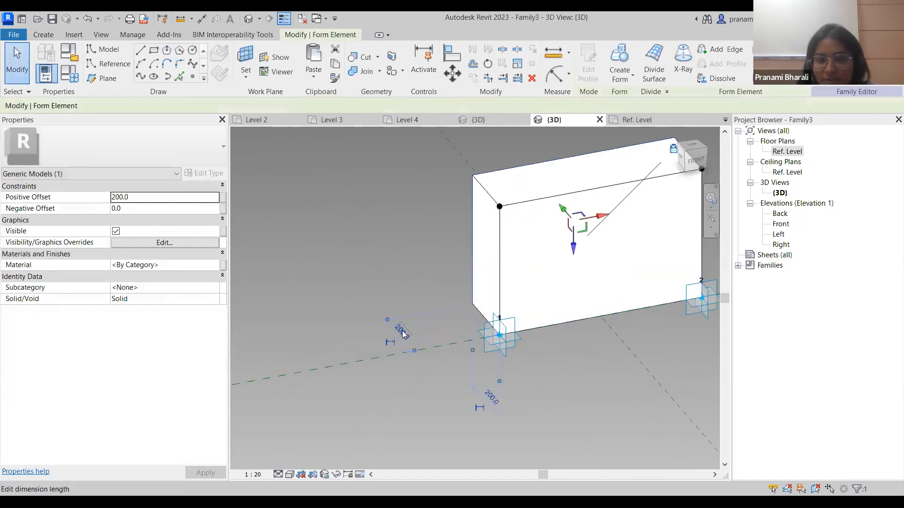
Set the solid form's thickness to 30 by editing its temporary dimension
click(405, 335)
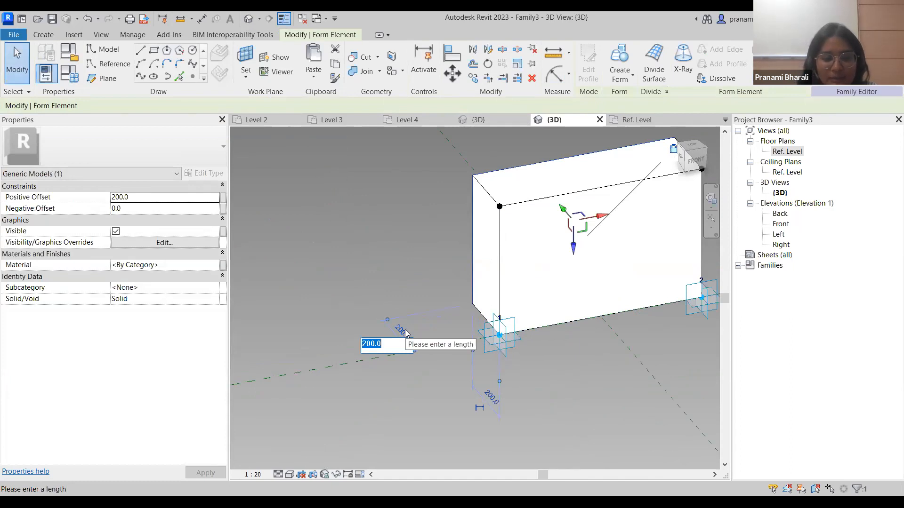
text(30)
key(Return)
shift+middle_drag(467, 347, 563, 380)
click(562, 375)
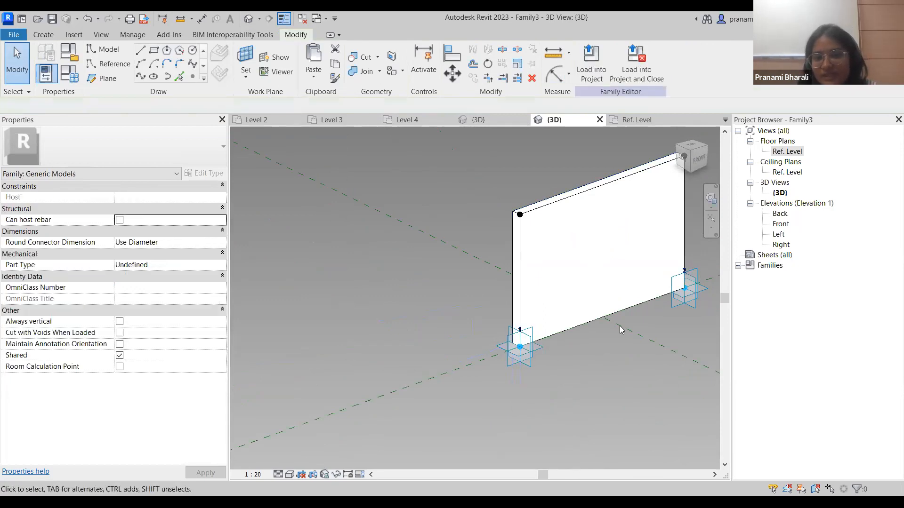
Select the whole solid form, open the material browser for it and search for "wood"
shift+middle_drag(620, 330, 626, 234)
key(Tab)
click(626, 234)
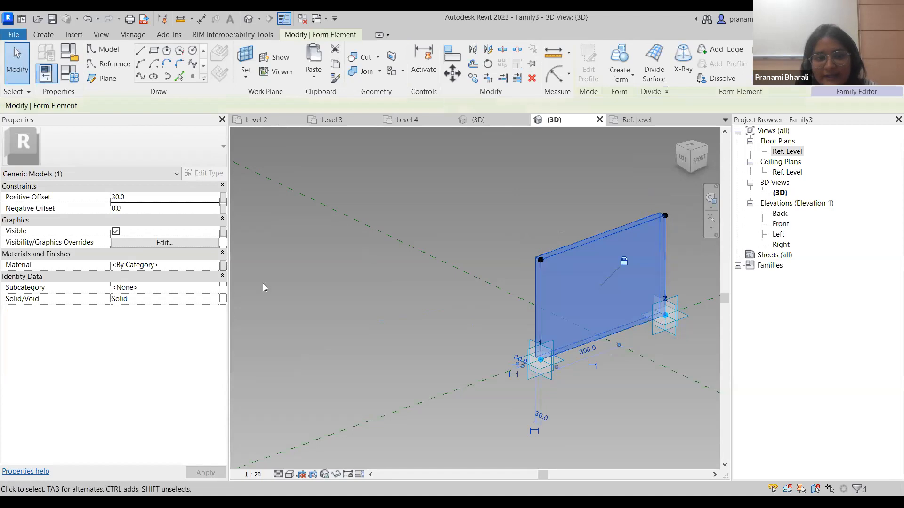
click(217, 267)
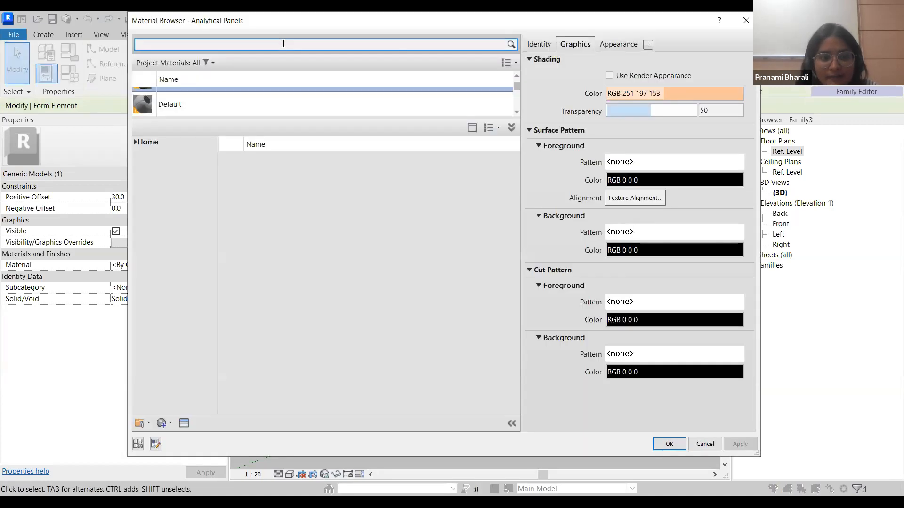
click(283, 44)
text(wood)
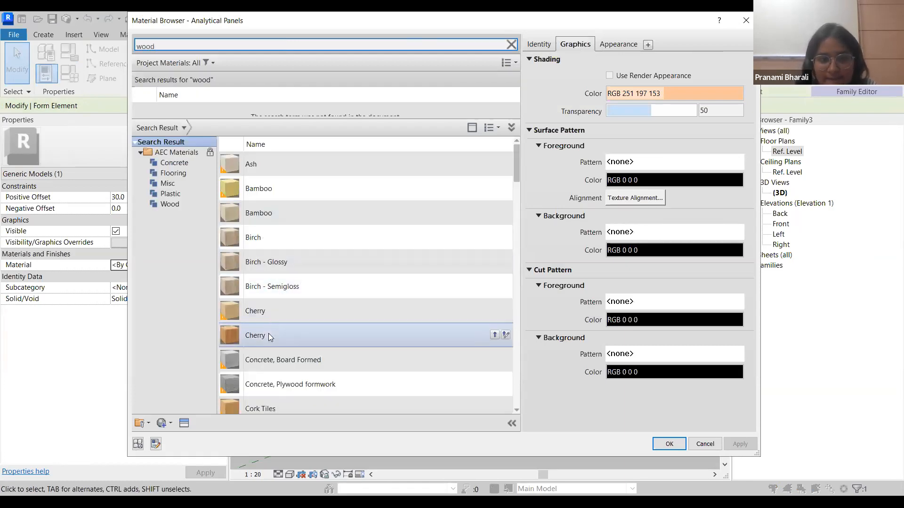
Add the library's Pine material to the document, enable its render appearance for shading and assign it to the form
scroll(272, 258, down, 7)
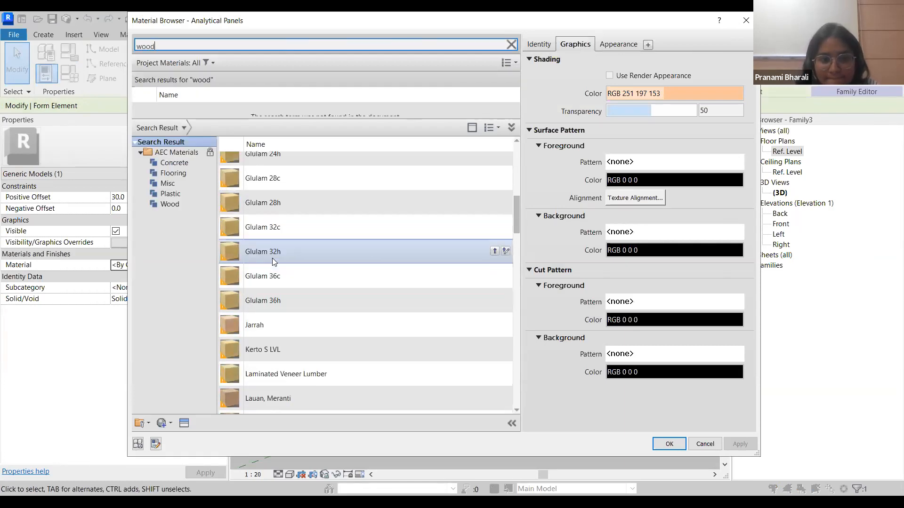
scroll(272, 258, down, 8)
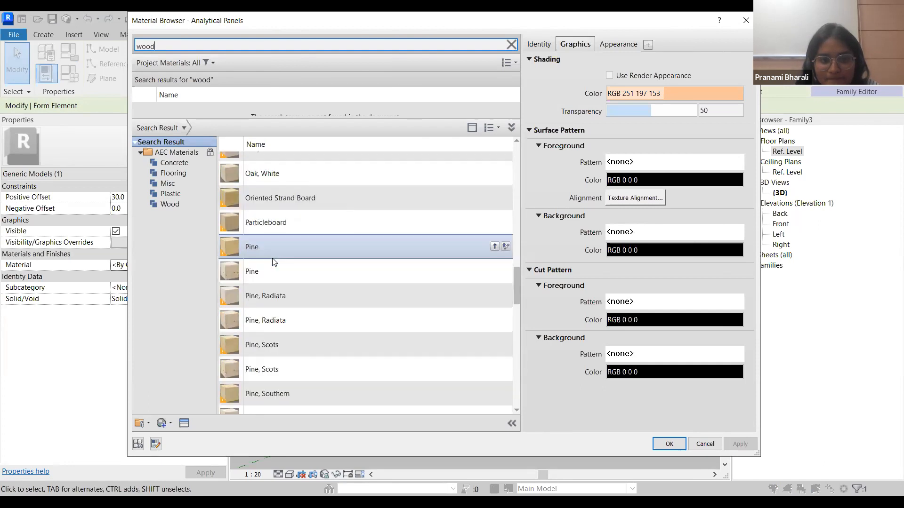
scroll(272, 258, down, 10)
scroll(272, 258, up, 15)
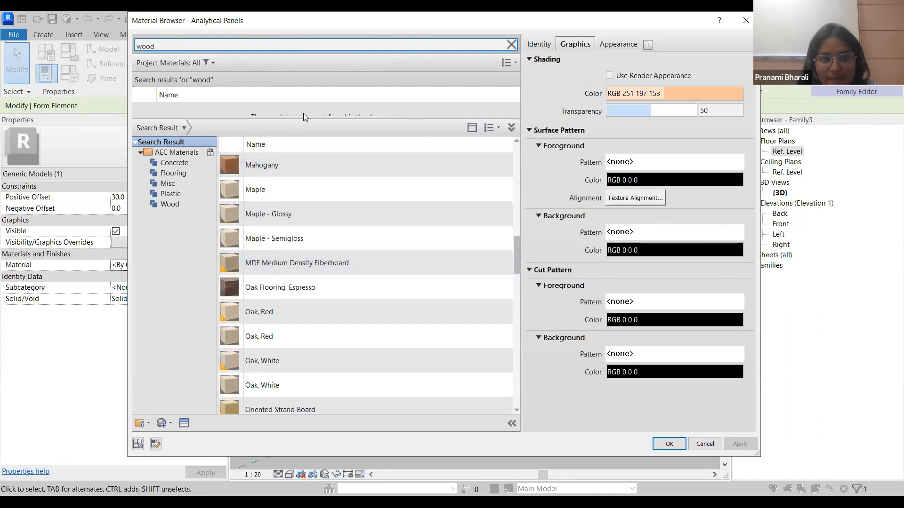
scroll(306, 150, up, 7)
scroll(286, 208, up, 5)
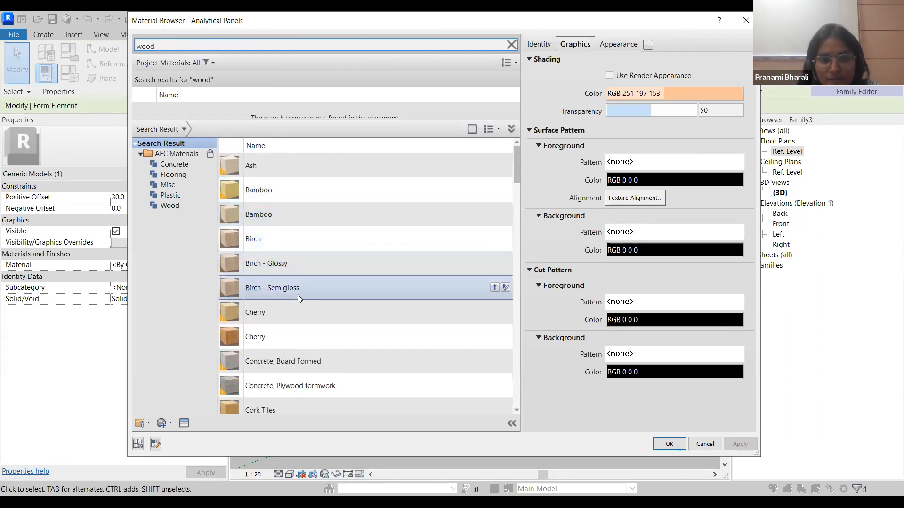
scroll(297, 295, down, 12)
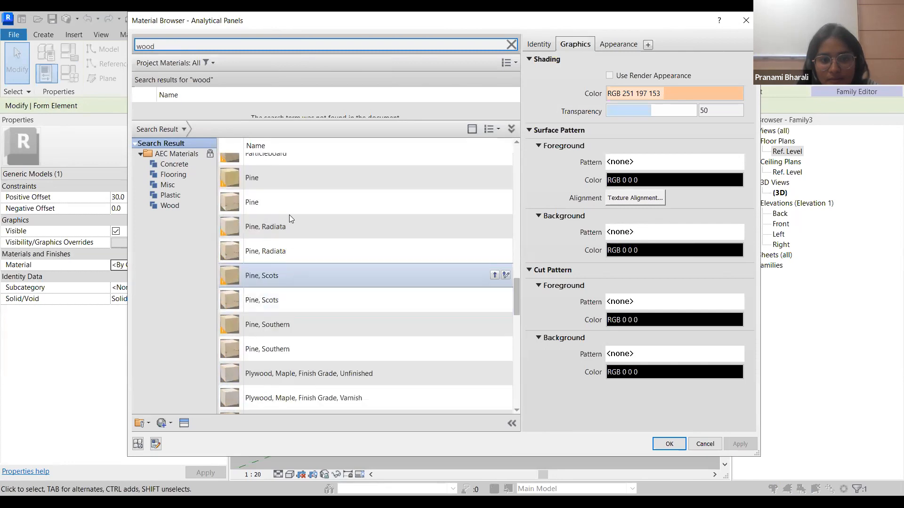
click(495, 177)
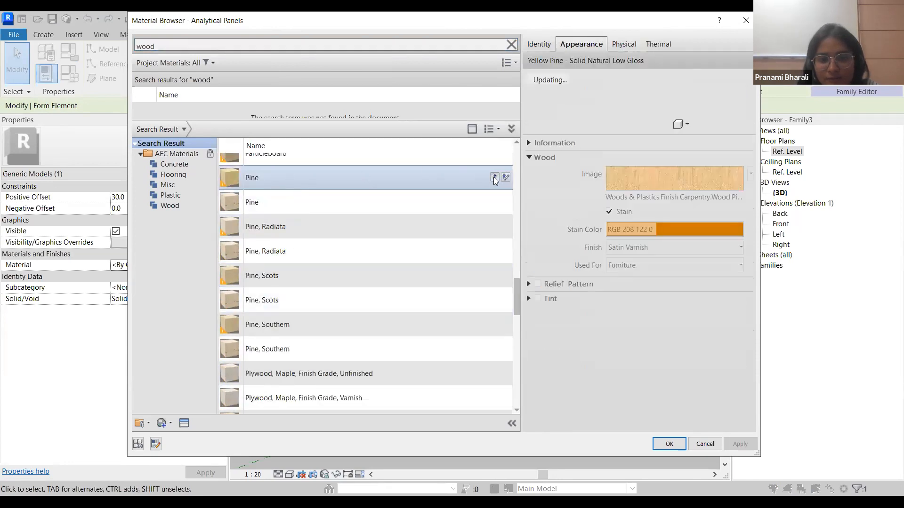
click(635, 77)
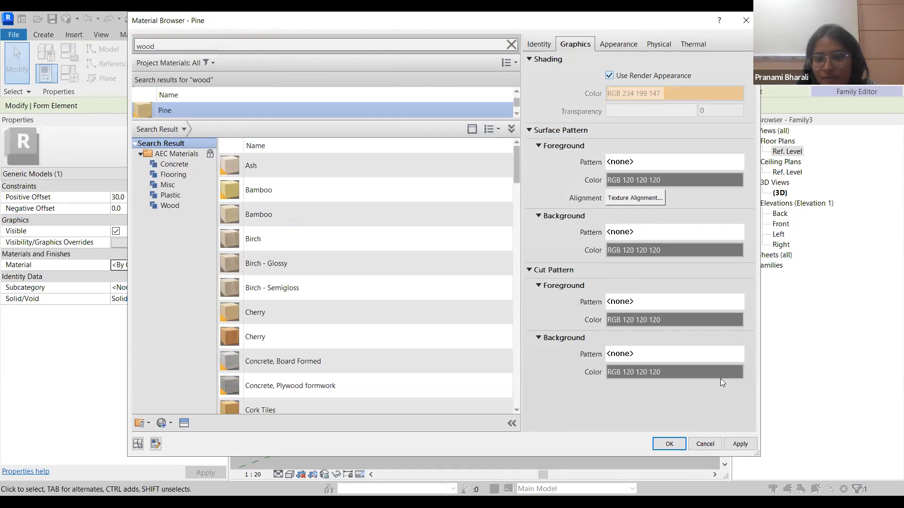
click(740, 444)
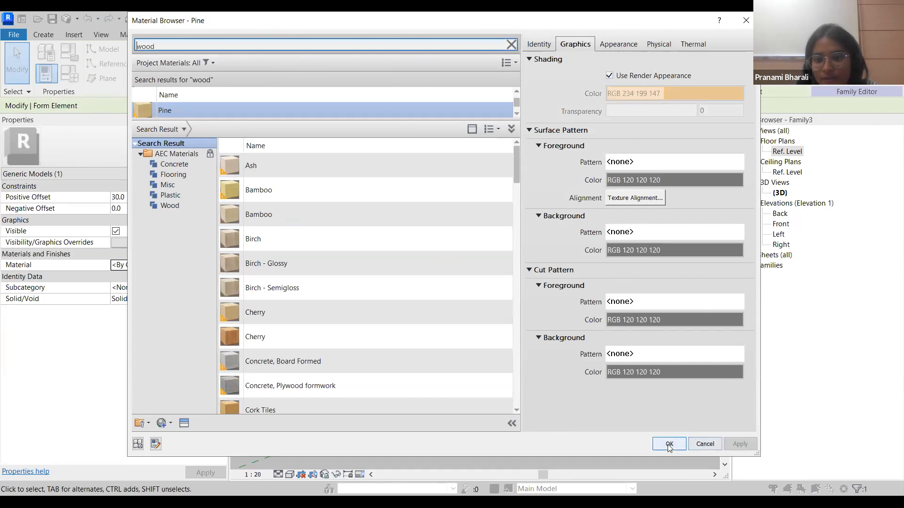
click(669, 444)
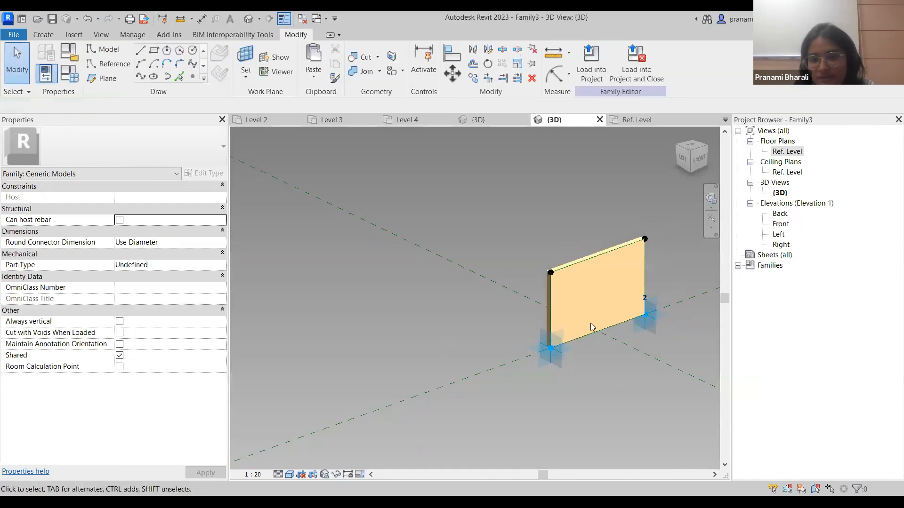
Load the finished adaptive family into Project1 and dismiss the save reminder without saving
shift+middle_drag(616, 377, 576, 358)
scroll(615, 377, down, 1)
click(591, 65)
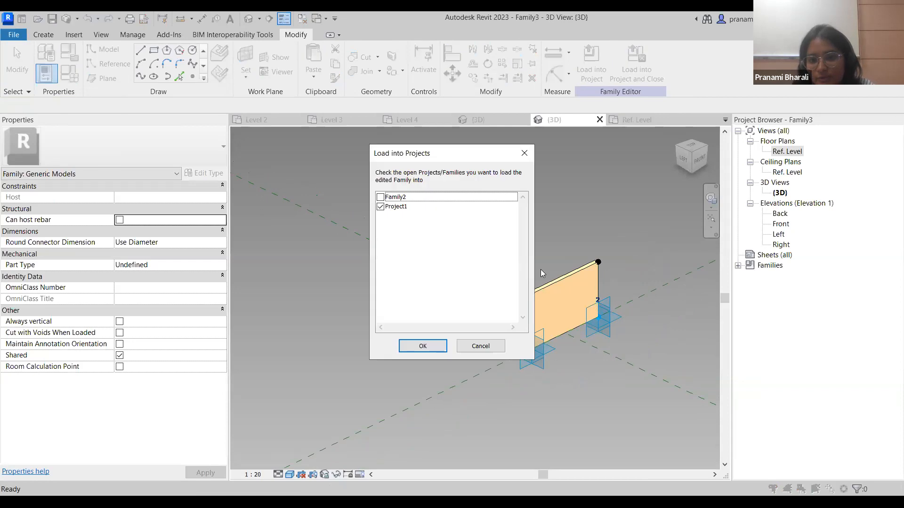
click(437, 346)
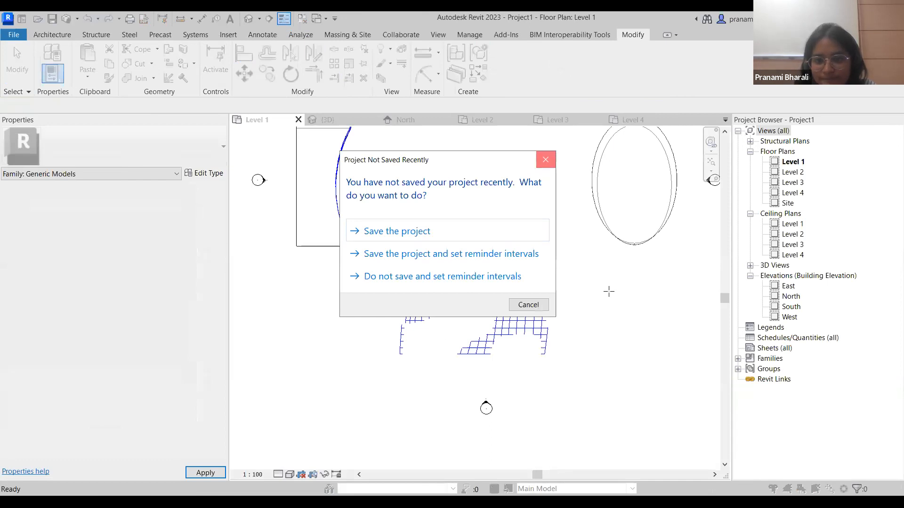
click(545, 160)
Open Project1's 3D view at the wavy surface and leave component placement without placing a panel
click(328, 120)
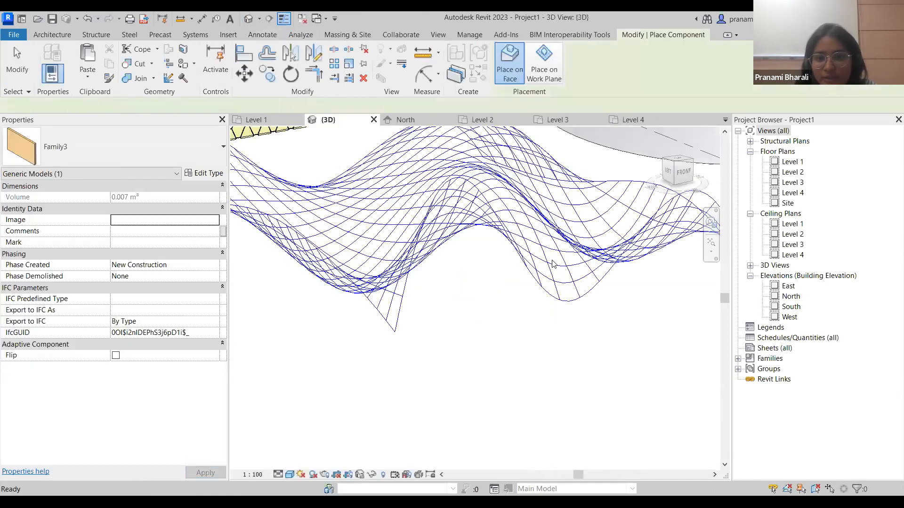
scroll(553, 264, down, 1)
middle_drag(525, 320, 463, 330)
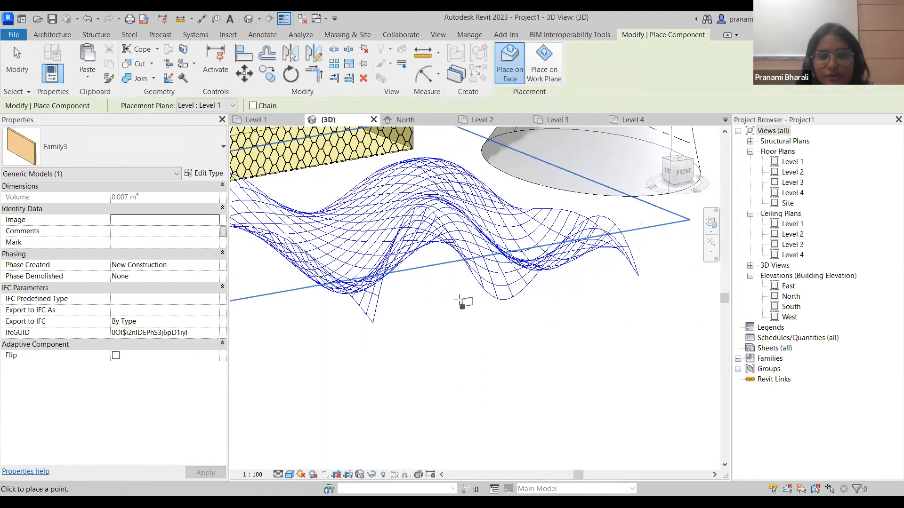
key(Escape)
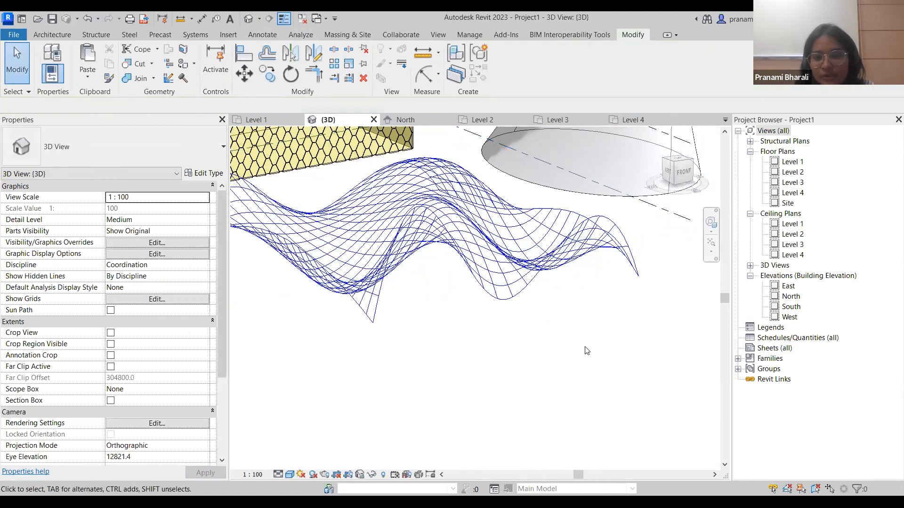
Open the wavy divided-surface mass for in-place editing
shift+middle_drag(558, 362, 371, 335)
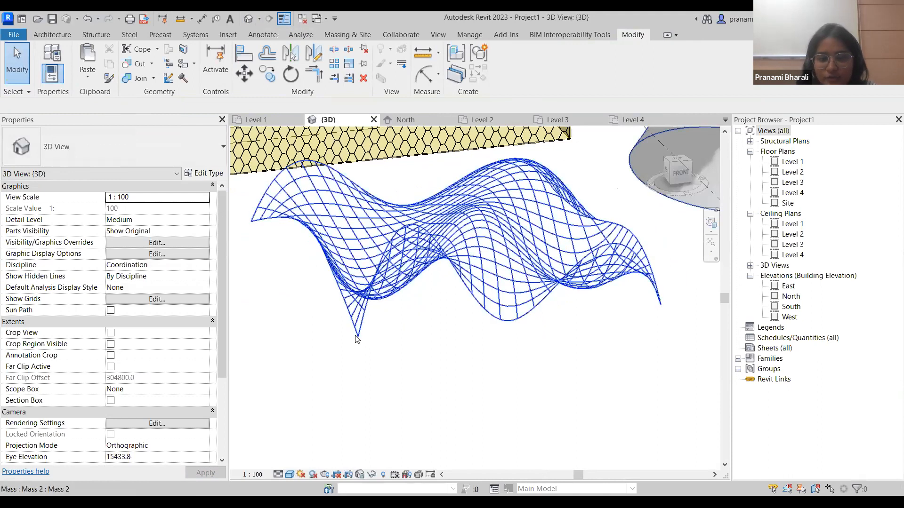
scroll(357, 338, up, 5)
scroll(392, 282, down, 5)
scroll(386, 281, up, 5)
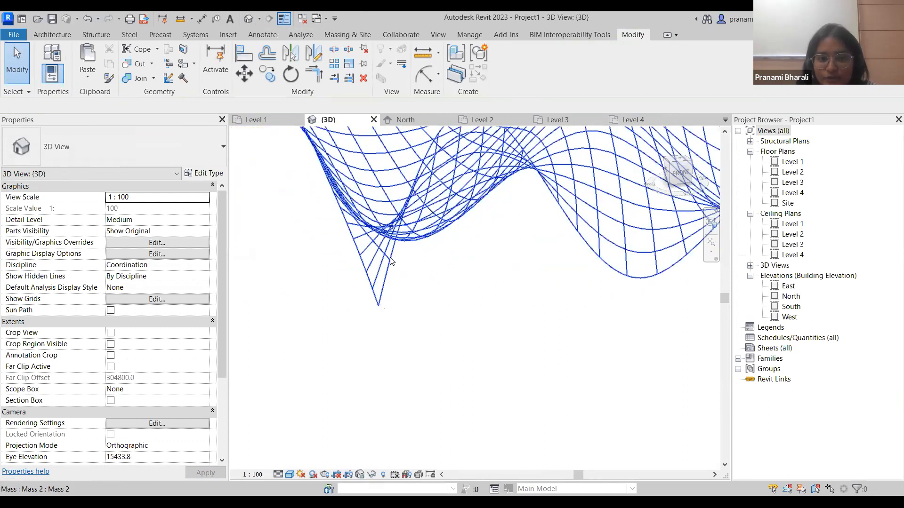
click(391, 261)
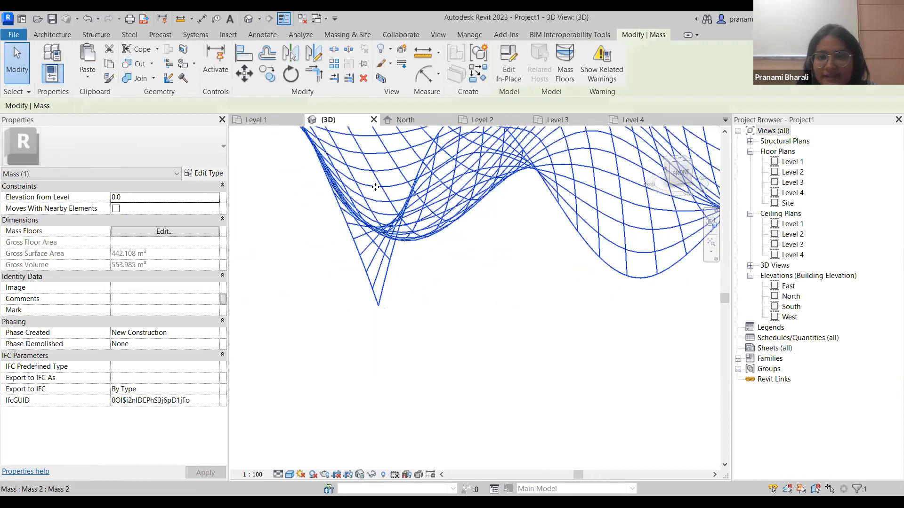
click(517, 59)
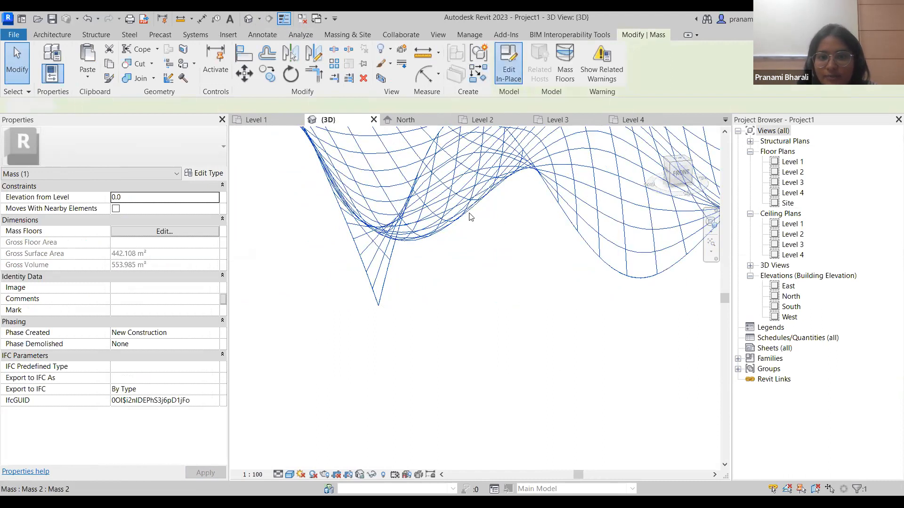
Enable Nodes in the divided surface's Surface Representation settings and deselect the surface
click(430, 198)
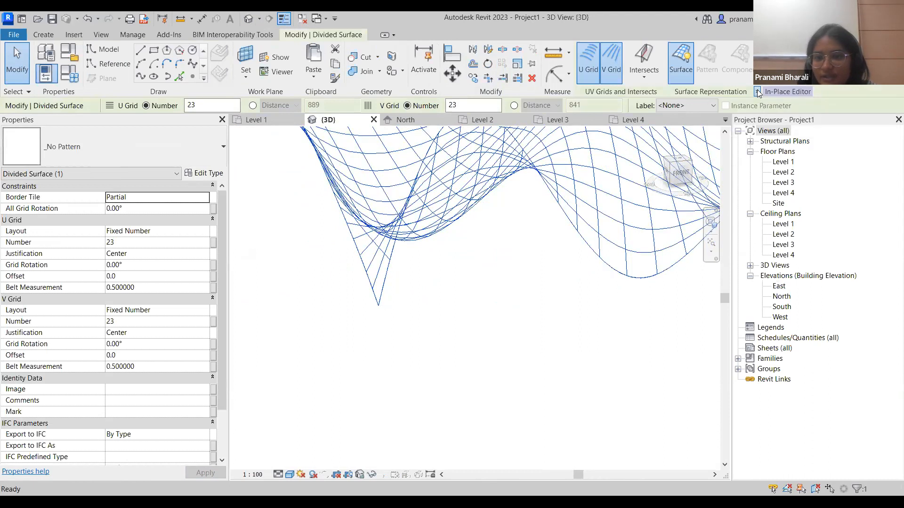
click(377, 261)
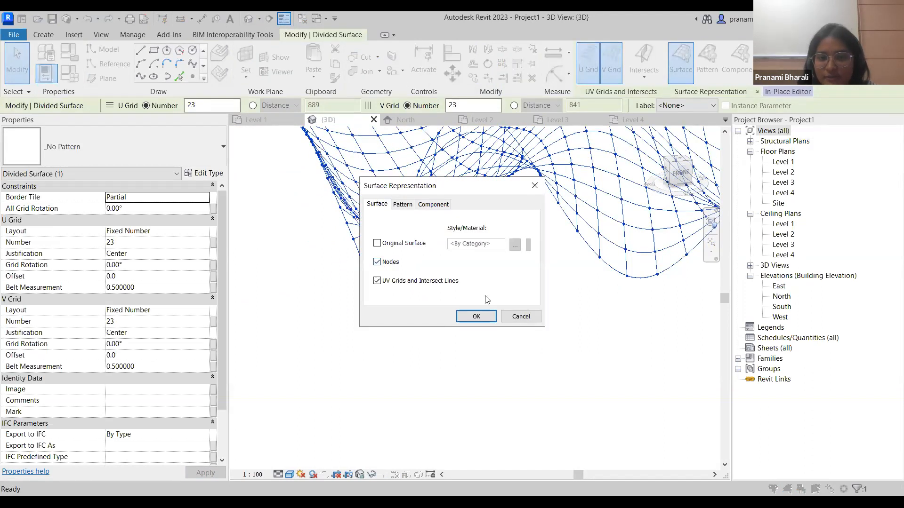
click(476, 316)
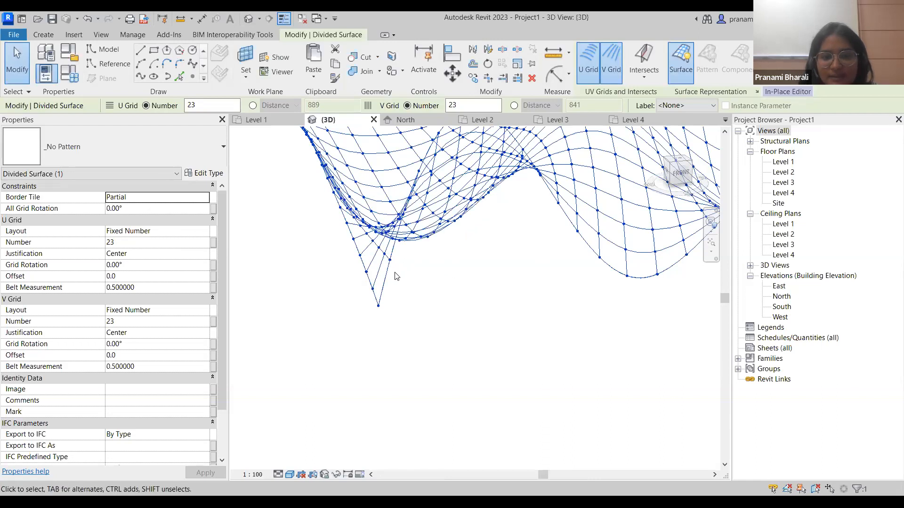
scroll(496, 310, down, 3)
click(473, 323)
Place a Family3 adaptive panel from the wavy surface's lowest front corner node to the next node along its steep right-hand edge
mouse_move(462, 324)
shift+middle_down()
mouse_move(495, 327)
mouse_move(452, 346)
shift+middle_up()
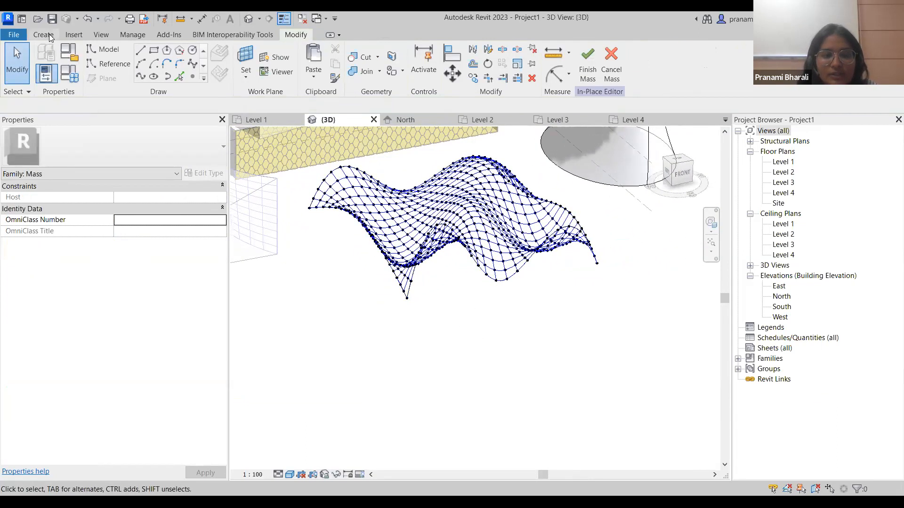
click(49, 34)
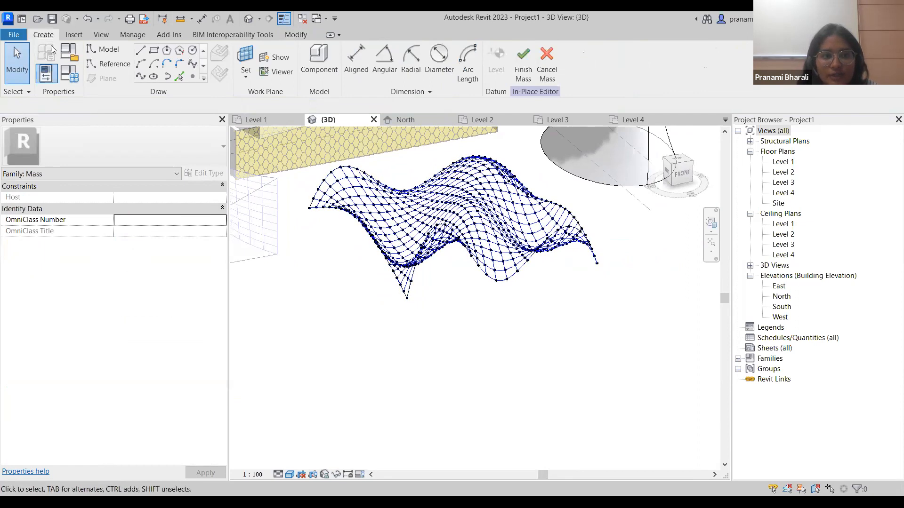
click(319, 69)
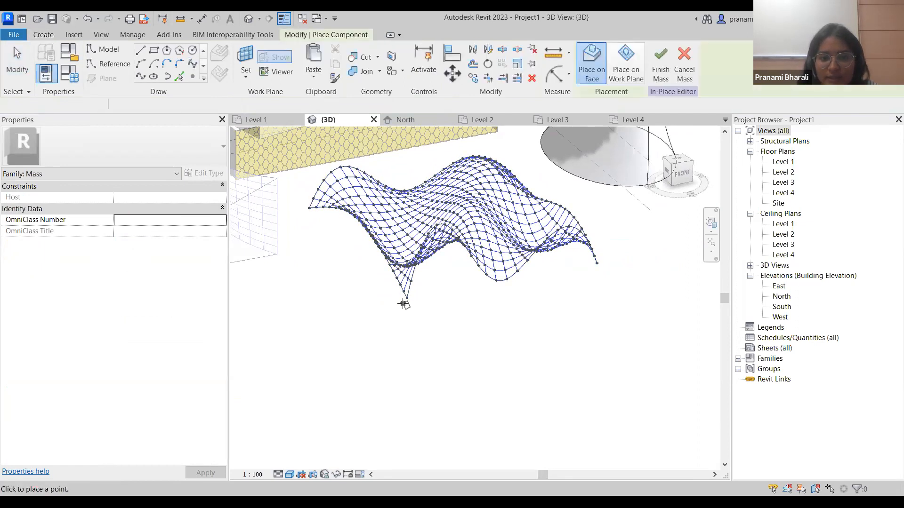
scroll(421, 276, up, 5)
click(422, 273)
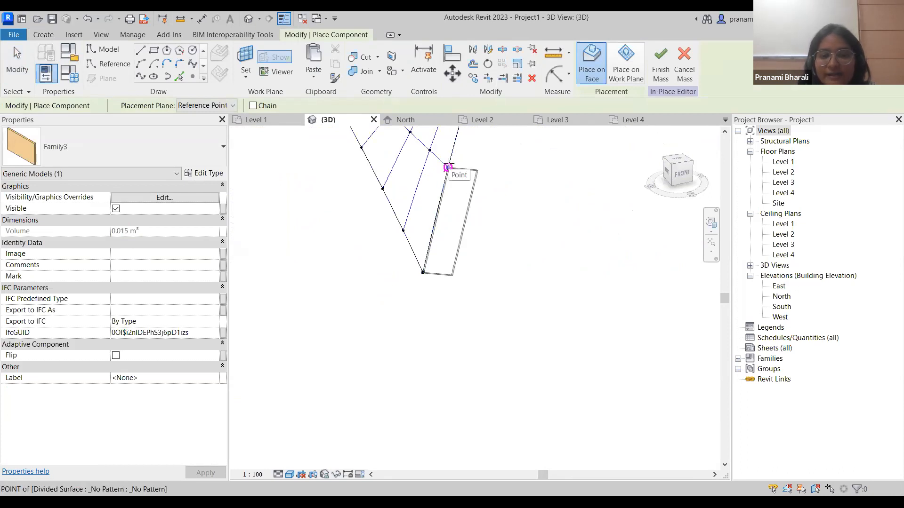
click(447, 166)
key(Escape)
key(Escape)
scroll(540, 256, down, 6)
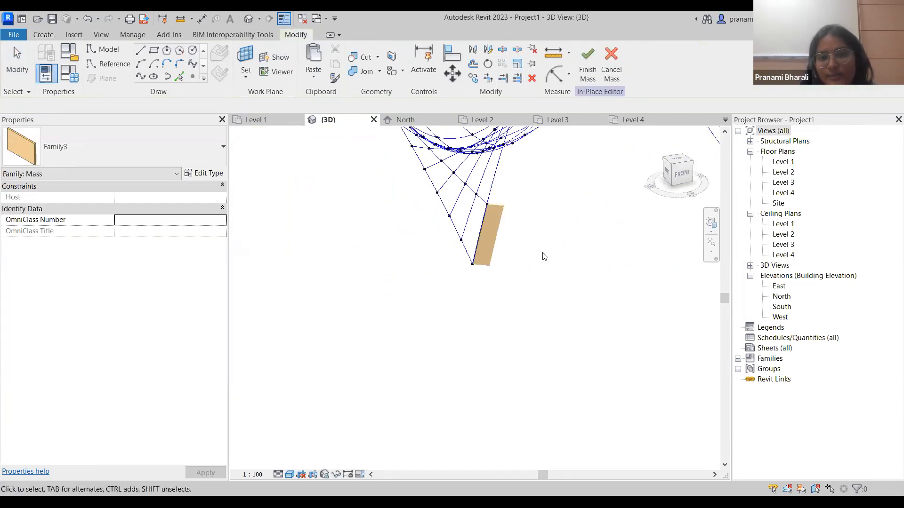
Select the placed Family3 panel and Repeat it across the whole divided surface
middle_drag(529, 293, 460, 317)
scroll(364, 354, down, 1)
scroll(434, 300, down, 4)
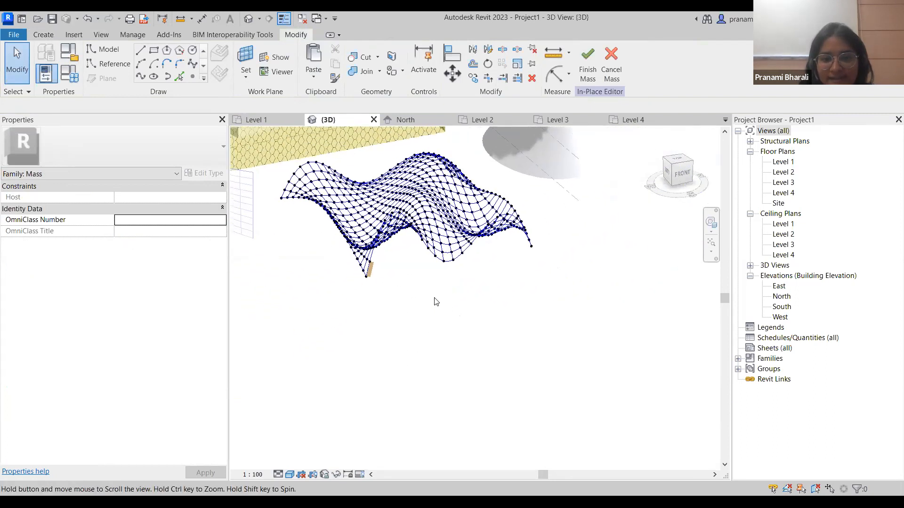
click(428, 297)
key(Escape)
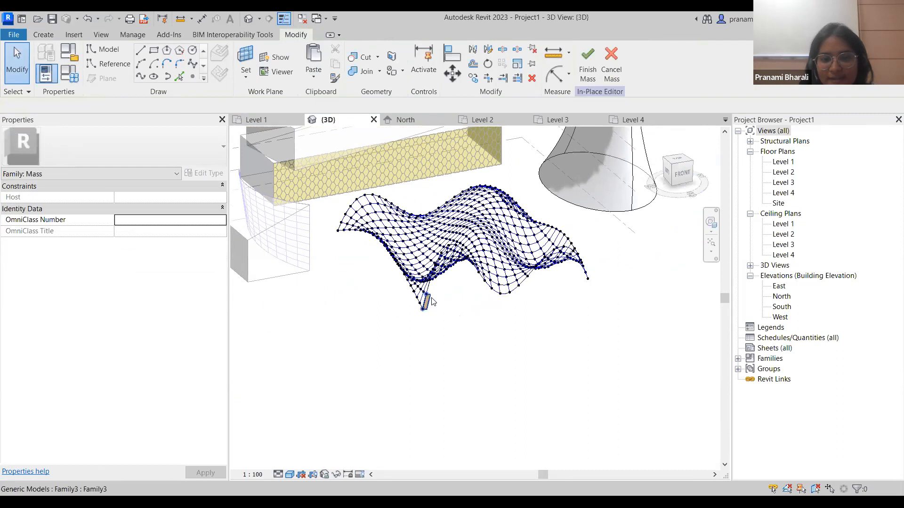
scroll(432, 302, up, 2)
click(426, 301)
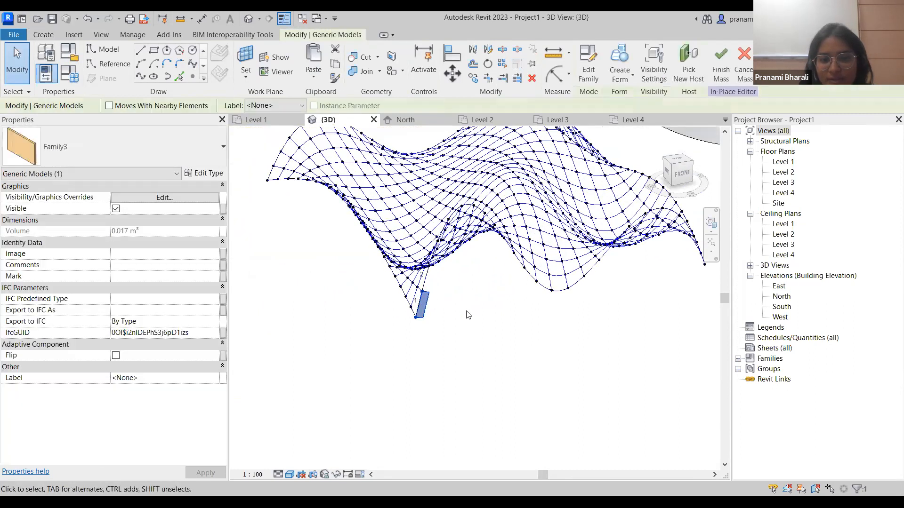
scroll(493, 332, down, 1)
scroll(456, 362, down, 3)
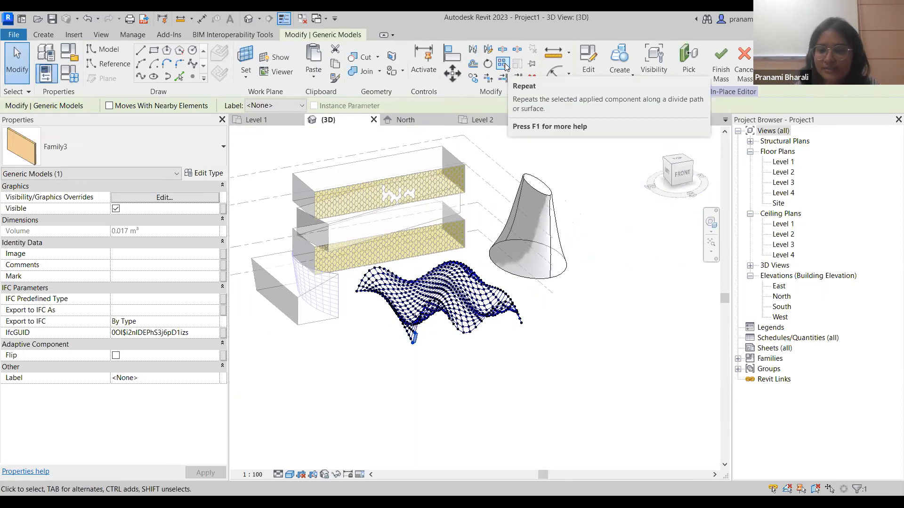
click(502, 64)
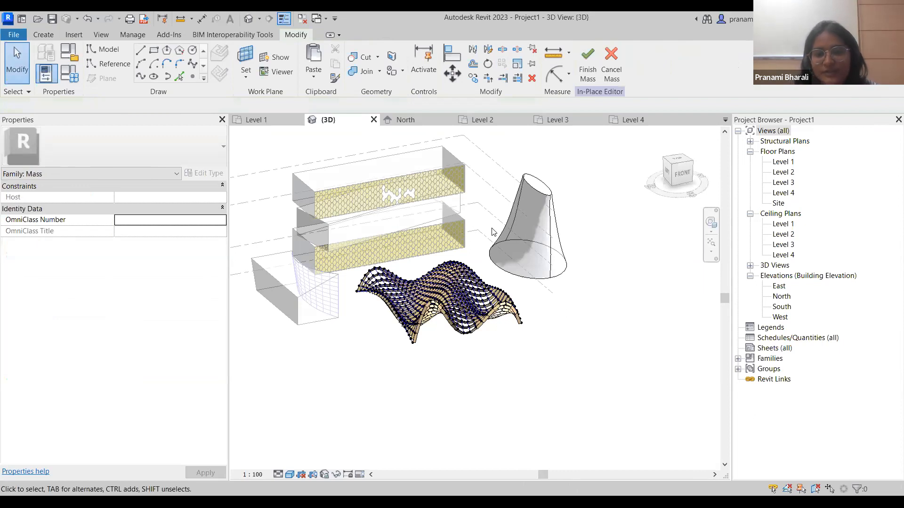
Select the repeater holding the first set of panels and hide it temporarily in the view
scroll(401, 365, up, 4)
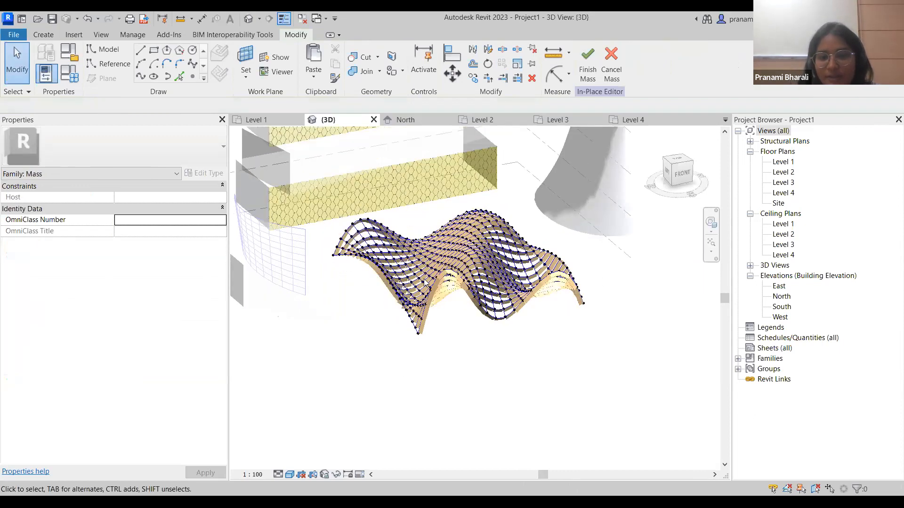
scroll(417, 348, down, 5)
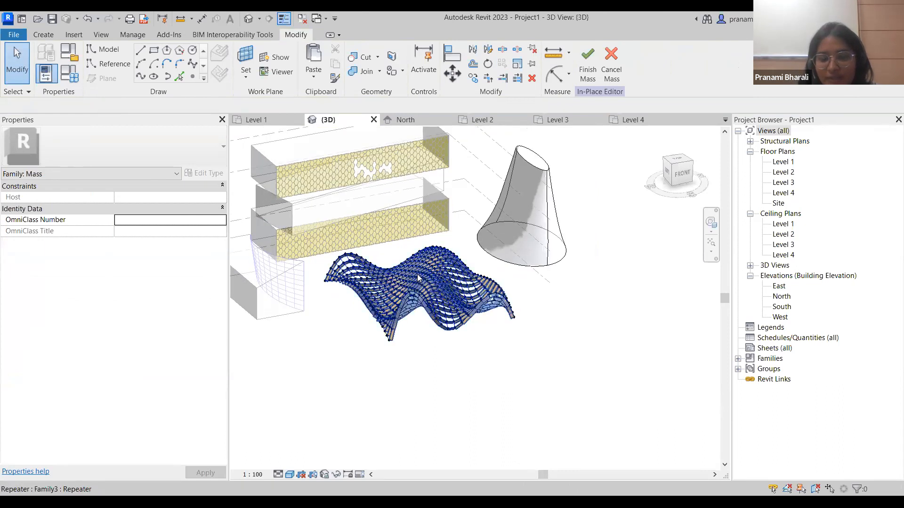
click(418, 278)
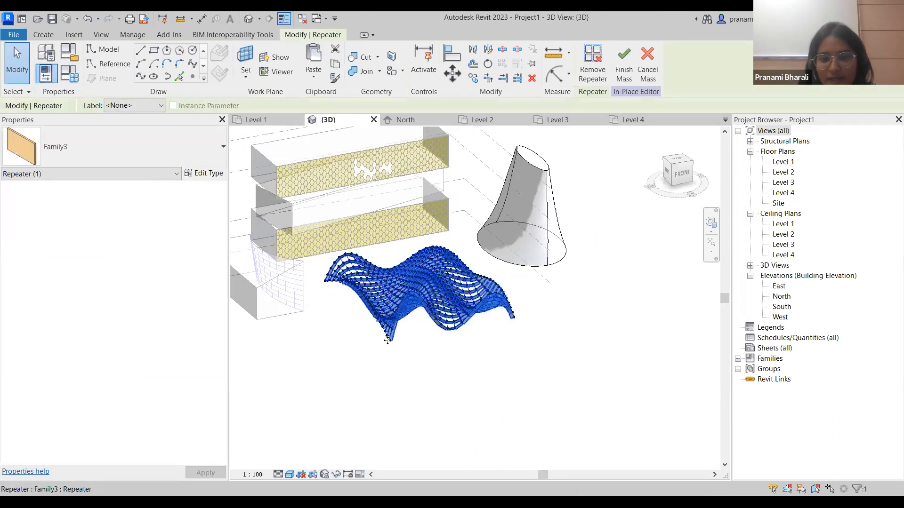
shift+middle_drag(369, 369, 426, 346)
key(h)
key(h)
Place a second Family3 panel from the same corner node to the adjacent node in the other grid direction
scroll(371, 346, up, 2)
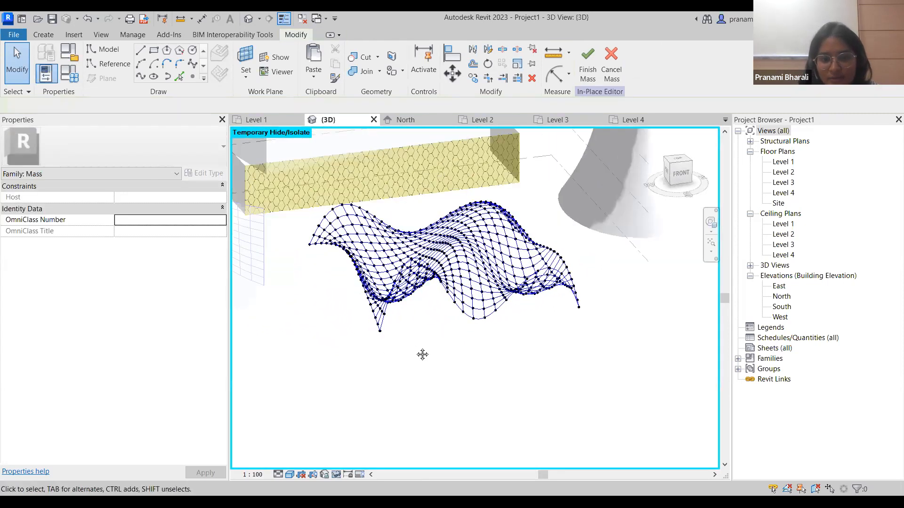
scroll(422, 354, up, 3)
scroll(403, 363, up, 2)
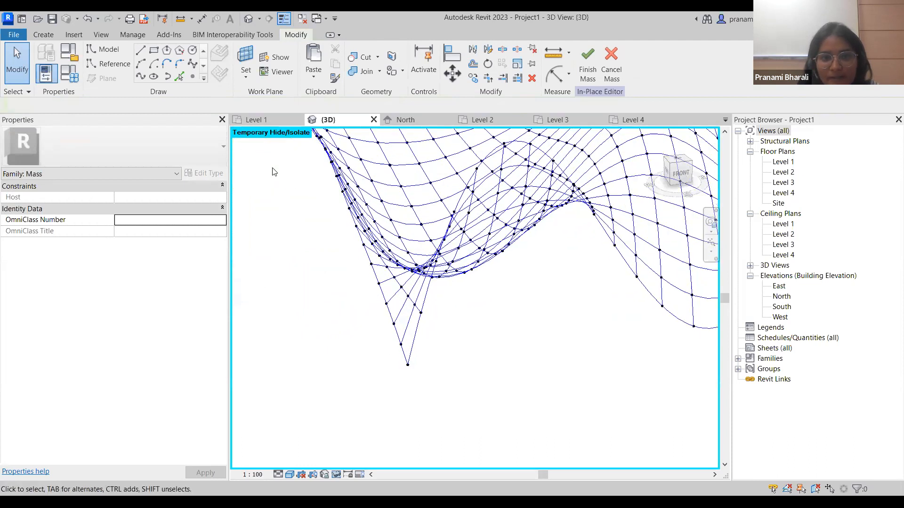
middle_drag(274, 172, 268, 187)
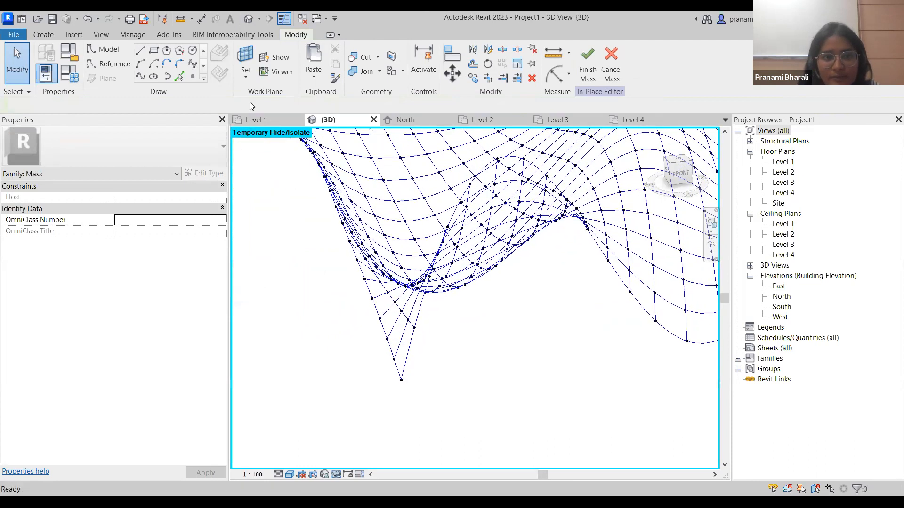
click(43, 35)
click(319, 61)
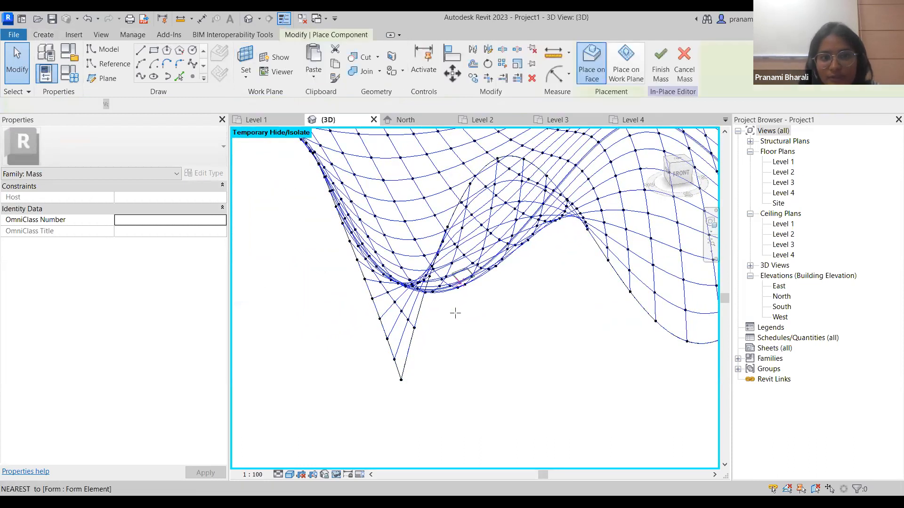
middle_drag(390, 356, 396, 305)
click(405, 323)
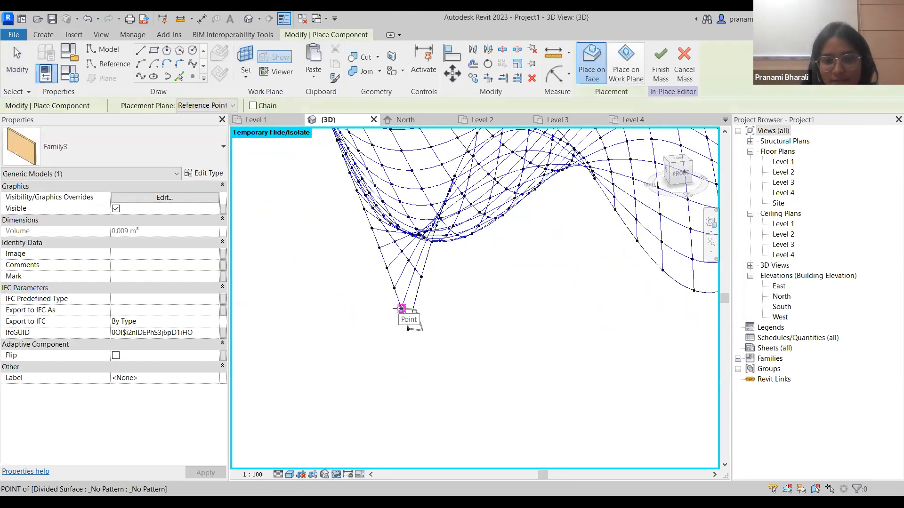
click(401, 309)
key(Escape)
key(Escape)
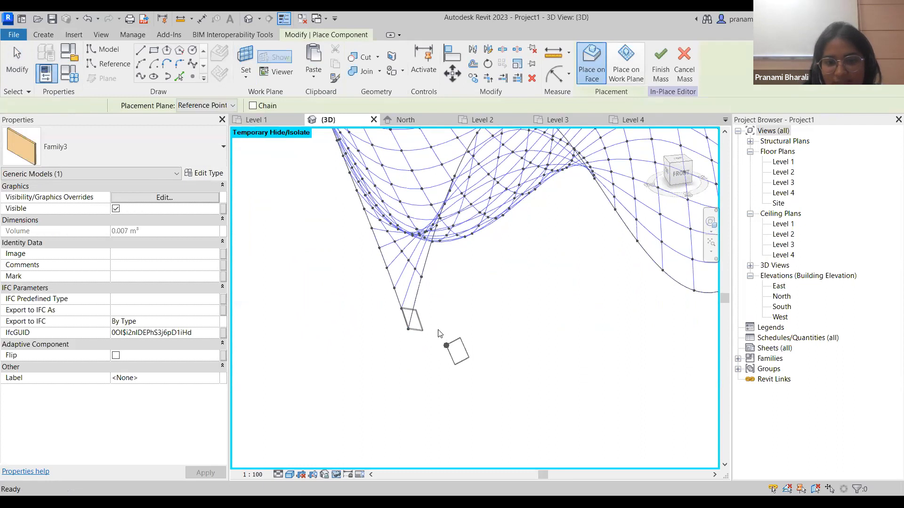
Repeat the second panel across the divided surface and restore the temporarily hidden first set of panels
scroll(474, 332, down, 6)
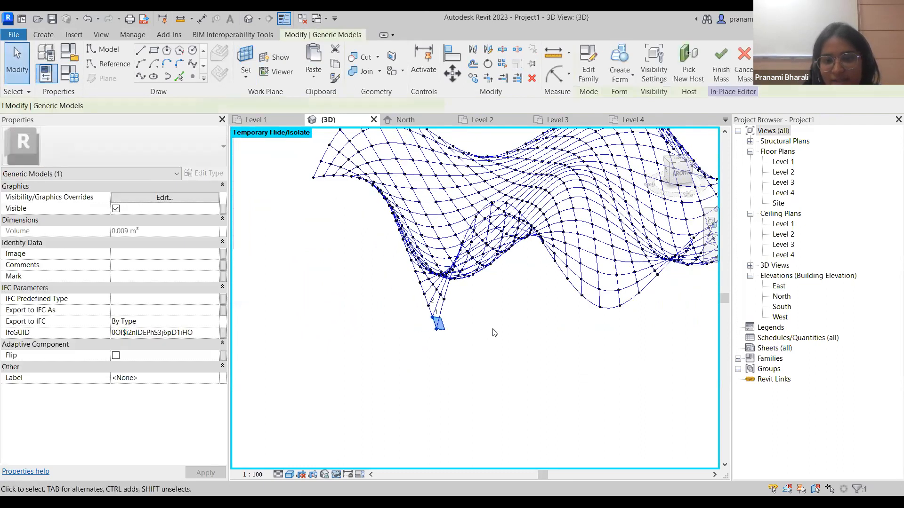
middle_drag(481, 367, 413, 384)
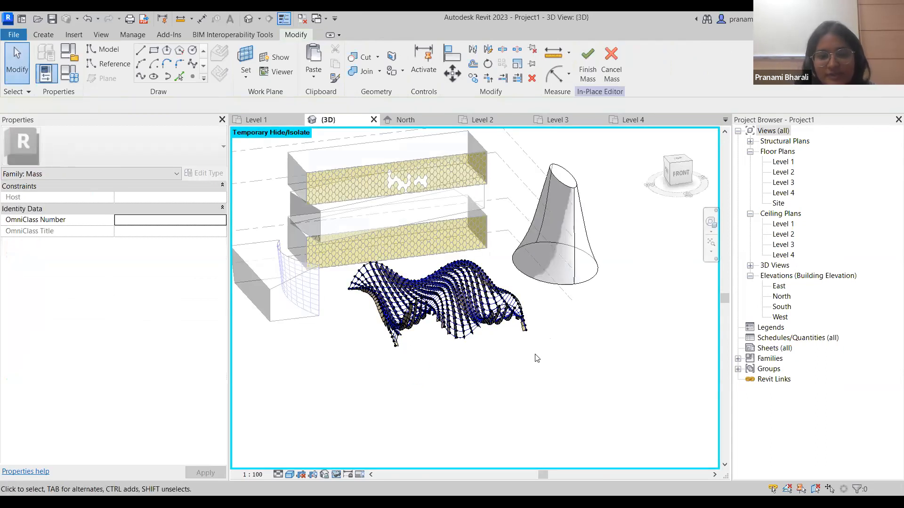
shift+middle_drag(568, 357, 367, 461)
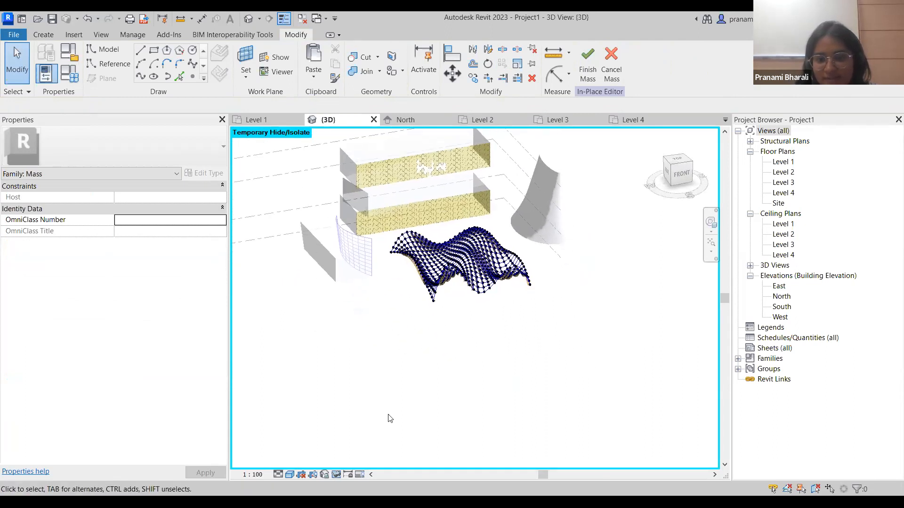
shift+middle_drag(558, 332, 545, 316)
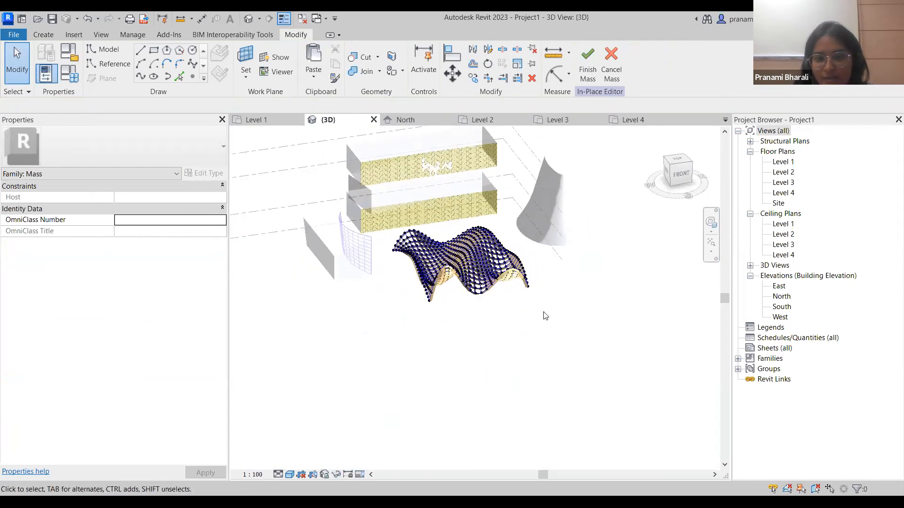
Filter a selection around the waffle panels down to the divided surface and hide it temporarily in the view
click(477, 264)
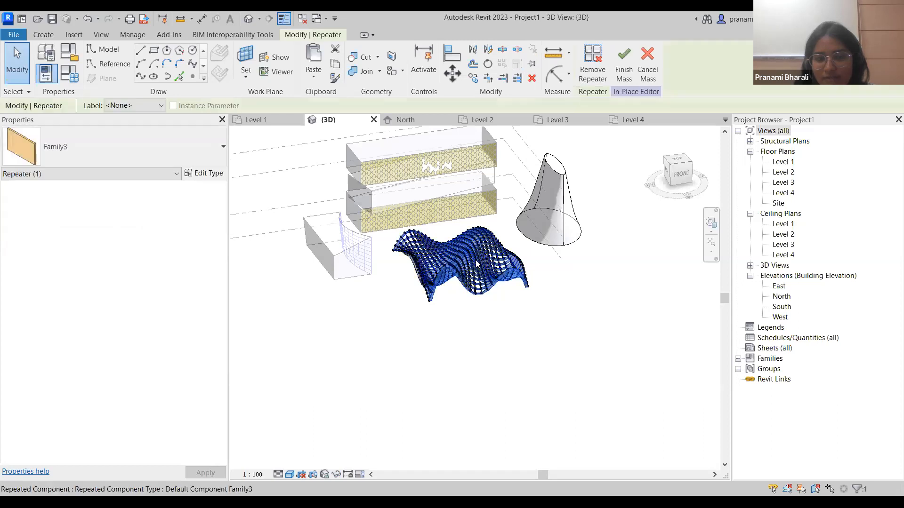
click(476, 265)
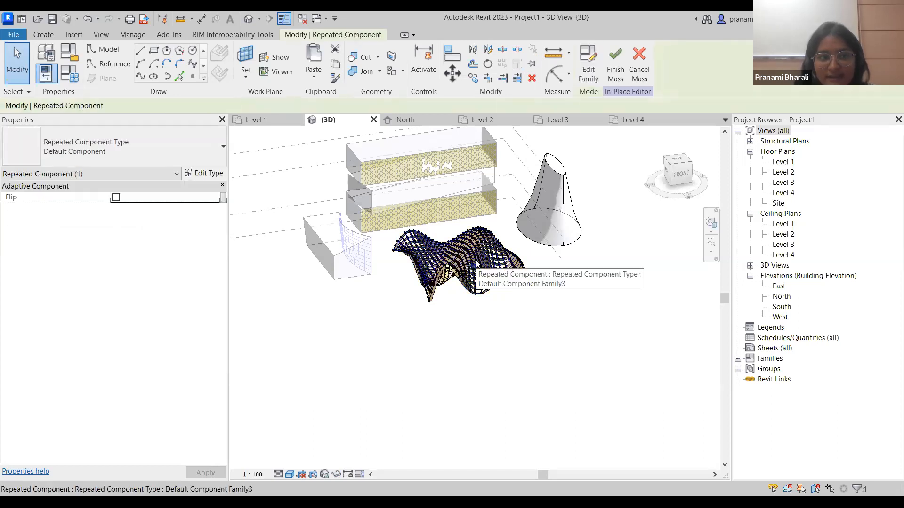
click(477, 264)
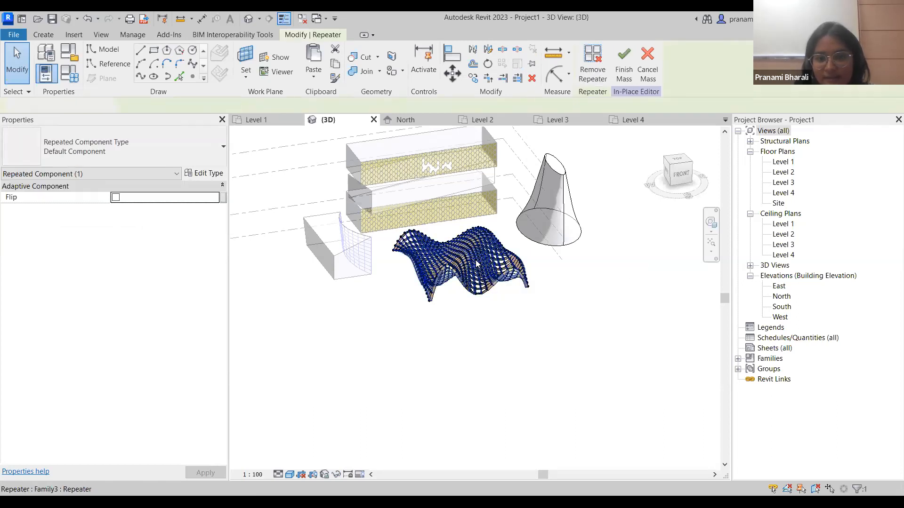
click(527, 327)
drag(579, 334, 384, 205)
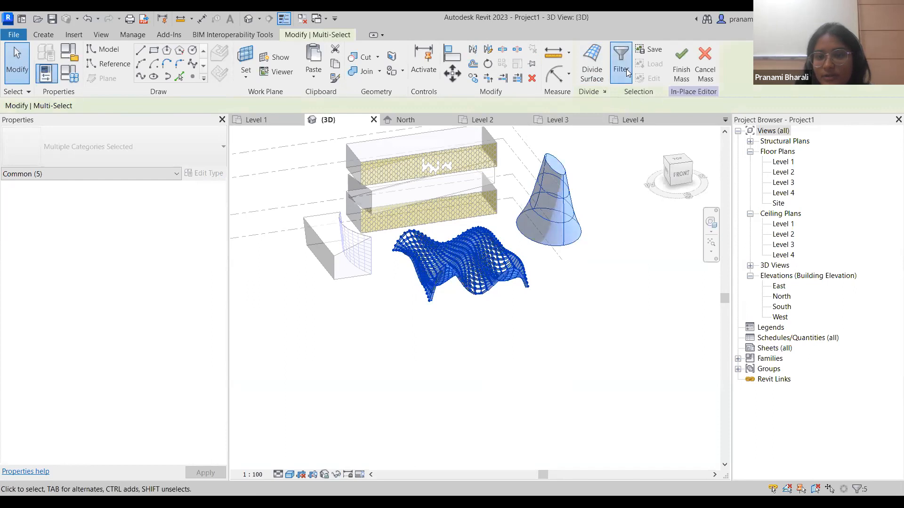
click(711, 102)
click(541, 84)
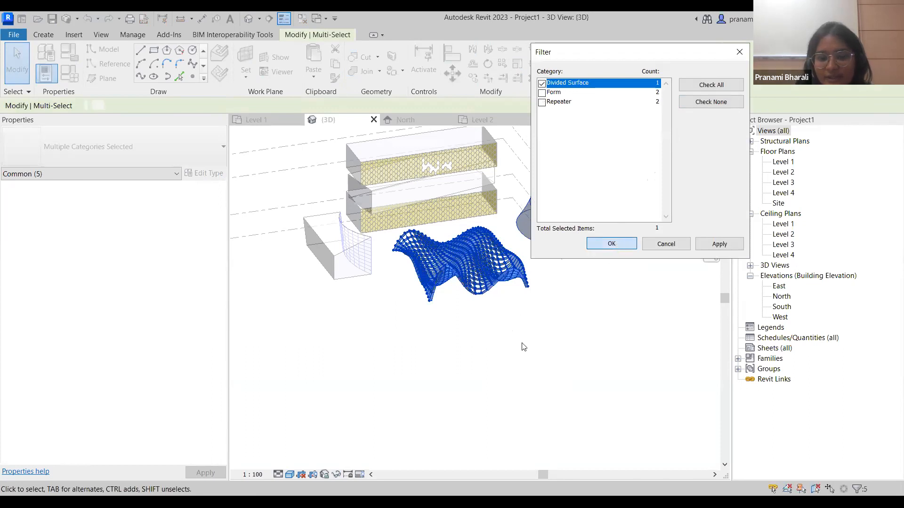
key(h)
key(h)
Finish the in-place mass with the waffle panels and open the Level 1 floor plan
shift+middle_drag(586, 331, 402, 389)
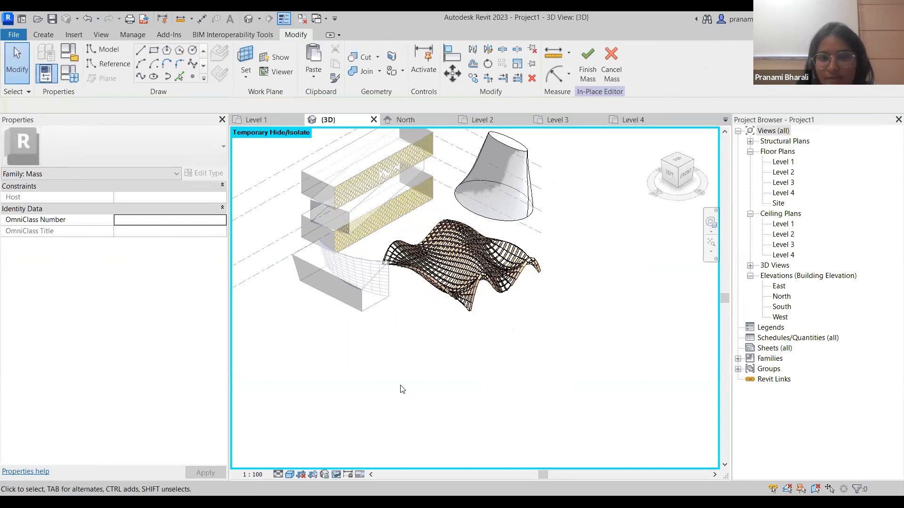
scroll(506, 337, up, 2)
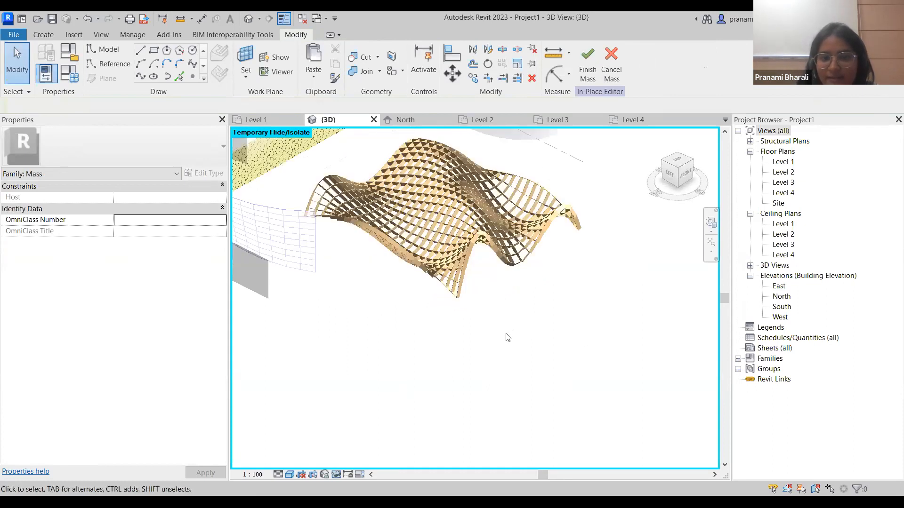
scroll(508, 321, down, 4)
shift+middle_drag(581, 337, 557, 308)
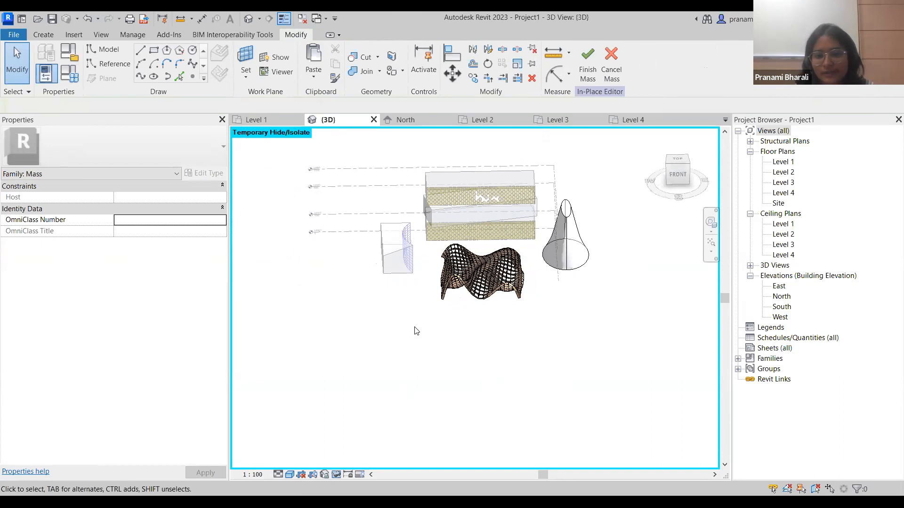
shift+middle_drag(440, 332, 513, 302)
scroll(491, 301, up, 1)
scroll(486, 309, down, 1)
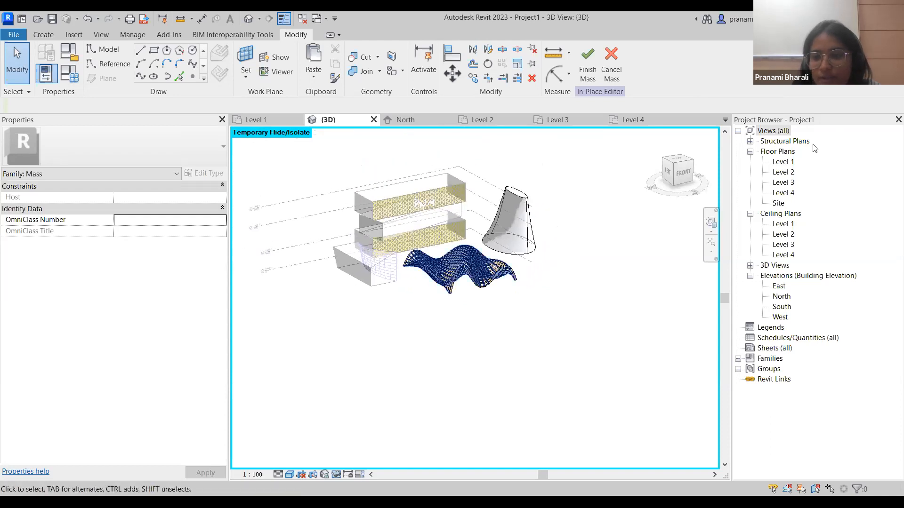
click(588, 77)
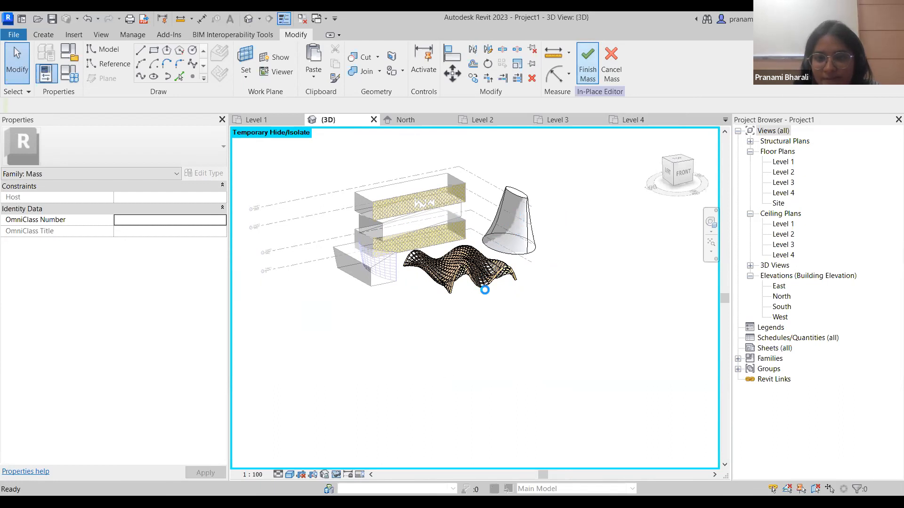
double_click(792, 163)
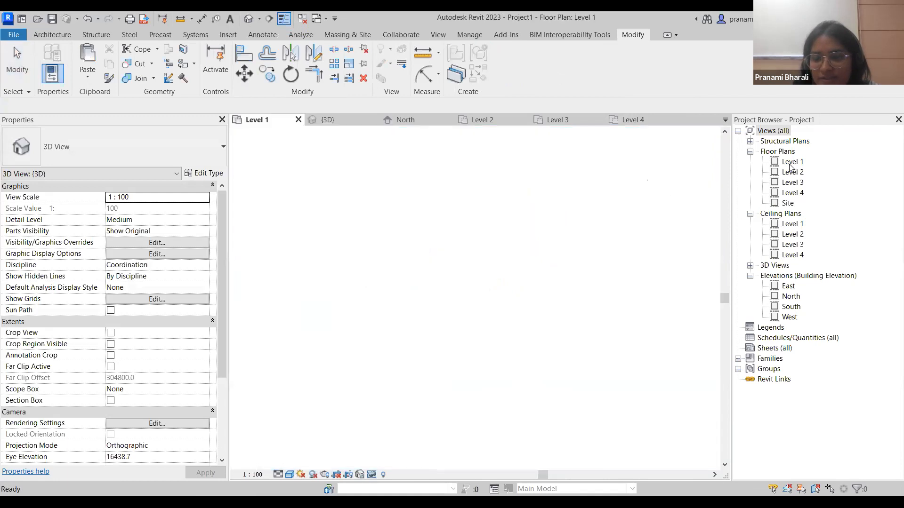
Place twelve Hawthorn - 7.4 Meters deciduous tree site components around the outer sides of the masses on Level 1
click(347, 35)
click(338, 74)
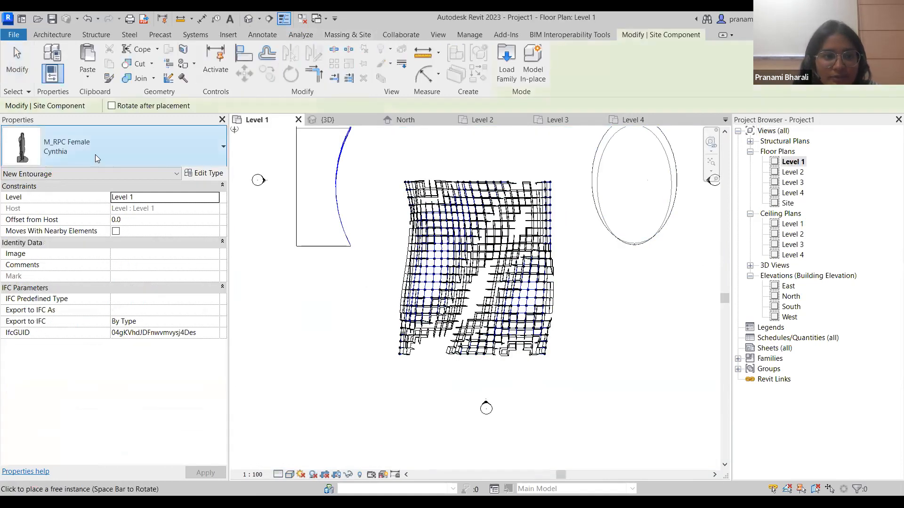
click(95, 162)
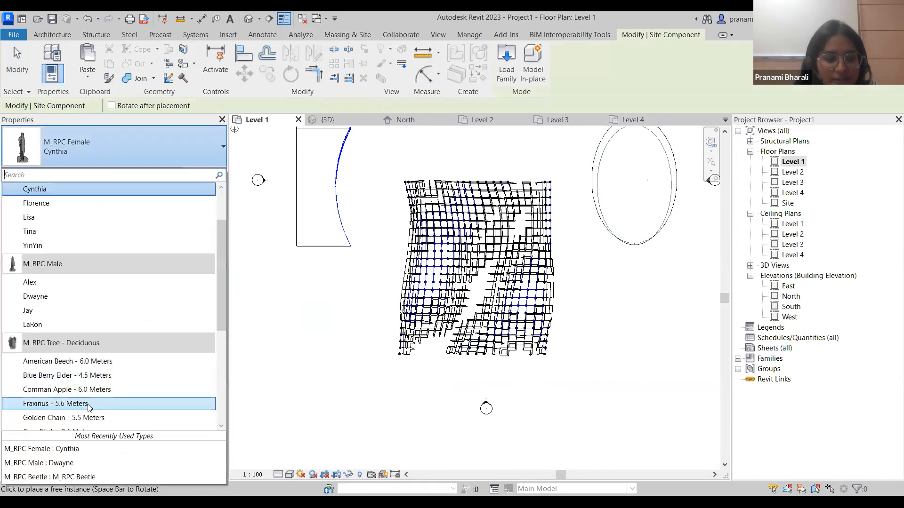
scroll(89, 408, down, 1)
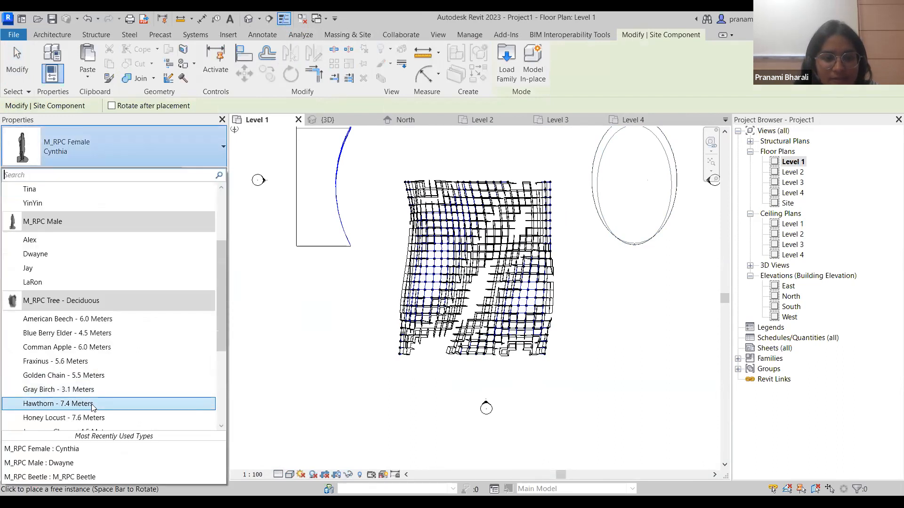
click(89, 405)
scroll(410, 316, down, 2)
middle_drag(409, 317, 429, 322)
click(386, 272)
click(402, 188)
click(427, 188)
click(448, 168)
click(592, 175)
click(645, 188)
click(684, 212)
click(671, 262)
click(645, 221)
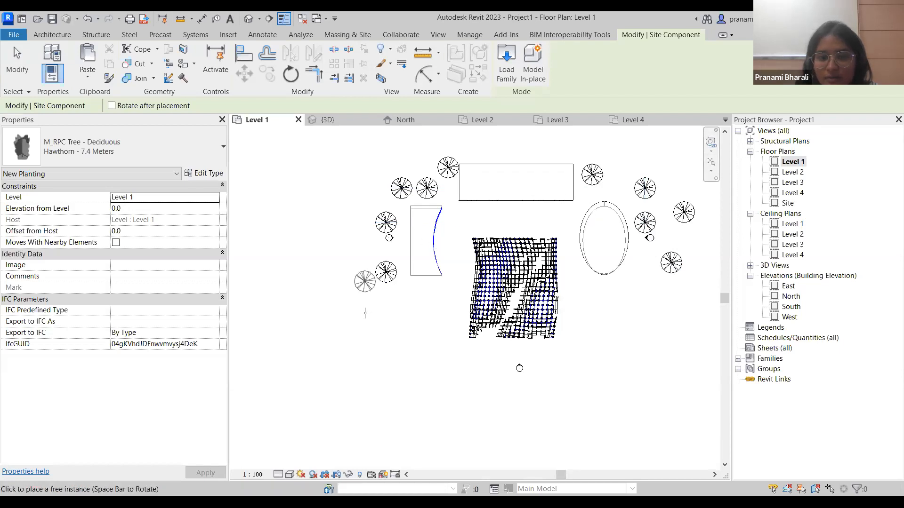
click(401, 303)
click(408, 326)
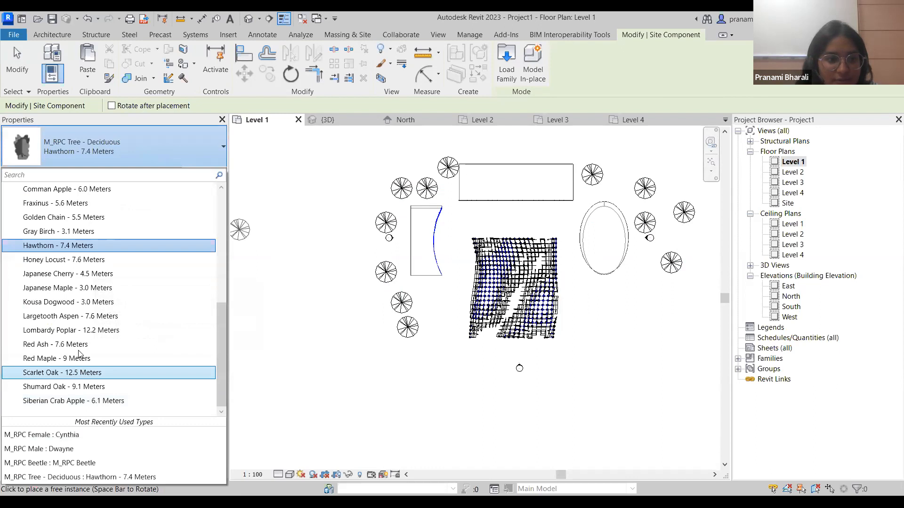
Place two M_RPC Male Dwayne figures in the open gaps of the waffle surface on Level 1
scroll(80, 353, up, 5)
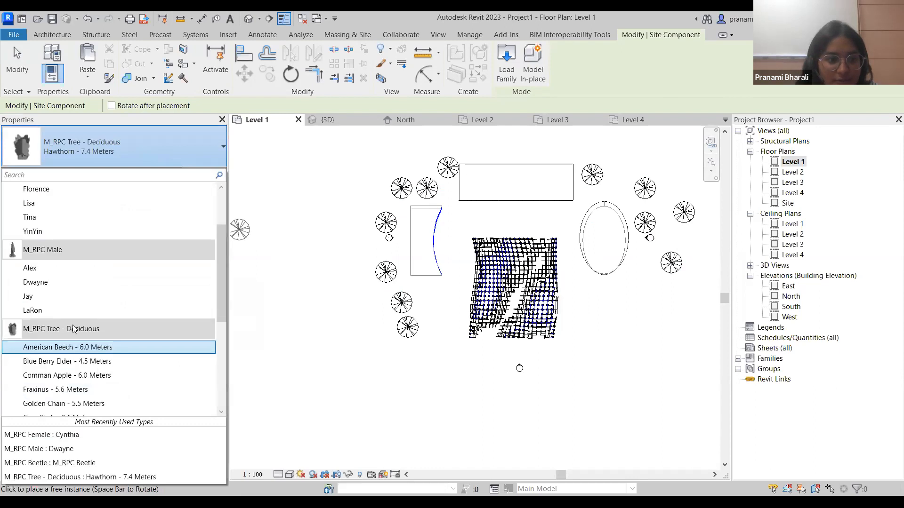
click(56, 282)
scroll(487, 333, up, 3)
click(488, 331)
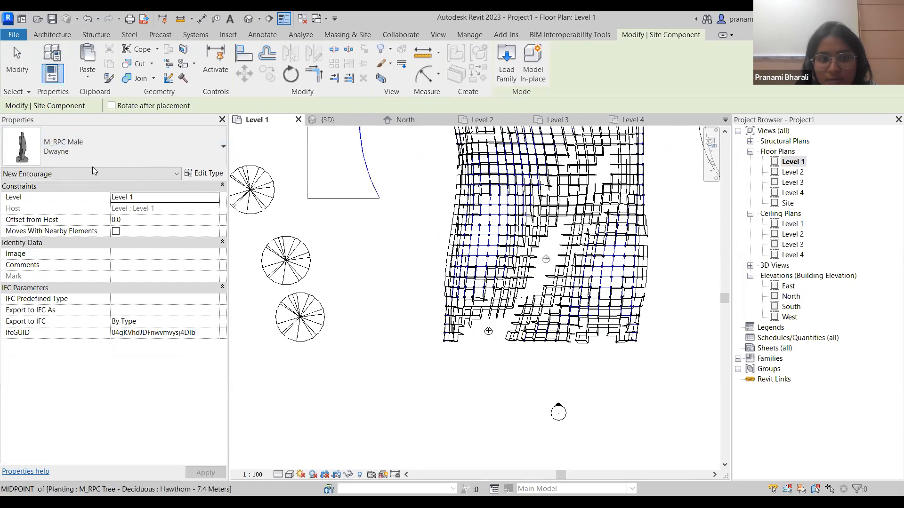
Place M_RPC Female Cathy figures within the waffle surface's footprint and in the open space beside and behind it
click(81, 156)
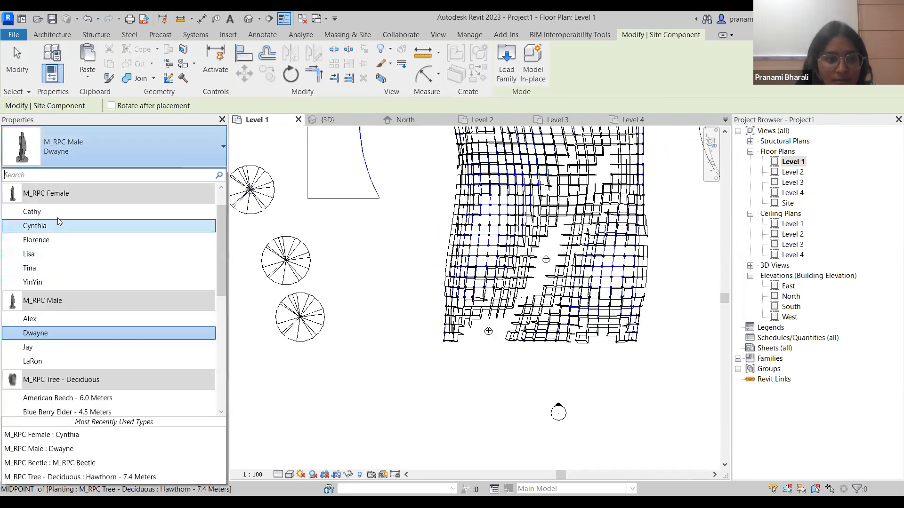
click(60, 216)
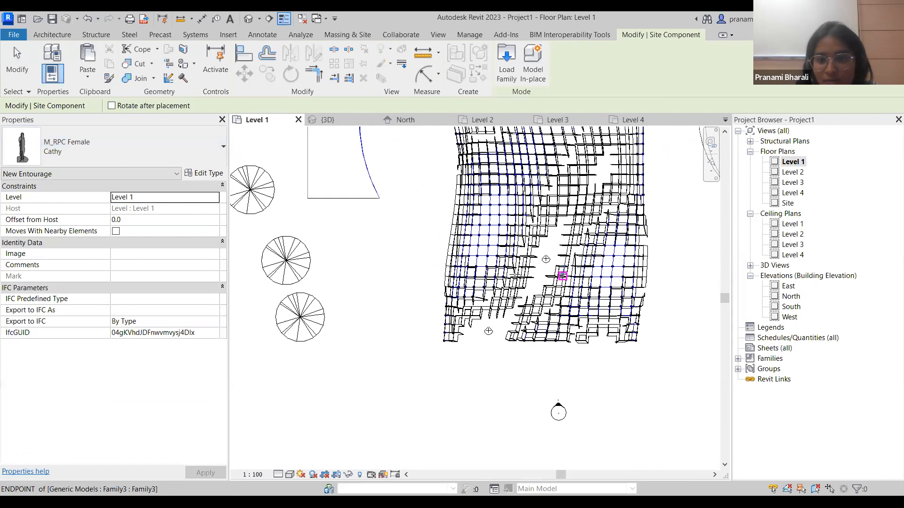
scroll(495, 281, up, 3)
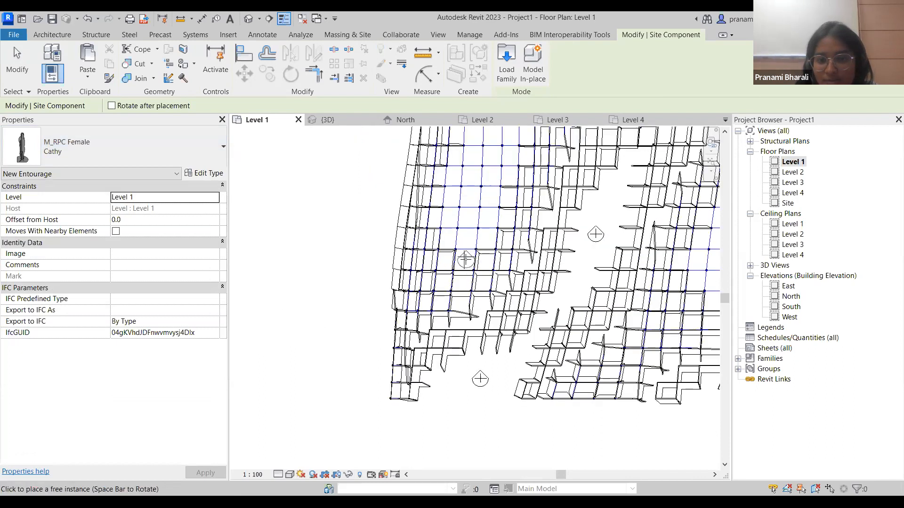
scroll(521, 298, down, 2)
scroll(648, 317, down, 1)
click(648, 317)
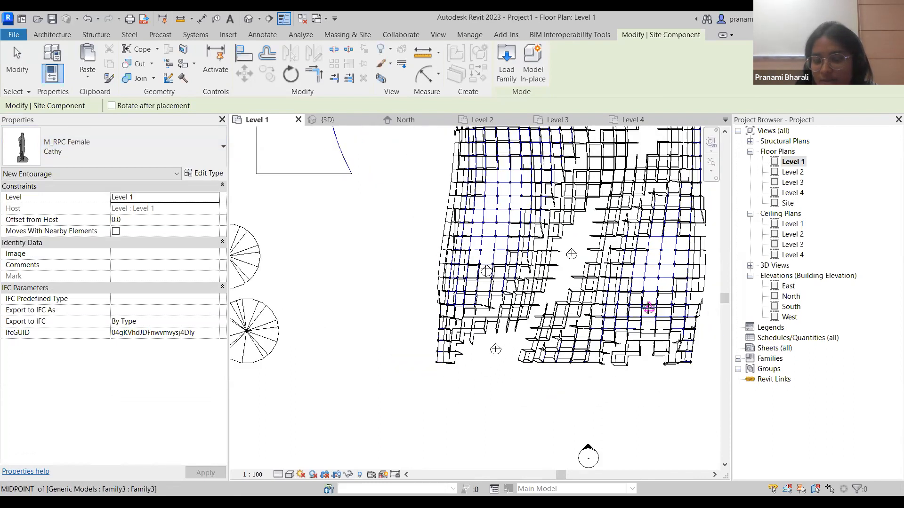
scroll(416, 223, down, 2)
click(417, 203)
click(441, 158)
middle_drag(401, 249, 355, 346)
click(459, 217)
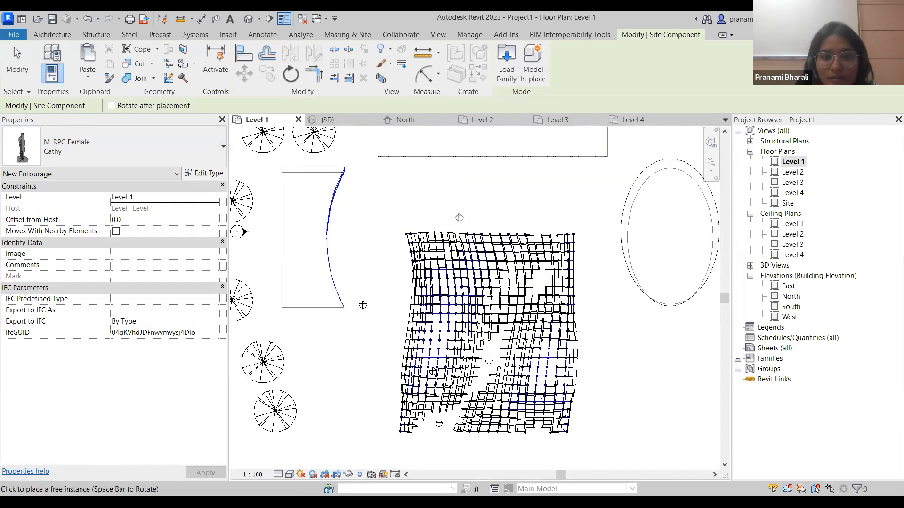
Place three M_RPC Beetle cars around the waffle surface, turning the one behind it by 90 degrees
scroll(375, 281, down, 2)
middle_drag(376, 281, 349, 165)
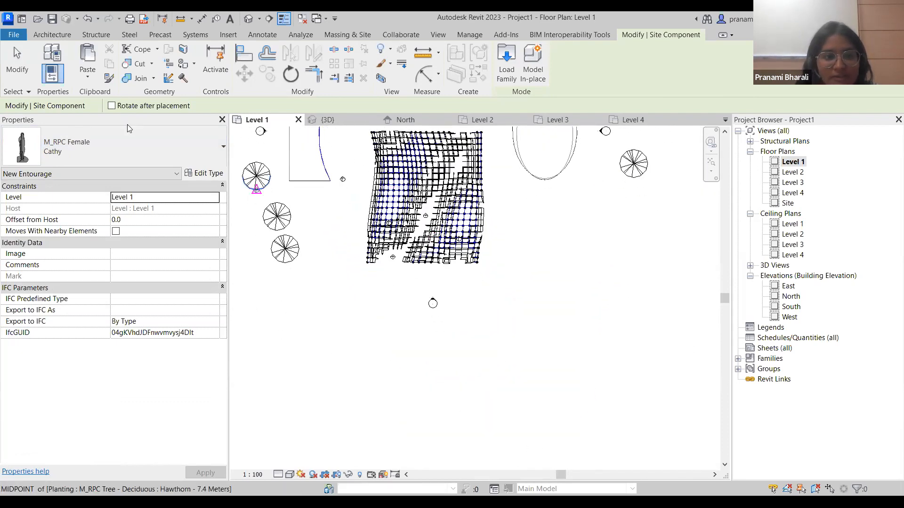
click(91, 154)
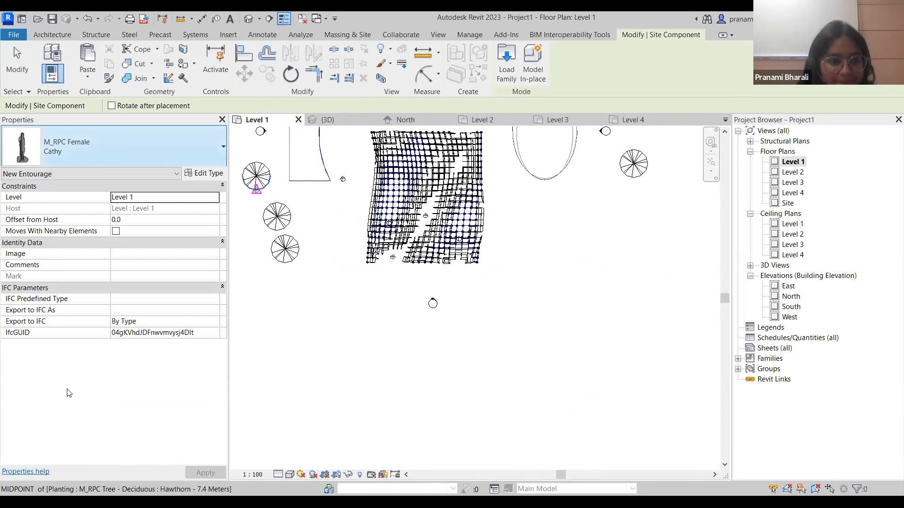
scroll(69, 370, up, 3)
scroll(69, 371, up, 2)
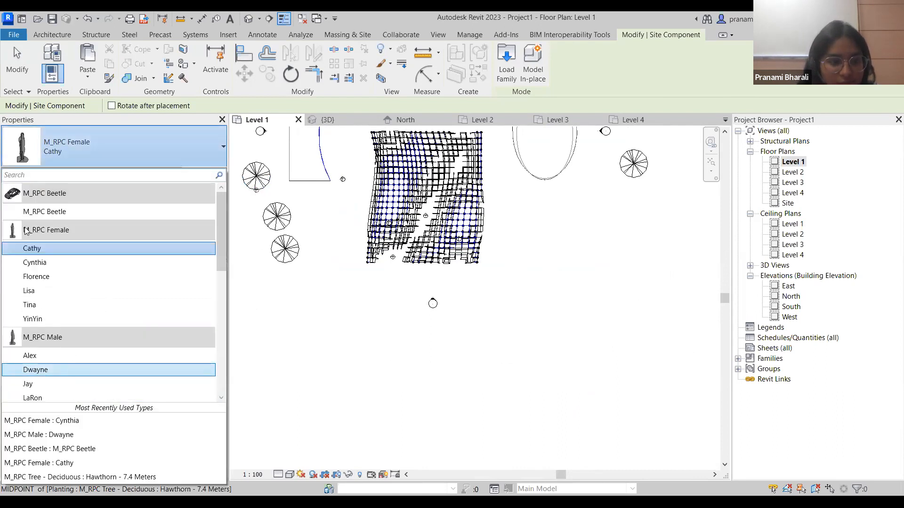
click(45, 212)
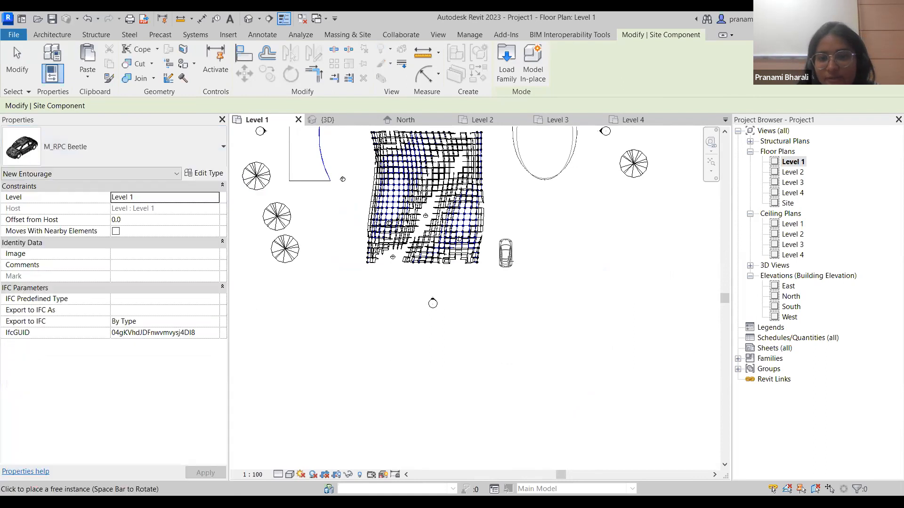
click(513, 257)
middle_drag(336, 223, 352, 315)
scroll(351, 314, down, 1)
key(space)
click(400, 217)
key(space)
click(358, 305)
scroll(541, 249, down, 1)
middle_drag(561, 307, 525, 258)
key(Escape)
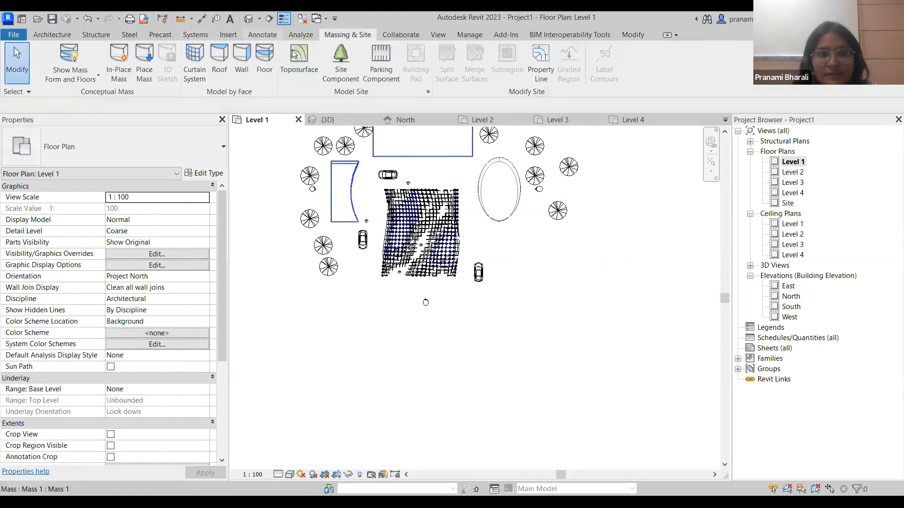
Create a perspective camera view with a 1750 offset from Level 1, looking from the southeast across the waffle surface
click(438, 34)
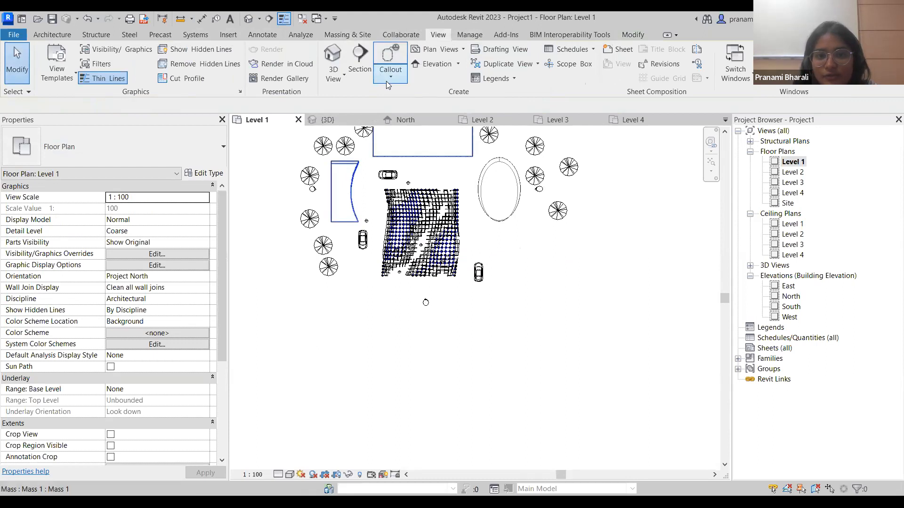
click(337, 82)
click(354, 119)
scroll(582, 254, down, 1)
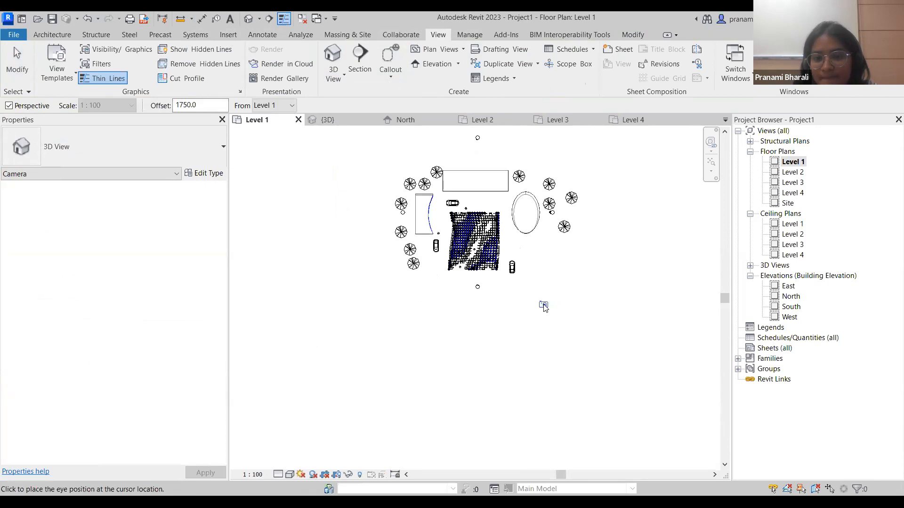
click(572, 318)
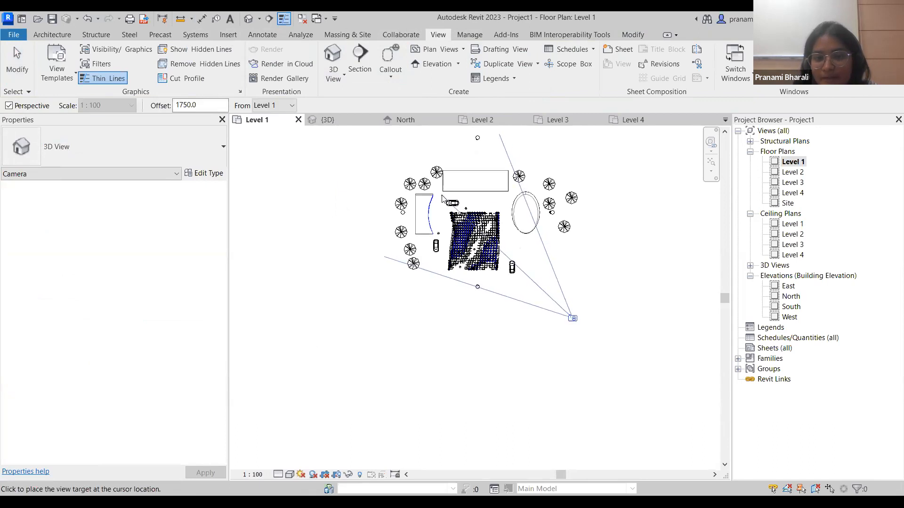
click(458, 225)
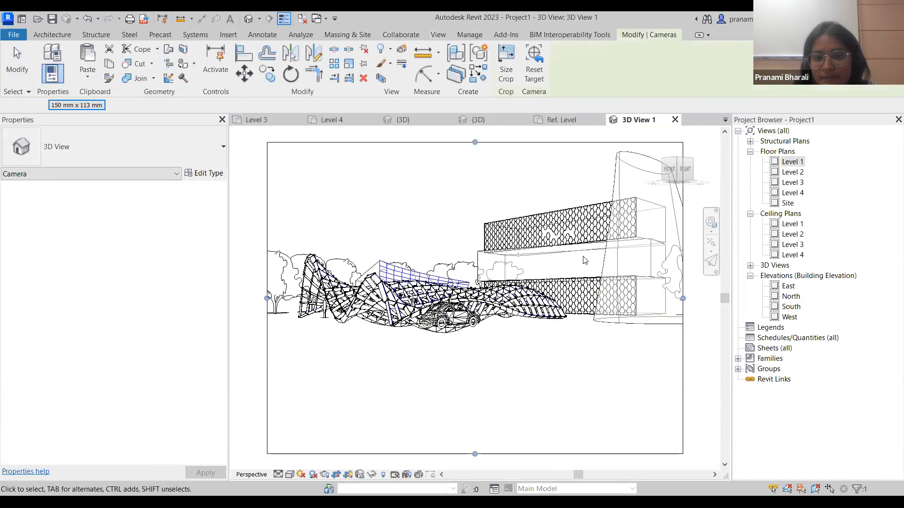
Remove the Beetle car standing in front of the waffle surface in the camera view
scroll(445, 322, down, 2)
middle_drag(396, 268, 411, 158)
click(489, 197)
click(471, 228)
Orbit the camera to a raised viewpoint at an eye elevation of 11132, looking down over the waffle surface
middle_drag(472, 229, 490, 324)
scroll(487, 250, up, 3)
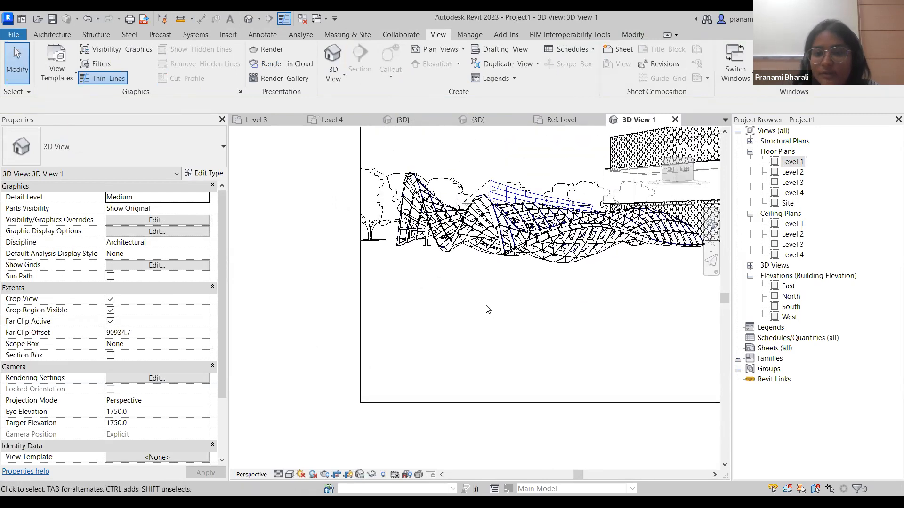
scroll(472, 304, down, 2)
middle_drag(414, 294, 540, 292)
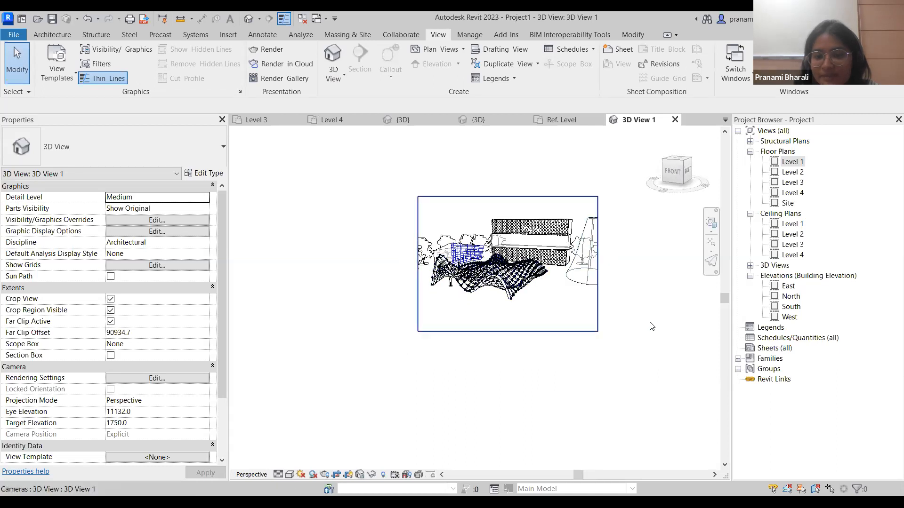
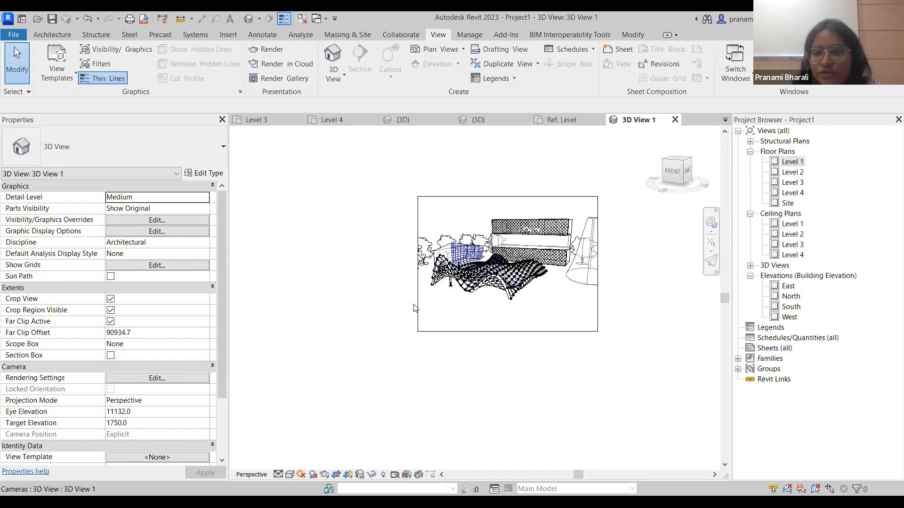
Open the default 3D view of the whole project
click(247, 19)
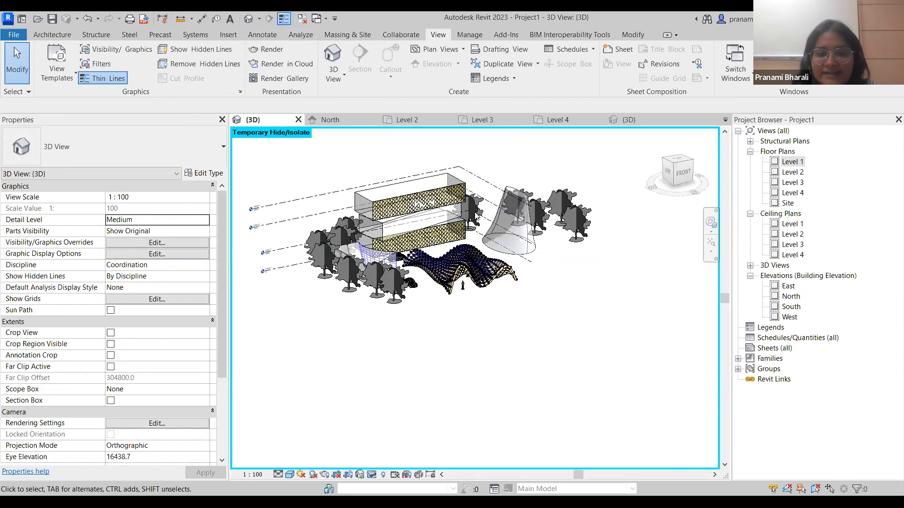
click(345, 34)
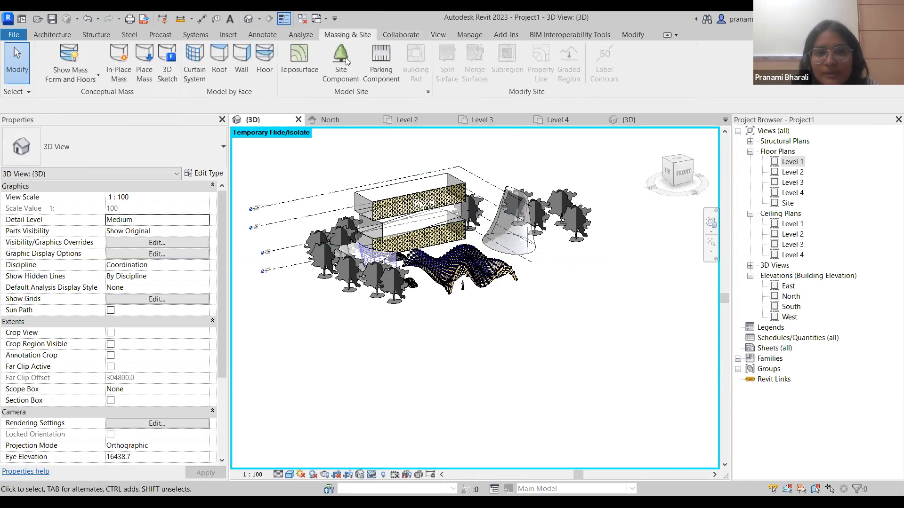
click(225, 79)
click(242, 76)
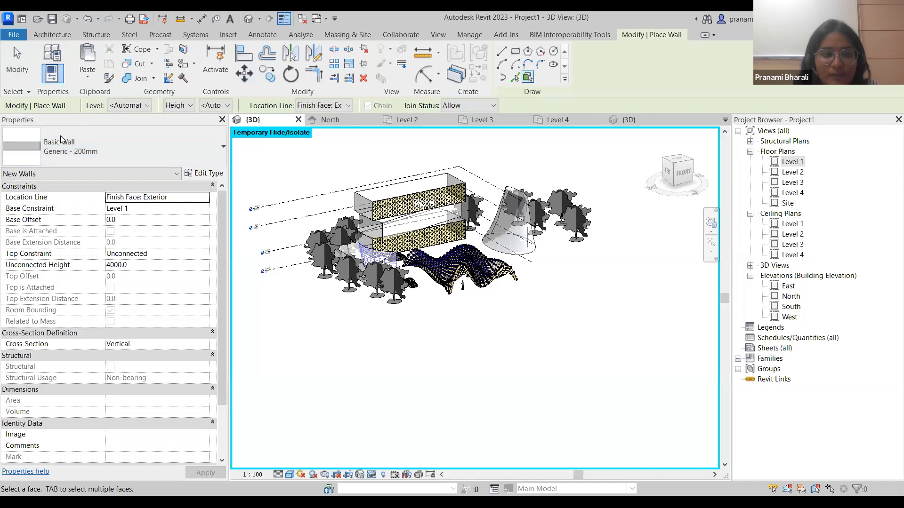
click(129, 141)
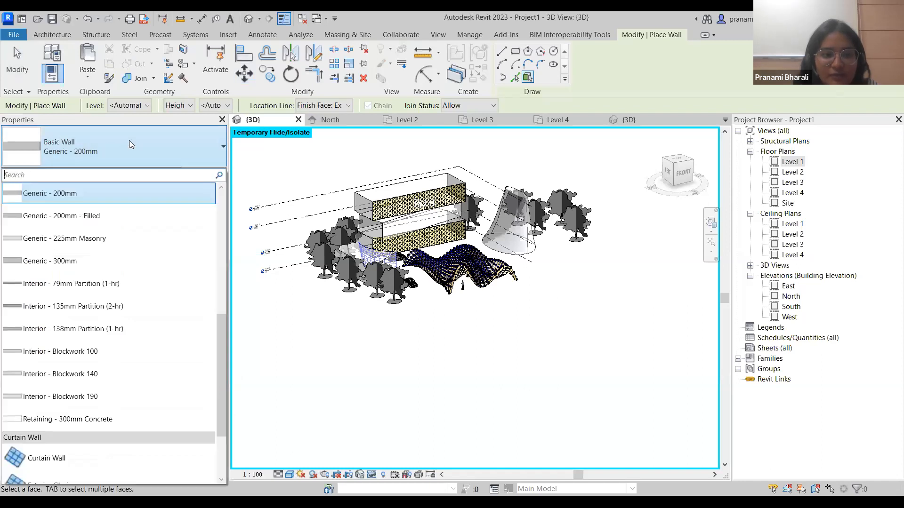
click(169, 157)
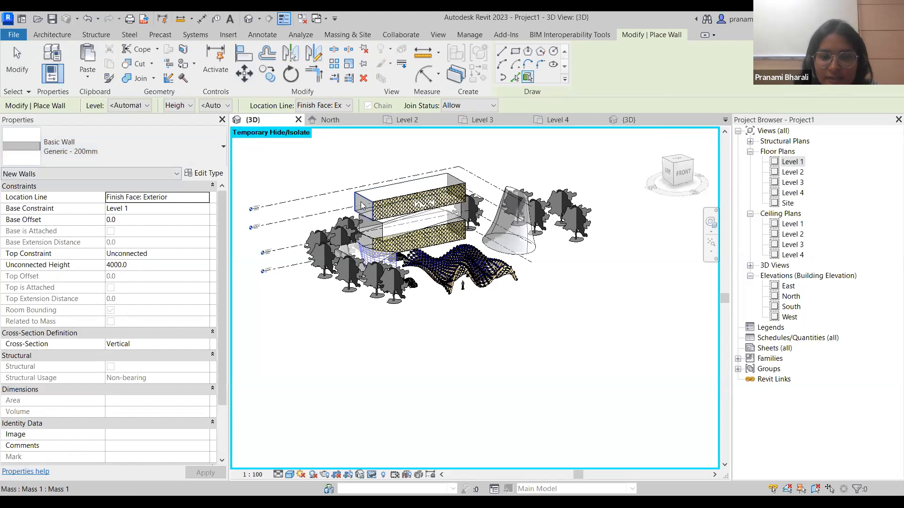
shift+middle_drag(440, 207, 576, 221)
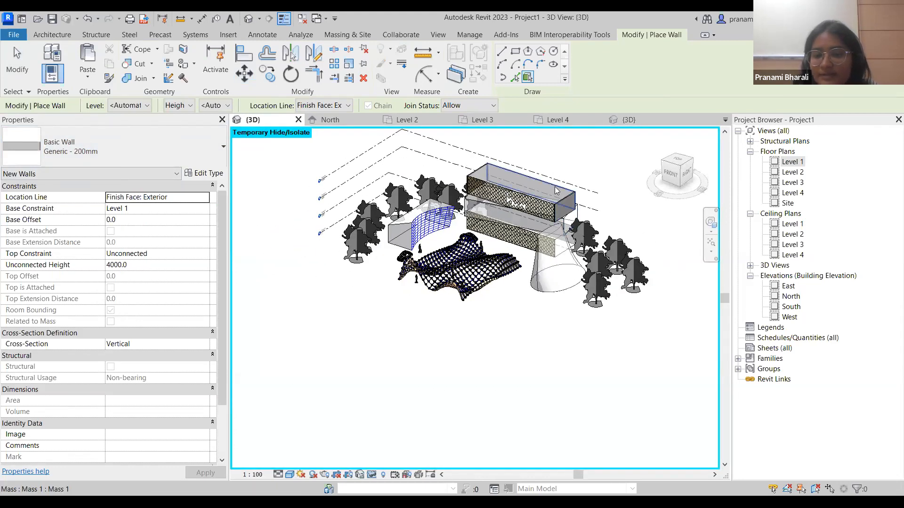
shift+middle_drag(565, 270, 525, 267)
shift+middle_drag(485, 290, 389, 304)
key(Escape)
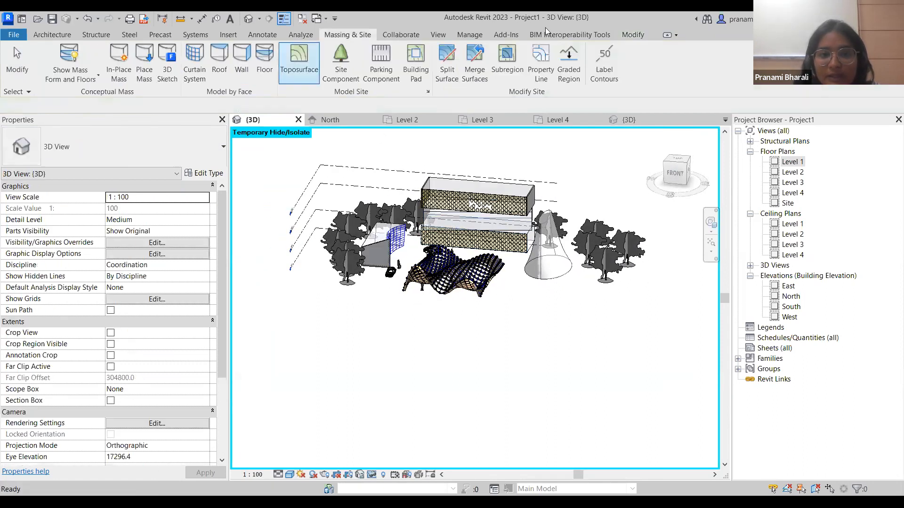
Create a 1500 x 3000mm curtain system on the front face of the building mass's middle storey
click(195, 62)
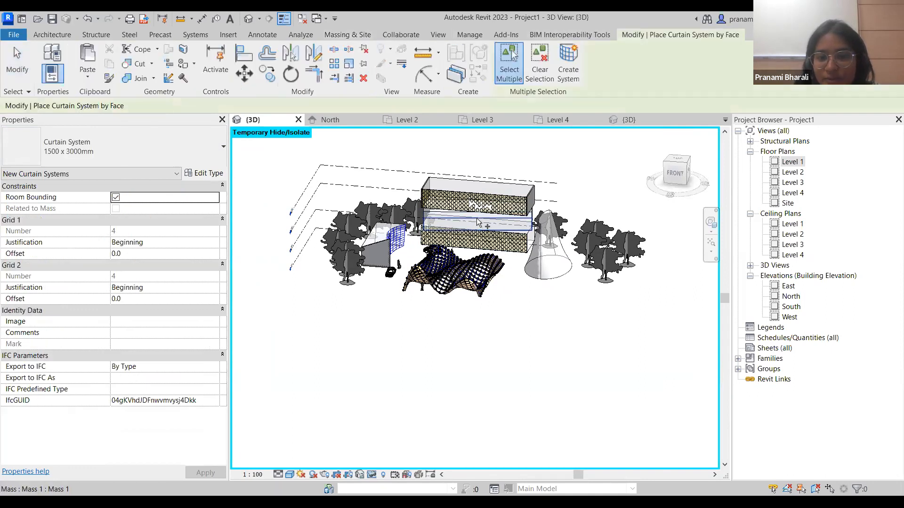
shift+middle_drag(476, 219, 541, 230)
scroll(546, 228, up, 3)
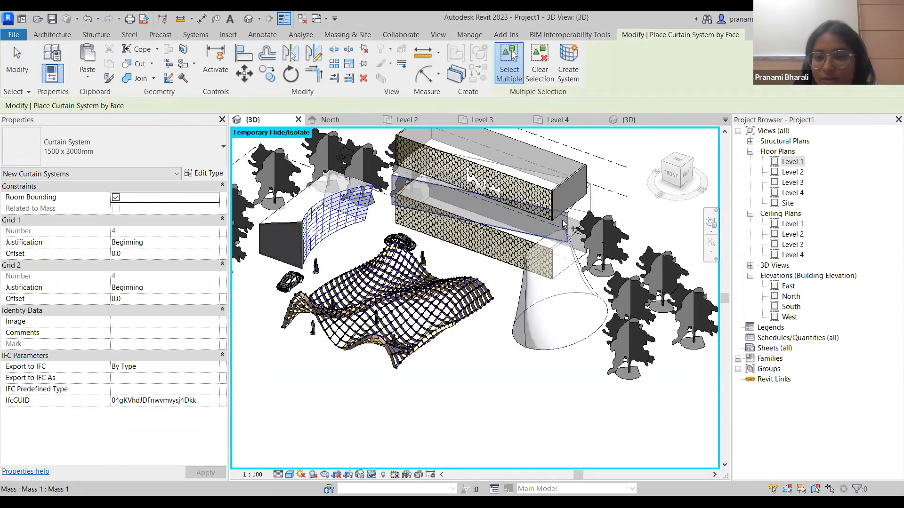
click(564, 225)
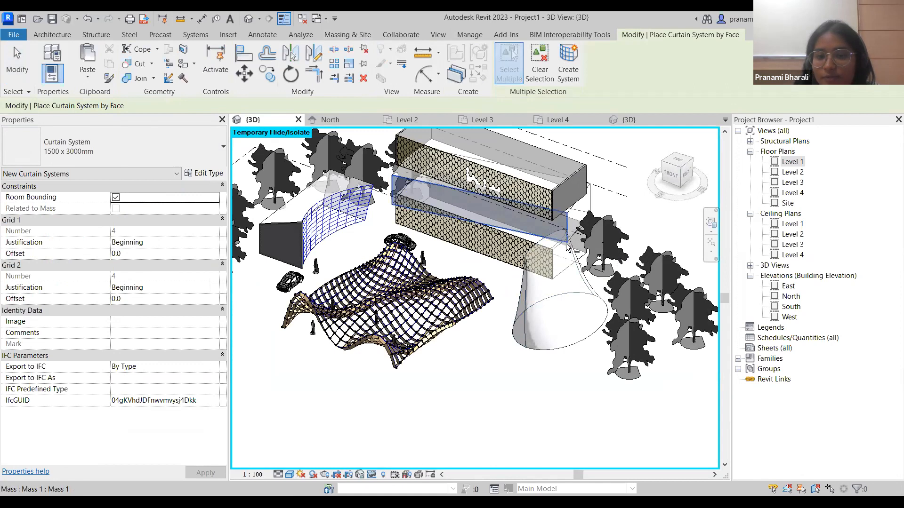
click(568, 66)
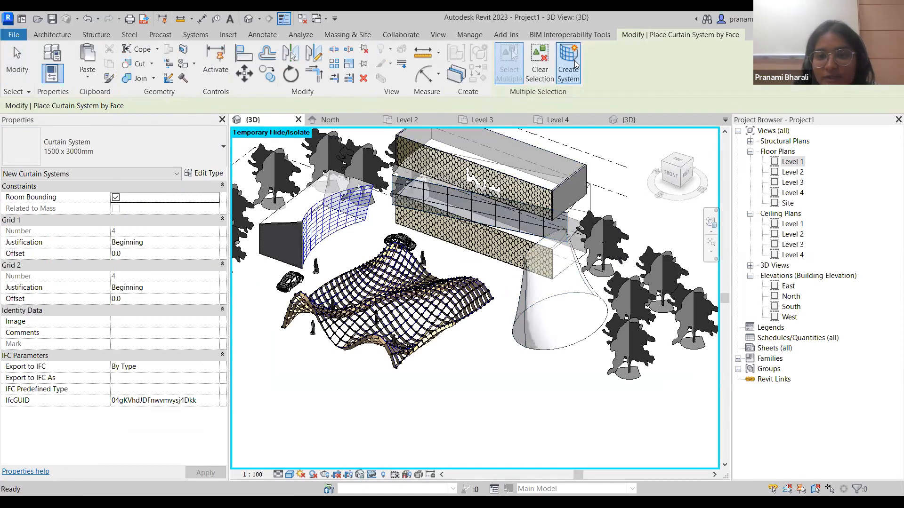
Set the curtain system type's spacing to 600 for Grid 1 and 900 for Grid 2
click(205, 174)
click(505, 220)
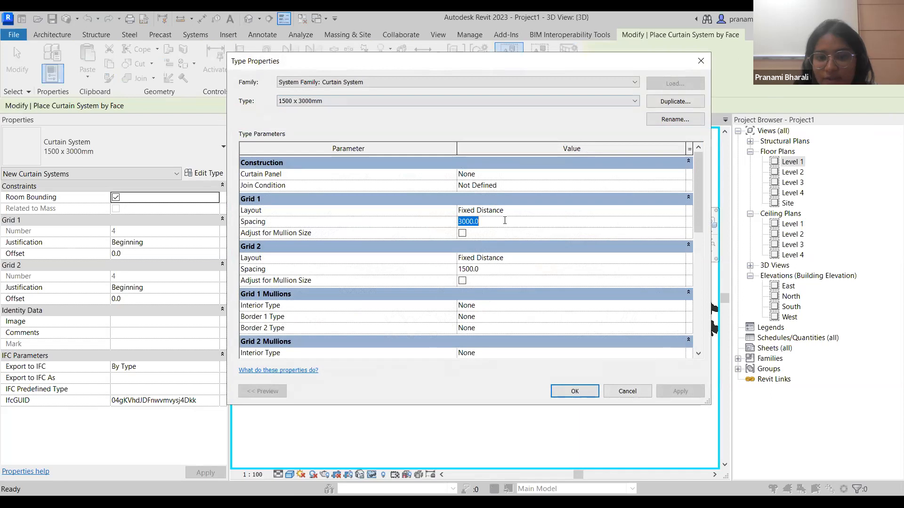
text(600)
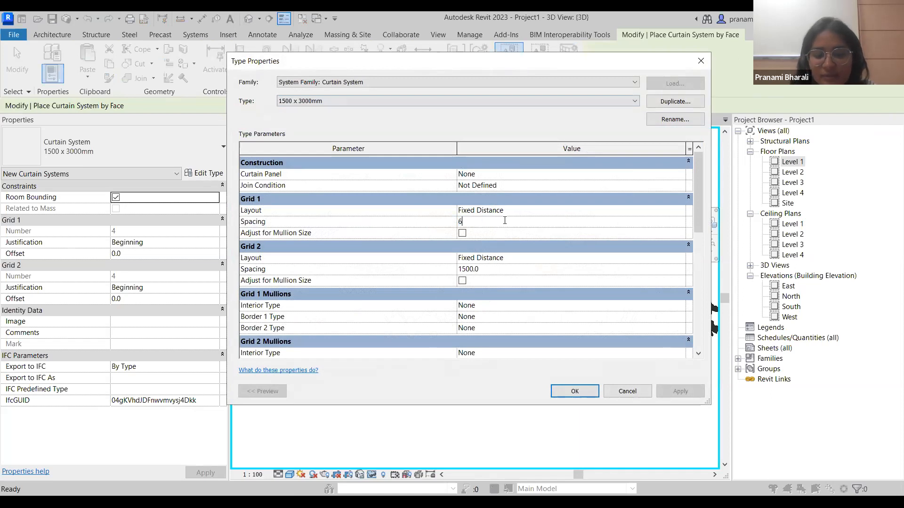
click(495, 270)
text(900)
drag(528, 67, 465, 27)
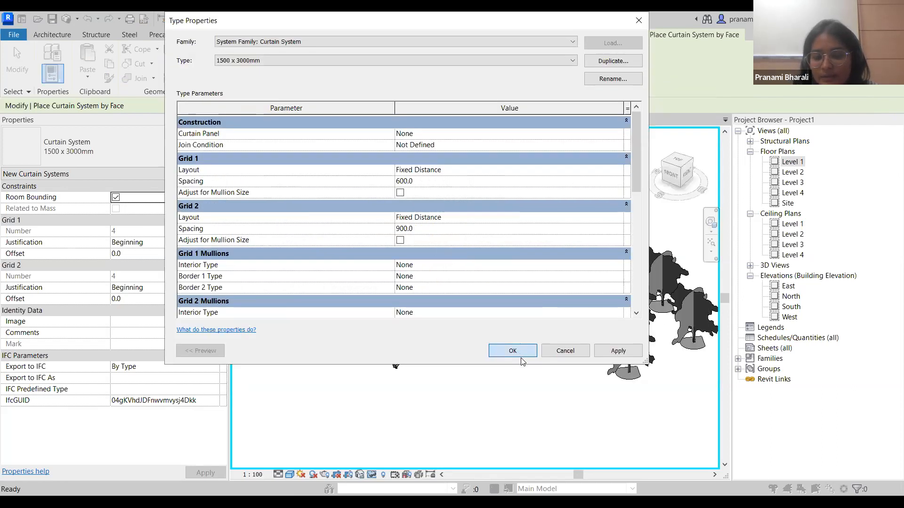
click(512, 352)
shift+middle_drag(439, 215, 705, 194)
scroll(598, 205, down, 1)
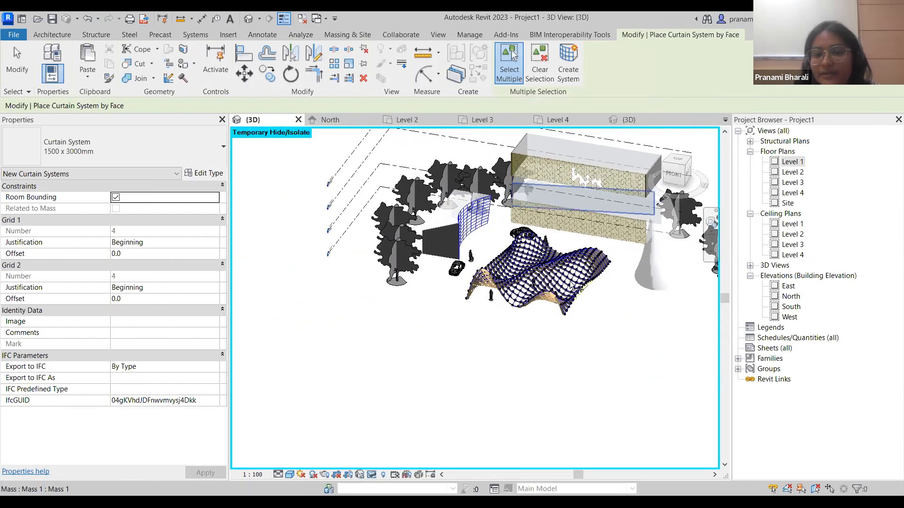
click(558, 69)
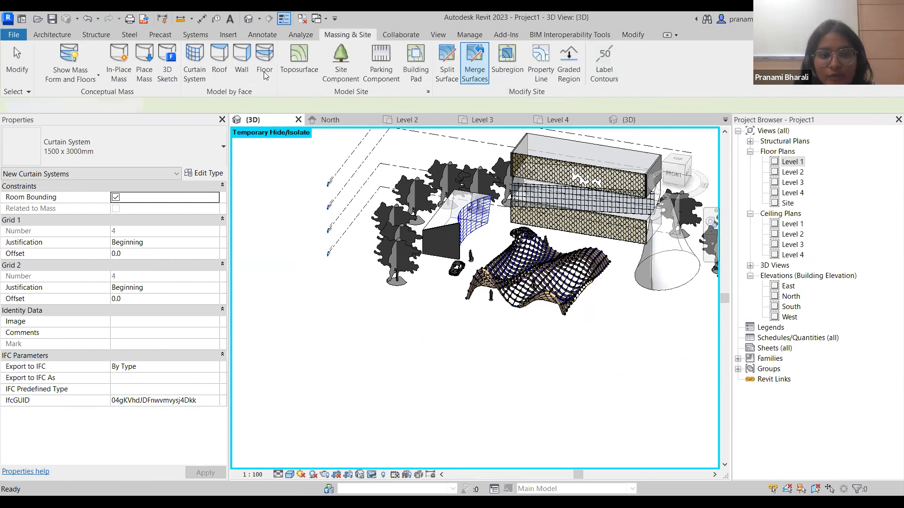
Create a Generic - 400mm roof by face on top of the curved-front mass beside the trees, referenced to Level 4
click(219, 61)
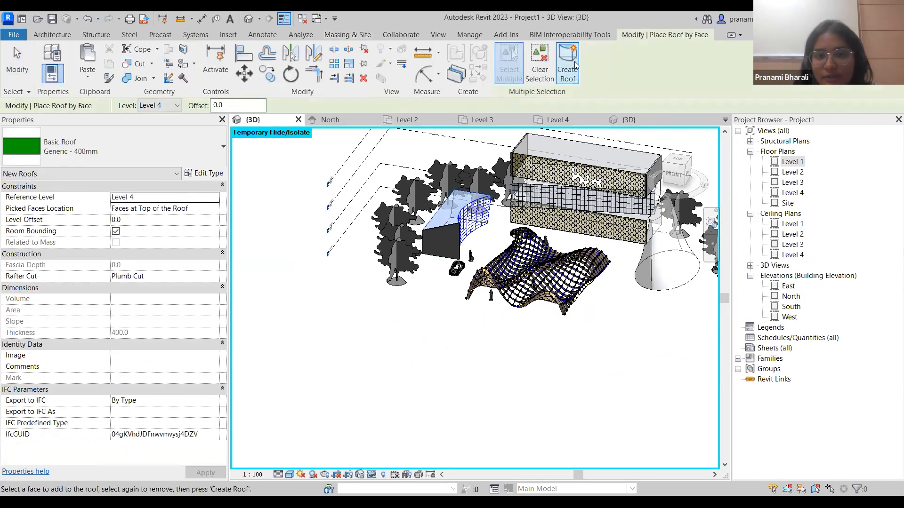
click(449, 209)
shift+middle_drag(439, 315, 509, 310)
shift+middle_drag(715, 255, 656, 294)
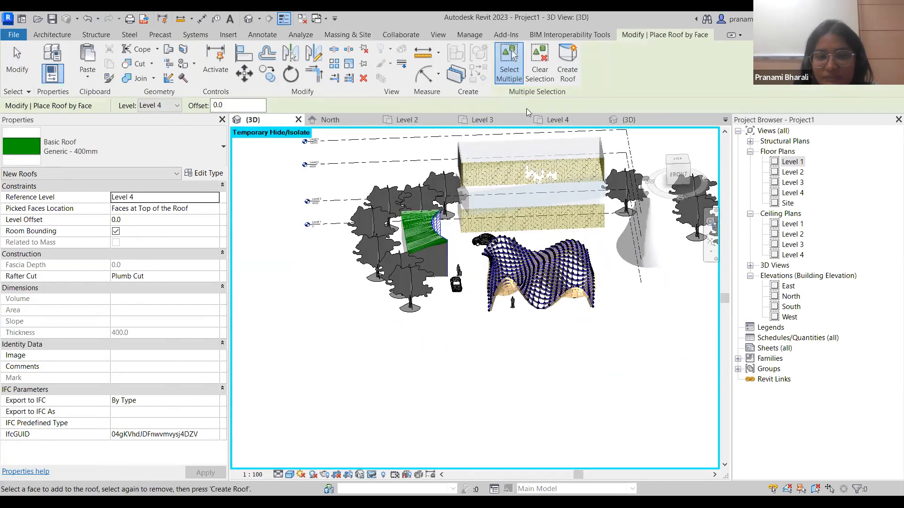
shift+middle_drag(656, 327, 630, 297)
key(Escape)
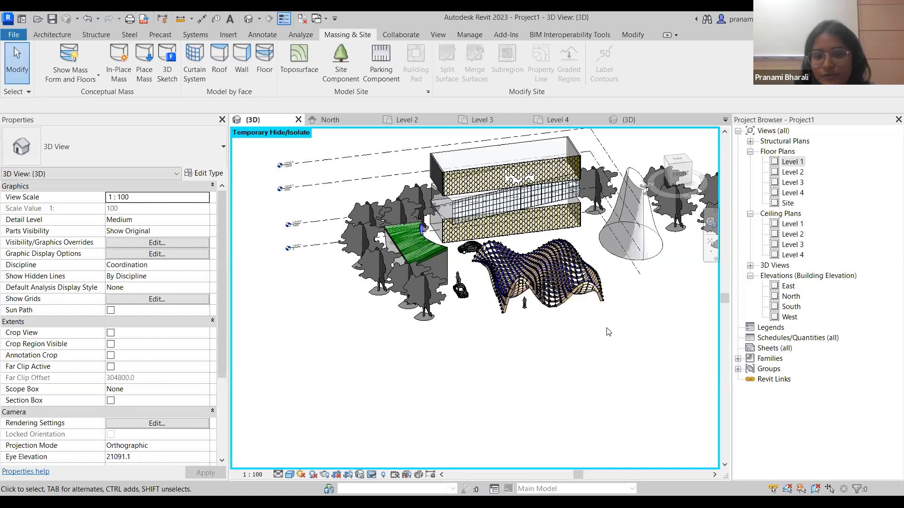
Create a 1500 x 3000mm type curtain system on the front half of the cone mass's surface
click(194, 61)
click(17, 61)
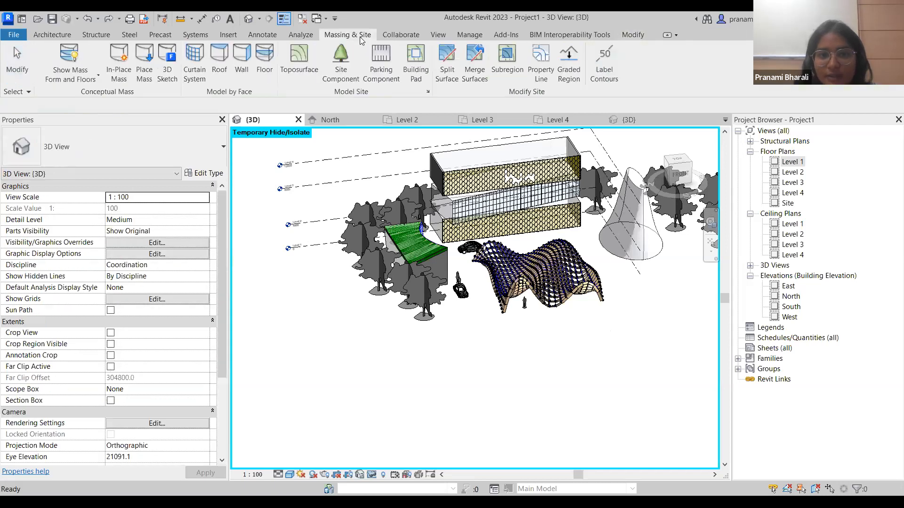
click(195, 61)
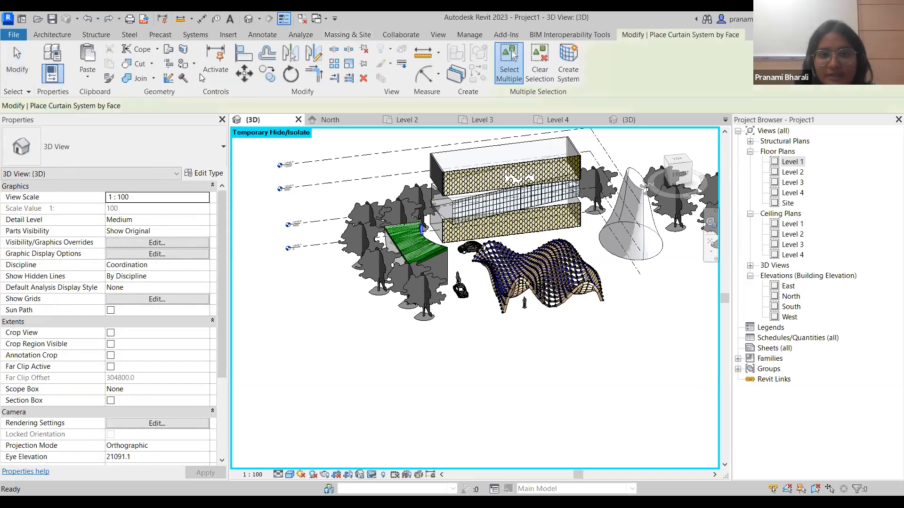
click(612, 251)
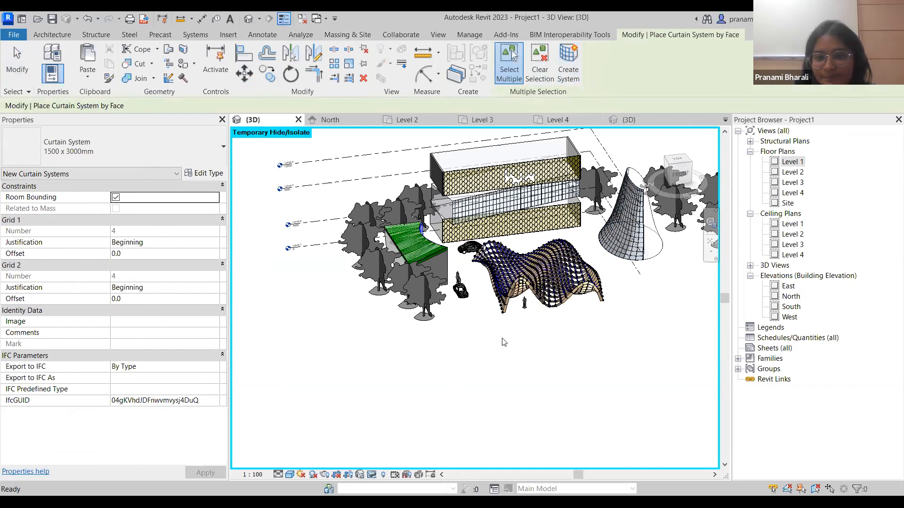
scroll(639, 335, down, 2)
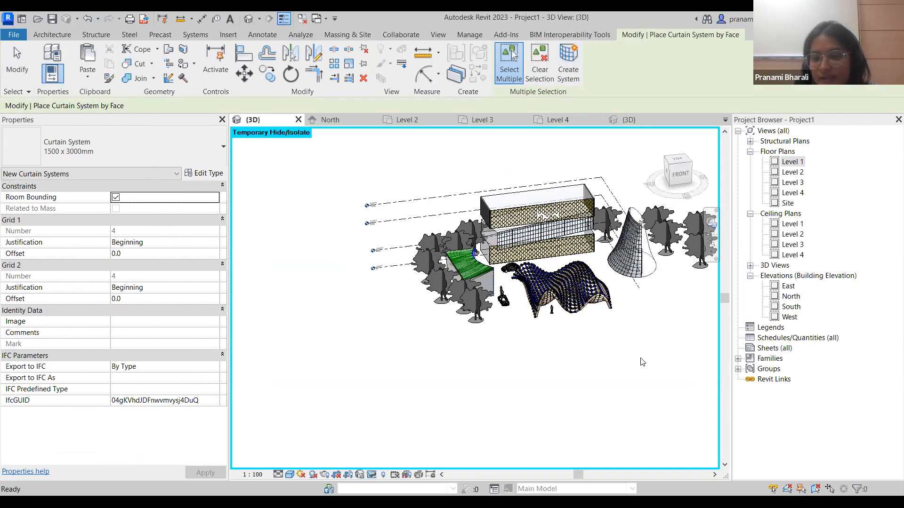
key(Escape)
shift+middle_drag(642, 362, 624, 335)
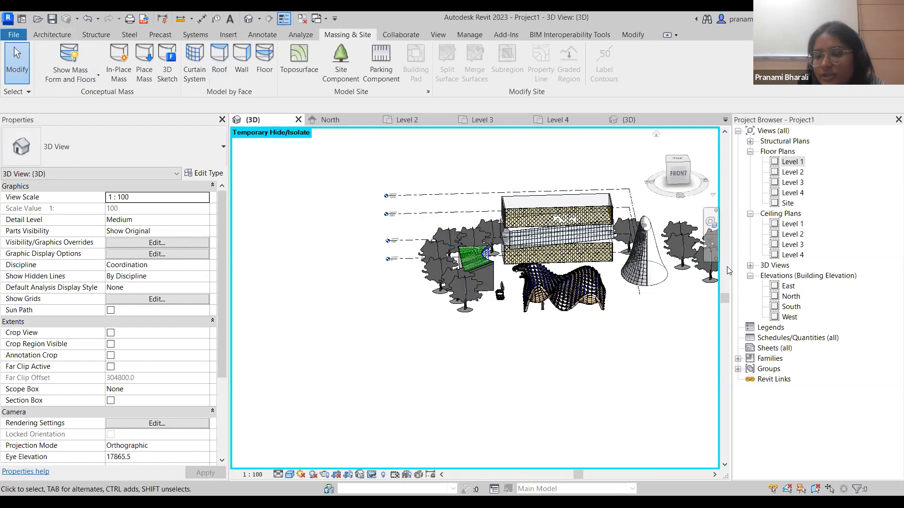
click(792, 338)
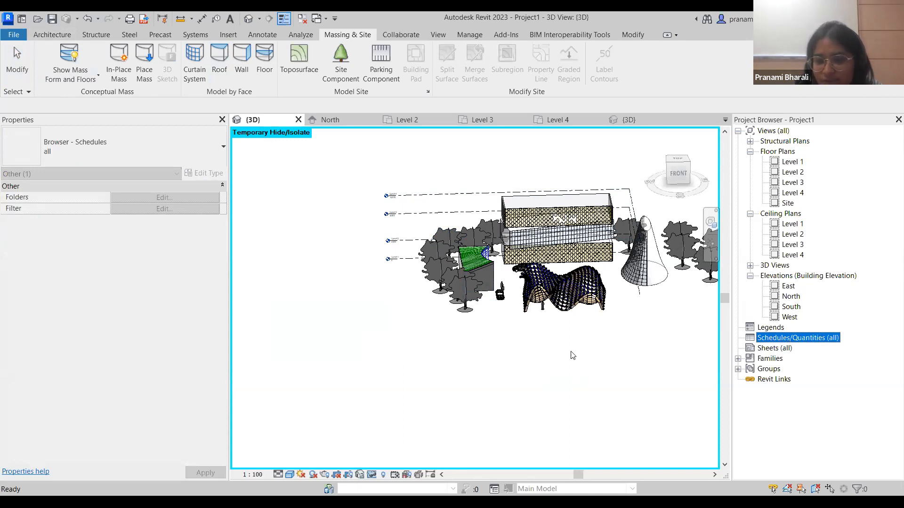
click(440, 383)
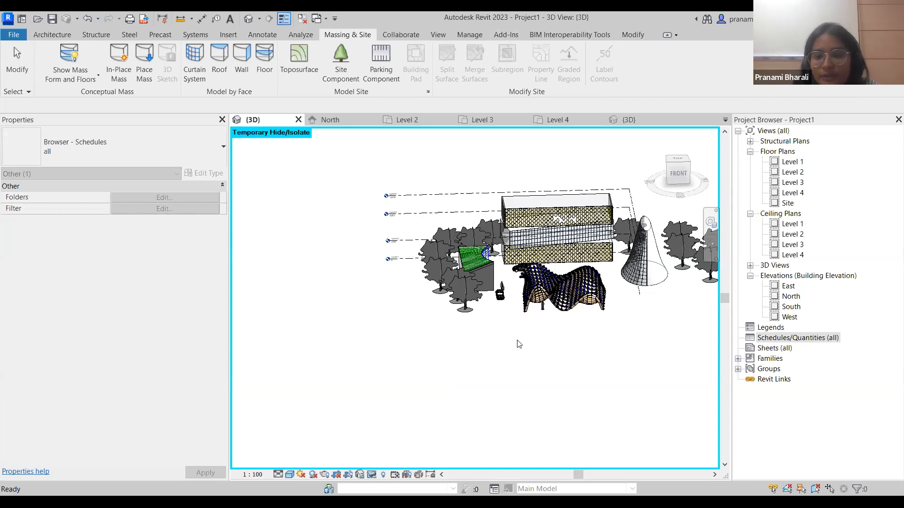
click(449, 335)
middle_drag(470, 341, 442, 335)
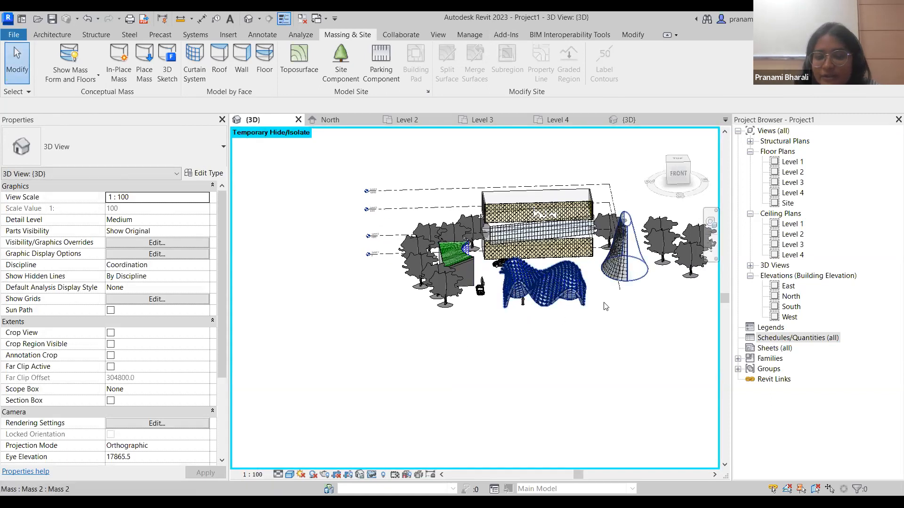
middle_drag(616, 345, 588, 342)
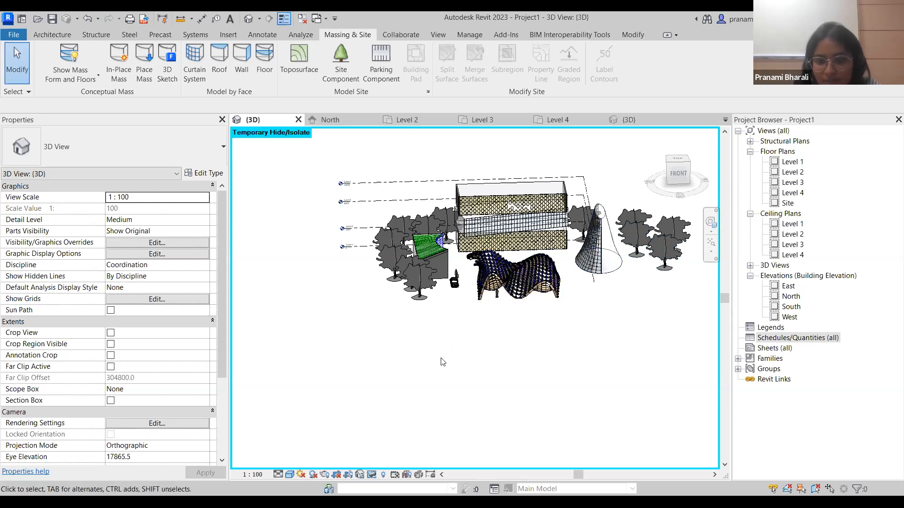
Preview the Metric Generic Model Adaptive and Metric Curtain Panel Pattern Based templates for a new family without creating one
click(14, 41)
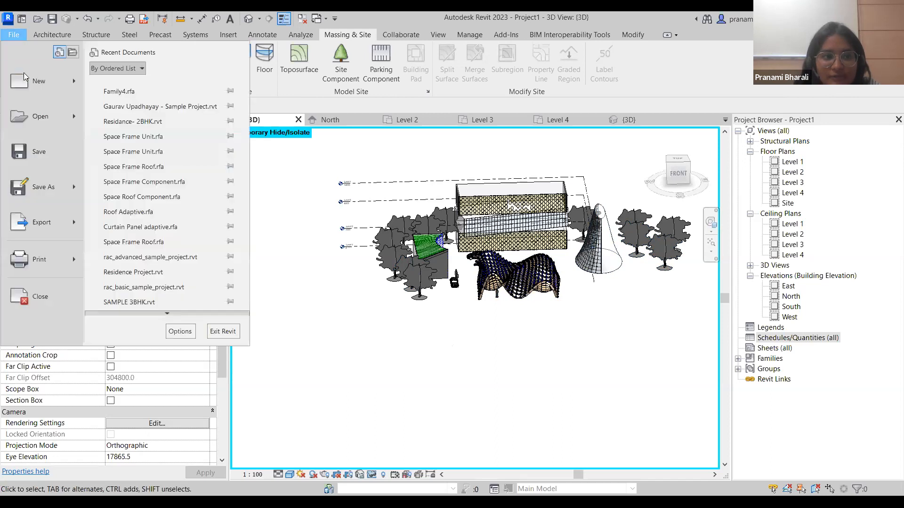
mouse_move(31, 82)
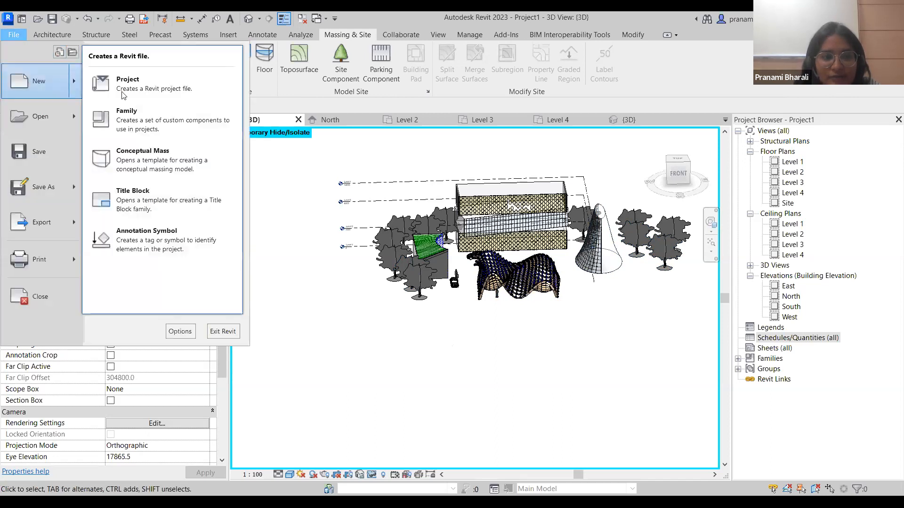
click(156, 121)
double_click(116, 91)
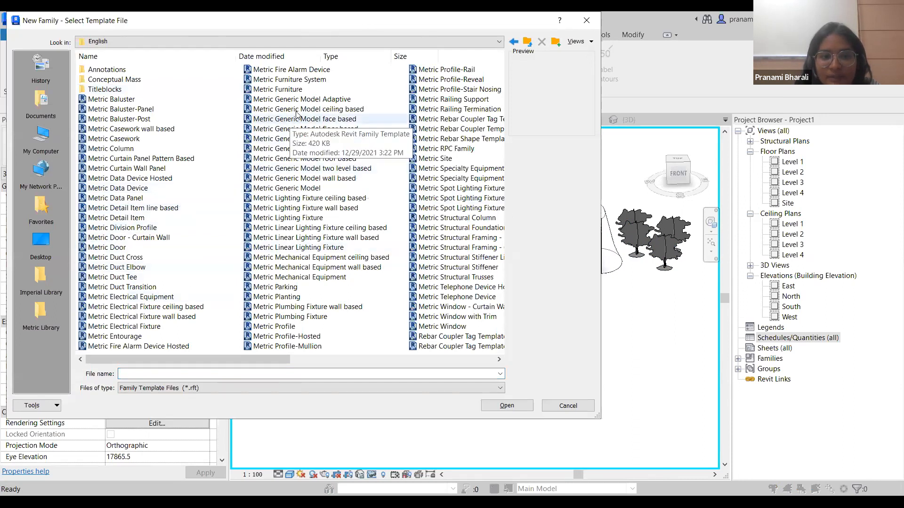
click(318, 100)
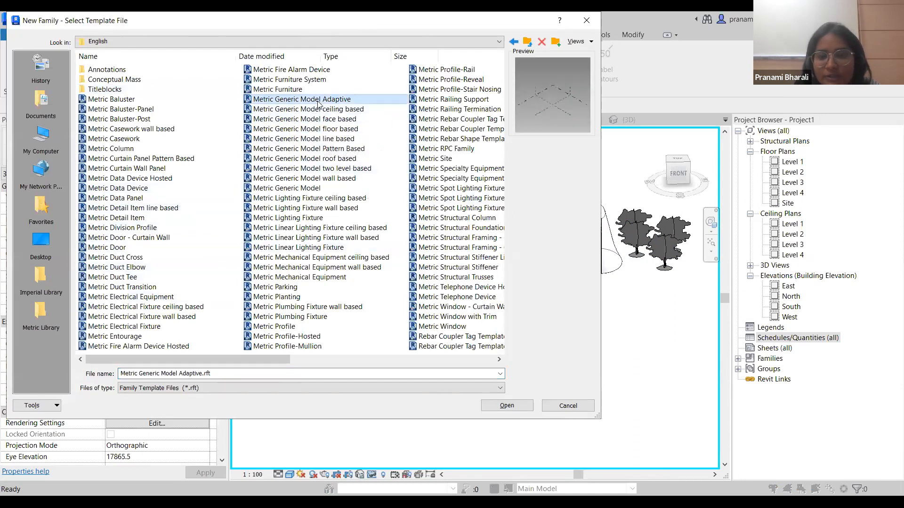
click(146, 162)
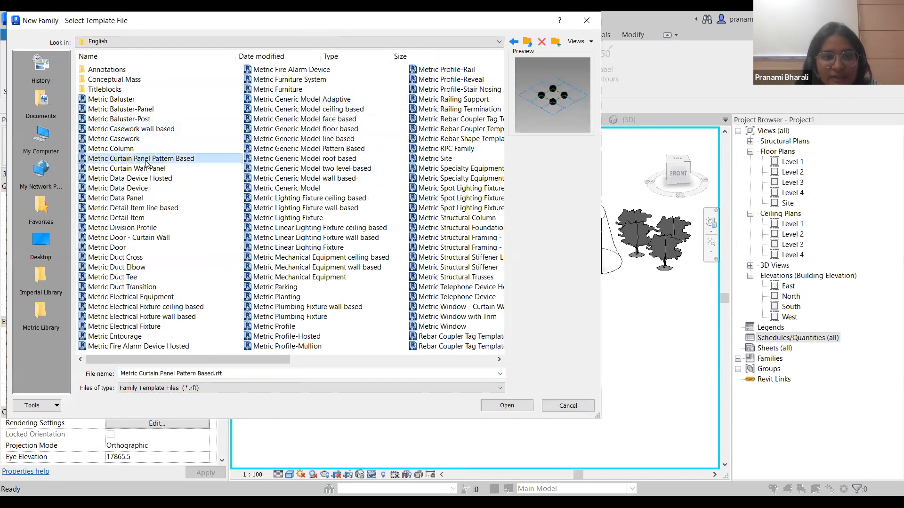
click(334, 100)
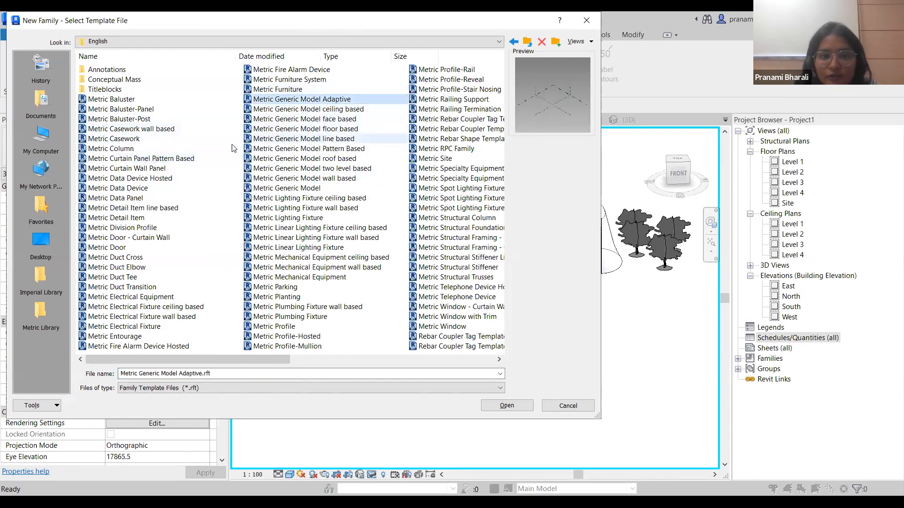
click(211, 155)
click(343, 99)
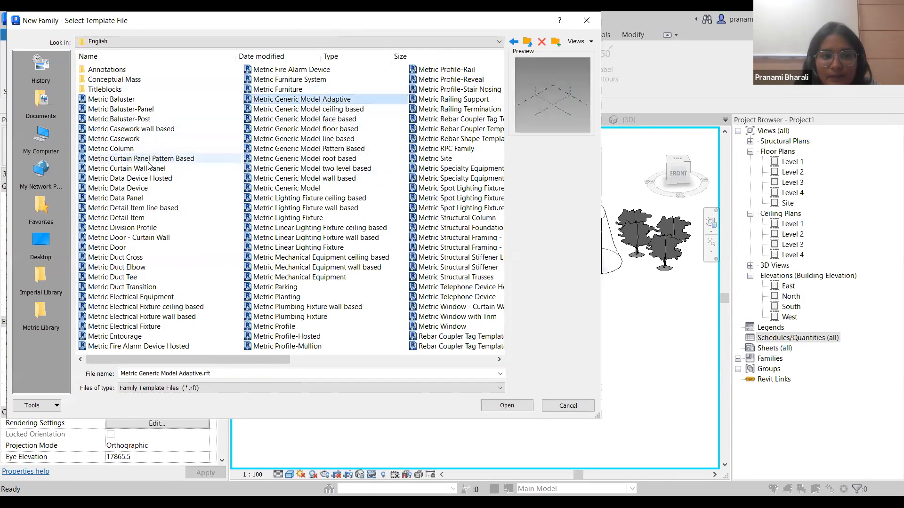
click(150, 159)
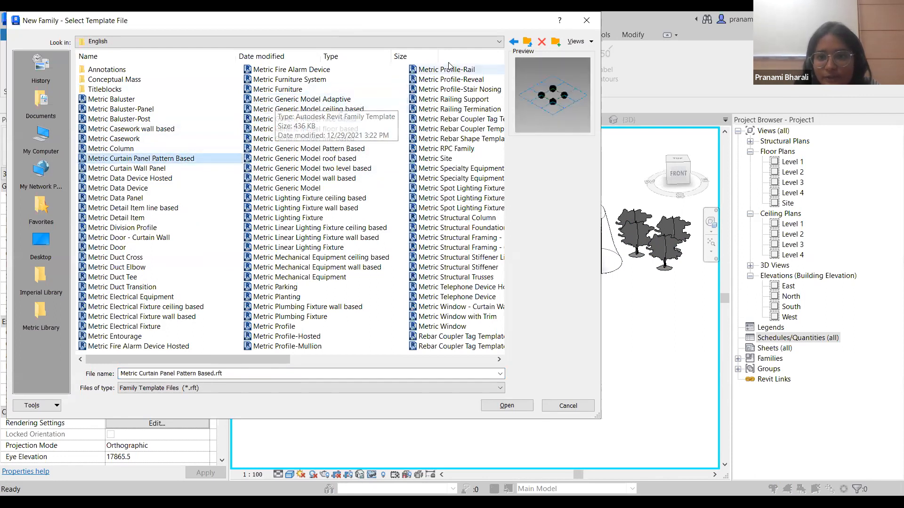
click(586, 20)
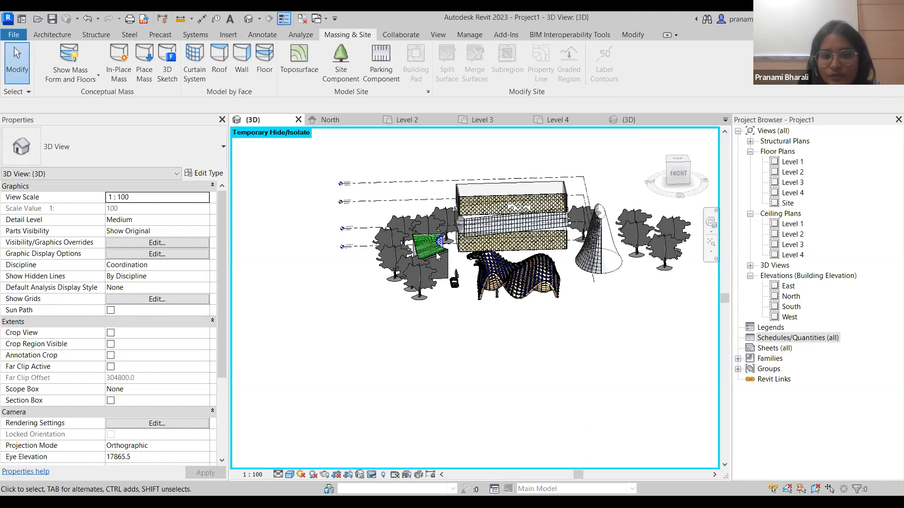
Change the type of the roof on the curved-front mass beside the trees to Generic - 125mm
scroll(437, 256, up, 2)
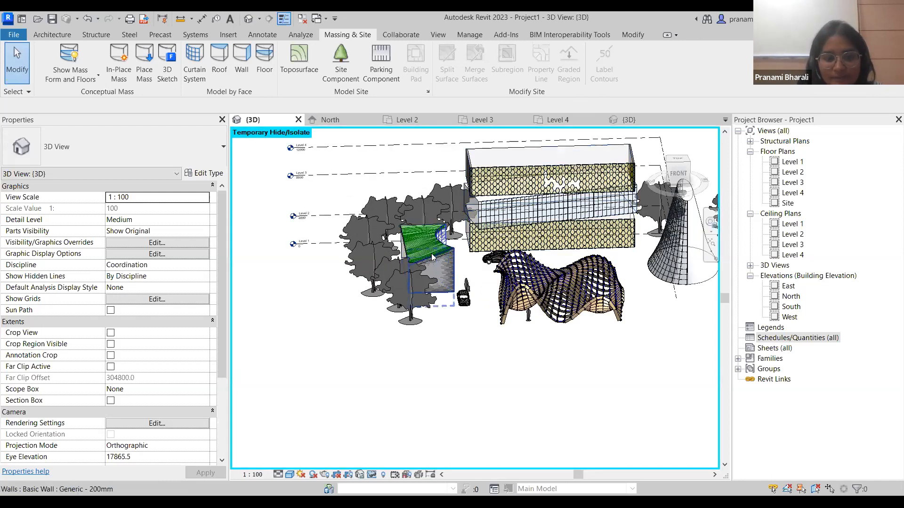
click(436, 258)
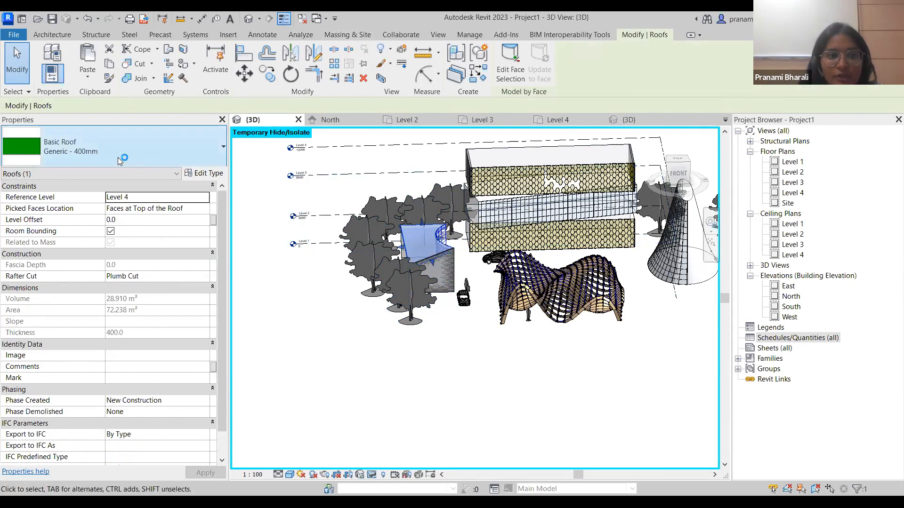
click(80, 156)
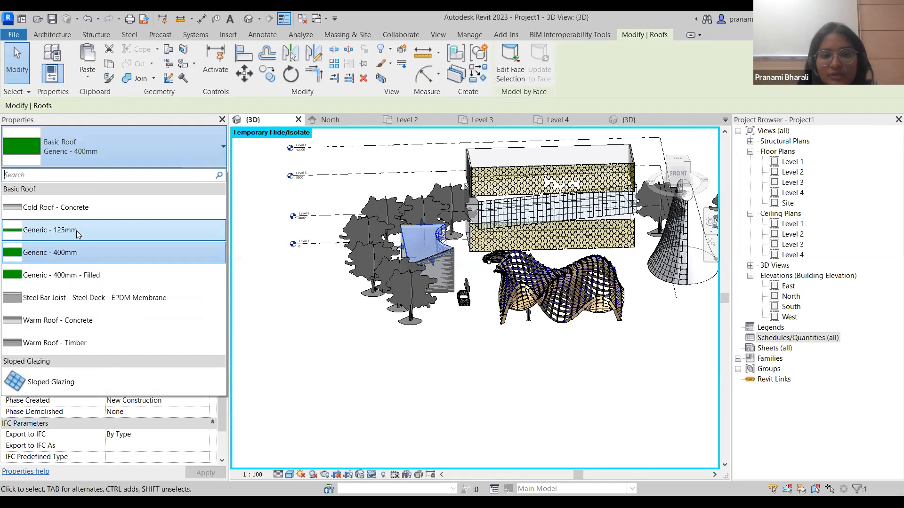
click(75, 239)
shift+middle_drag(438, 365, 416, 324)
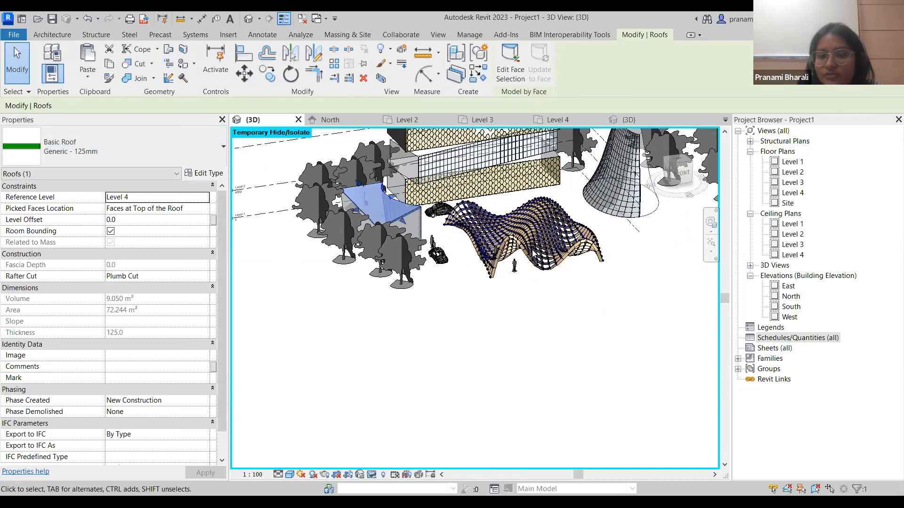
Examine the type properties of the wavy waffle-surface mass, leaving them unedited, and clear the selection
click(530, 253)
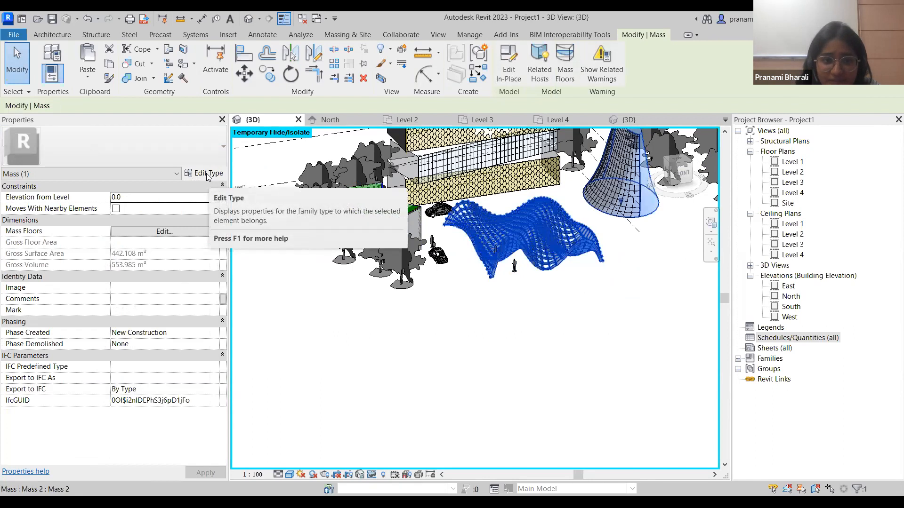
click(206, 174)
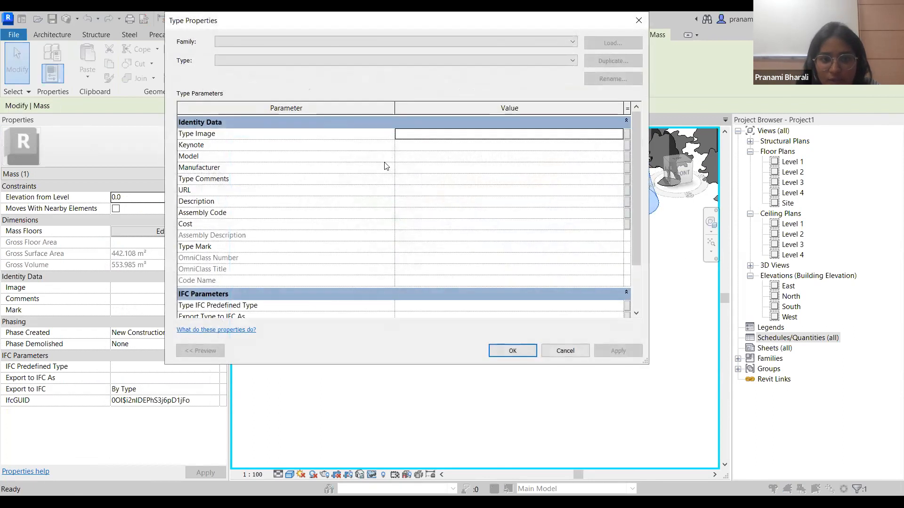
click(637, 22)
click(508, 313)
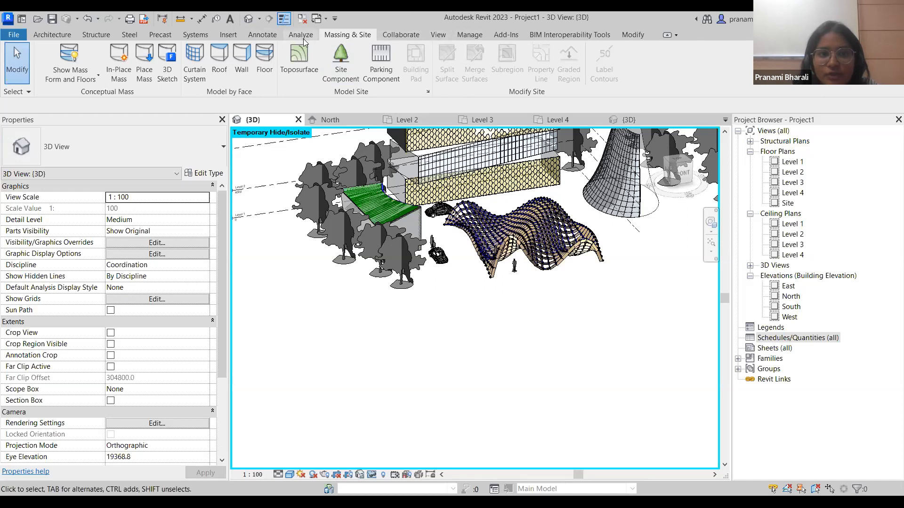
click(469, 36)
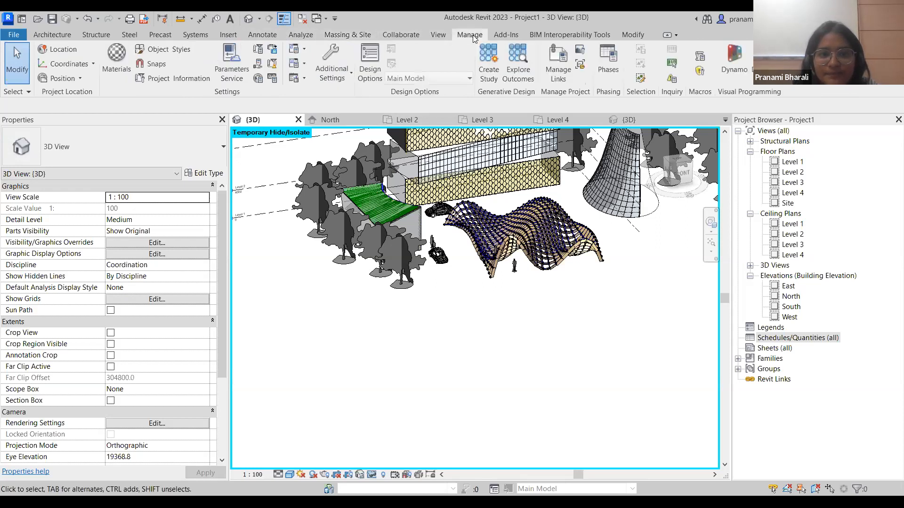
click(441, 37)
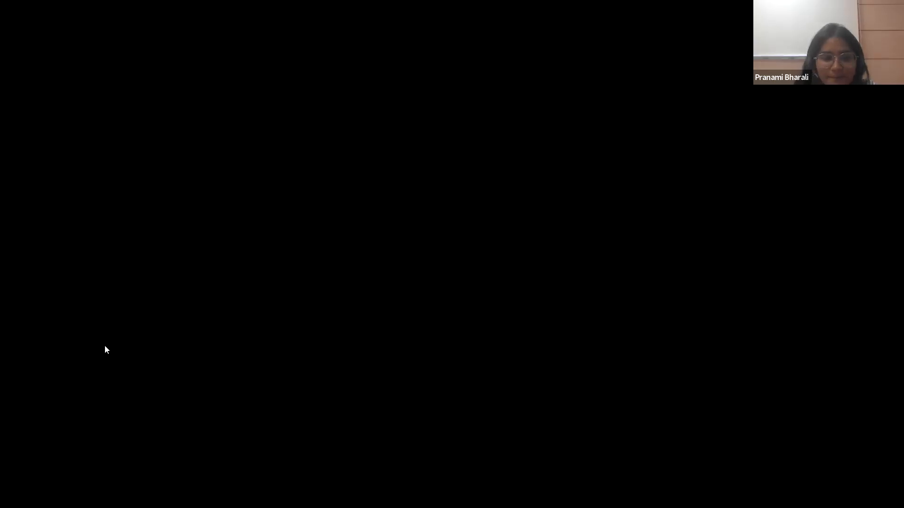
Switch to the Decoding the Complex Structures presentation in PowerPoint and go to slide 16
scroll(103, 343, down, 3)
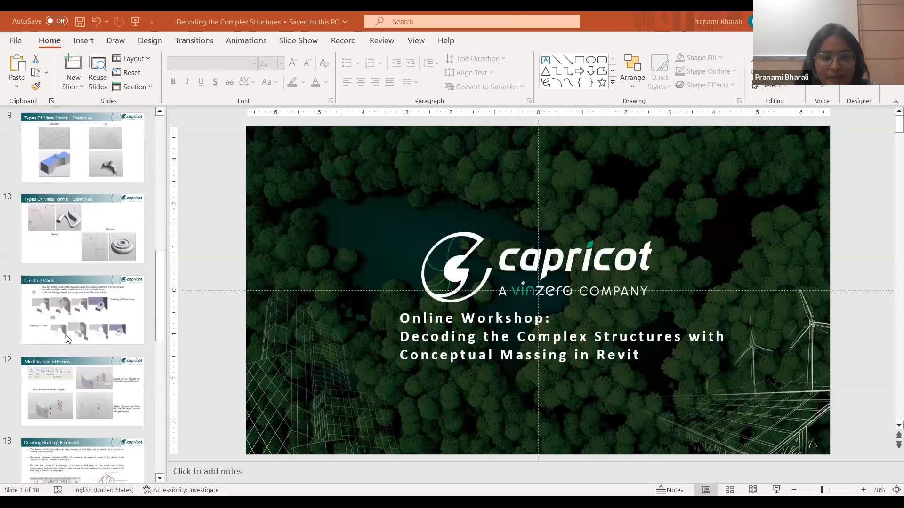
scroll(108, 341, down, 5)
click(84, 337)
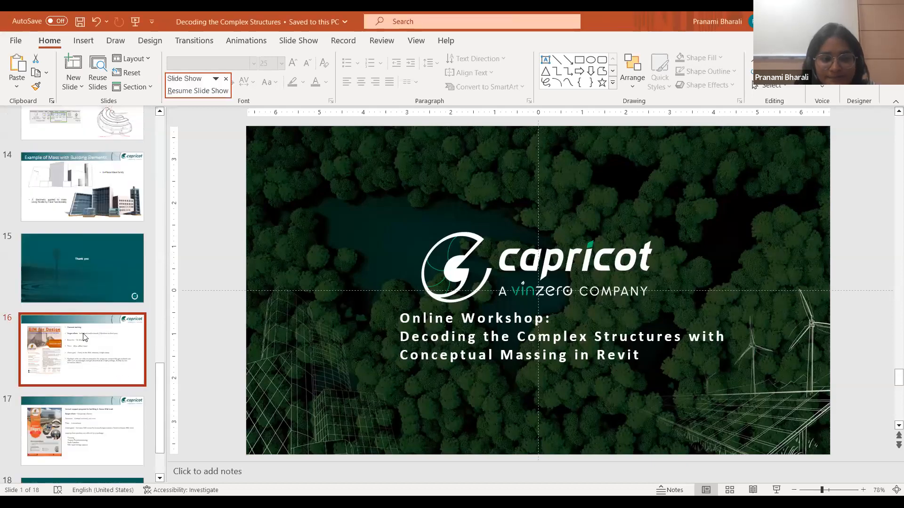